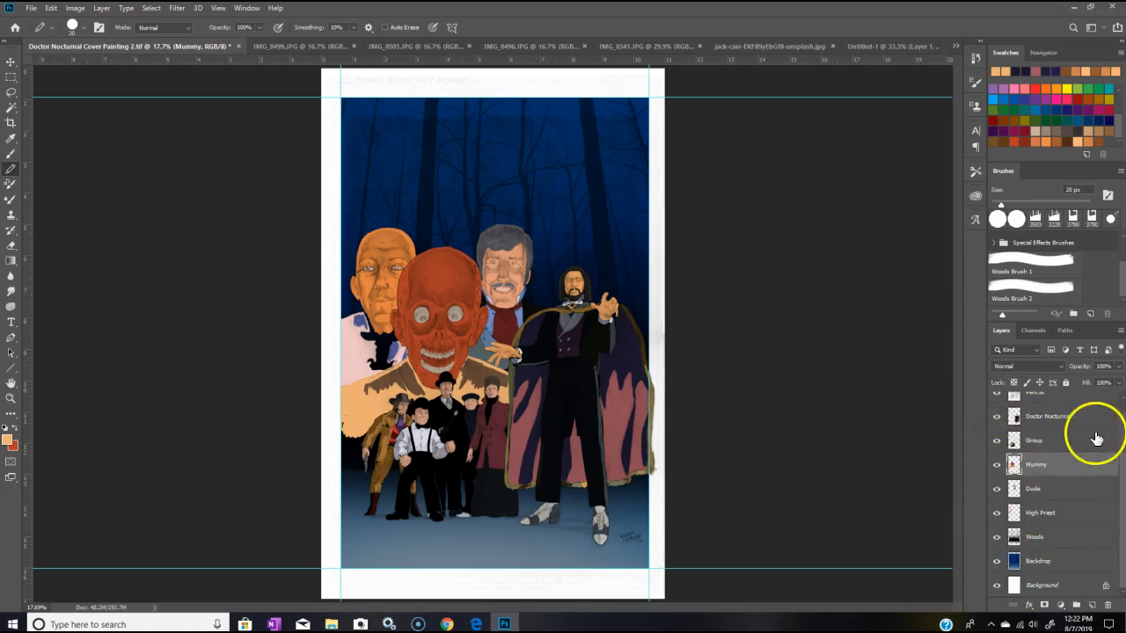
# Step: Hide the Pencils layer and all character layers so only the woods and backdrop show
pyautogui.scroll(1, 1124, 455)
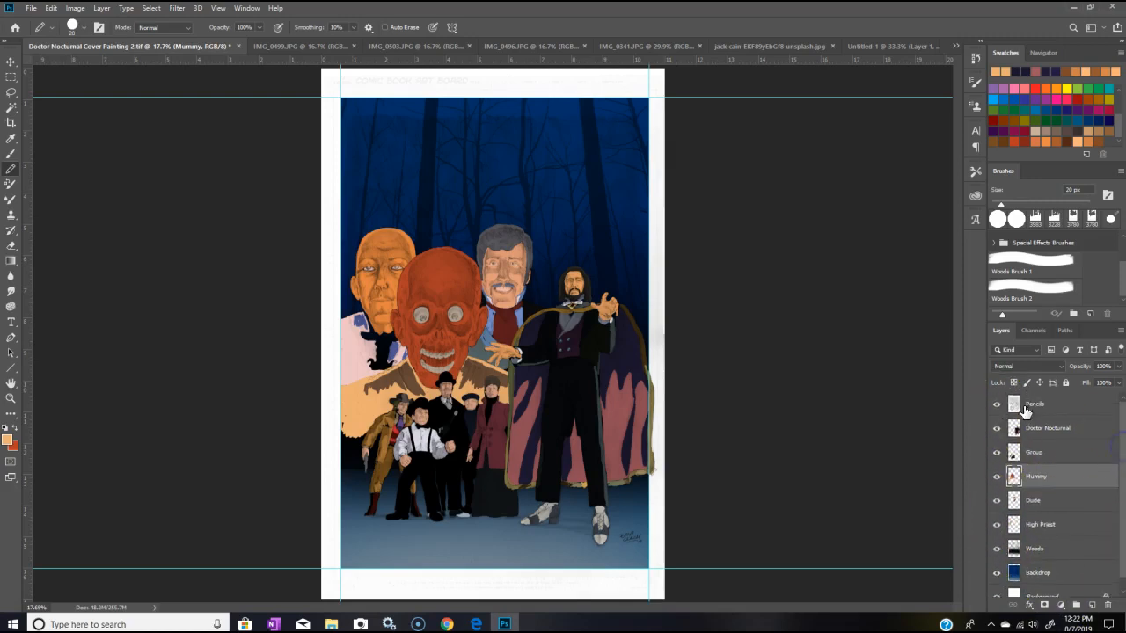
pyautogui.click(997, 406)
pyautogui.moveTo(997, 429); pyautogui.dragTo(991, 528)
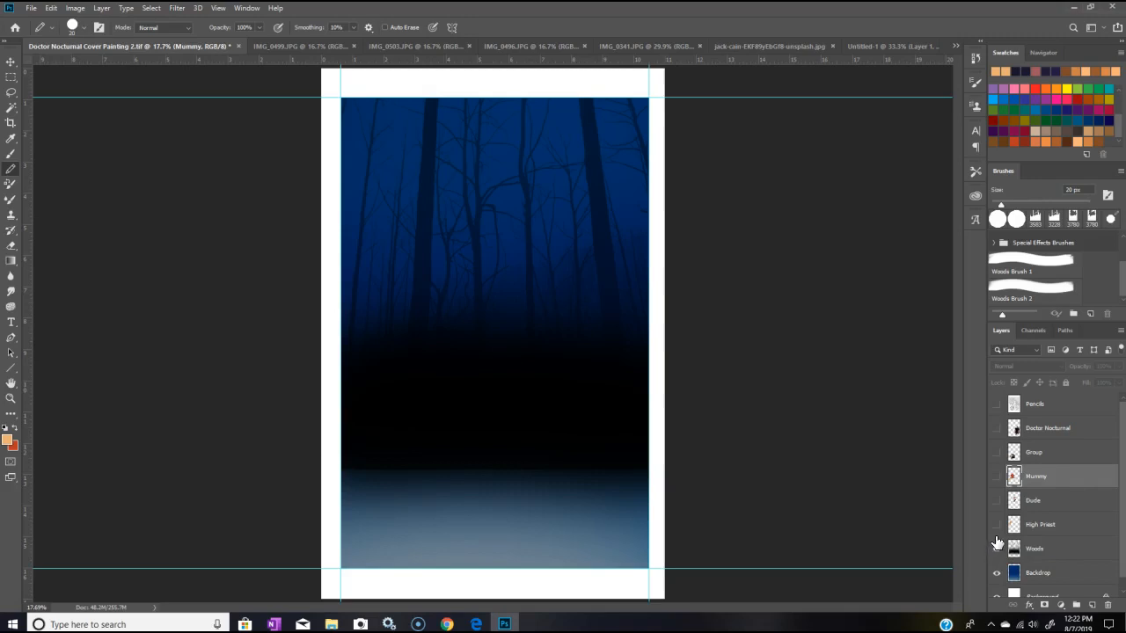
pyautogui.click(997, 546)
# Step: Close the Untitled-1 forest document without saving, and close the original forest reference photo
pyautogui.click(777, 47)
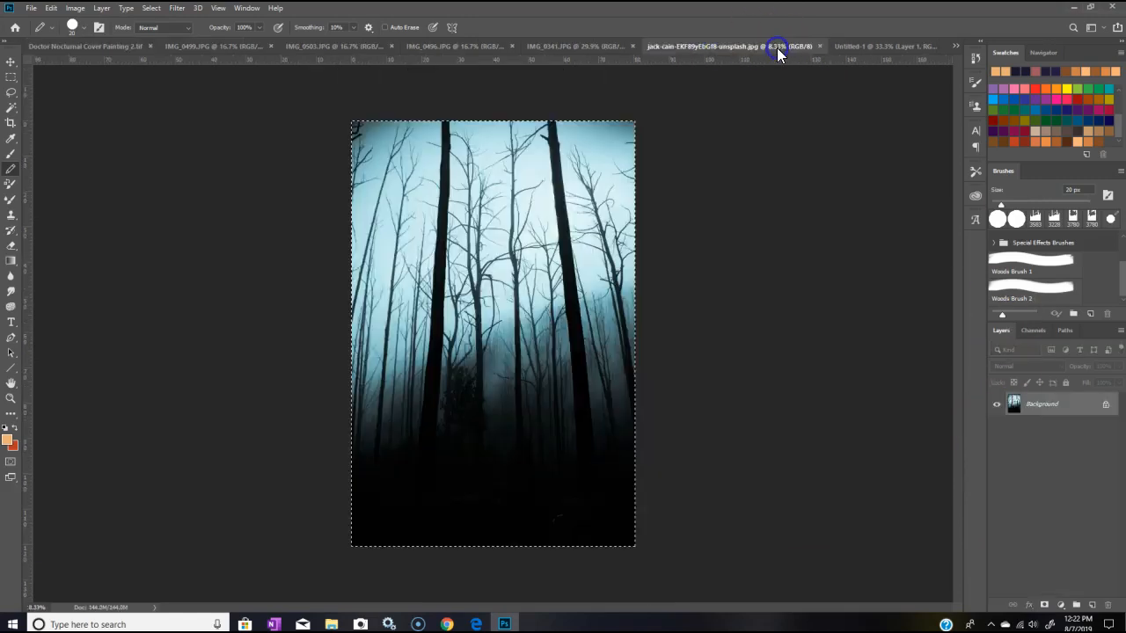
pyautogui.click(869, 46)
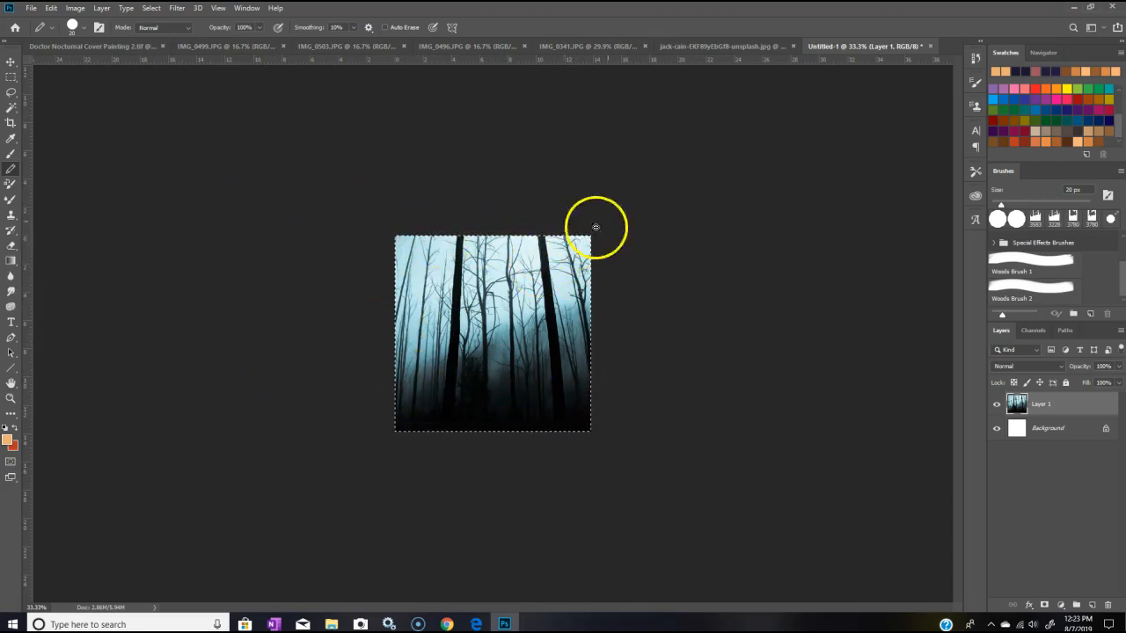
pyautogui.click(929, 46)
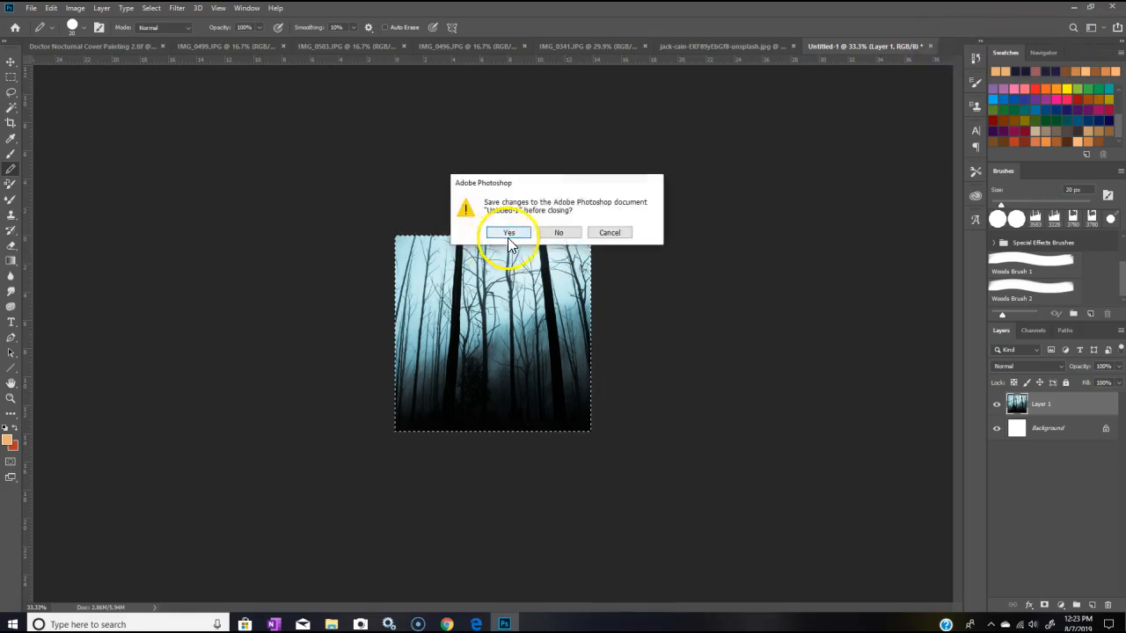
pyautogui.click(558, 233)
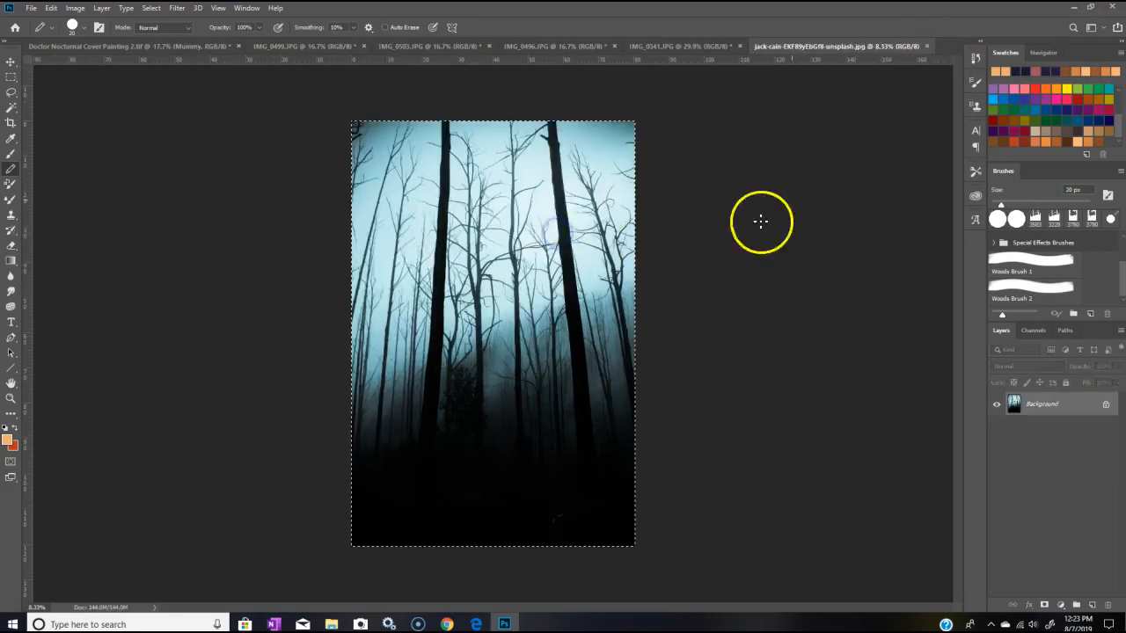
pyautogui.click(930, 46)
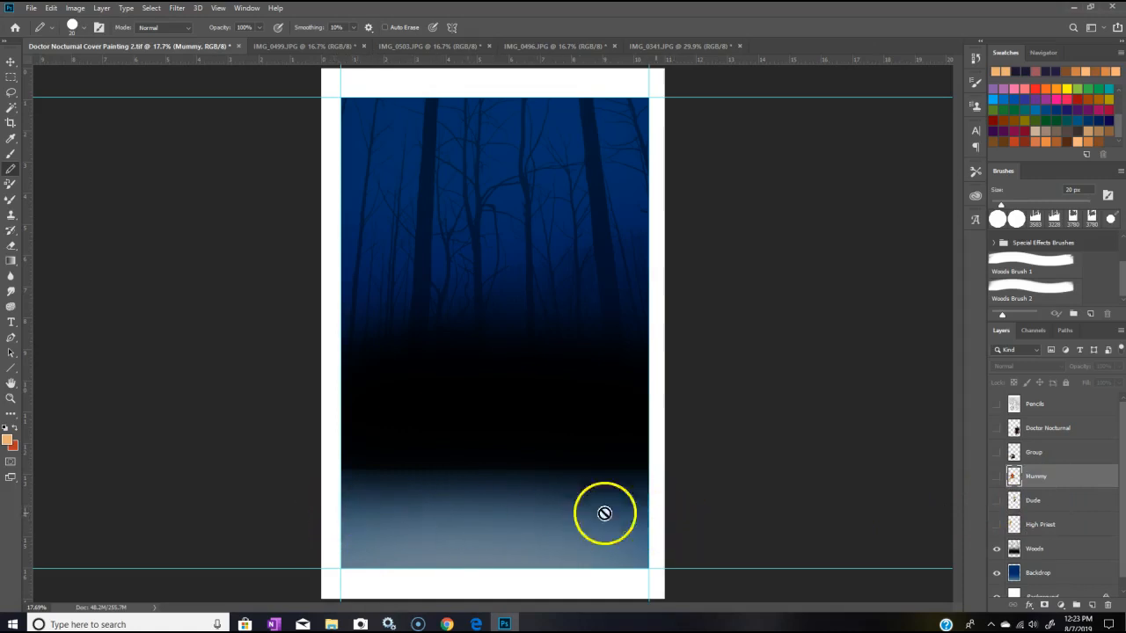
# Step: Show the High Priest, Dude, Mummy, Group, Doctor Nocturnal and Pencils layers again
pyautogui.moveTo(1124, 493); pyautogui.dragTo(1124, 515)
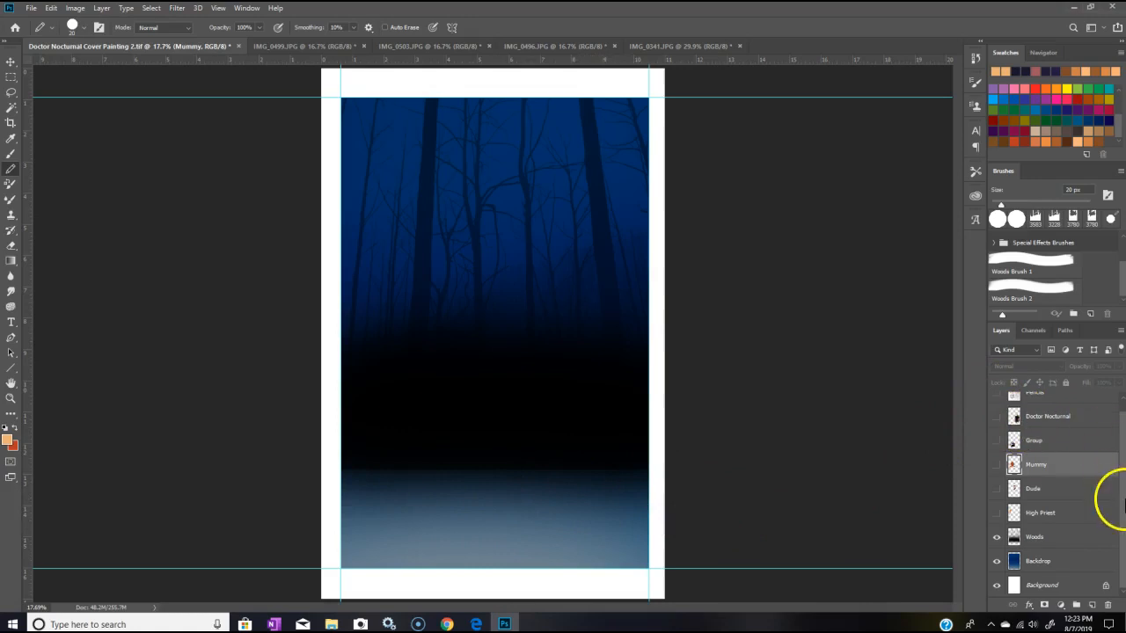
pyautogui.click(996, 512)
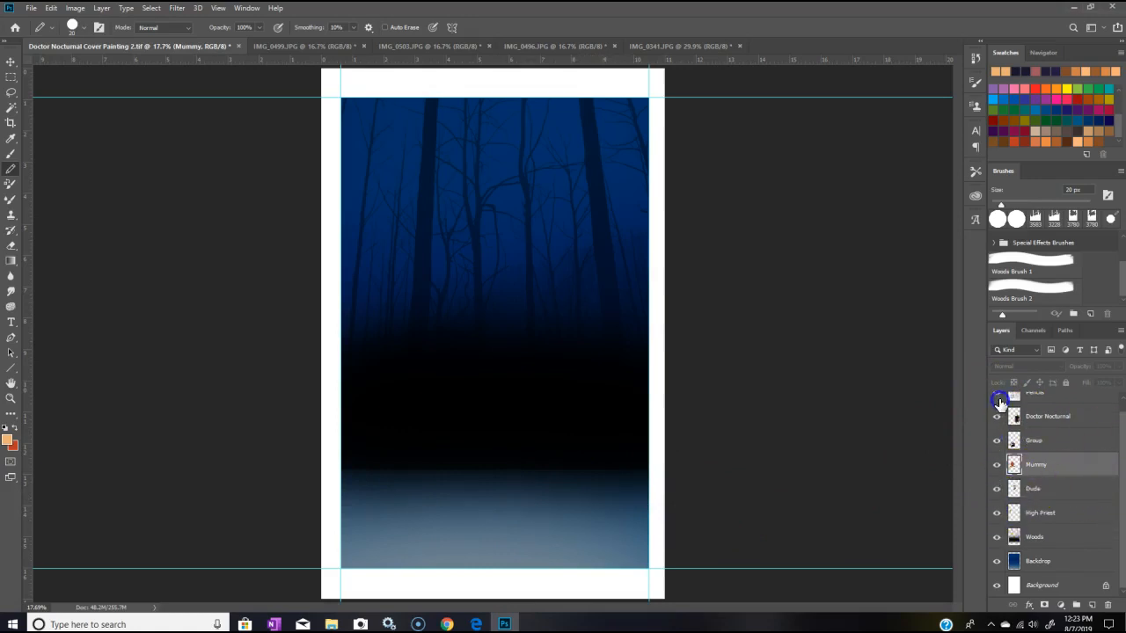
pyautogui.moveTo(1000, 401); pyautogui.dragTo(997, 396)
pyautogui.scroll(1, 1112, 476)
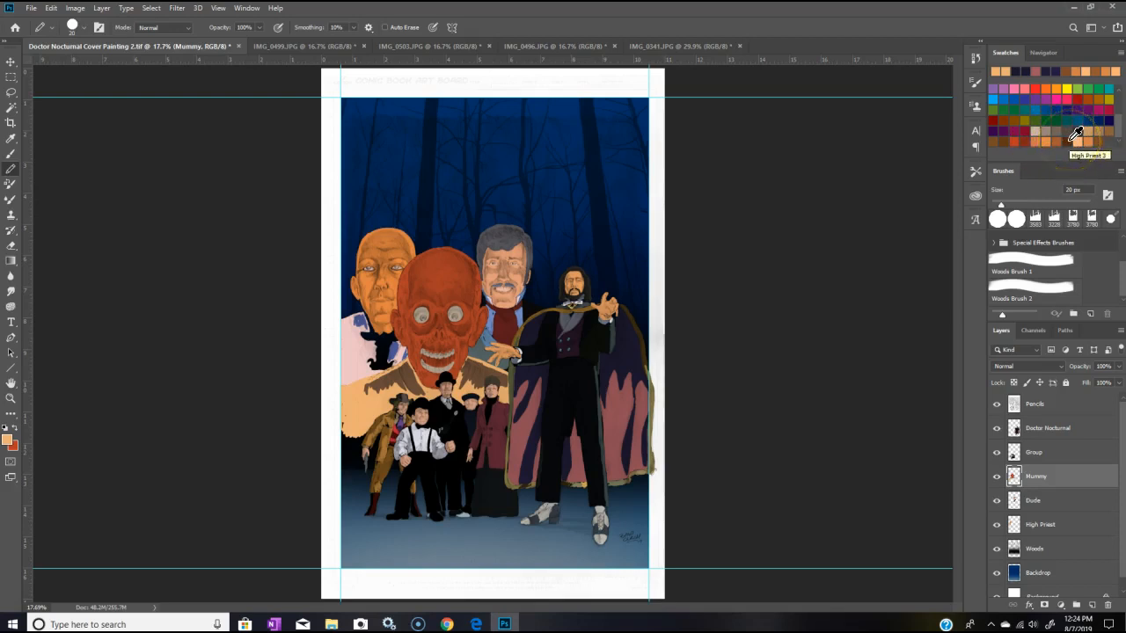
# Step: Pick the light orange skin swatch and switch to the Brush tool at 100% opacity
pyautogui.click(1078, 140)
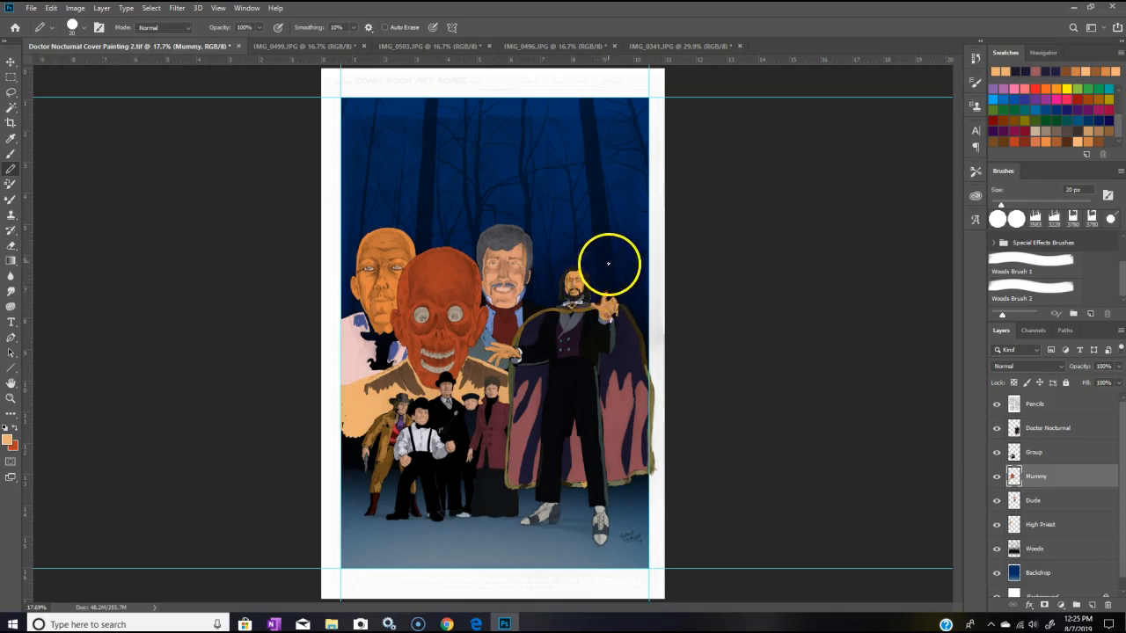
pyautogui.click(11, 156)
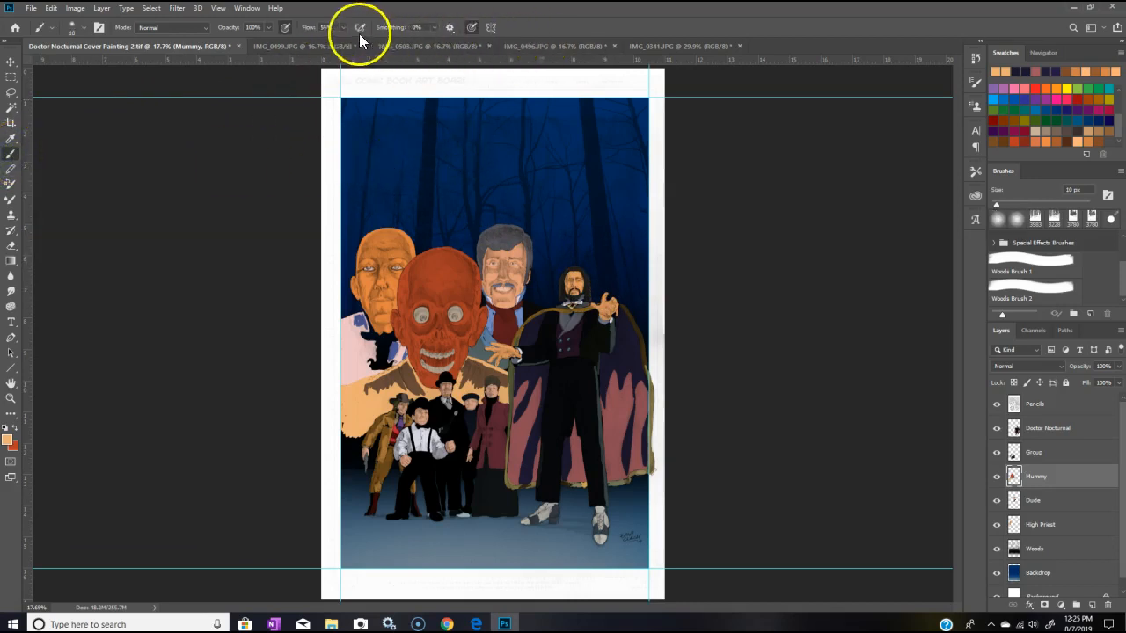
pyautogui.press('0')
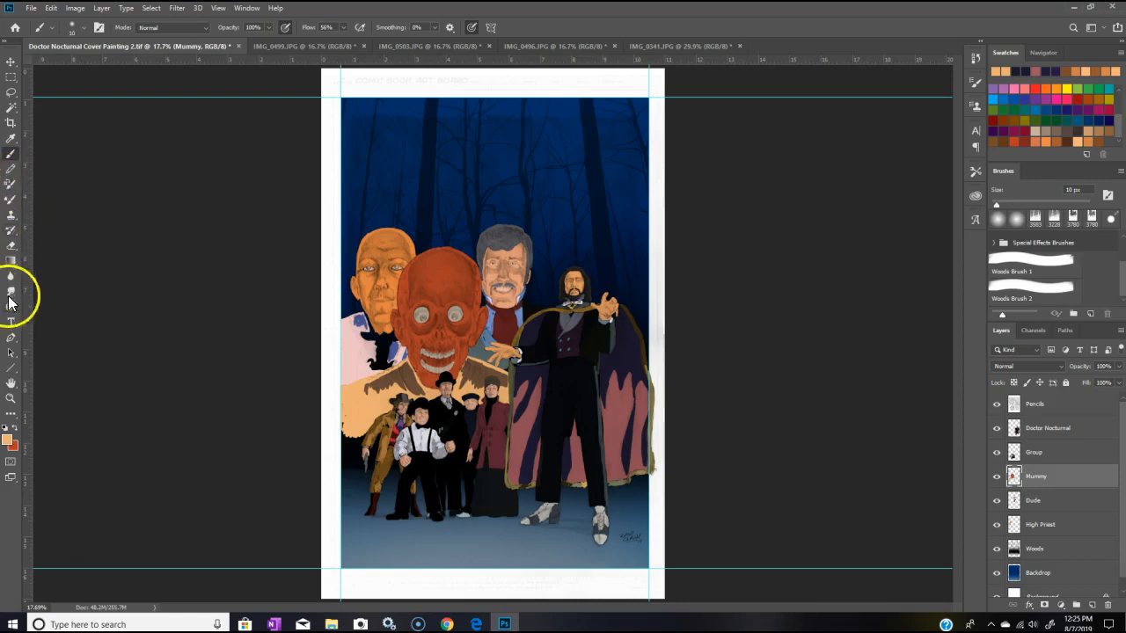
# Step: Make the Doctor Nocturnal layer active and check his flat colours briefly without the Pencils layer
pyautogui.click(11, 398)
pyautogui.click(591, 322)
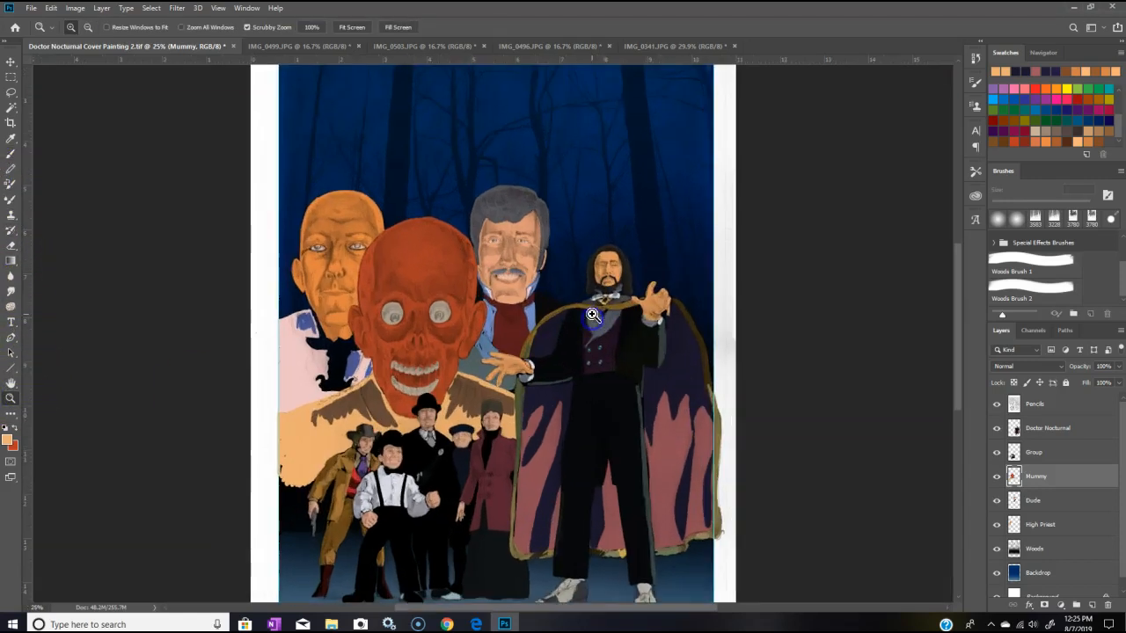
pyautogui.click(669, 296)
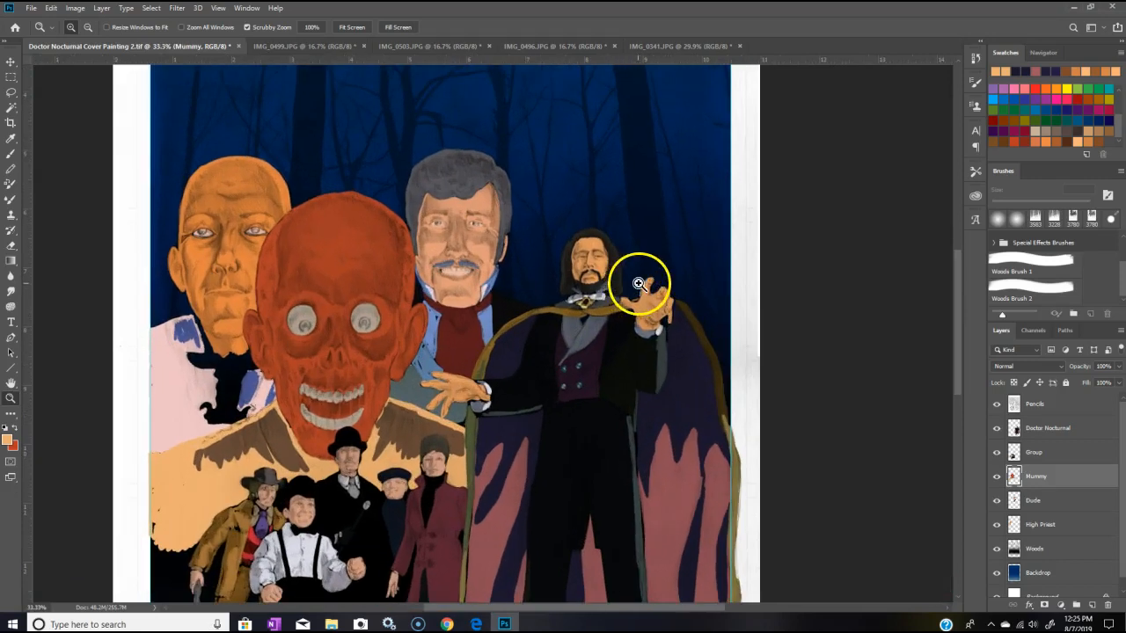
pyautogui.click(625, 264)
pyautogui.click(606, 261)
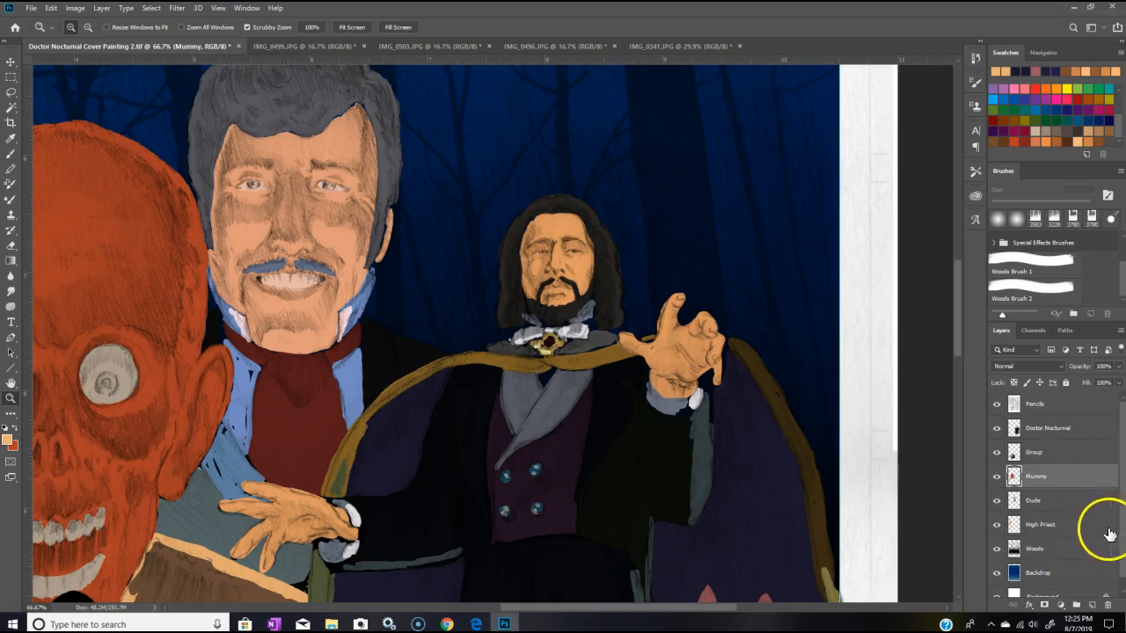
pyautogui.click(1087, 431)
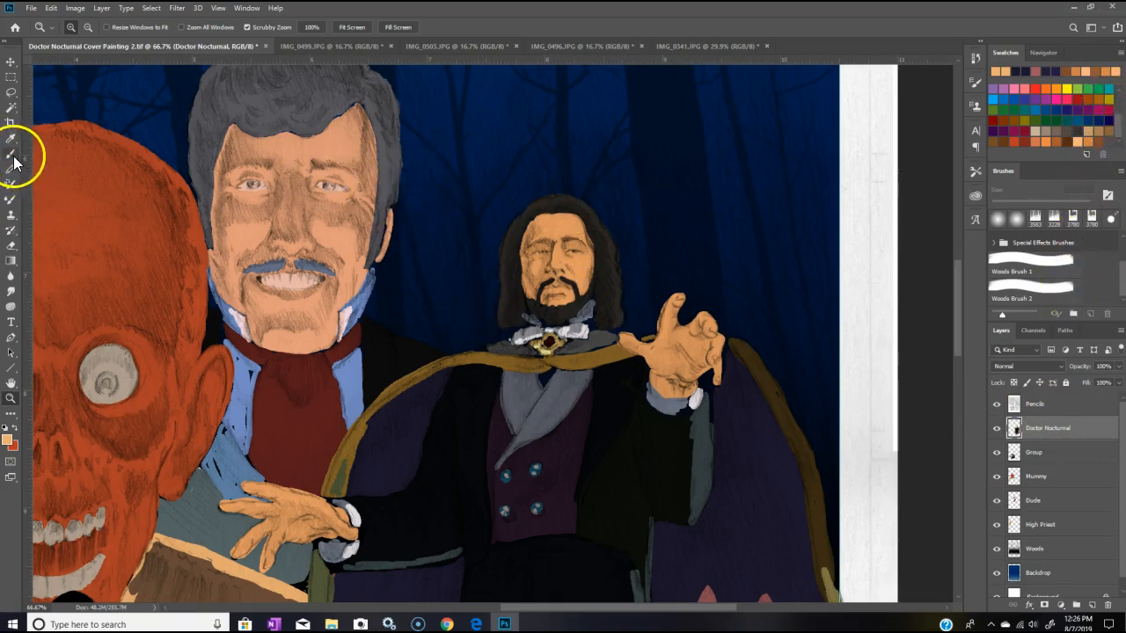
pyautogui.click(9, 368)
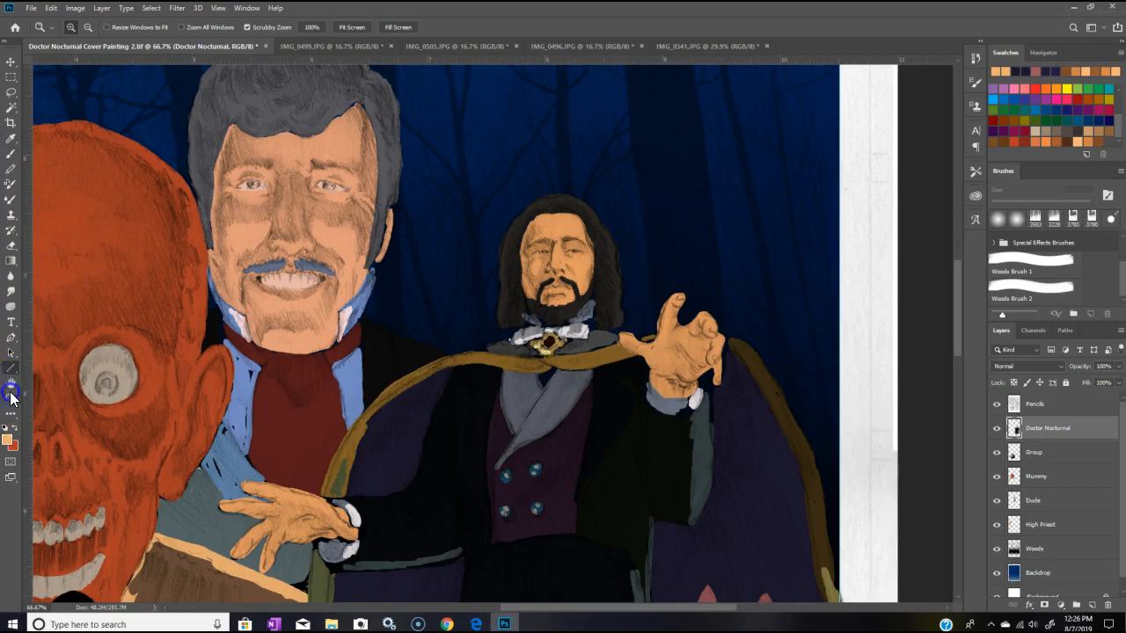
pyautogui.click(11, 400)
pyautogui.click(584, 310)
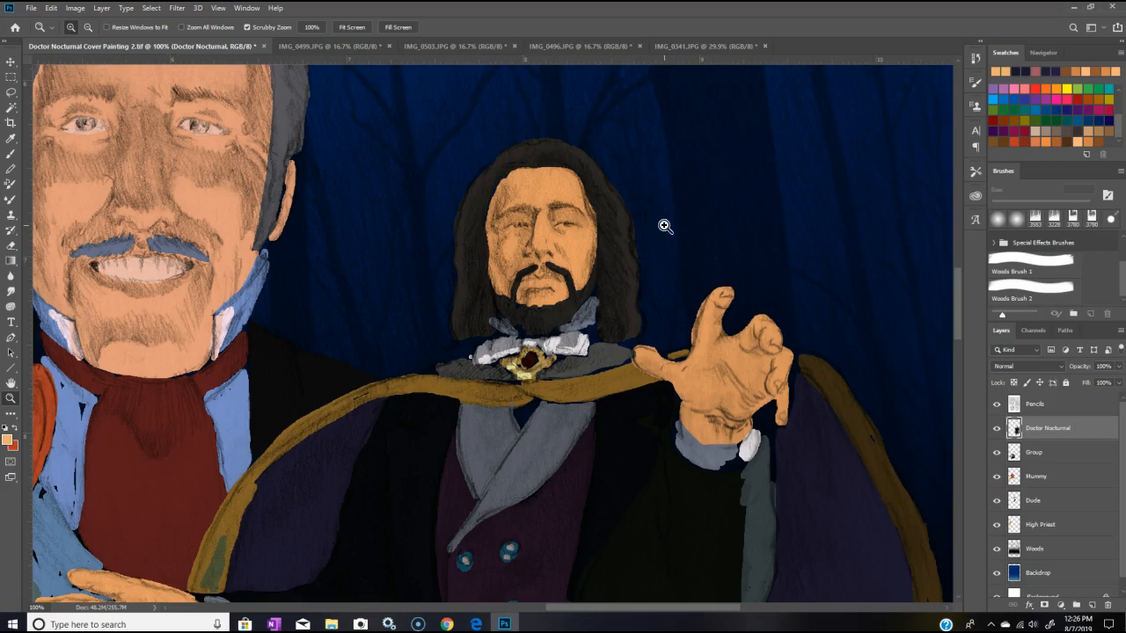
pyautogui.click(998, 405)
pyautogui.click(998, 405)
# Step: Set brown as the background colour and mid-tone orange as the foreground colour, ready for the Brush tool
pyautogui.click(1098, 139)
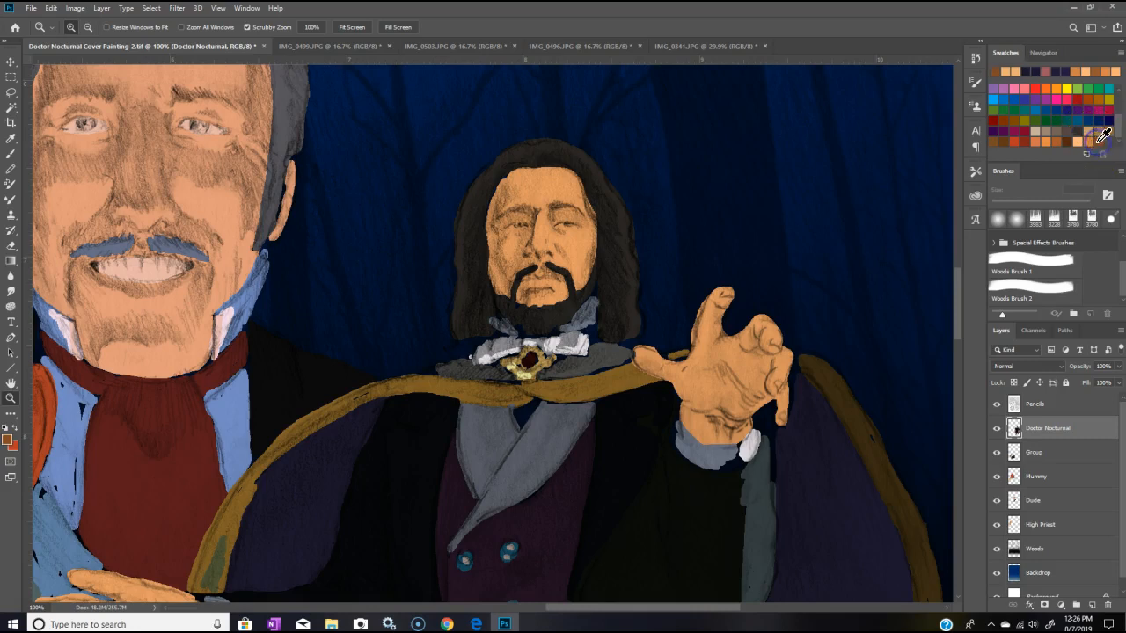
pyautogui.click(16, 428)
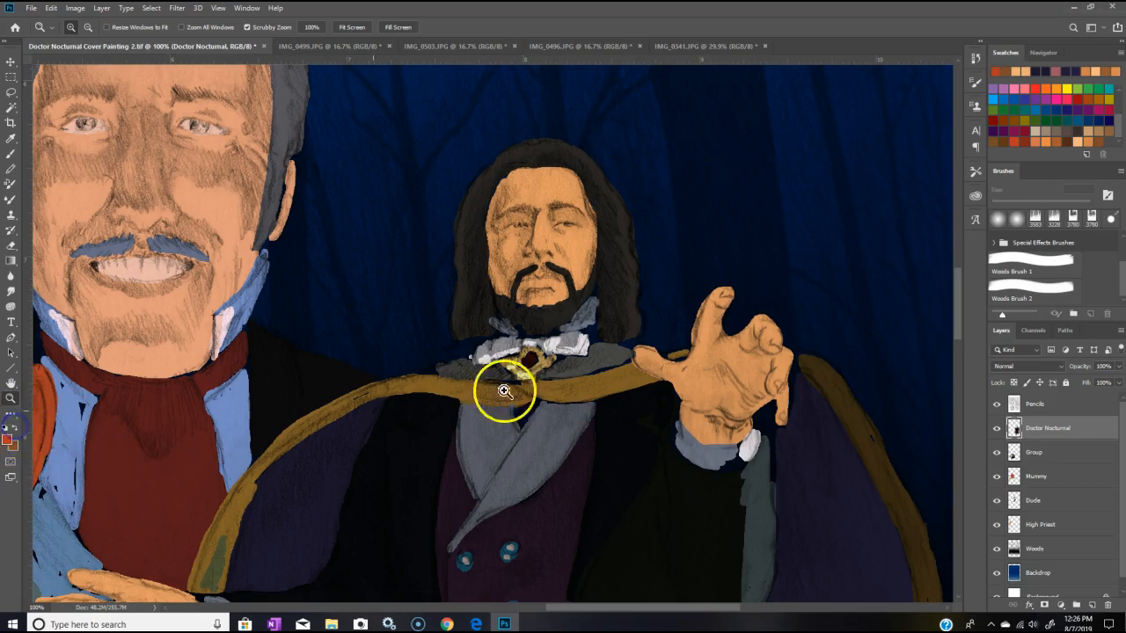
pyautogui.click(1087, 137)
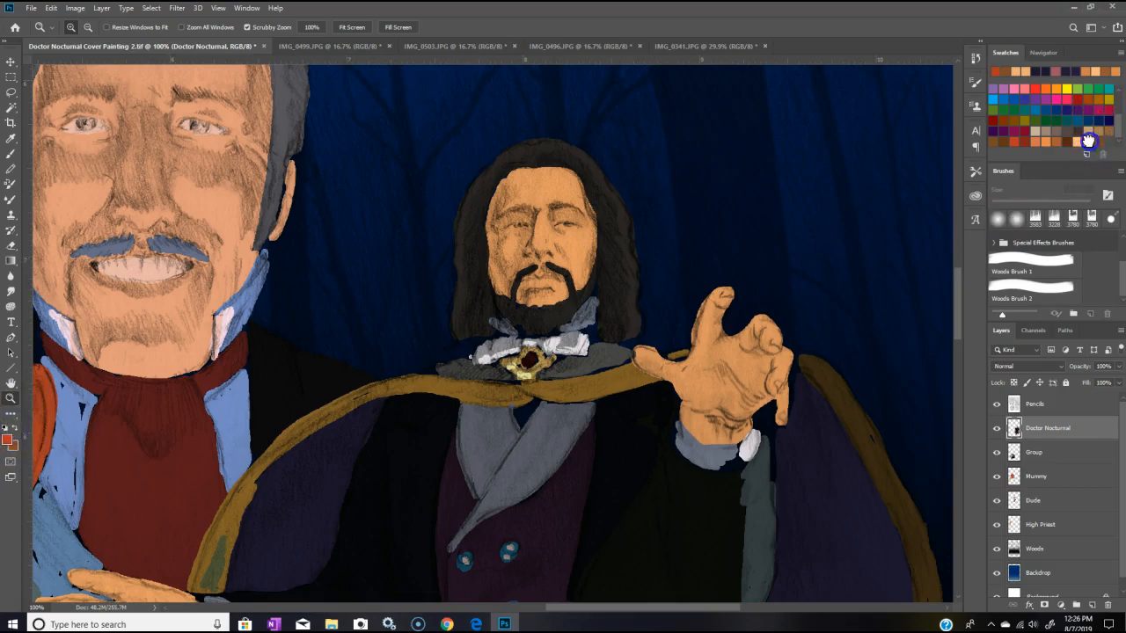
pyautogui.click(11, 153)
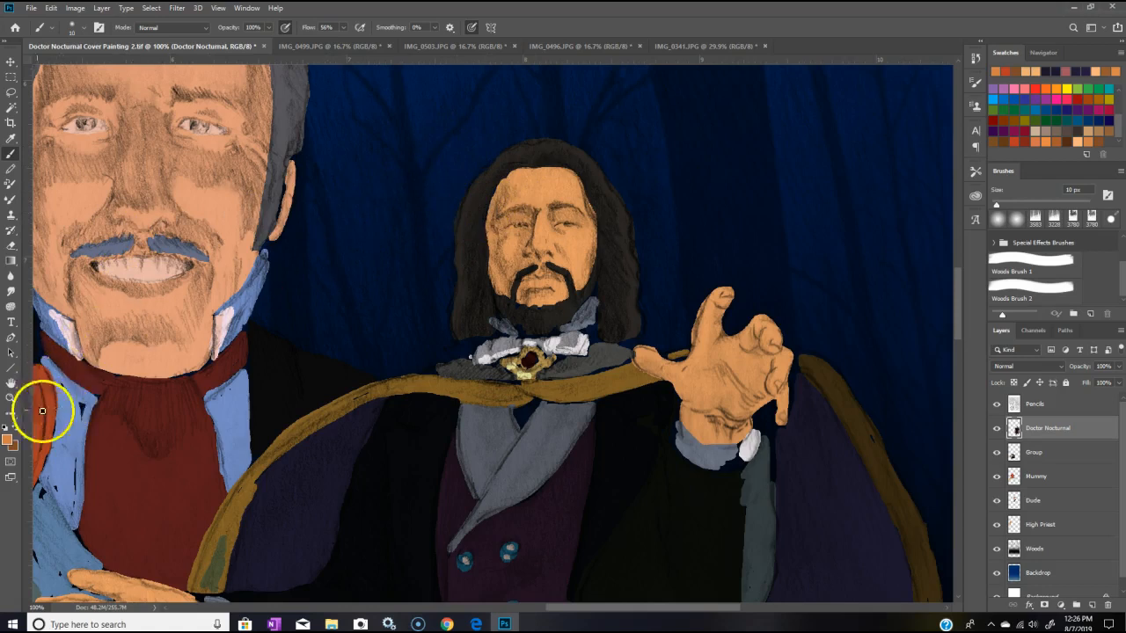
# Step: Paint mid-tone orange shadows with a 10 px brush on the left side of Doctor Nocturnal's forehead, eye socket and cheek
pyautogui.click(10, 398)
pyautogui.click(548, 220)
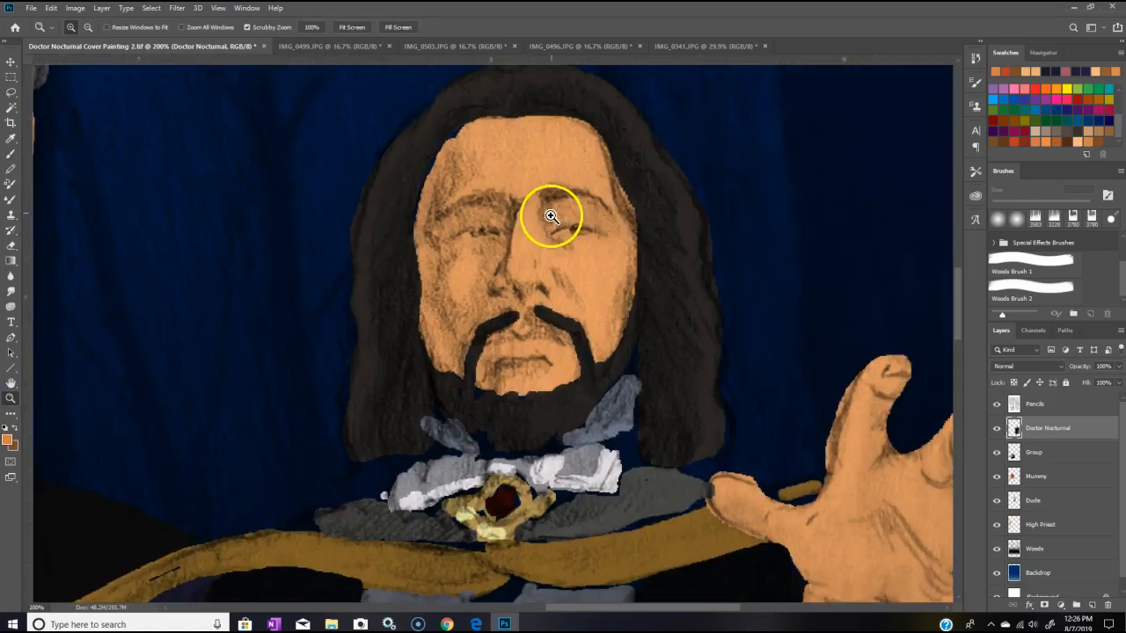
pyautogui.moveTo(957, 280); pyautogui.dragTo(957, 283)
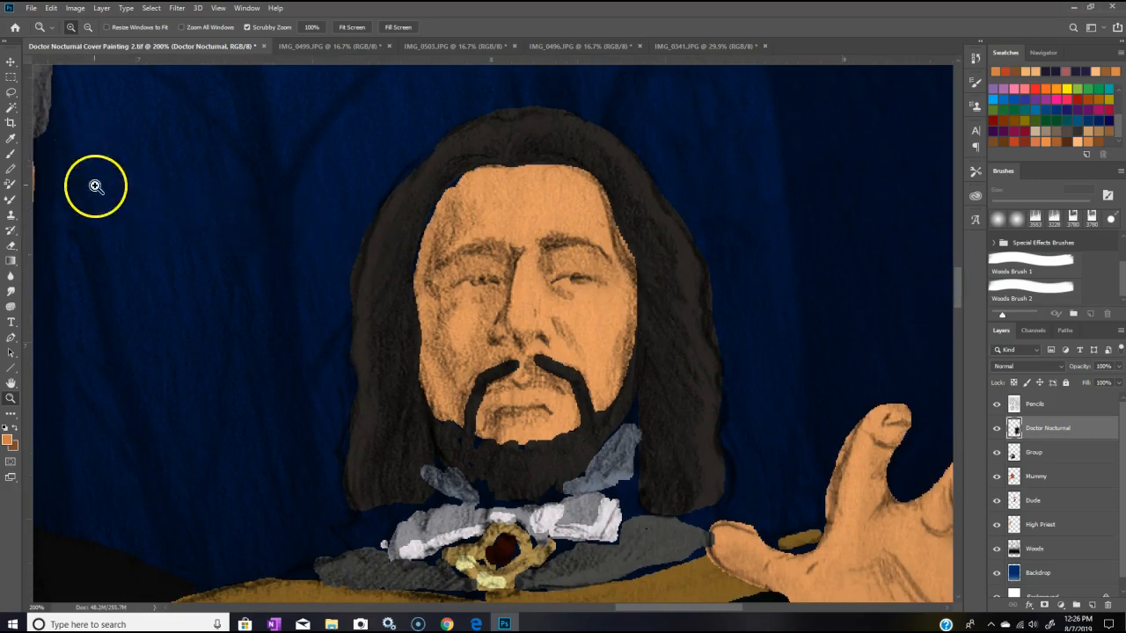
pyautogui.click(11, 154)
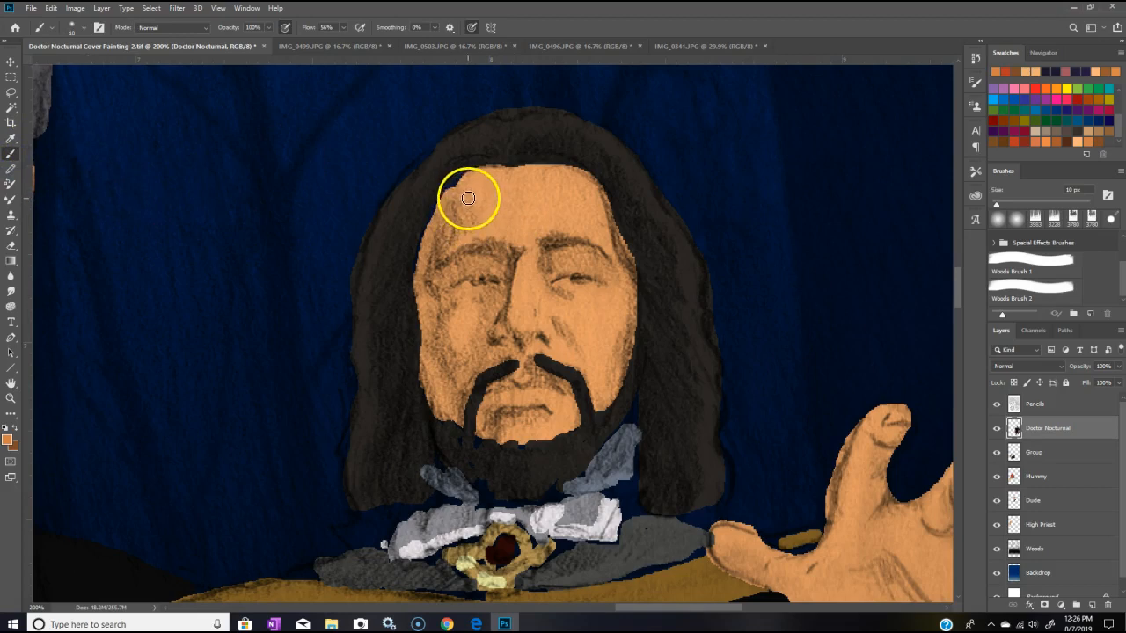
pyautogui.moveTo(472, 200); pyautogui.dragTo(466, 191)
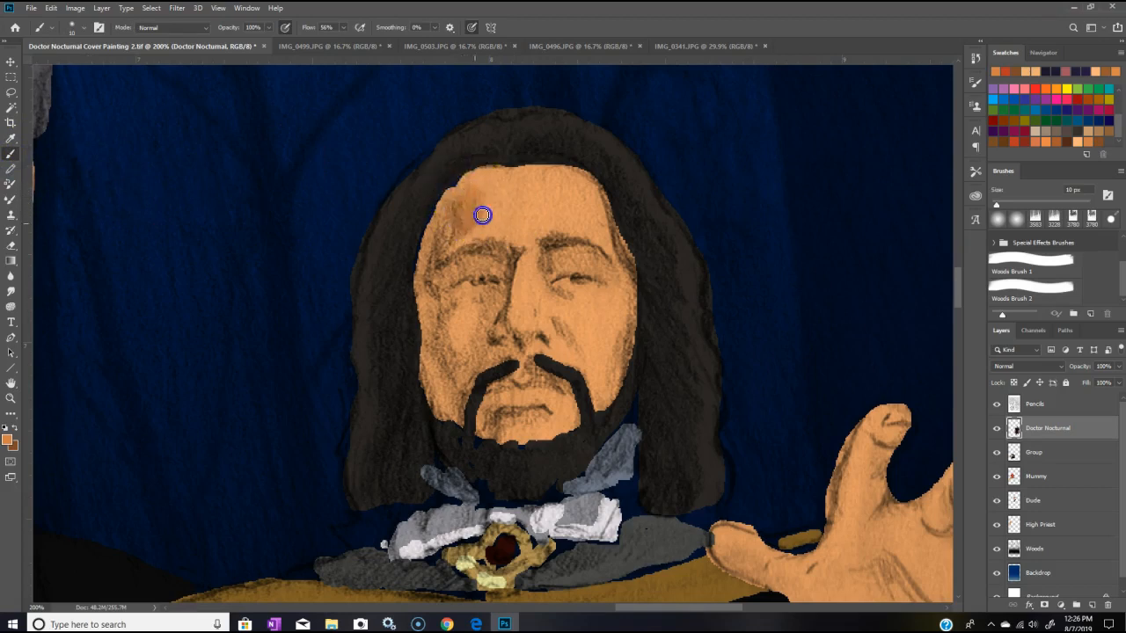
pyautogui.moveTo(509, 286)
pyautogui.mouseDown()
pyautogui.moveTo(501, 282)
pyautogui.moveTo(487, 319)
pyautogui.moveTo(483, 299)
pyautogui.moveTo(498, 287)
pyautogui.mouseUp()
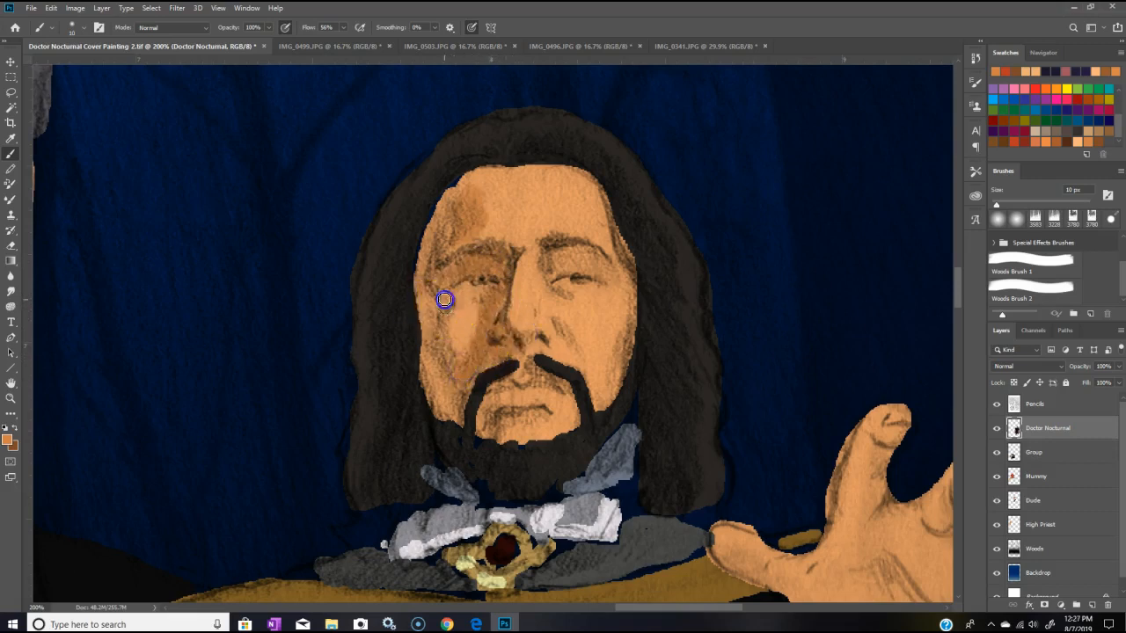
pyautogui.click(461, 207)
pyautogui.moveTo(428, 345)
pyautogui.mouseDown()
pyautogui.moveTo(453, 394)
pyautogui.moveTo(462, 365)
pyautogui.moveTo(447, 411)
pyautogui.moveTo(480, 389)
pyautogui.moveTo(487, 413)
pyautogui.moveTo(516, 369)
pyautogui.moveTo(493, 388)
pyautogui.mouseUp()
# Step: Continue the mid-tone orange shading over the eye sockets, the right edge of the face, around the mouth and beside the nose
pyautogui.moveTo(561, 290)
pyautogui.mouseDown()
pyautogui.moveTo(551, 253)
pyautogui.moveTo(552, 281)
pyautogui.moveTo(602, 254)
pyautogui.moveTo(598, 276)
pyautogui.moveTo(616, 262)
pyautogui.moveTo(520, 291)
pyautogui.moveTo(483, 295)
pyautogui.mouseUp()
pyautogui.click(604, 278)
pyautogui.moveTo(605, 278)
pyautogui.mouseDown()
pyautogui.moveTo(618, 244)
pyautogui.moveTo(630, 278)
pyautogui.mouseUp()
pyautogui.moveTo(621, 348); pyautogui.dragTo(627, 343)
pyautogui.moveTo(626, 357); pyautogui.dragTo(619, 367)
pyautogui.click(522, 377)
pyautogui.moveTo(522, 376); pyautogui.dragTo(522, 353)
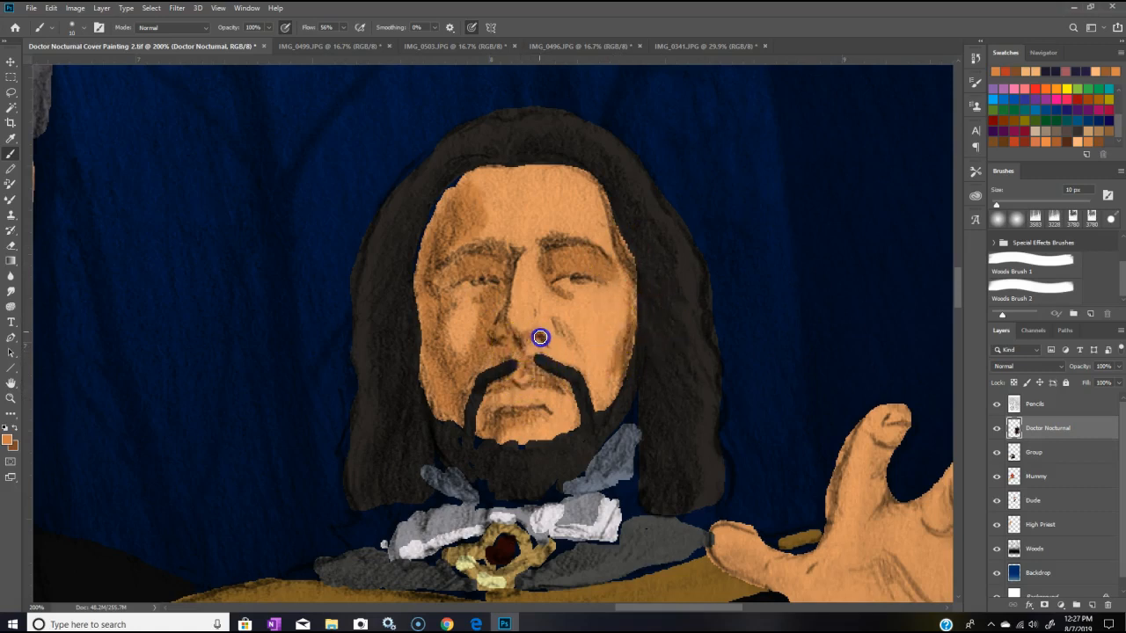
pyautogui.moveTo(590, 359)
pyautogui.mouseDown()
pyautogui.moveTo(563, 323)
pyautogui.moveTo(501, 297)
pyautogui.moveTo(499, 325)
pyautogui.mouseUp()
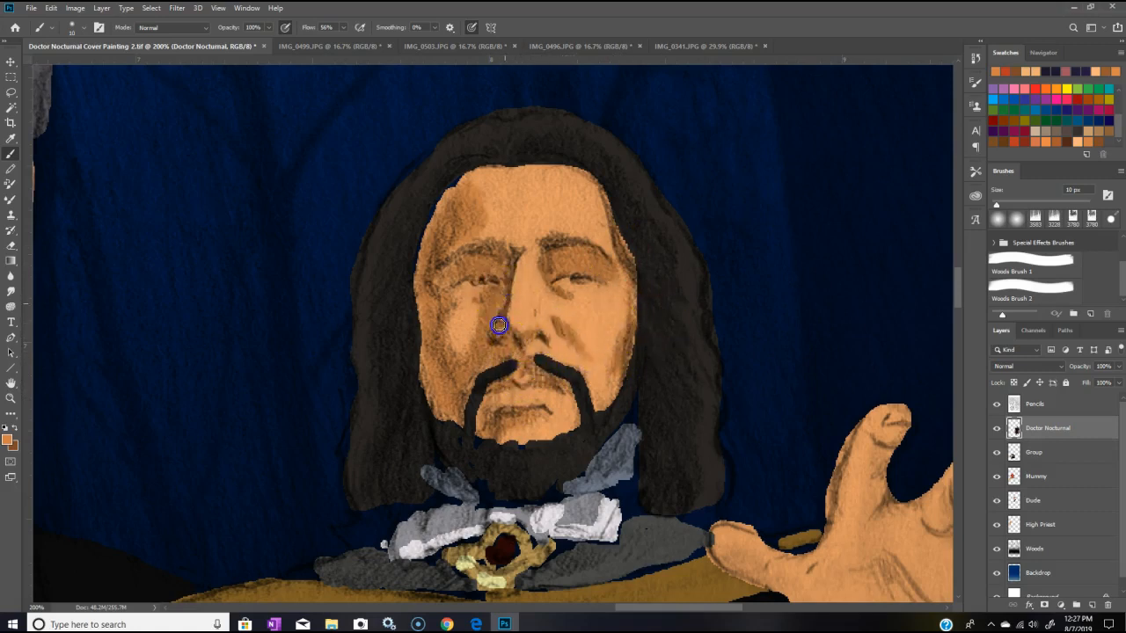
# Step: Check the shading without the Pencils layer, then paint darker brown shadows on the forehead, around the nose and in both eye sockets
pyautogui.click(996, 405)
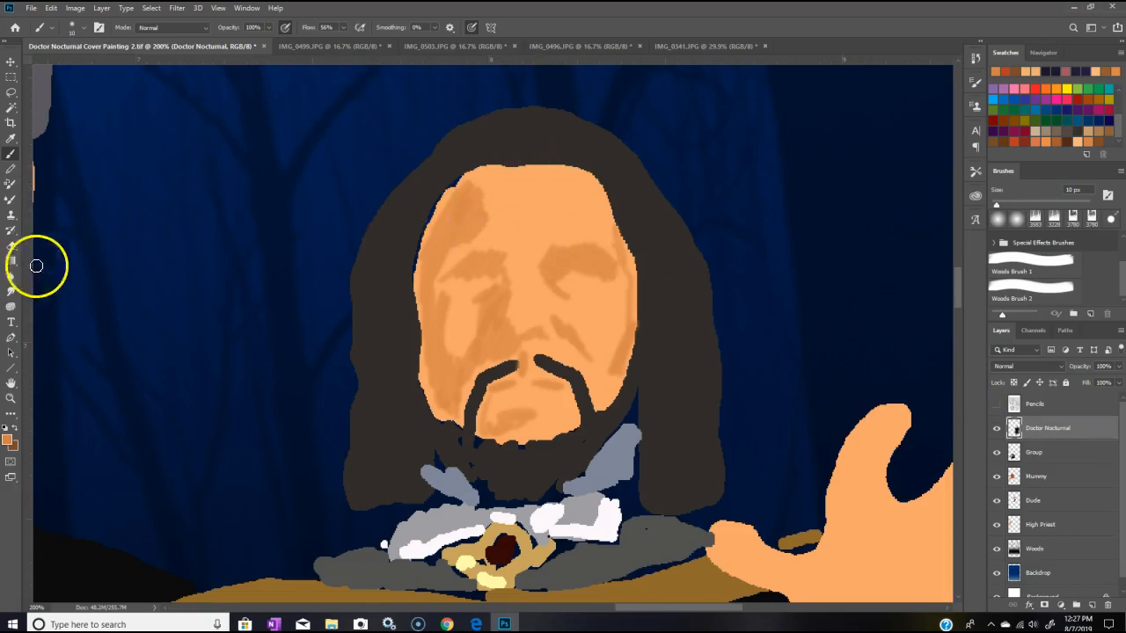
pyautogui.click(997, 405)
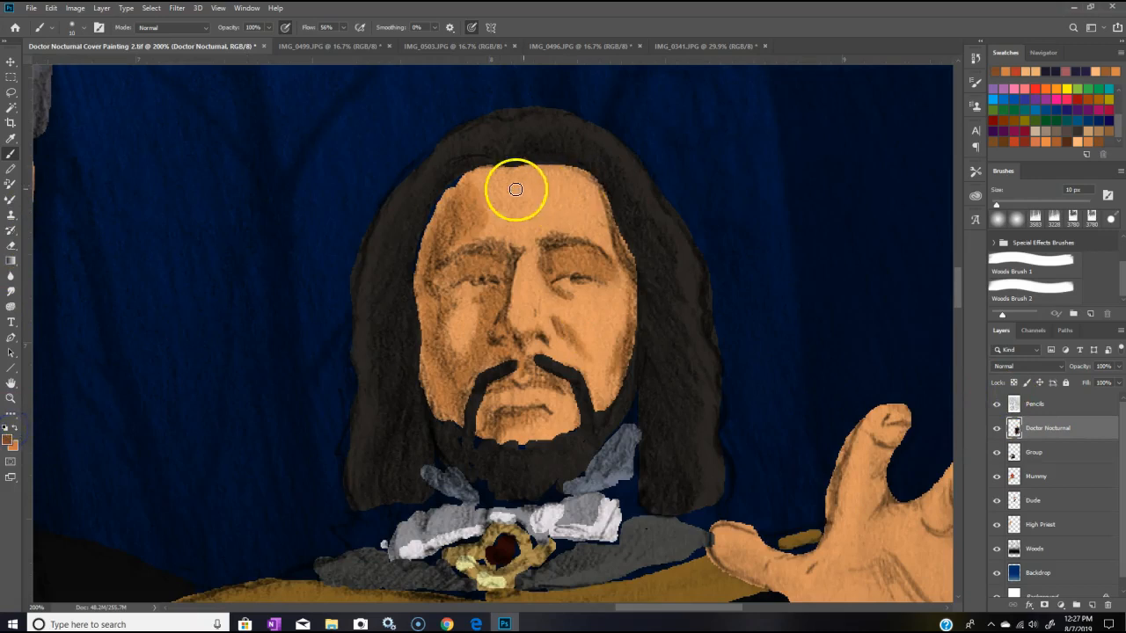
pyautogui.moveTo(475, 189)
pyautogui.mouseDown()
pyautogui.moveTo(483, 229)
pyautogui.moveTo(472, 228)
pyautogui.mouseUp()
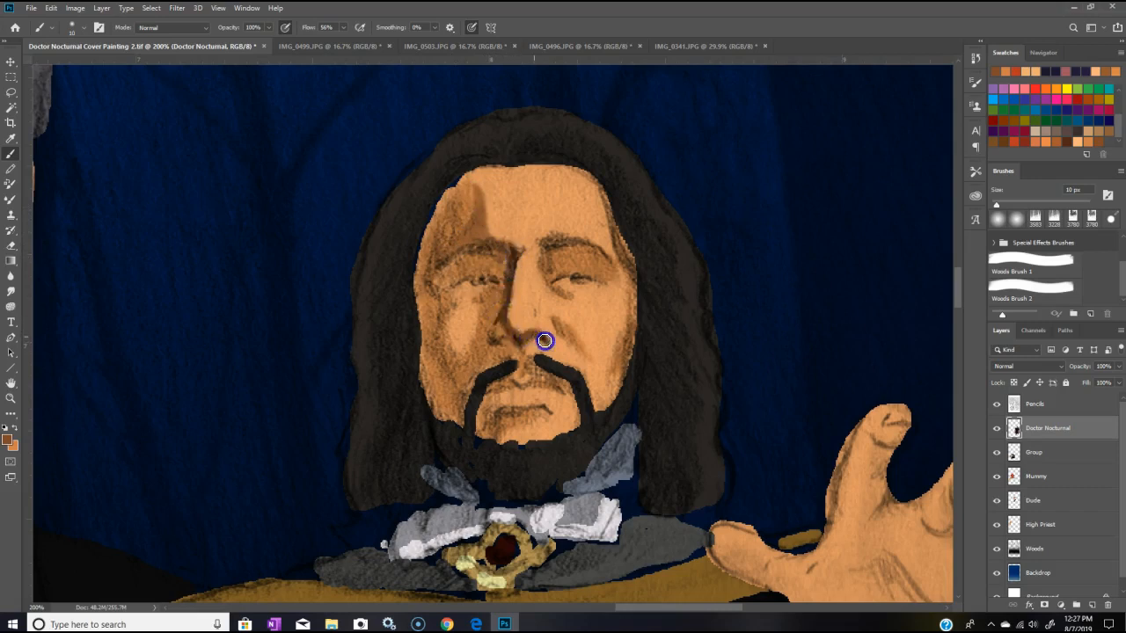
pyautogui.moveTo(557, 324); pyautogui.dragTo(566, 334)
pyautogui.moveTo(558, 252)
pyautogui.mouseDown()
pyautogui.moveTo(548, 277)
pyautogui.moveTo(564, 261)
pyautogui.moveTo(553, 271)
pyautogui.moveTo(588, 266)
pyautogui.mouseUp()
pyautogui.moveTo(484, 268)
pyautogui.mouseDown()
pyautogui.moveTo(501, 272)
pyautogui.moveTo(480, 268)
pyautogui.moveTo(488, 299)
pyautogui.mouseUp()
# Step: Paint more brown shading on the left forehead and cheek, around the nose and mouth, and on the right cheek
pyautogui.moveTo(443, 236); pyautogui.dragTo(436, 244)
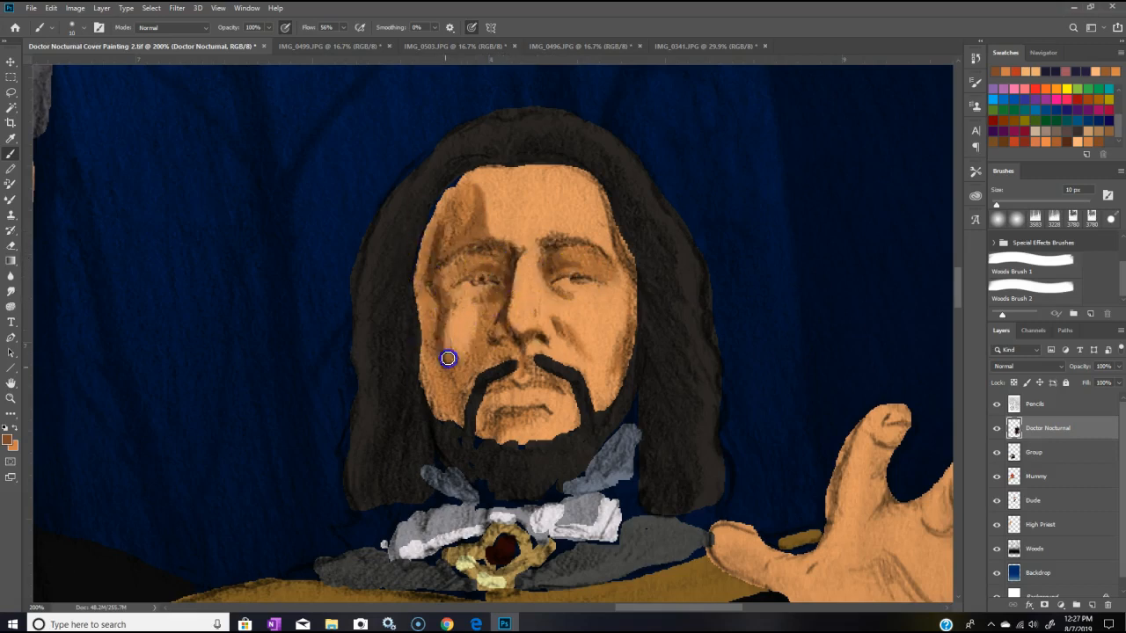
pyautogui.click(480, 341)
pyautogui.click(466, 376)
pyautogui.moveTo(504, 386)
pyautogui.mouseDown()
pyautogui.moveTo(536, 379)
pyautogui.moveTo(557, 388)
pyautogui.moveTo(489, 398)
pyautogui.mouseUp()
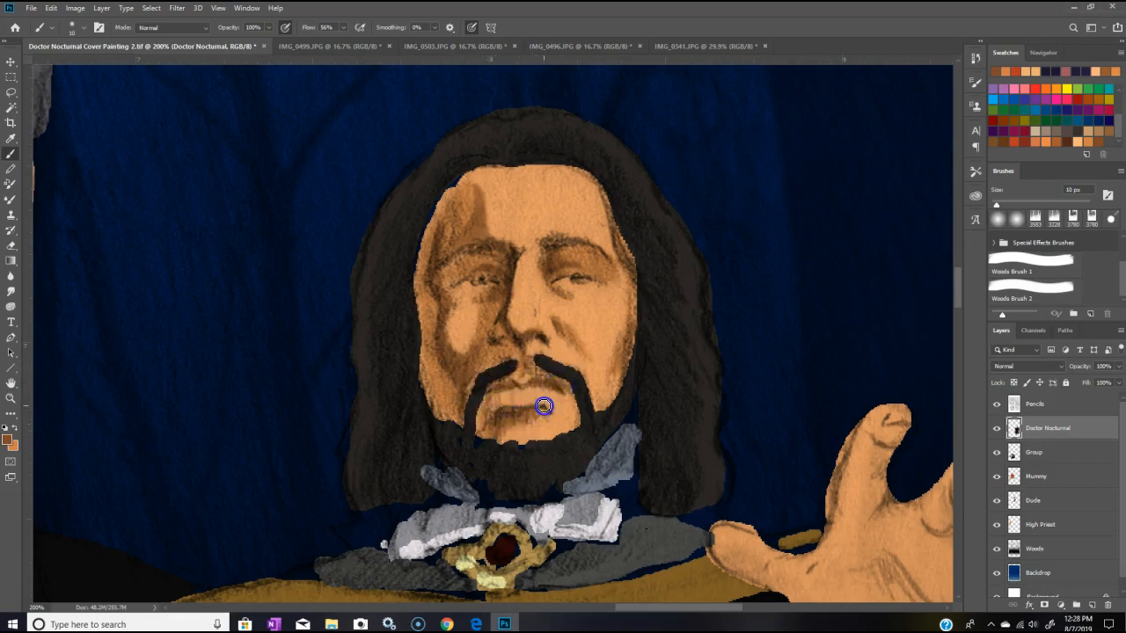
pyautogui.click(536, 314)
pyautogui.moveTo(501, 342); pyautogui.dragTo(556, 339)
pyautogui.moveTo(465, 190); pyautogui.dragTo(465, 184)
pyautogui.moveTo(556, 357); pyautogui.dragTo(596, 323)
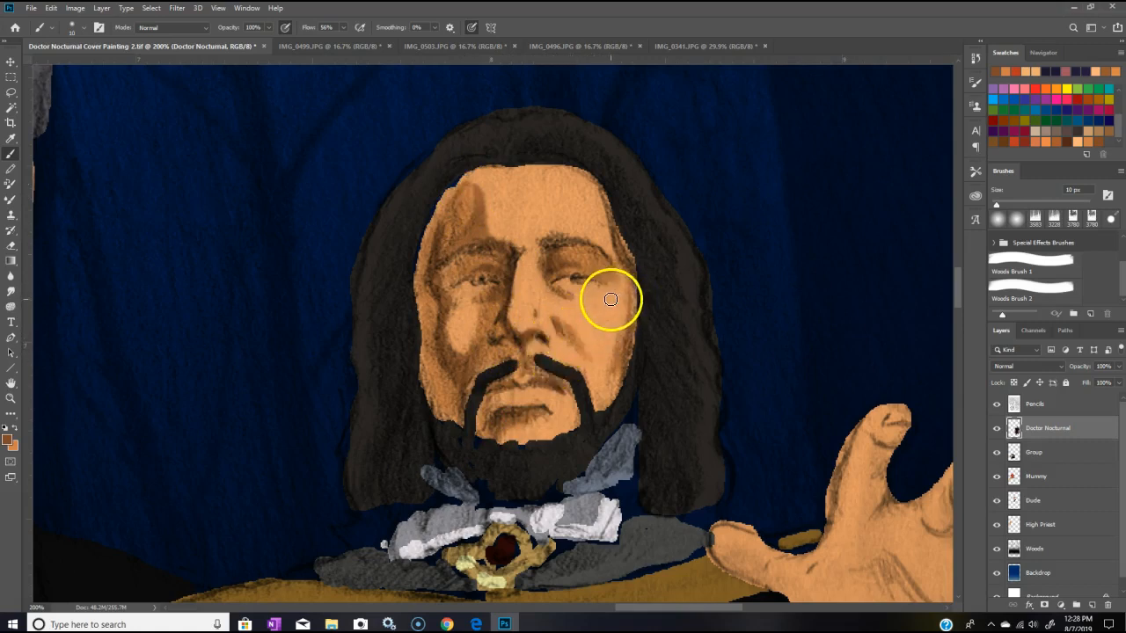
# Step: Sample the dark hair colour for the Brush, reduce the brush size to 4 px and increase its hardness
pyautogui.click(10, 138)
pyautogui.click(11, 153)
pyautogui.click(10, 153)
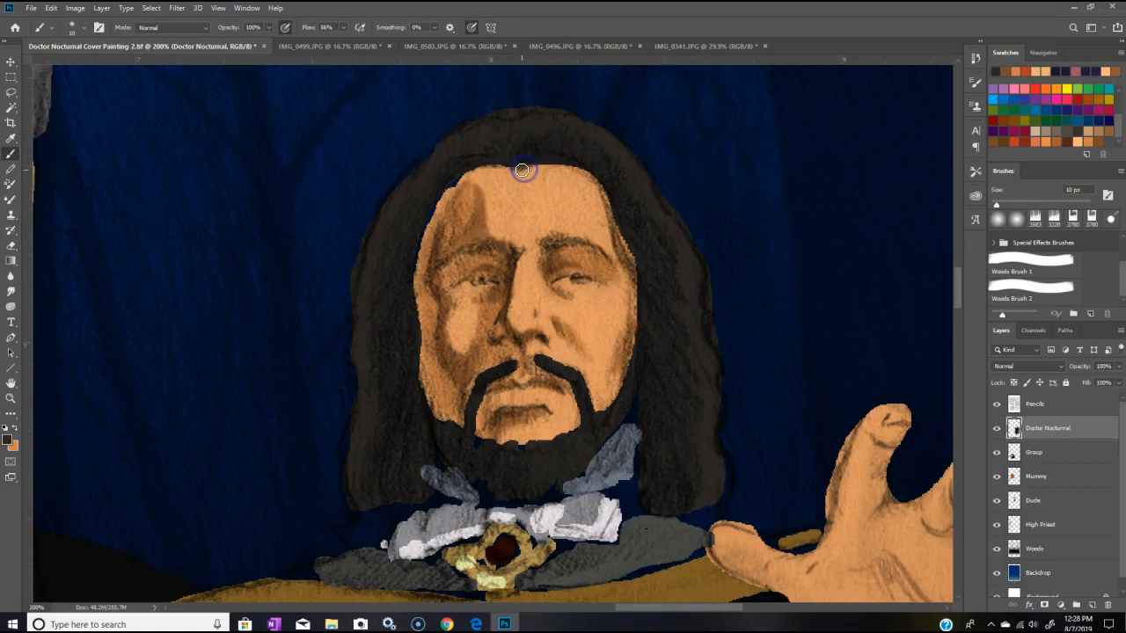
pyautogui.click(87, 32)
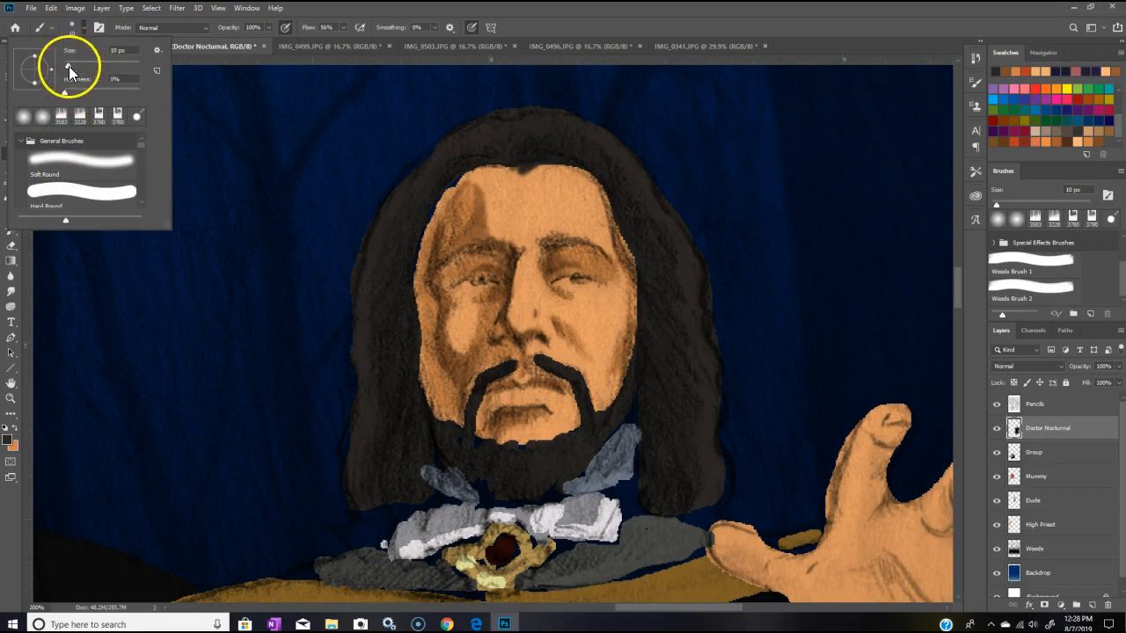
pyautogui.moveTo(70, 67); pyautogui.dragTo(77, 70)
pyautogui.moveTo(69, 69); pyautogui.dragTo(69, 77)
pyautogui.moveTo(66, 93); pyautogui.dragTo(135, 93)
pyautogui.click(67, 68)
pyautogui.click(66, 68)
# Step: Refine the hairline across the forehead and down the right temple in the dark hair colour, turning off pressure-controlled opacity
pyautogui.click(528, 169)
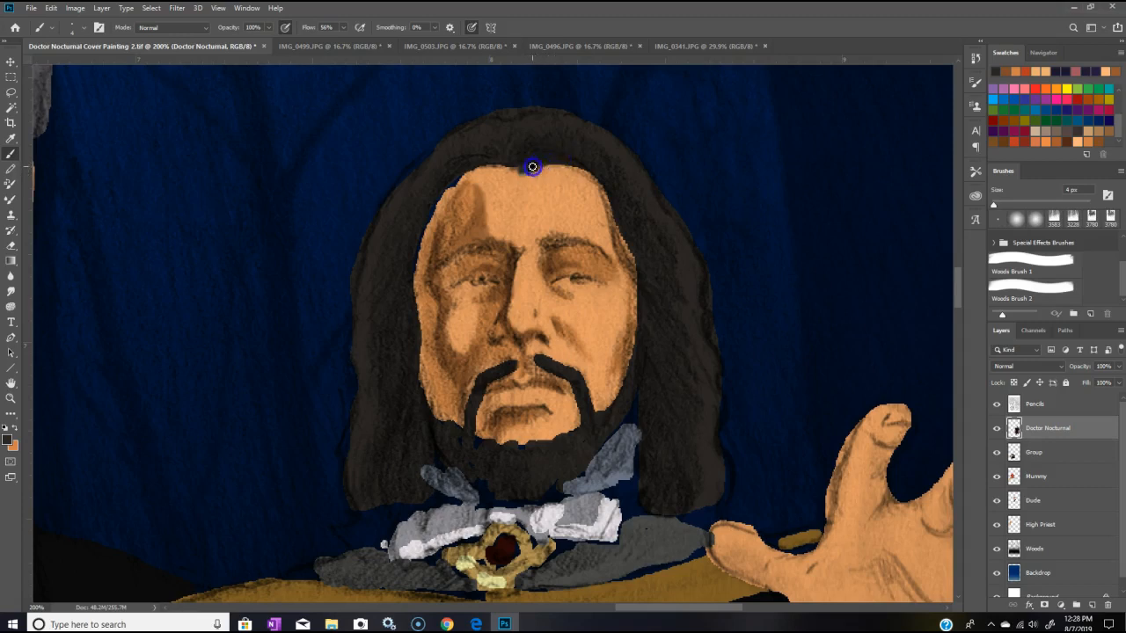
pyautogui.moveTo(486, 164)
pyautogui.mouseDown()
pyautogui.moveTo(515, 174)
pyautogui.moveTo(488, 159)
pyautogui.moveTo(506, 169)
pyautogui.moveTo(454, 186)
pyautogui.mouseUp()
pyautogui.moveTo(570, 160); pyautogui.dragTo(575, 167)
pyautogui.click(285, 27)
pyautogui.click(597, 175)
pyautogui.moveTo(617, 228); pyautogui.dragTo(630, 250)
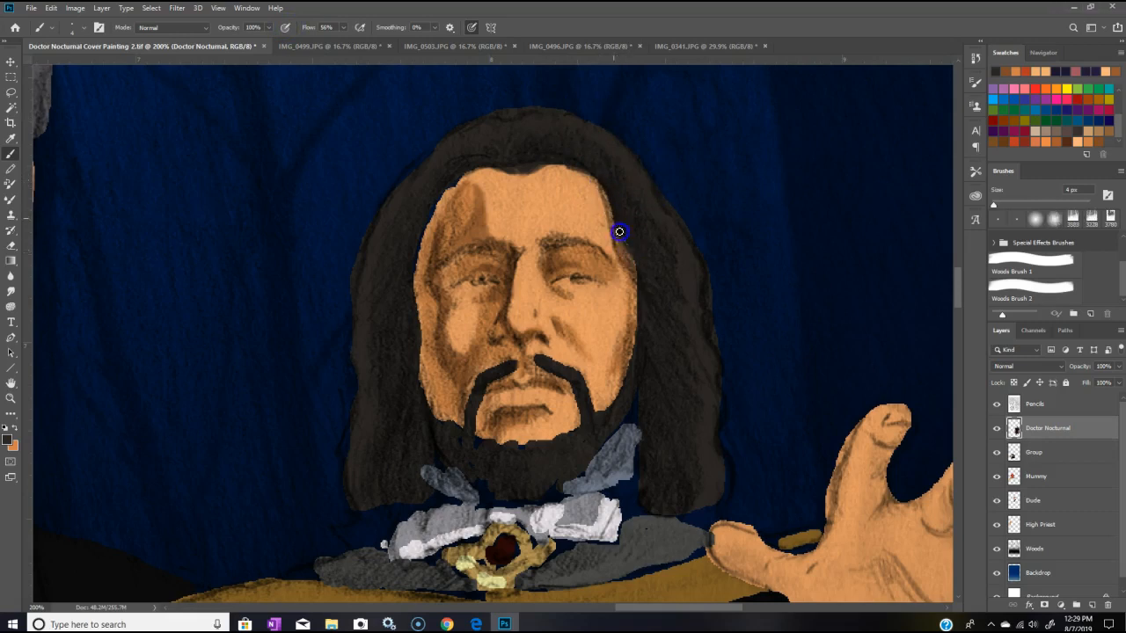
# Step: Define the hairline from the top of the forehead down the left side of the face to the jaw
pyautogui.click(556, 161)
pyautogui.click(500, 170)
pyautogui.click(452, 187)
pyautogui.moveTo(447, 191)
pyautogui.mouseDown()
pyautogui.moveTo(412, 304)
pyautogui.moveTo(428, 223)
pyautogui.mouseUp()
pyautogui.moveTo(419, 338)
pyautogui.mouseDown()
pyautogui.moveTo(420, 312)
pyautogui.moveTo(423, 390)
pyautogui.mouseUp()
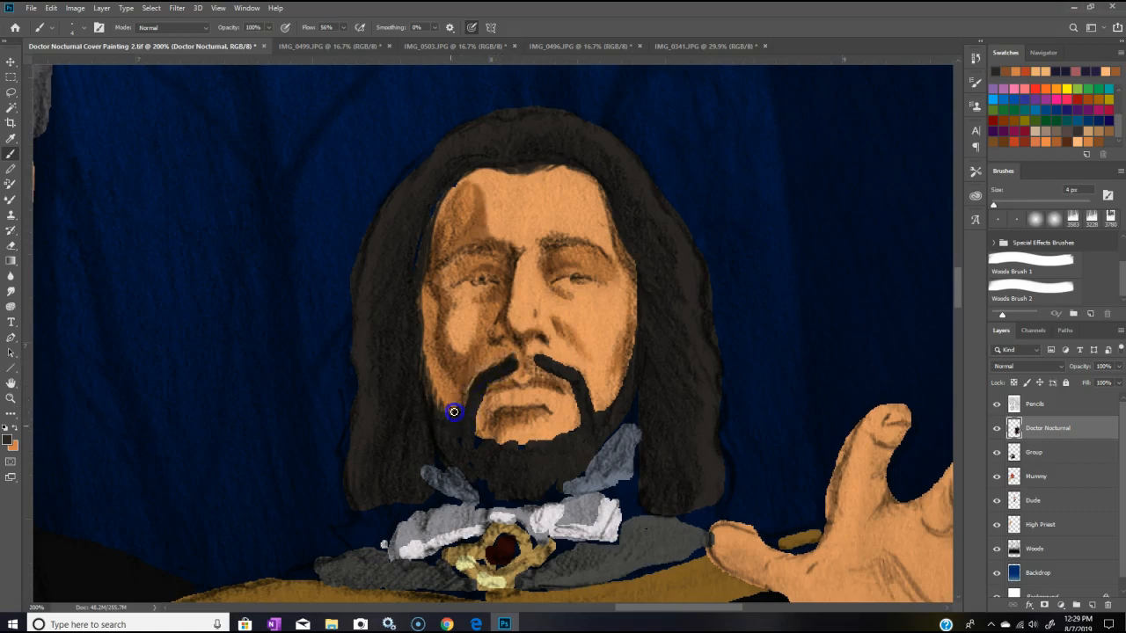
# Step: Sharpen the edges of the beard and moustache along both cheeks, above the lip and around the chin
pyautogui.moveTo(433, 389)
pyautogui.mouseDown()
pyautogui.moveTo(425, 357)
pyautogui.moveTo(445, 403)
pyautogui.mouseUp()
pyautogui.moveTo(607, 386)
pyautogui.mouseDown()
pyautogui.moveTo(586, 360)
pyautogui.moveTo(639, 326)
pyautogui.moveTo(613, 392)
pyautogui.mouseUp()
pyautogui.moveTo(549, 360); pyautogui.dragTo(534, 358)
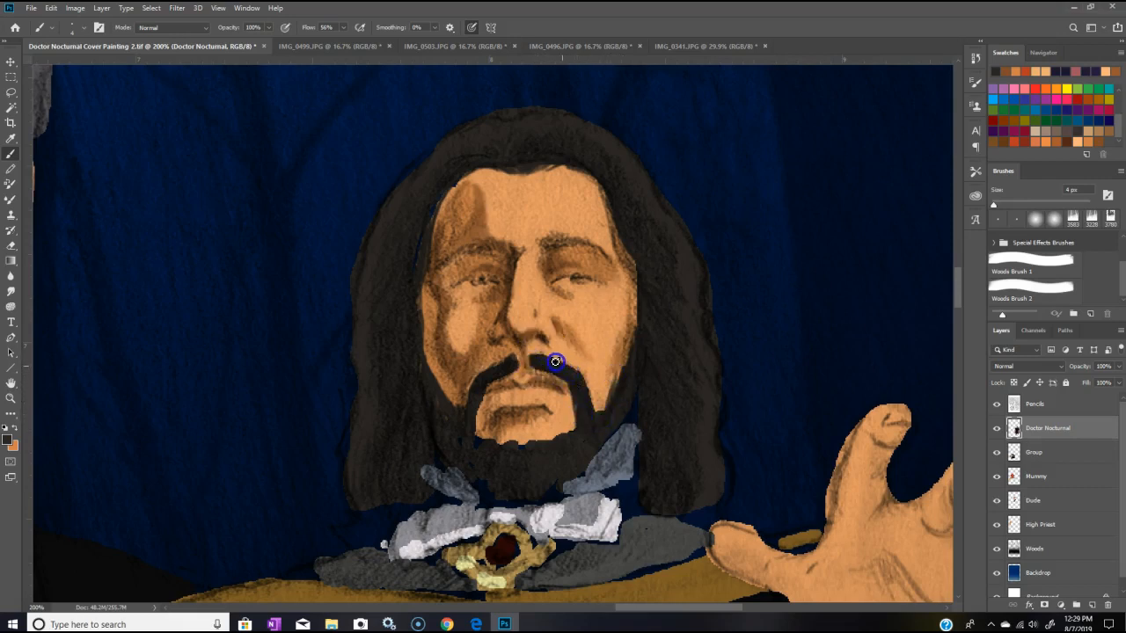
pyautogui.moveTo(532, 359)
pyautogui.mouseDown()
pyautogui.moveTo(558, 360)
pyautogui.moveTo(548, 422)
pyautogui.moveTo(501, 448)
pyautogui.moveTo(484, 440)
pyautogui.mouseUp()
pyautogui.moveTo(519, 439); pyautogui.dragTo(509, 439)
pyautogui.click(568, 430)
# Step: Clean up the hair edge along the right temple and cheek, and darken the beard's right outer edge
pyautogui.moveTo(587, 192)
pyautogui.mouseDown()
pyautogui.moveTo(606, 181)
pyautogui.moveTo(634, 268)
pyautogui.mouseUp()
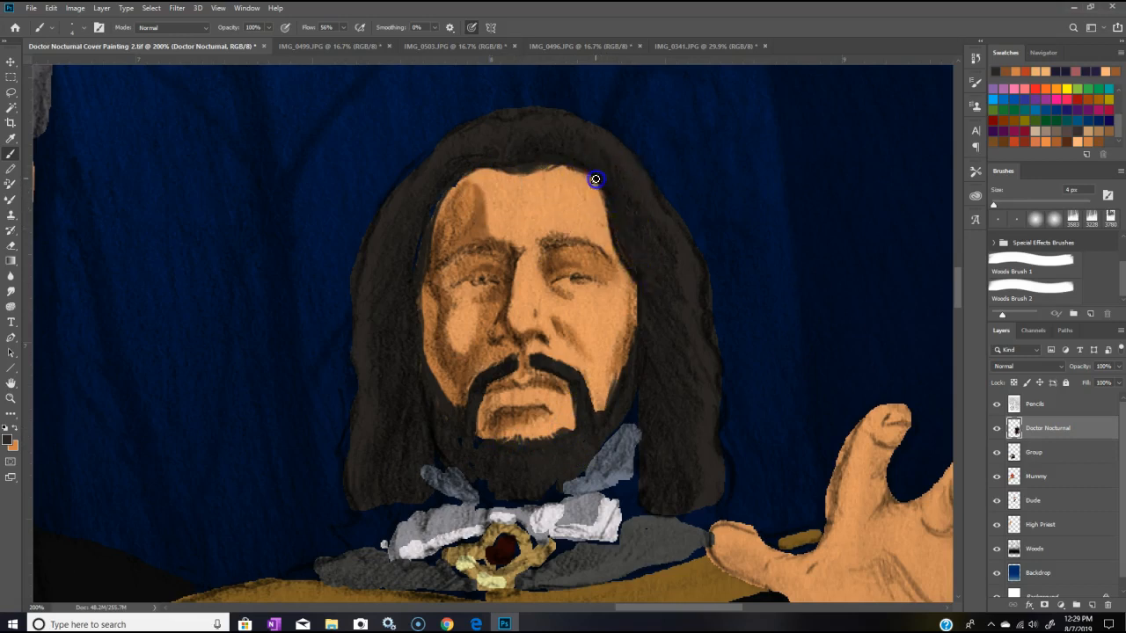
pyautogui.moveTo(509, 166); pyautogui.dragTo(511, 172)
pyautogui.moveTo(637, 298); pyautogui.dragTo(638, 336)
pyautogui.moveTo(635, 283); pyautogui.dragTo(632, 294)
pyautogui.moveTo(538, 356); pyautogui.dragTo(535, 357)
pyautogui.moveTo(637, 394); pyautogui.dragTo(580, 469)
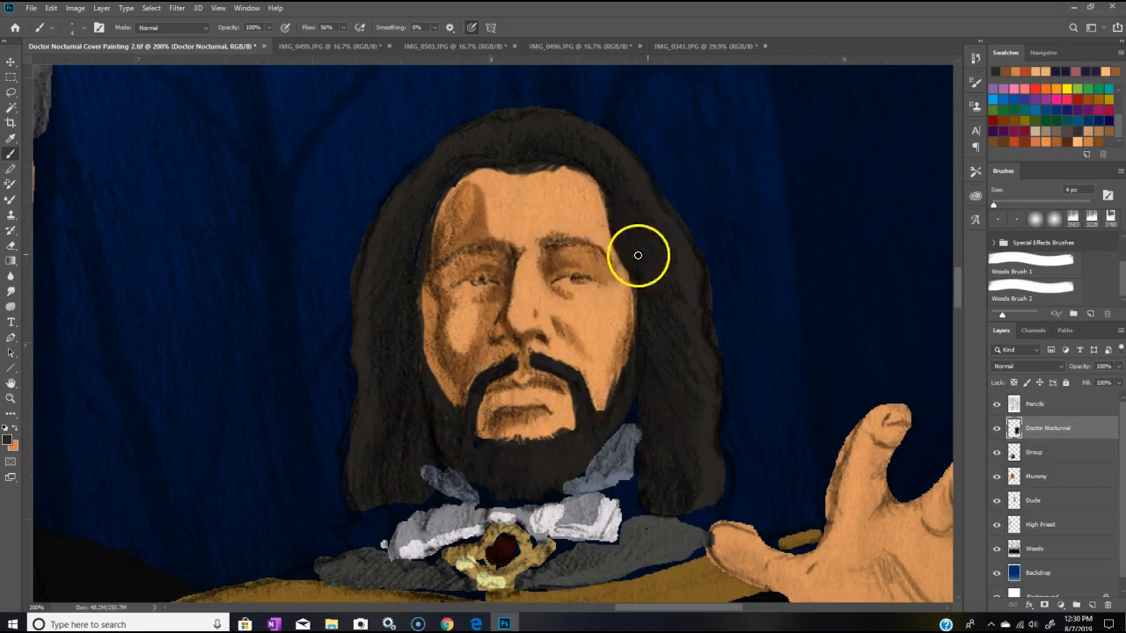
# Step: Paint dark upper eyelid lines on both eyes and fill in both eyebrows
pyautogui.click(570, 276)
pyautogui.moveTo(570, 277); pyautogui.dragTo(598, 282)
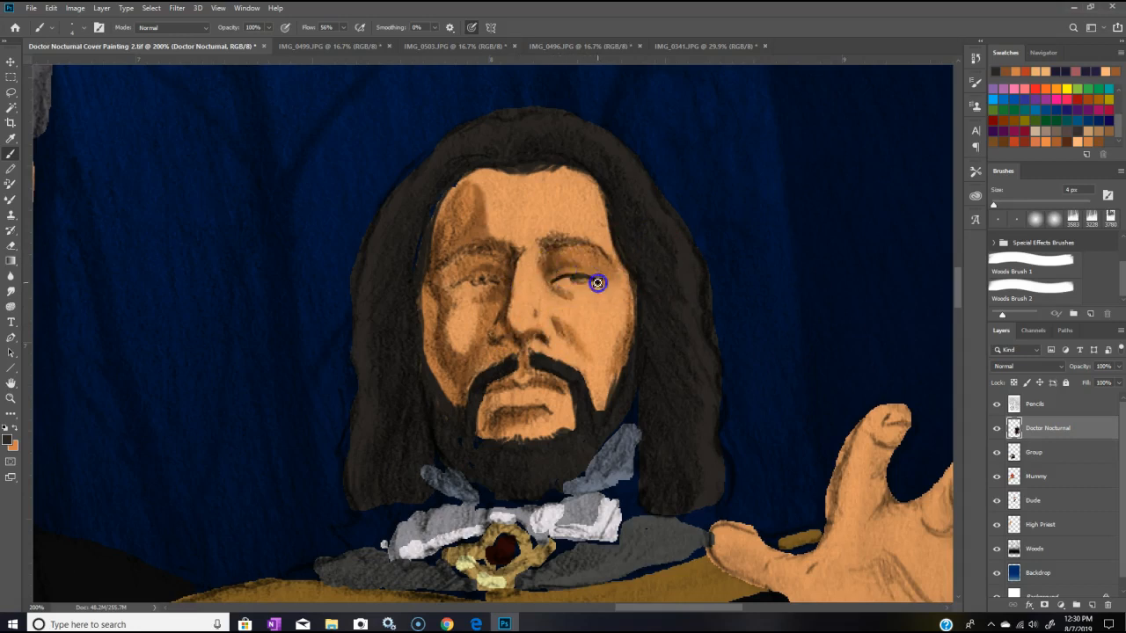
pyautogui.click(555, 282)
pyautogui.moveTo(453, 288)
pyautogui.mouseDown()
pyautogui.moveTo(472, 271)
pyautogui.moveTo(495, 280)
pyautogui.mouseUp()
pyautogui.moveTo(546, 248); pyautogui.dragTo(547, 246)
pyautogui.moveTo(576, 242); pyautogui.dragTo(578, 238)
pyautogui.moveTo(508, 253); pyautogui.dragTo(507, 253)
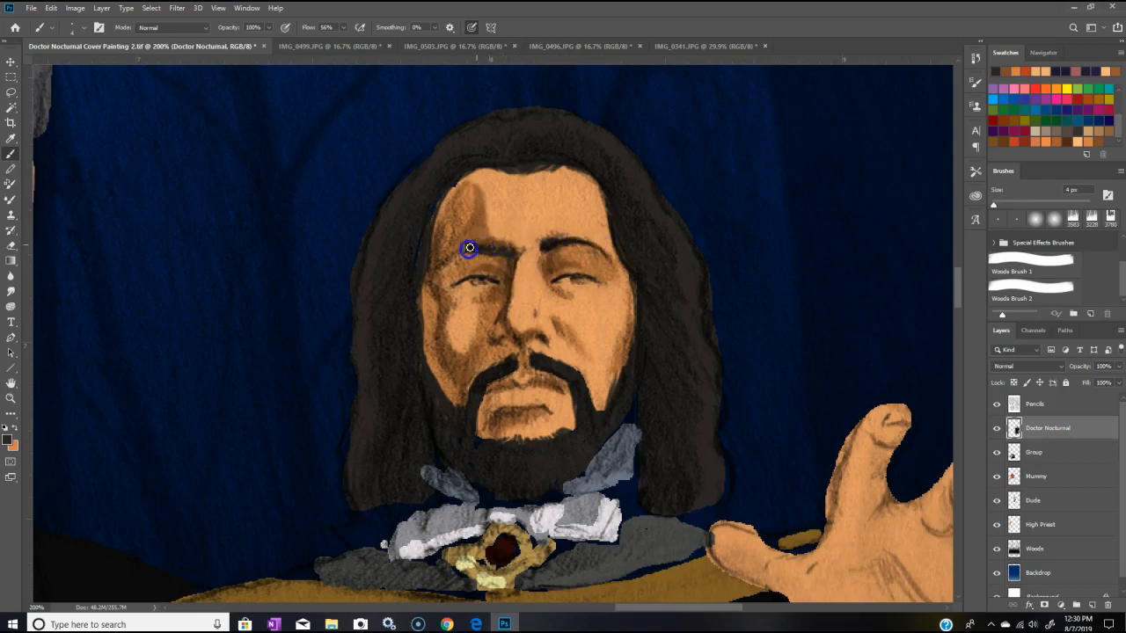
pyautogui.moveTo(463, 250); pyautogui.dragTo(468, 249)
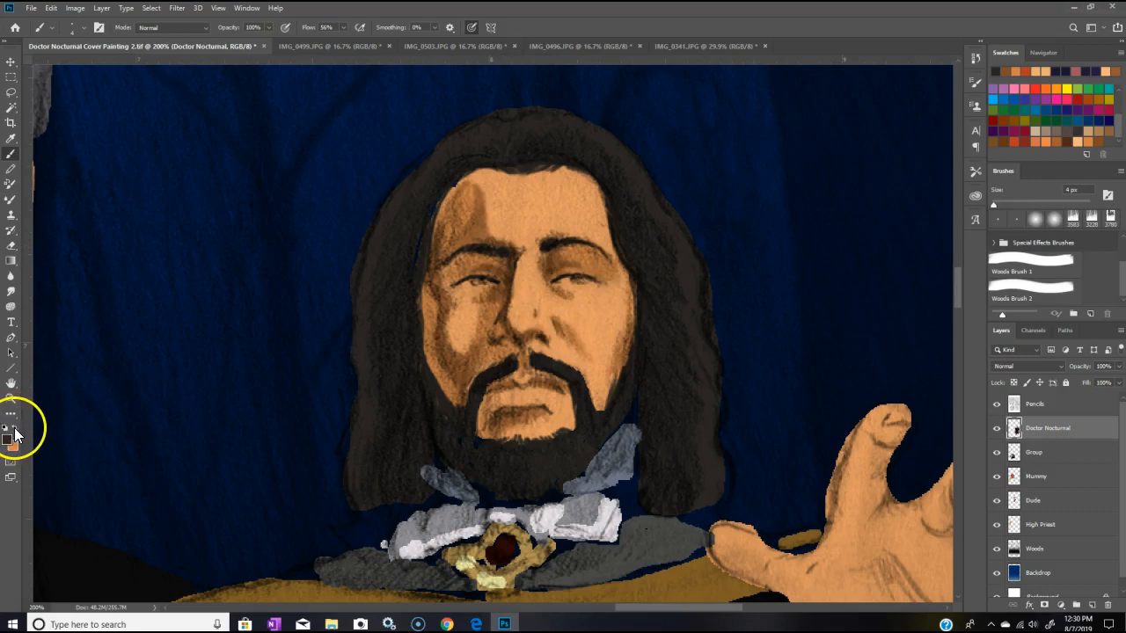
# Step: Sample the blue-grey of the collar and paint it into both eyes
pyautogui.click(11, 138)
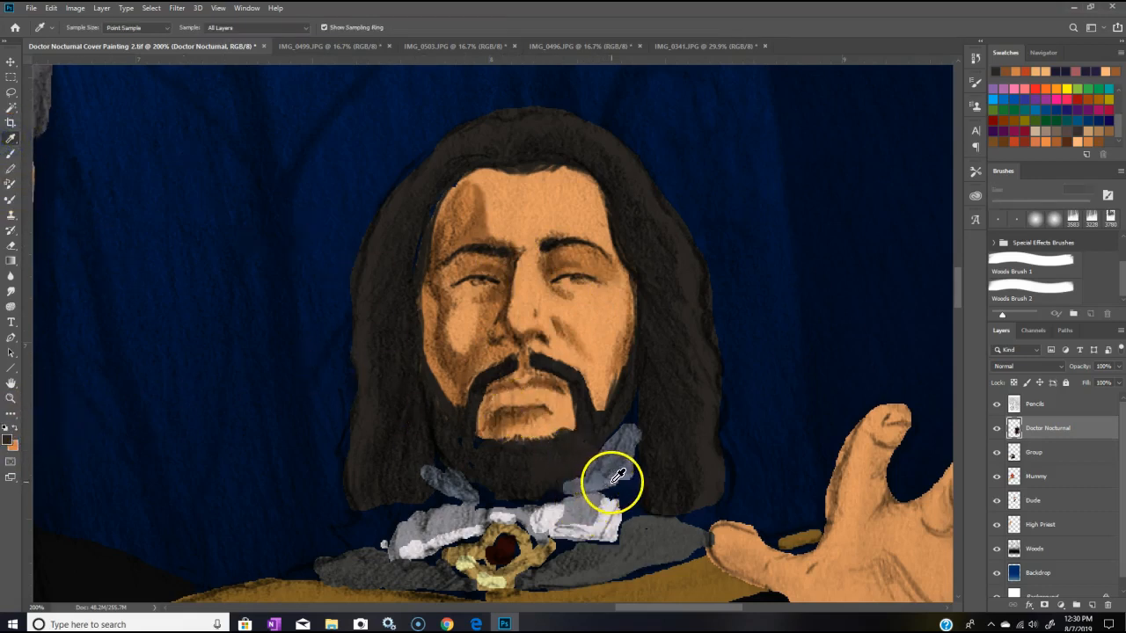
pyautogui.click(616, 457)
pyautogui.click(10, 156)
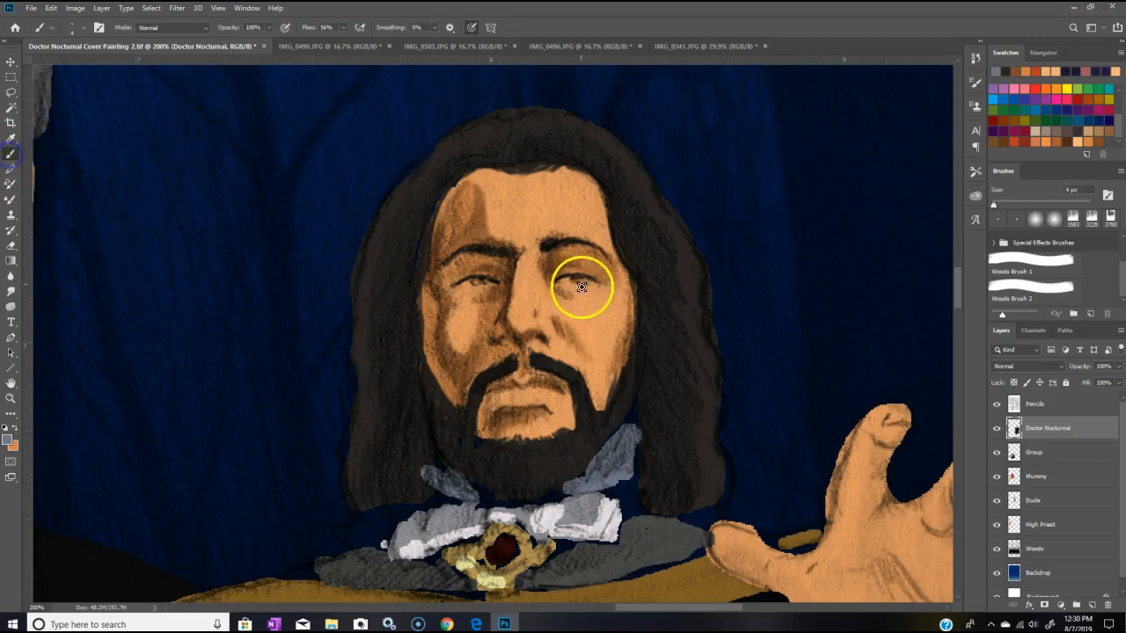
pyautogui.click(576, 281)
pyautogui.click(467, 284)
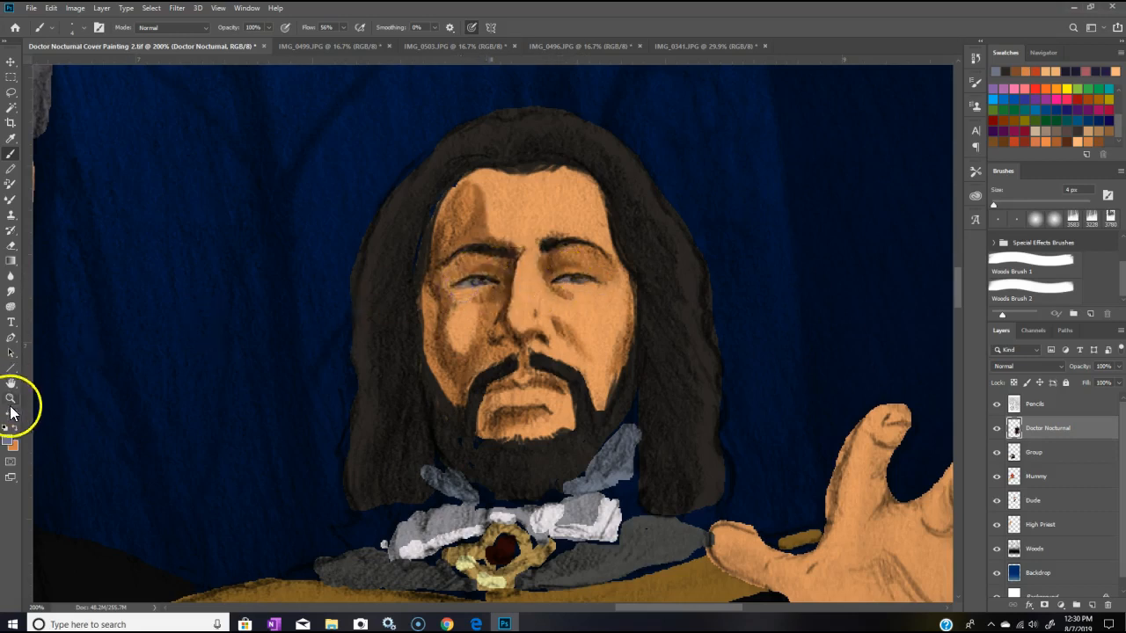
# Step: Swap to the orange skin tone and touch up the lower lids and the skin around both eyes
pyautogui.click(452, 288)
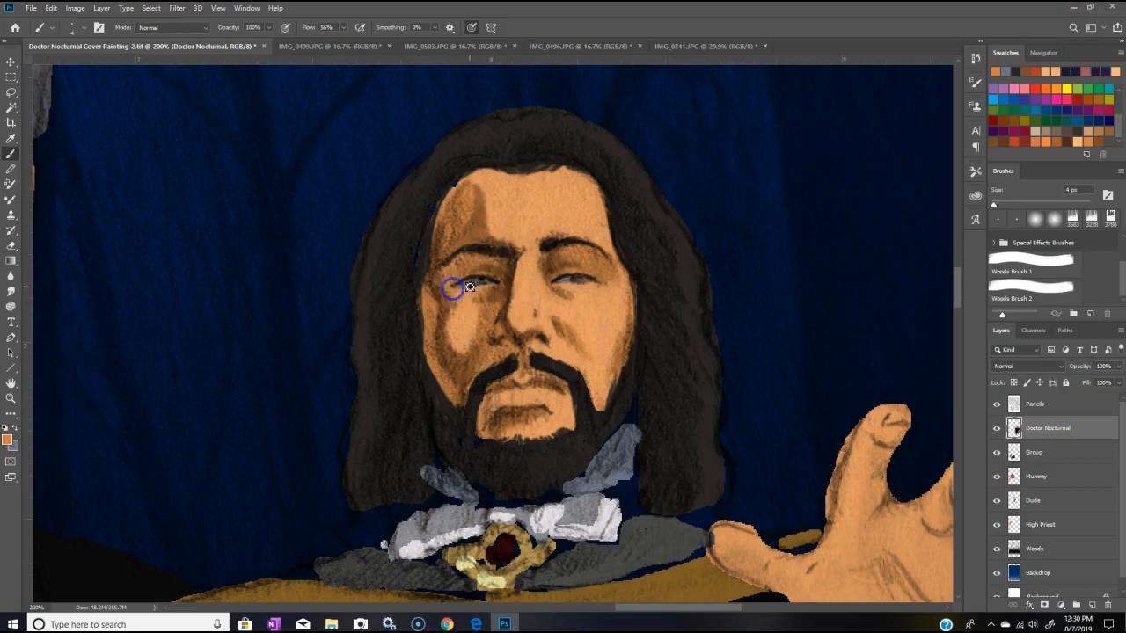
pyautogui.click(572, 284)
pyautogui.click(565, 288)
pyautogui.click(577, 299)
pyautogui.click(590, 296)
pyautogui.click(577, 293)
pyautogui.click(471, 300)
pyautogui.click(445, 272)
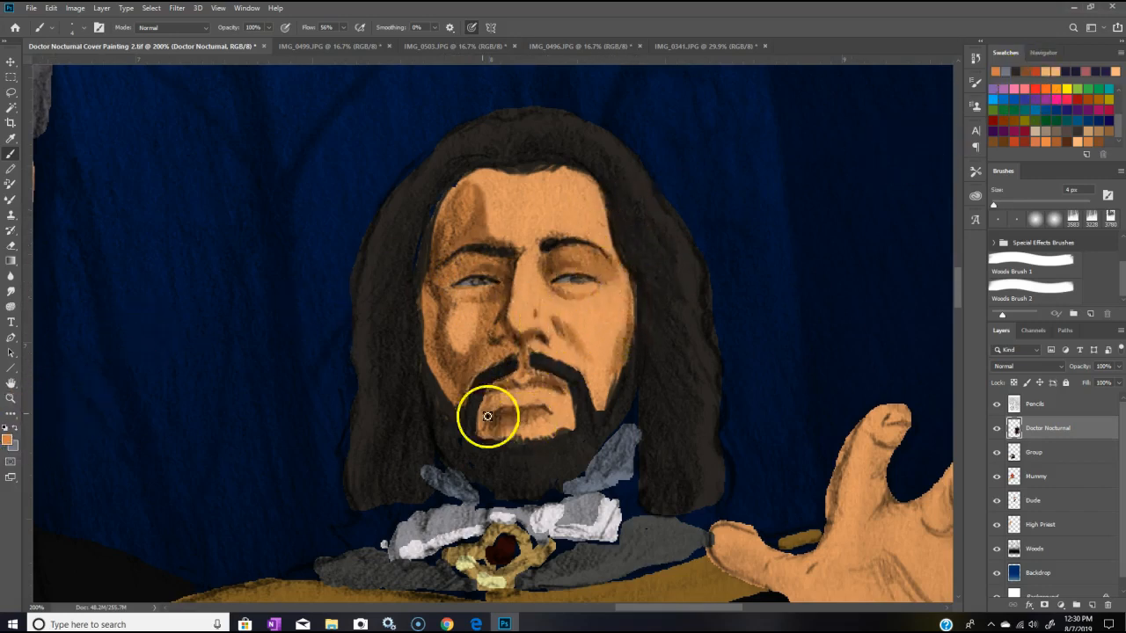
# Step: Sample the white of the cravat and darken the foreground colour to pinkish grey c6b2be
pyautogui.click(11, 138)
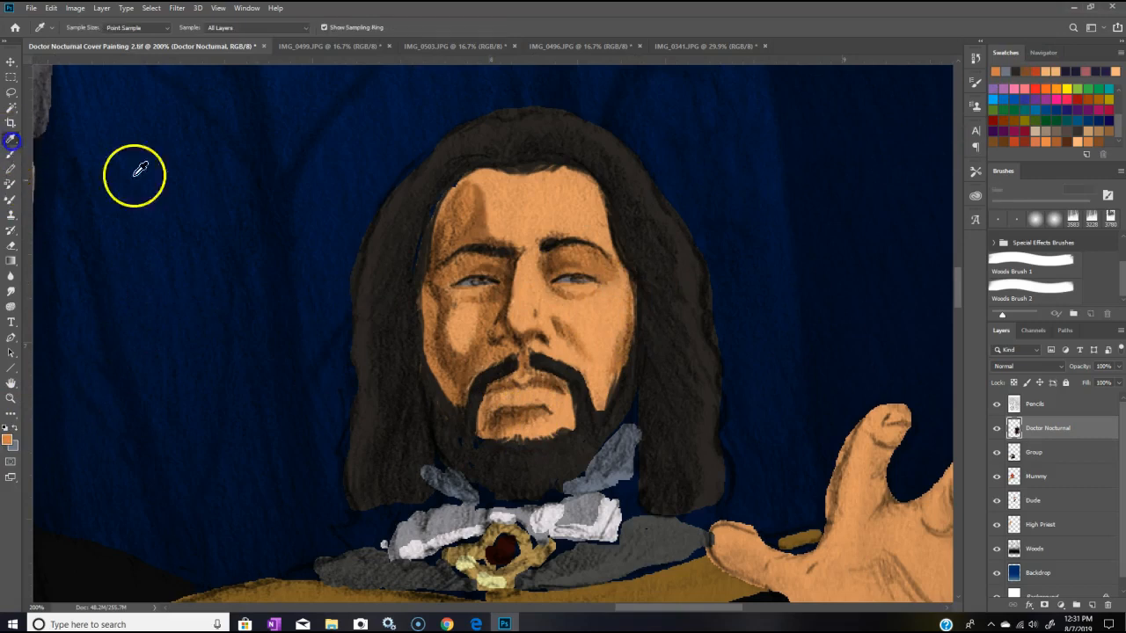
pyautogui.click(610, 511)
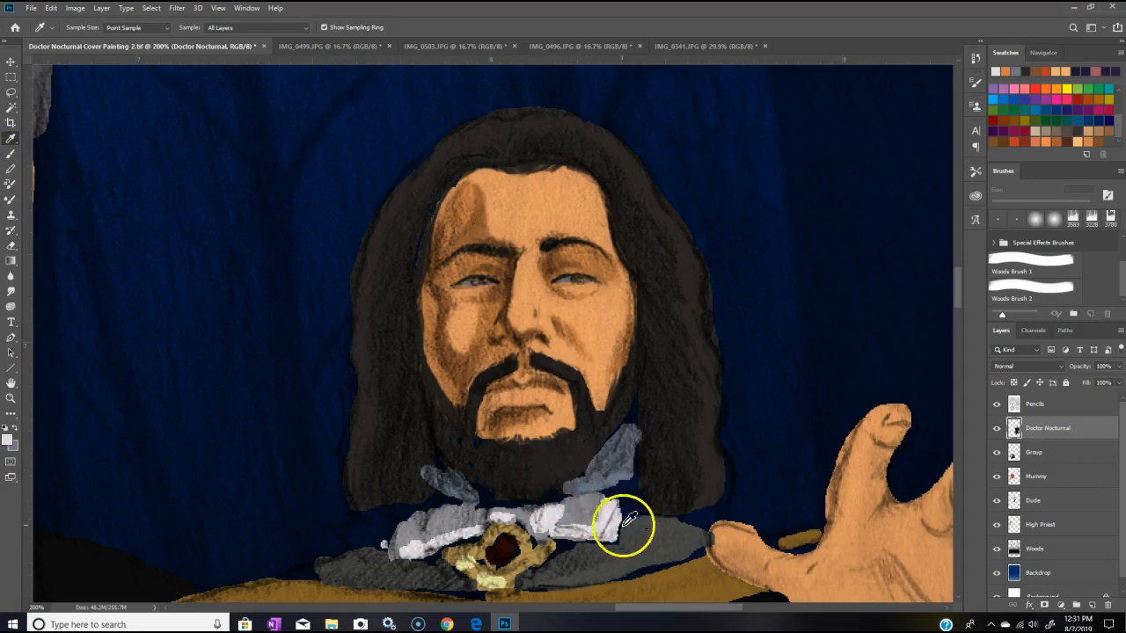
pyautogui.click(7, 440)
pyautogui.moveTo(803, 303); pyautogui.dragTo(808, 304)
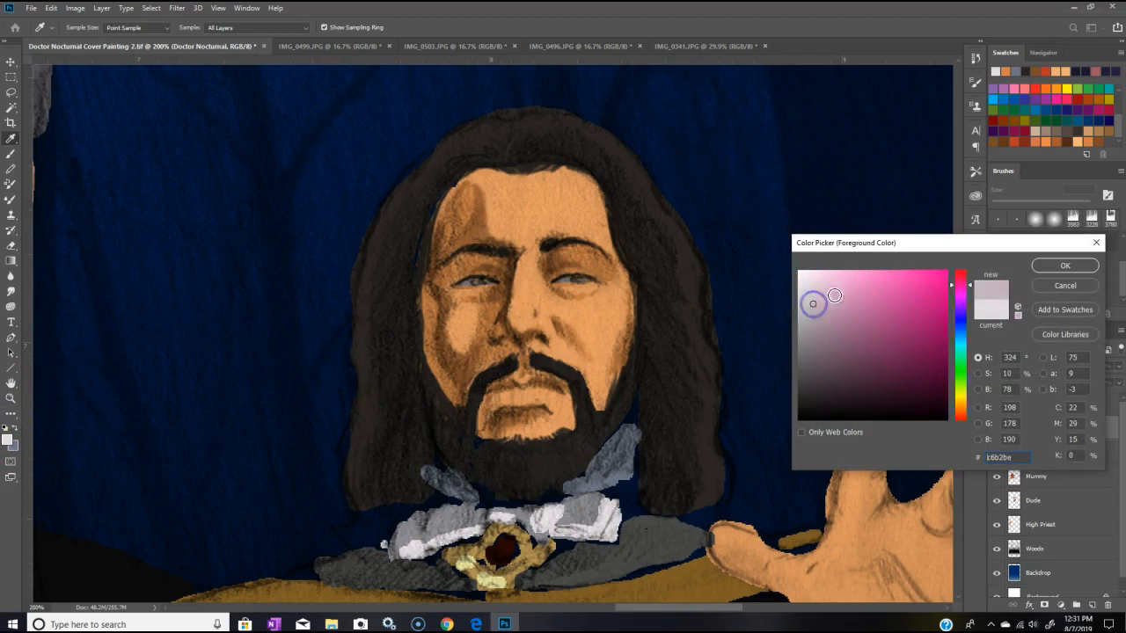
pyautogui.click(1060, 265)
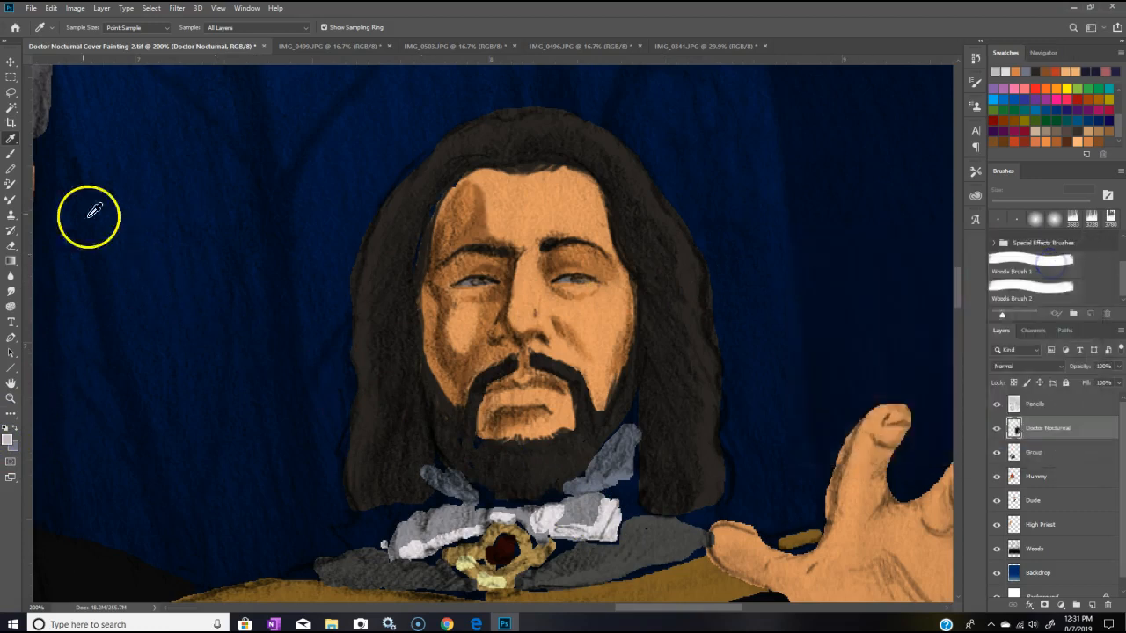
# Step: Paint the whites of both eyes with the pinkish-grey colour using the 4 px brush
pyautogui.click(10, 154)
pyautogui.click(571, 279)
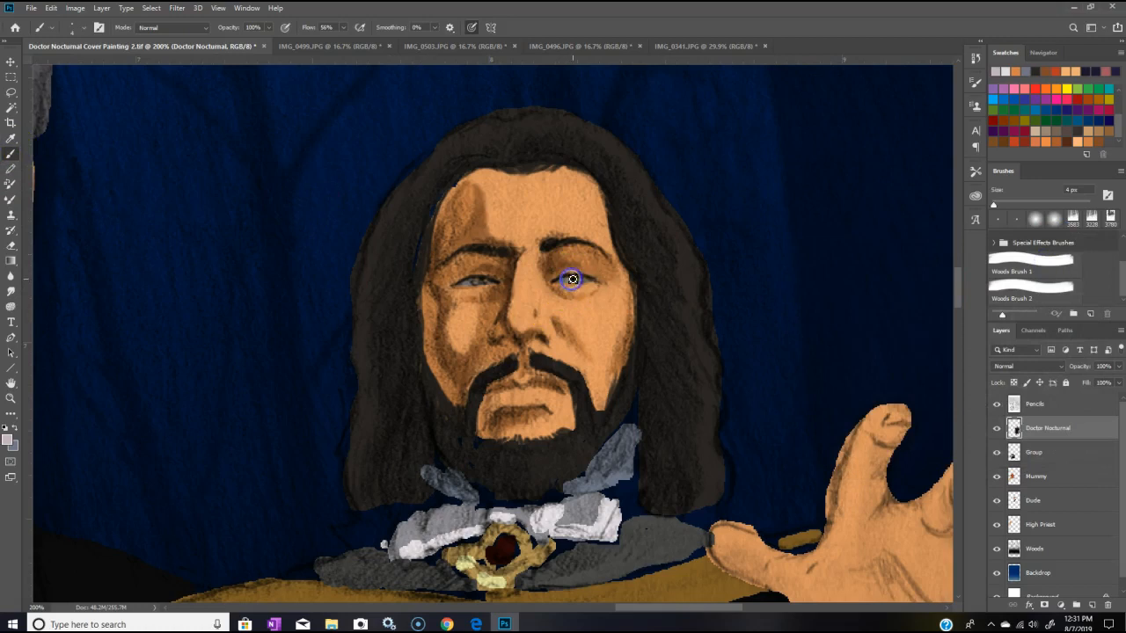
pyautogui.click(573, 278)
pyautogui.click(565, 282)
pyautogui.click(585, 281)
pyautogui.click(489, 281)
pyautogui.click(475, 282)
pyautogui.click(469, 283)
pyautogui.click(490, 283)
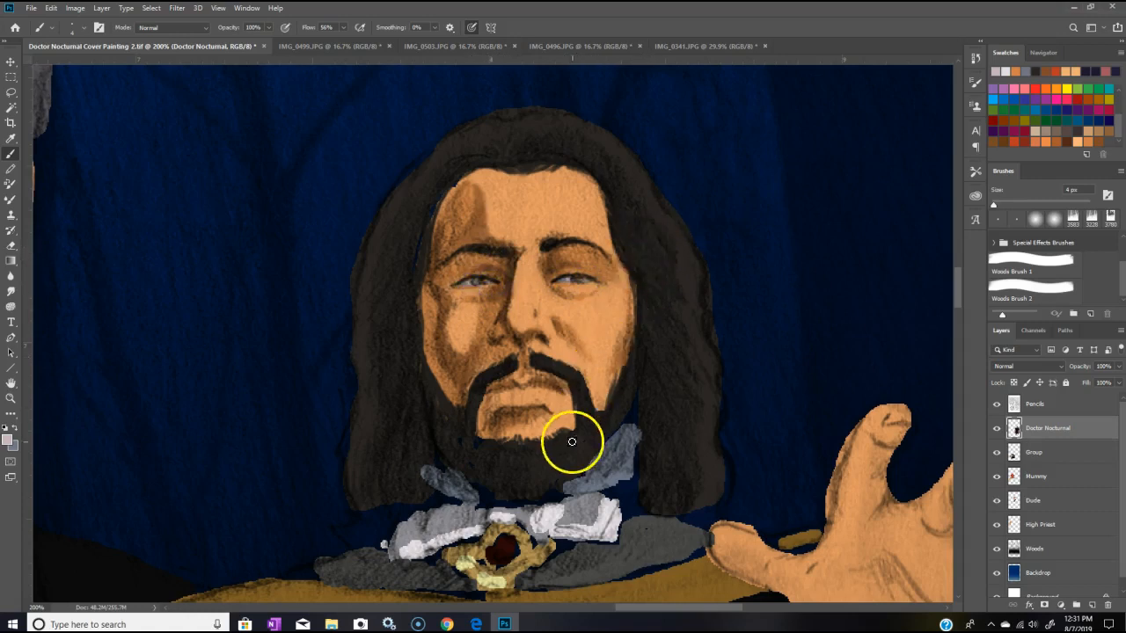
# Step: Sample the dark beard colour and tidy the beard's edge around the chin, the moustache and the forehead hairline
pyautogui.click(10, 138)
pyautogui.click(598, 431)
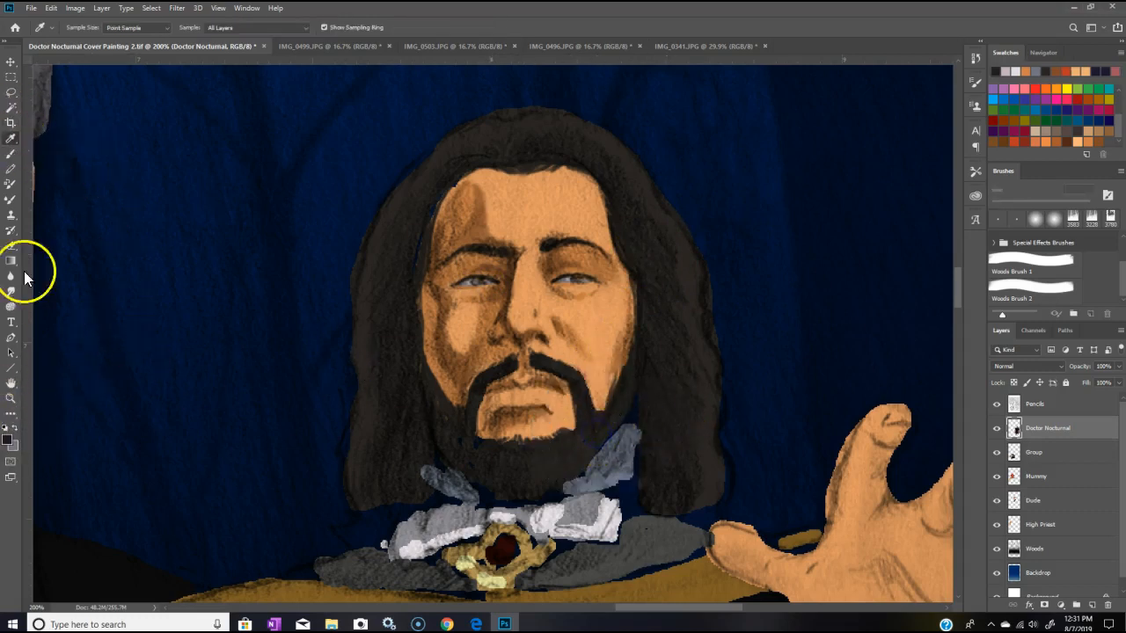
pyautogui.click(10, 153)
pyautogui.moveTo(530, 410); pyautogui.dragTo(576, 425)
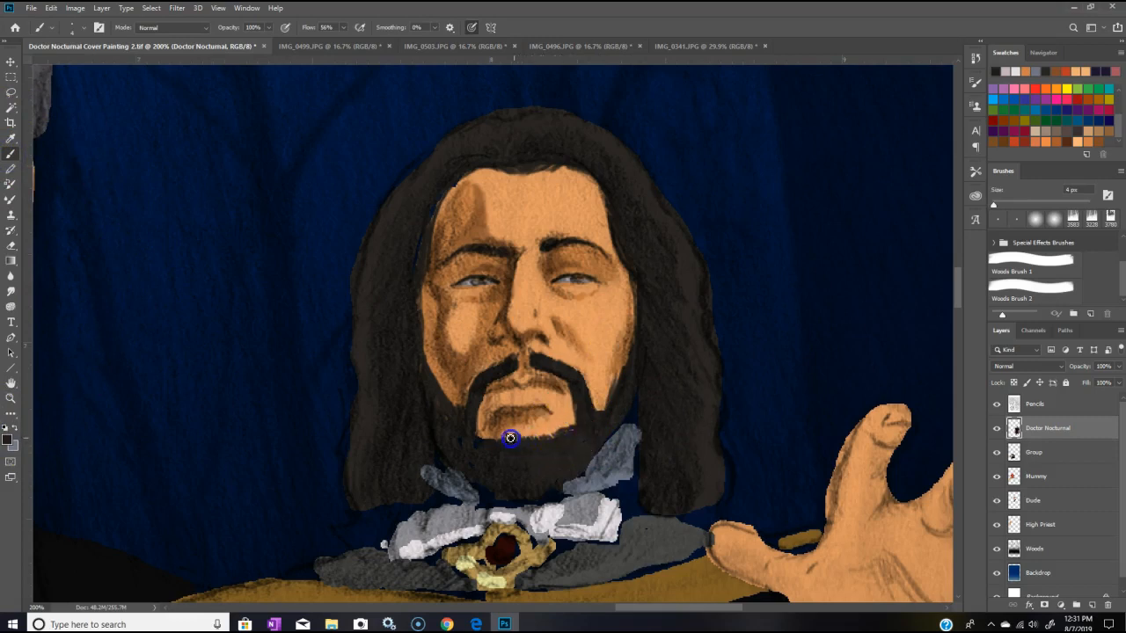
pyautogui.moveTo(482, 432)
pyautogui.mouseDown()
pyautogui.moveTo(516, 410)
pyautogui.moveTo(490, 389)
pyautogui.moveTo(580, 384)
pyautogui.moveTo(561, 377)
pyautogui.moveTo(573, 390)
pyautogui.mouseUp()
pyautogui.moveTo(505, 361); pyautogui.dragTo(521, 357)
pyautogui.click(563, 173)
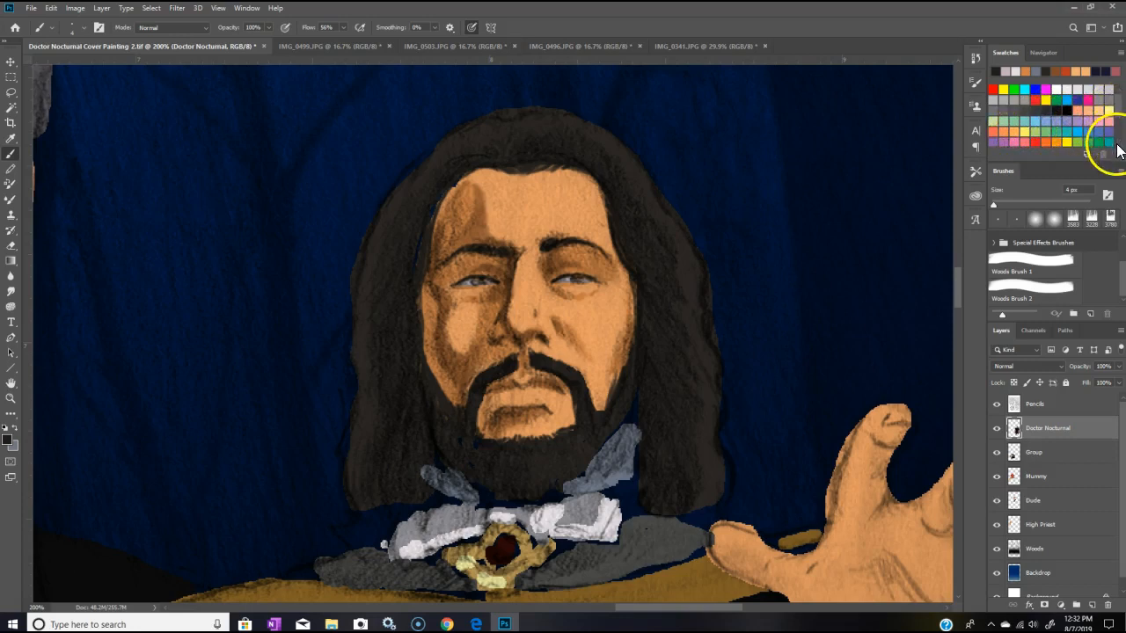
# Step: Choose an orange-brown swatch and paint highlight strands down the right side of the hair and along the beard's edge
pyautogui.scroll(-3, 1118, 150)
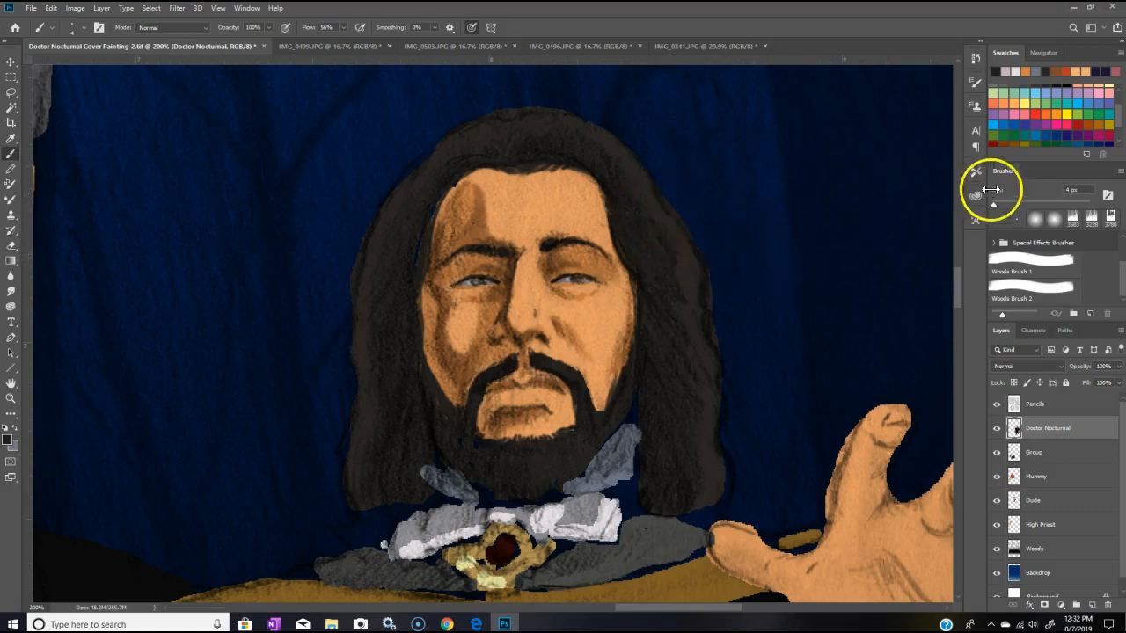
pyautogui.click(1100, 124)
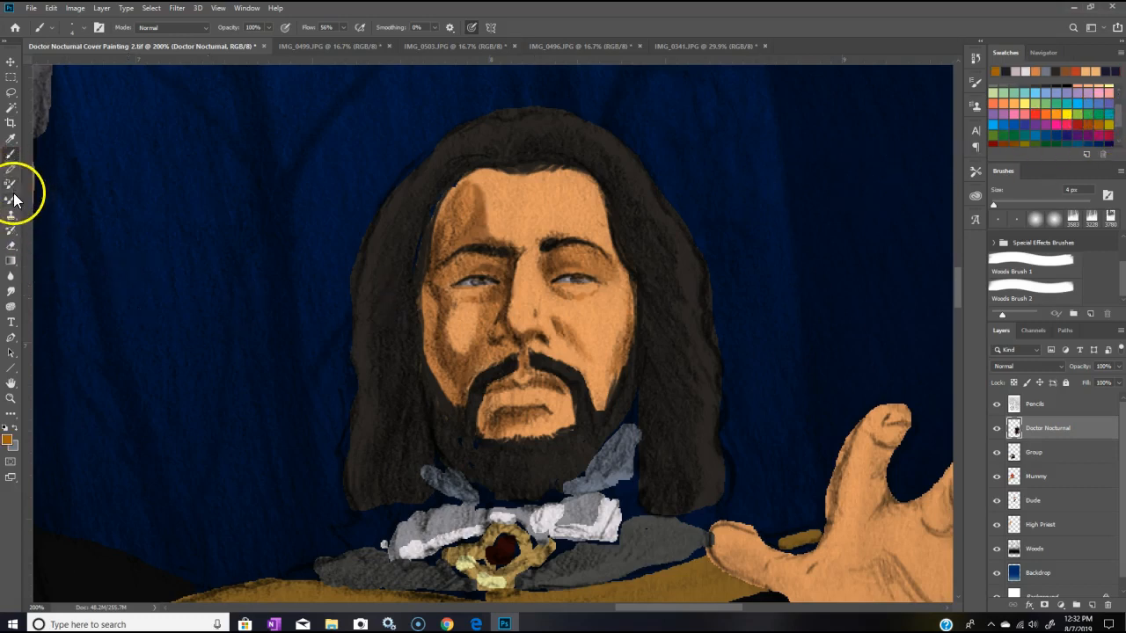
pyautogui.moveTo(663, 232); pyautogui.dragTo(686, 288)
pyautogui.moveTo(662, 232); pyautogui.dragTo(664, 247)
pyautogui.moveTo(636, 181)
pyautogui.mouseDown()
pyautogui.moveTo(692, 291)
pyautogui.moveTo(687, 280)
pyautogui.moveTo(698, 316)
pyautogui.moveTo(674, 297)
pyautogui.moveTo(709, 381)
pyautogui.mouseUp()
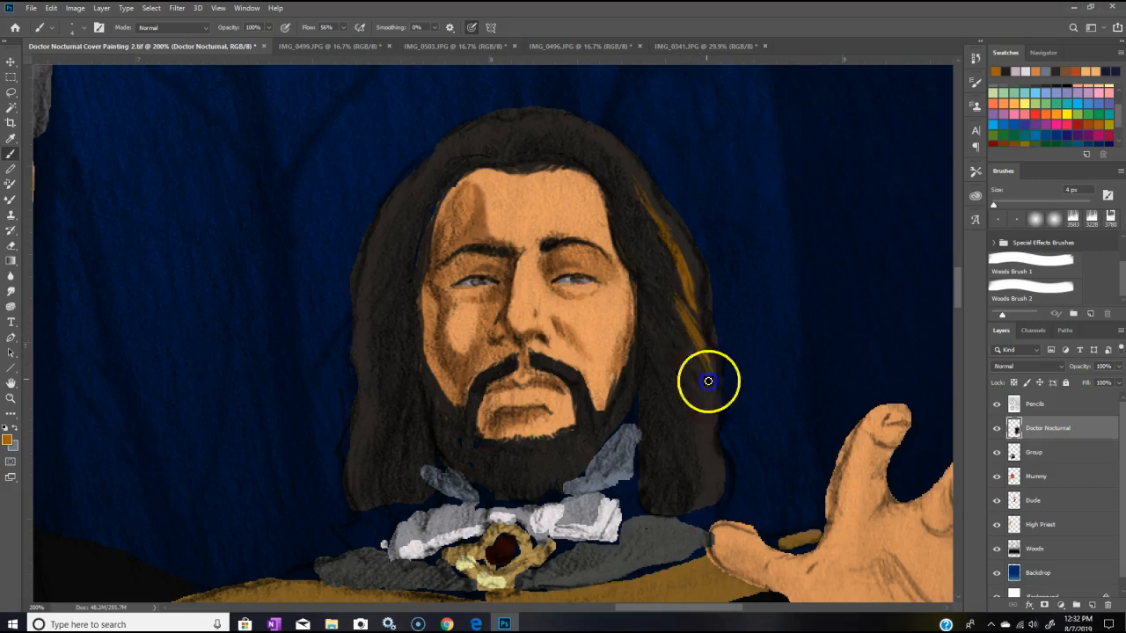
pyautogui.moveTo(700, 435)
pyautogui.mouseDown()
pyautogui.moveTo(711, 475)
pyautogui.moveTo(645, 402)
pyautogui.moveTo(626, 402)
pyautogui.moveTo(615, 426)
pyautogui.mouseUp()
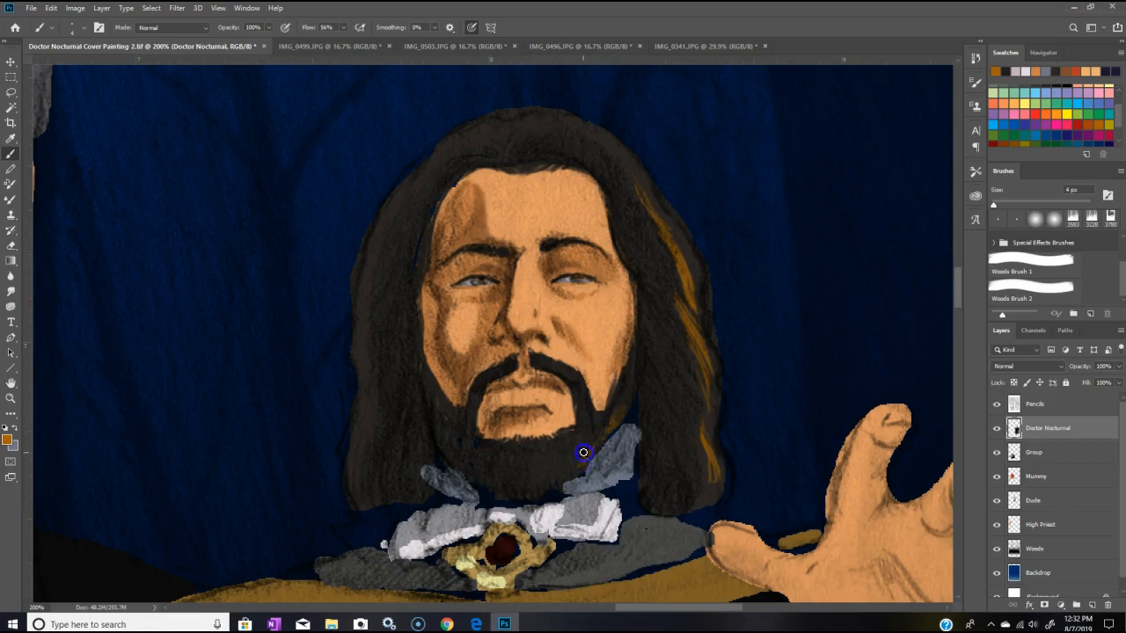
# Step: Add orange-brown highlight strands to the right side of the beard and the moustache
pyautogui.moveTo(554, 477)
pyautogui.mouseDown()
pyautogui.moveTo(644, 386)
pyautogui.moveTo(628, 356)
pyautogui.moveTo(601, 416)
pyautogui.mouseUp()
pyautogui.moveTo(558, 372); pyautogui.dragTo(554, 367)
pyautogui.moveTo(576, 468)
pyautogui.mouseDown()
pyautogui.moveTo(586, 455)
pyautogui.moveTo(539, 439)
pyautogui.moveTo(535, 489)
pyautogui.mouseUp()
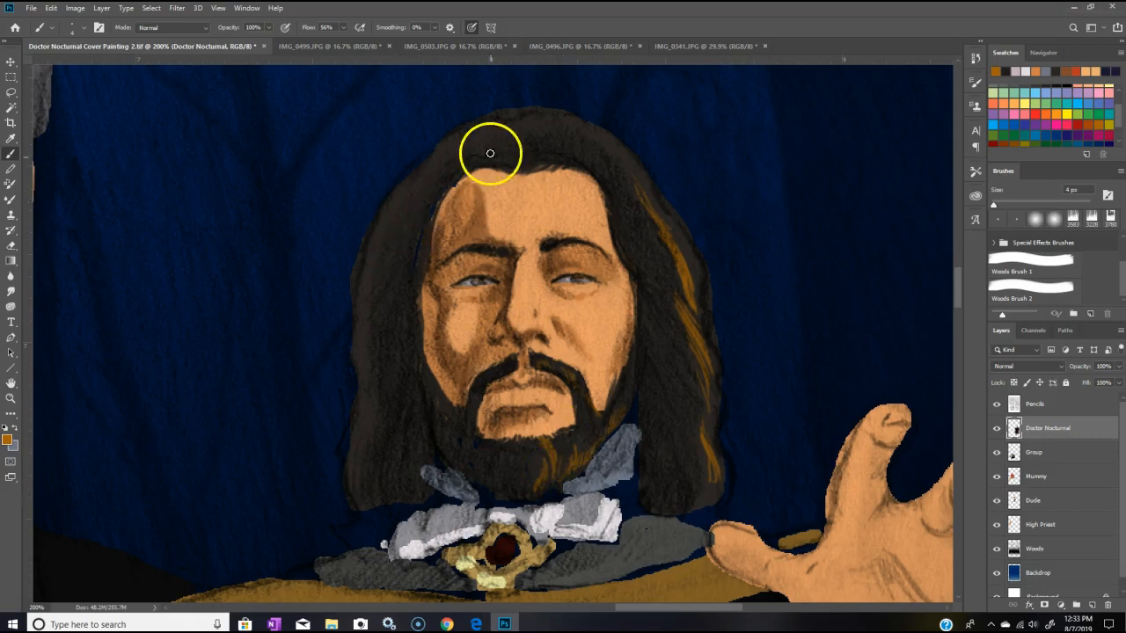
# Step: Paint orange-brown highlight strands in the hair above the left forehead and on the upper right of the head
pyautogui.moveTo(507, 162)
pyautogui.mouseDown()
pyautogui.moveTo(471, 145)
pyautogui.moveTo(500, 162)
pyautogui.moveTo(454, 170)
pyautogui.mouseUp()
pyautogui.moveTo(483, 158); pyautogui.dragTo(466, 162)
pyautogui.moveTo(603, 136)
pyautogui.mouseDown()
pyautogui.moveTo(615, 145)
pyautogui.moveTo(587, 130)
pyautogui.moveTo(620, 161)
pyautogui.moveTo(600, 153)
pyautogui.mouseUp()
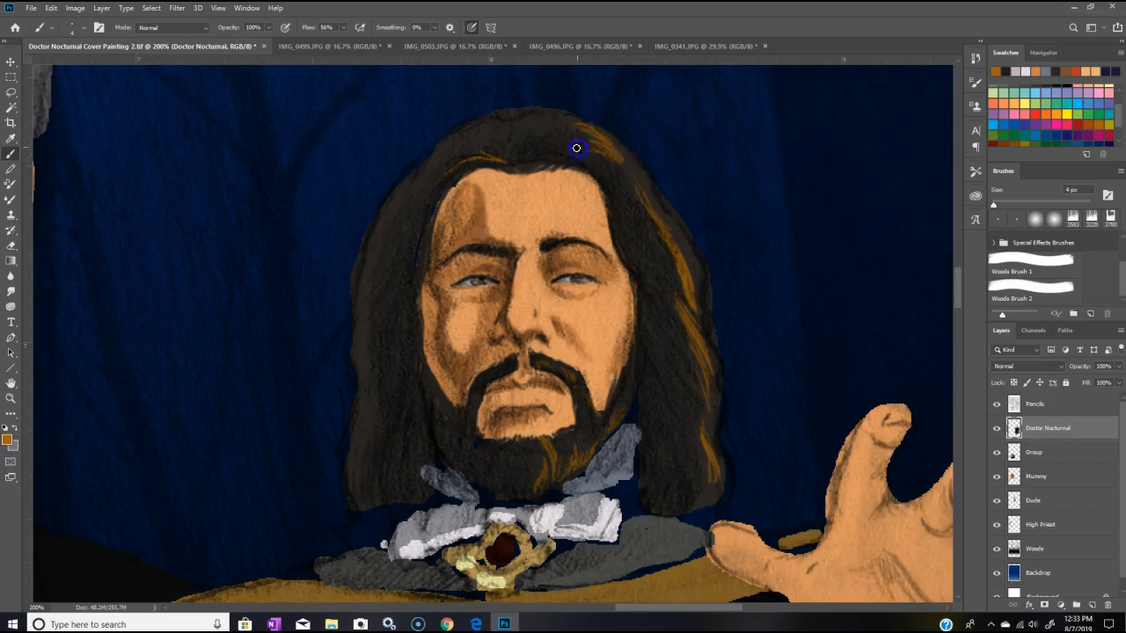
pyautogui.click(461, 168)
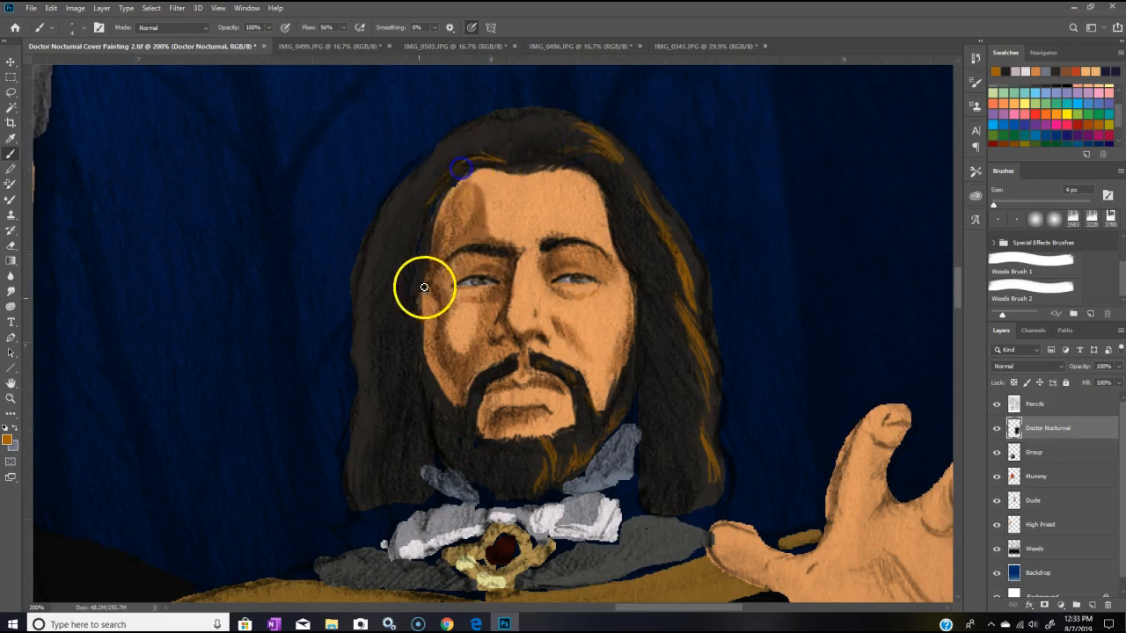
# Step: Paint orange-brown highlight strands down the left side of Doctor Nocturnal's hair, from temple height to the lower ends
pyautogui.moveTo(372, 314); pyautogui.dragTo(390, 290)
pyautogui.moveTo(370, 336)
pyautogui.mouseDown()
pyautogui.moveTo(371, 371)
pyautogui.moveTo(386, 306)
pyautogui.moveTo(366, 338)
pyautogui.moveTo(397, 284)
pyautogui.mouseUp()
pyautogui.moveTo(375, 391)
pyautogui.mouseDown()
pyautogui.moveTo(379, 375)
pyautogui.moveTo(382, 389)
pyautogui.mouseUp()
pyautogui.moveTo(367, 439); pyautogui.dragTo(382, 408)
pyautogui.moveTo(375, 483); pyautogui.dragTo(376, 384)
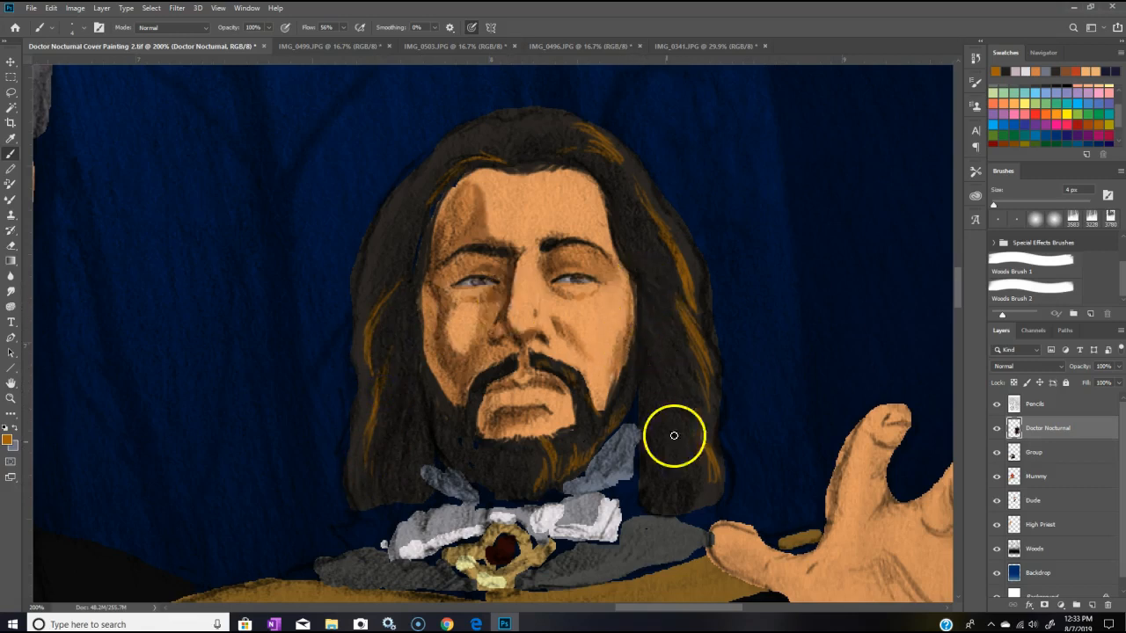
# Step: Add orange-brown strands to the hair's lower right end, upper left edge, crown and the area beside the left jaw
pyautogui.moveTo(711, 496); pyautogui.dragTo(705, 462)
pyautogui.click(623, 423)
pyautogui.moveTo(432, 245)
pyautogui.mouseDown()
pyautogui.moveTo(437, 193)
pyautogui.moveTo(410, 182)
pyautogui.mouseUp()
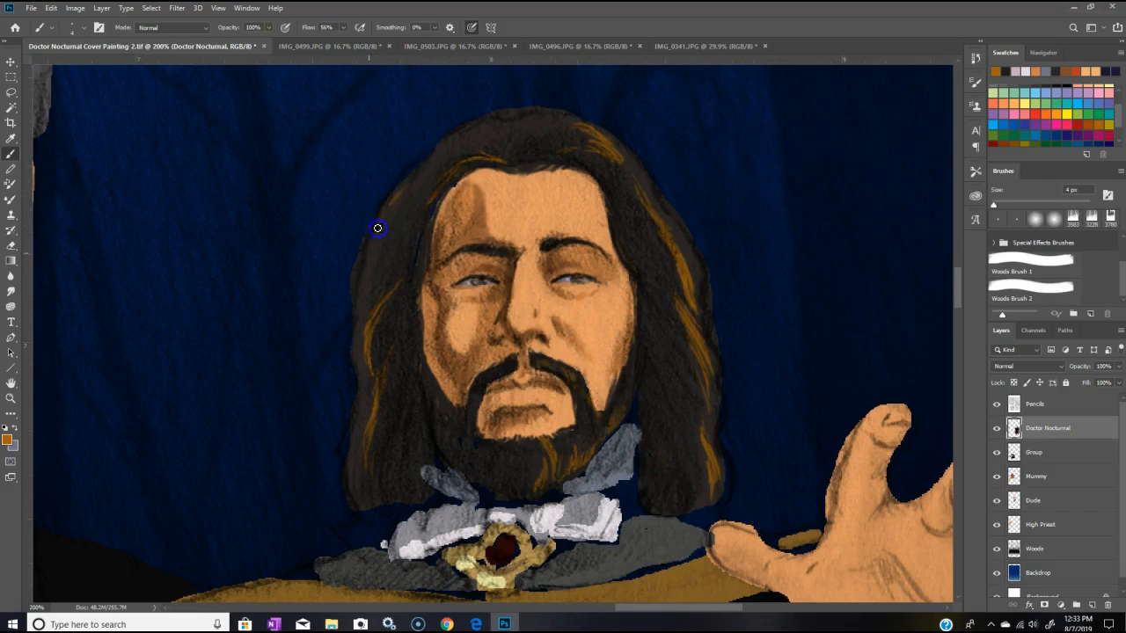
pyautogui.moveTo(466, 127); pyautogui.dragTo(528, 116)
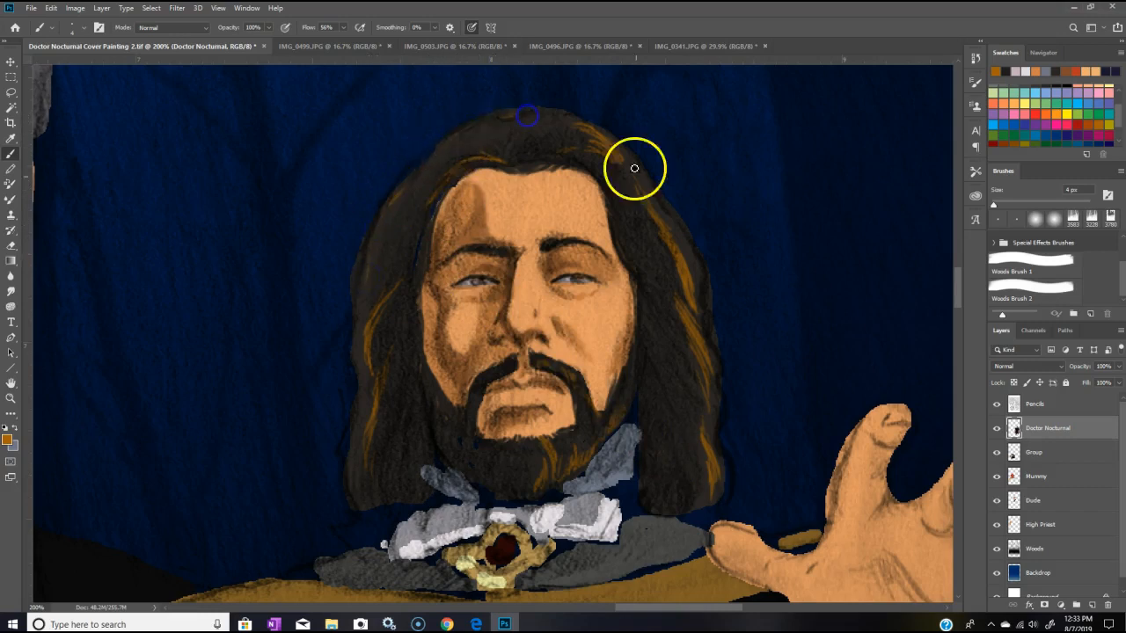
pyautogui.click(357, 332)
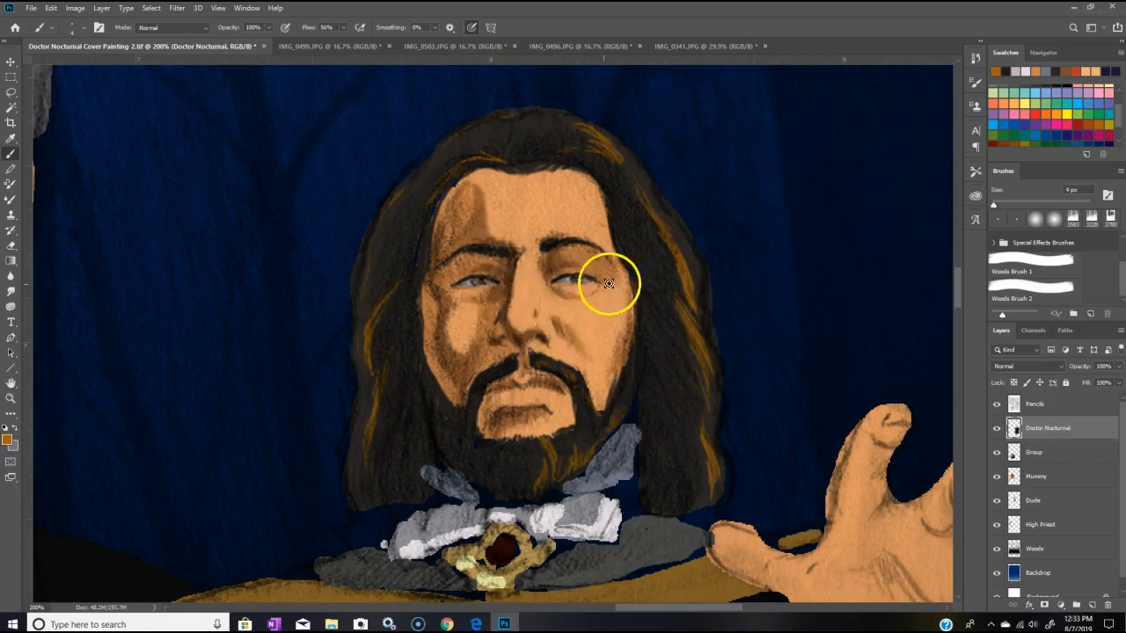
pyautogui.click(686, 261)
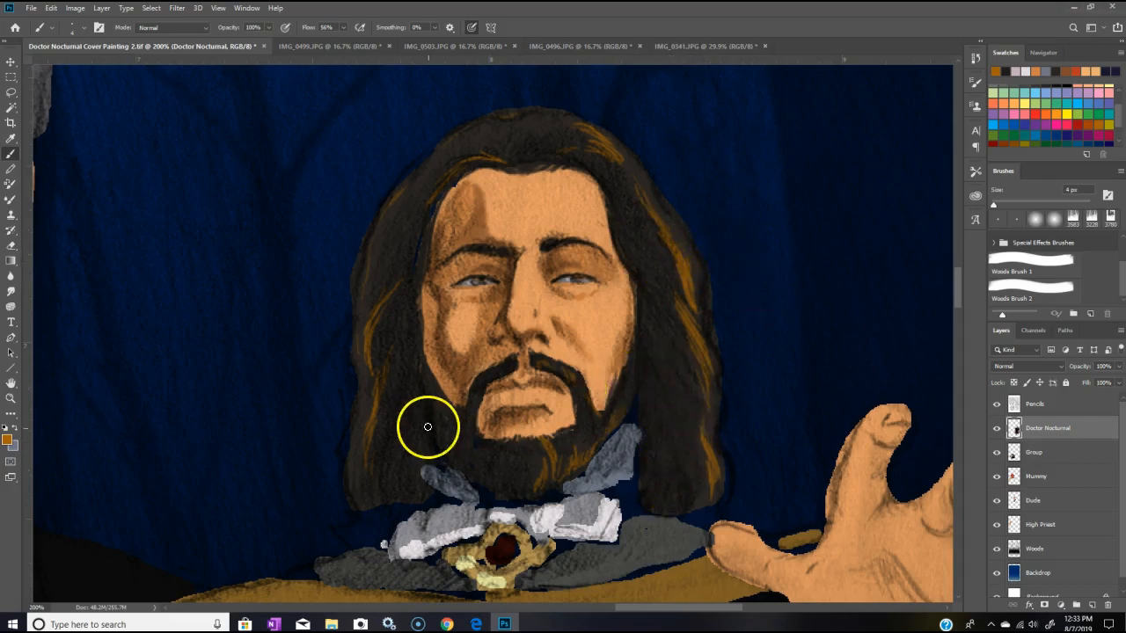
pyautogui.moveTo(428, 414); pyautogui.dragTo(435, 435)
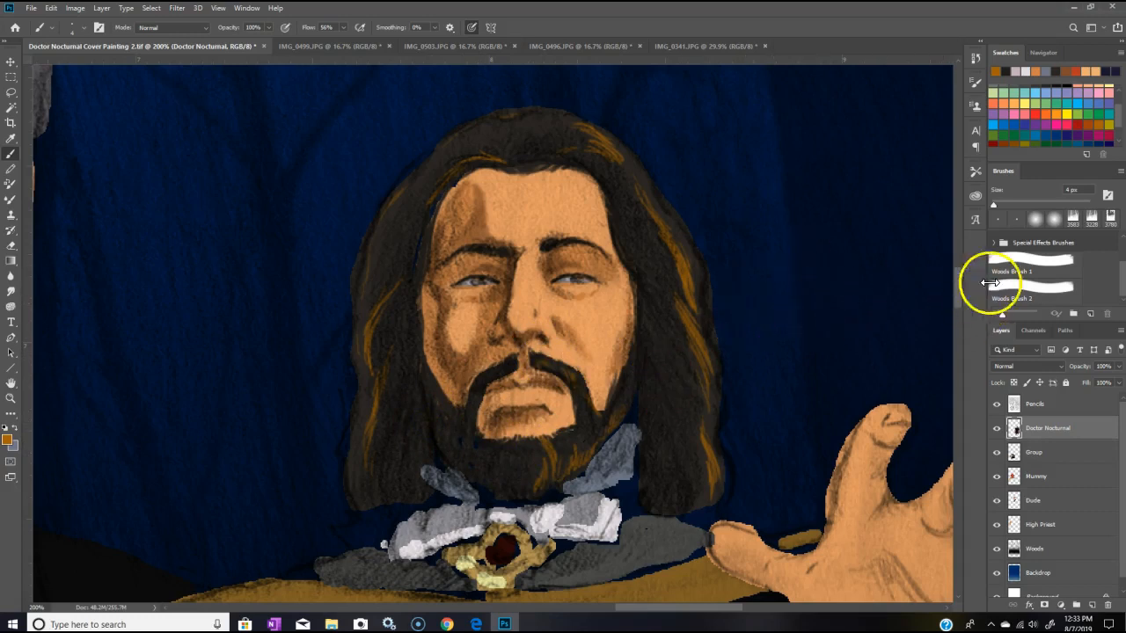
# Step: Choose a light purple swatch and paint thin rim highlights along the right outer edge of the hair
pyautogui.click(1092, 90)
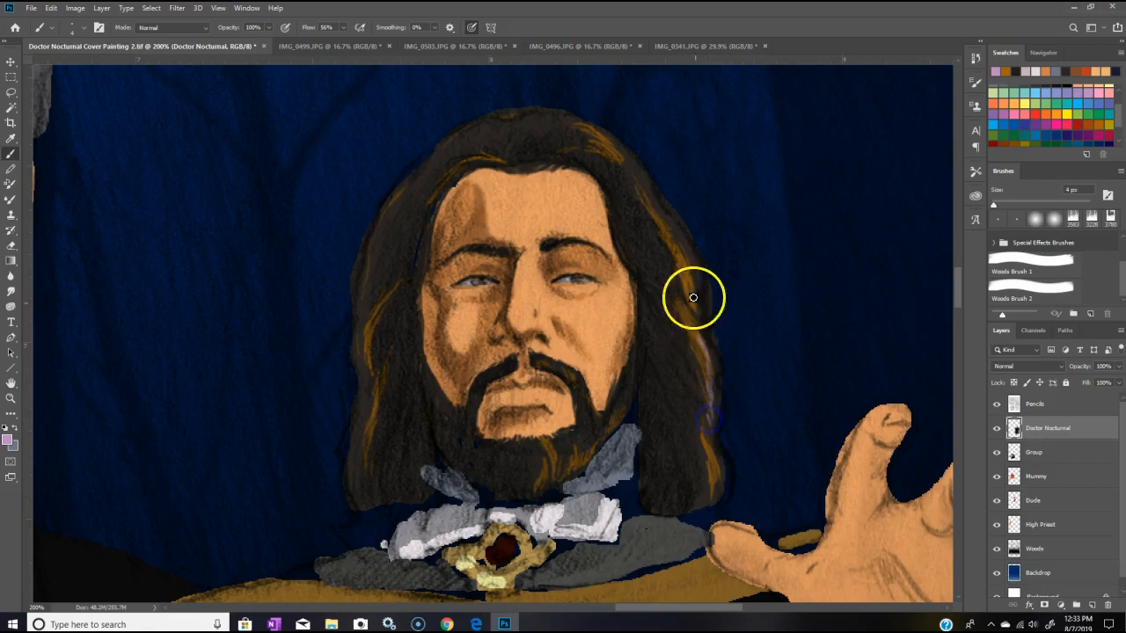
pyautogui.moveTo(679, 252); pyautogui.dragTo(693, 294)
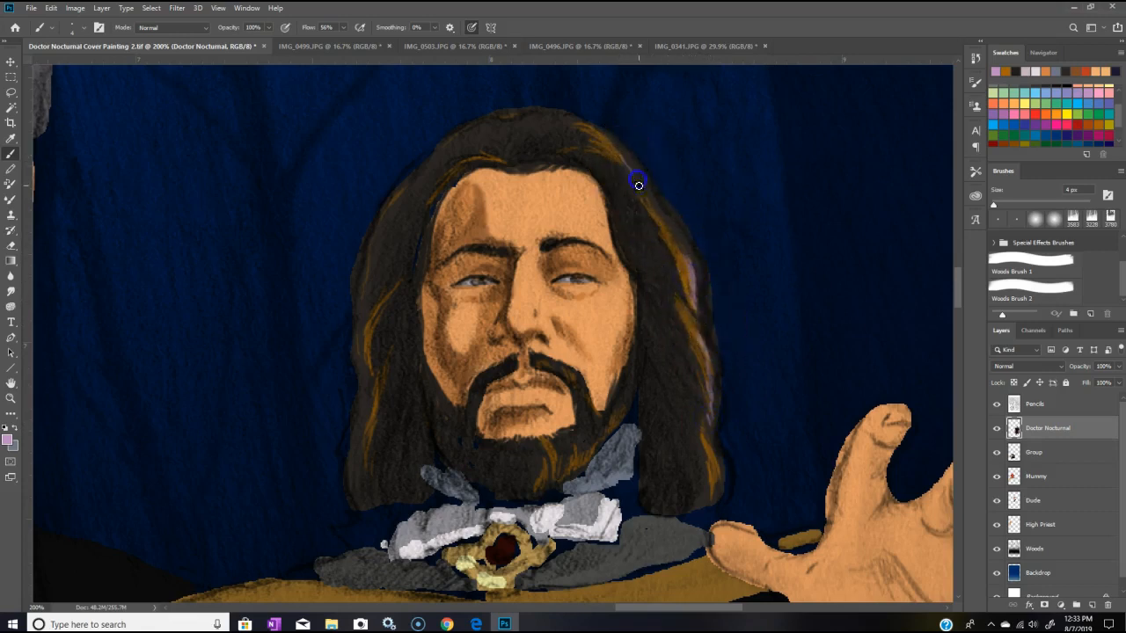
pyautogui.moveTo(610, 143)
pyautogui.mouseDown()
pyautogui.moveTo(629, 168)
pyautogui.moveTo(603, 135)
pyautogui.moveTo(628, 164)
pyautogui.mouseUp()
pyautogui.moveTo(658, 211)
pyautogui.mouseDown()
pyautogui.moveTo(695, 261)
pyautogui.moveTo(700, 404)
pyautogui.moveTo(712, 464)
pyautogui.mouseUp()
# Step: Examine how Doctor Nocturnal's painted head reads within the whole cover composition
pyautogui.hotkey('ctrl', '-')
pyautogui.hotkey('ctrl', '-')
pyautogui.hotkey('ctrl', '-')
pyautogui.hotkey('ctrl', '-')
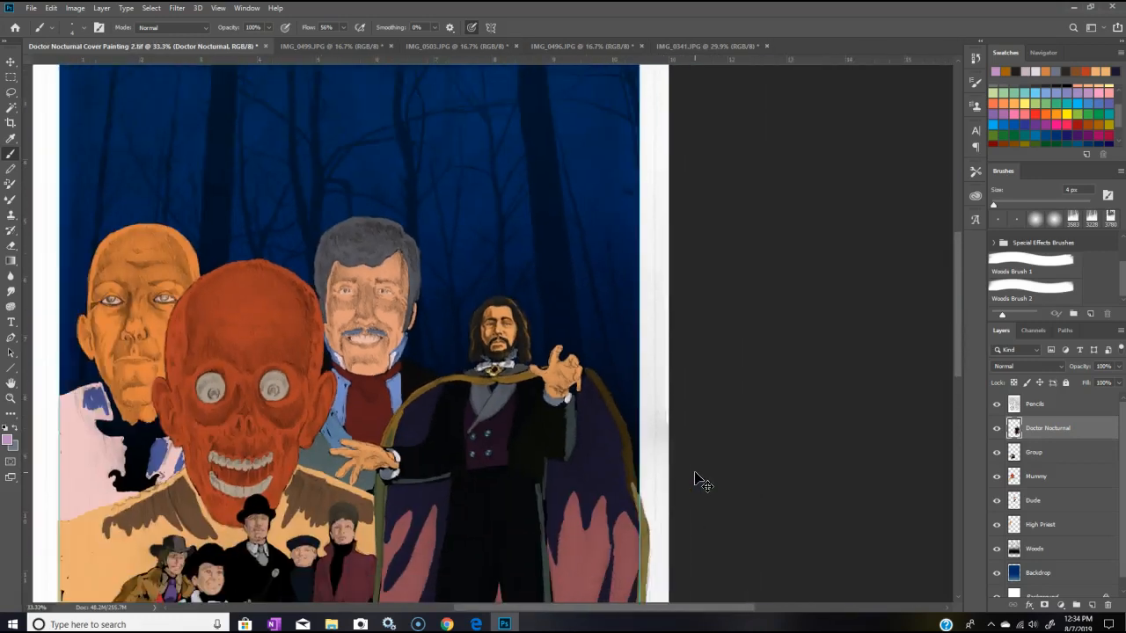
pyautogui.hotkey('ctrl', '-')
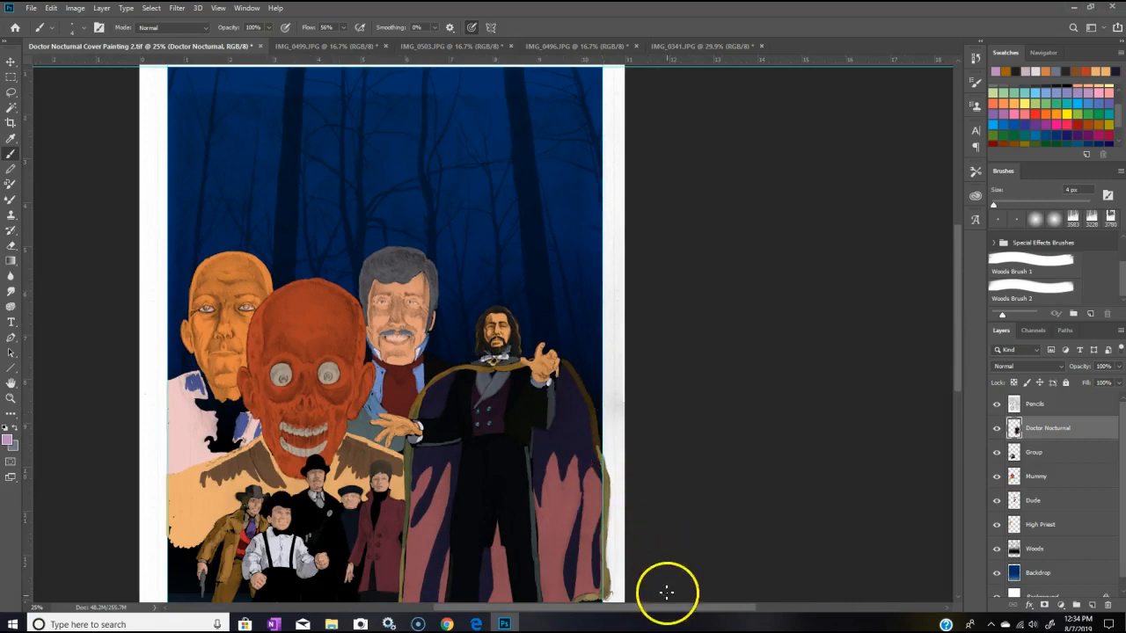
pyautogui.moveTo(666, 608); pyautogui.dragTo(619, 614)
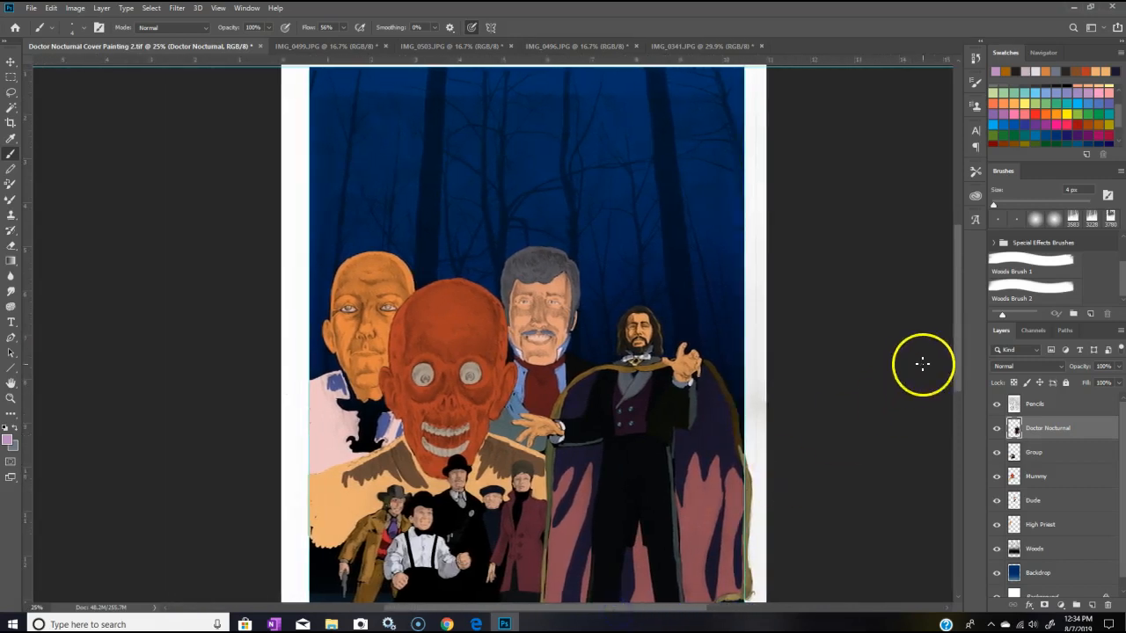
pyautogui.moveTo(958, 360); pyautogui.dragTo(956, 376)
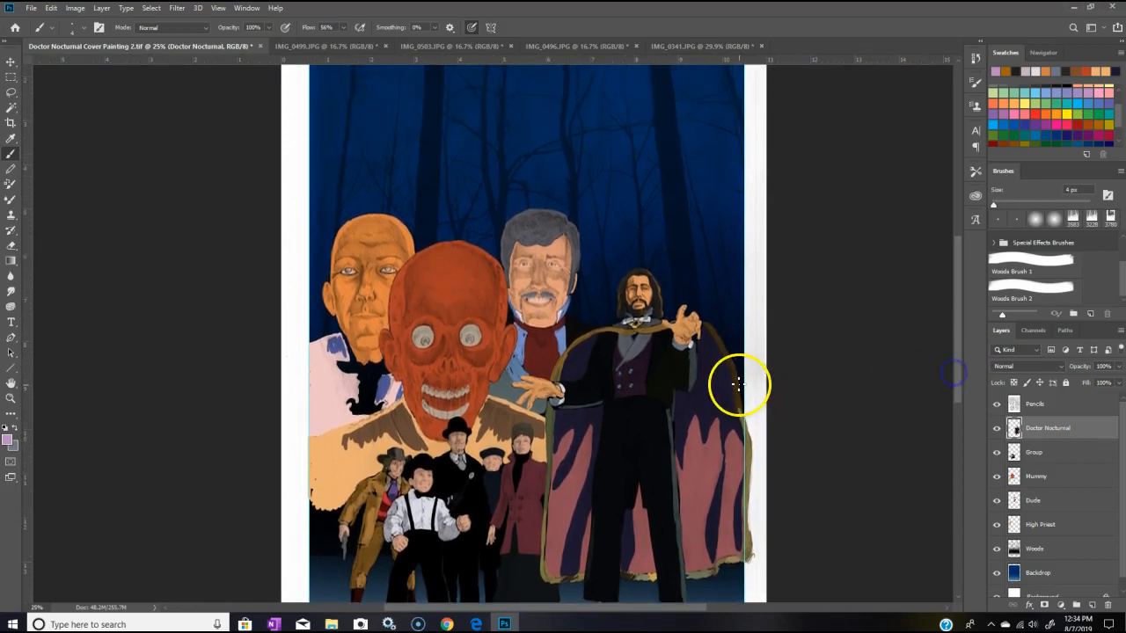
pyautogui.click(11, 399)
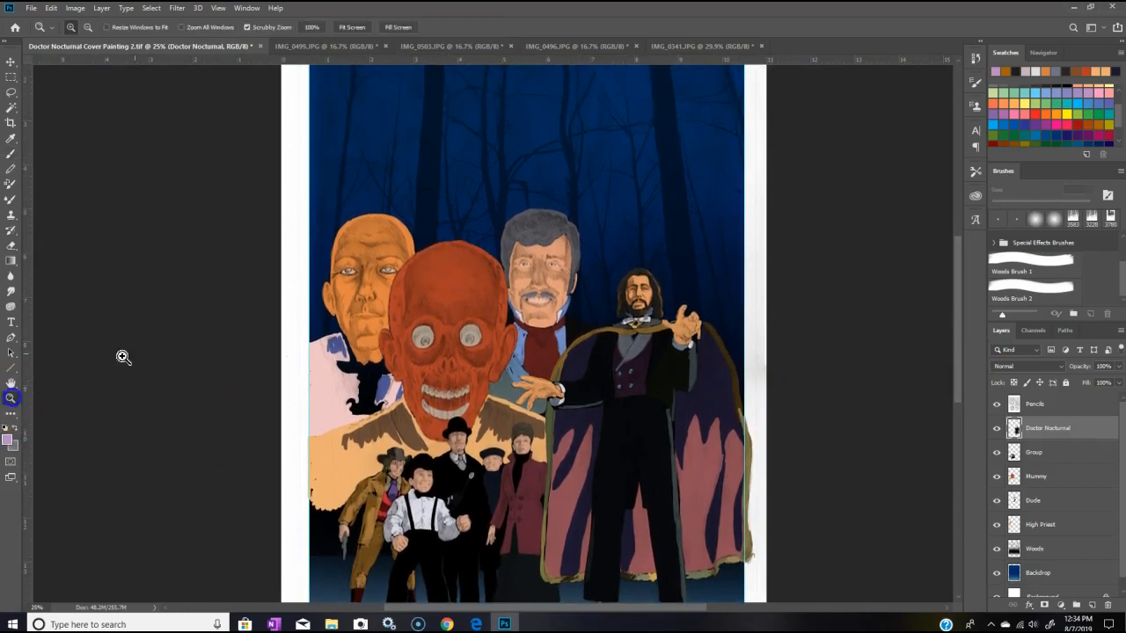
pyautogui.click(666, 314)
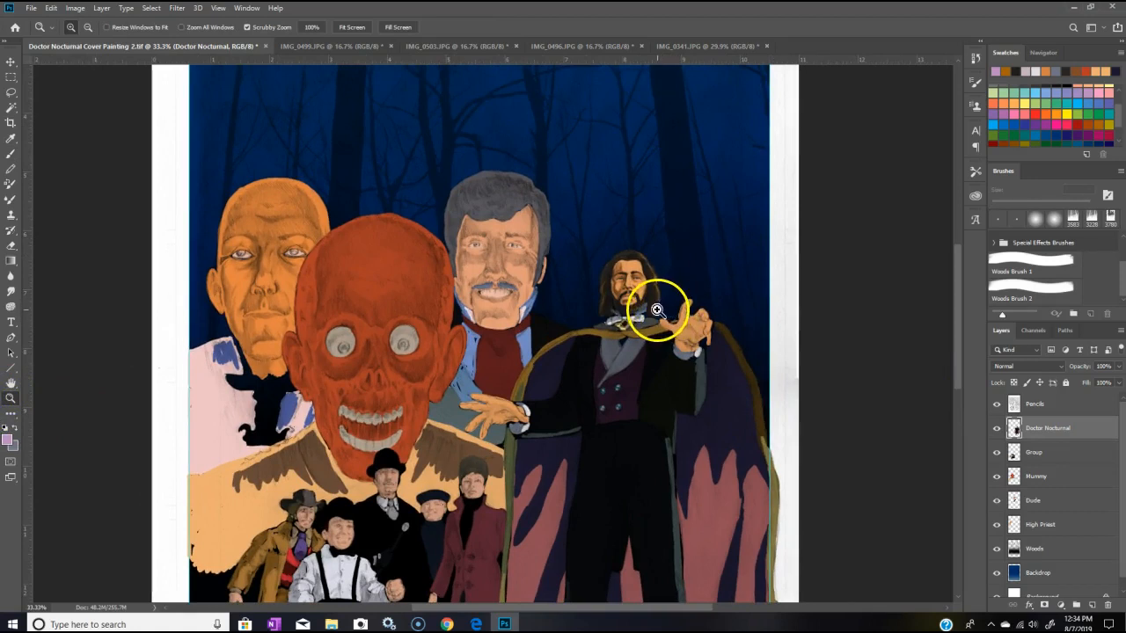
pyautogui.keyDown('alt'); pyautogui.click(740, 333); pyautogui.keyUp('alt')
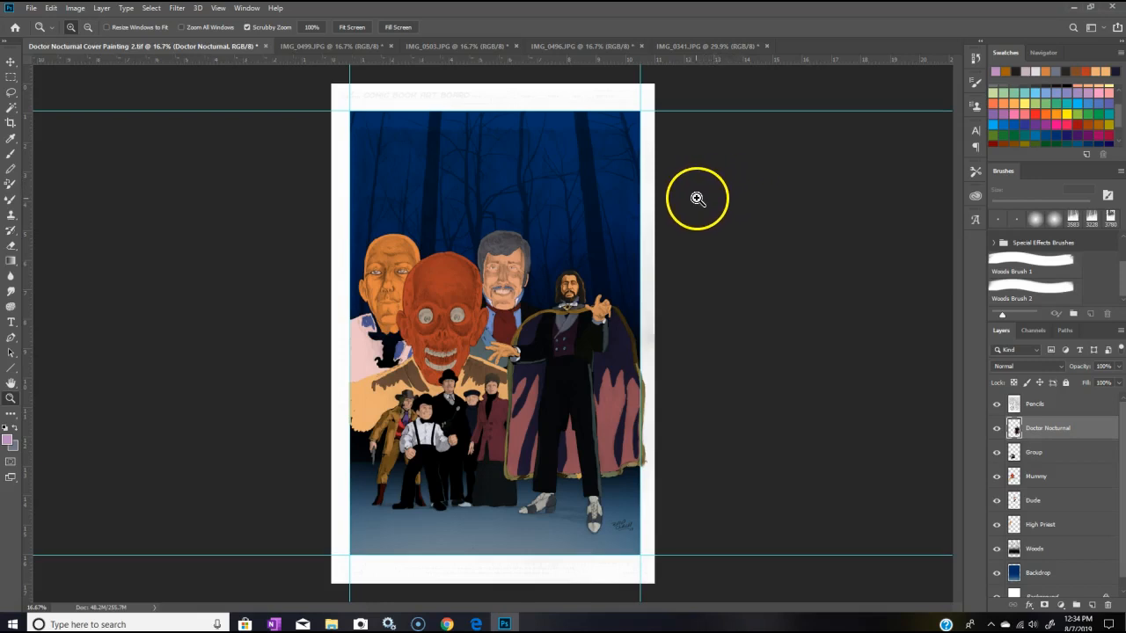
# Step: Inspect Doctor Nocturnal's head close up, comparing the paint with the Pencils layer hidden and shown
pyautogui.click(554, 338)
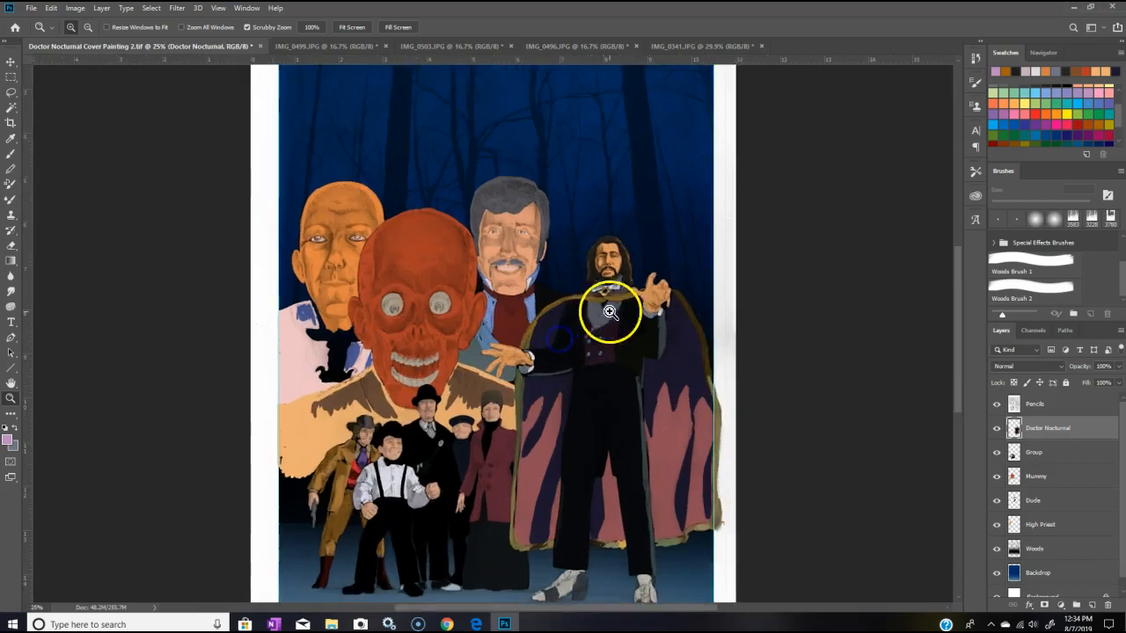
pyautogui.click(656, 264)
pyautogui.click(633, 220)
pyautogui.click(621, 196)
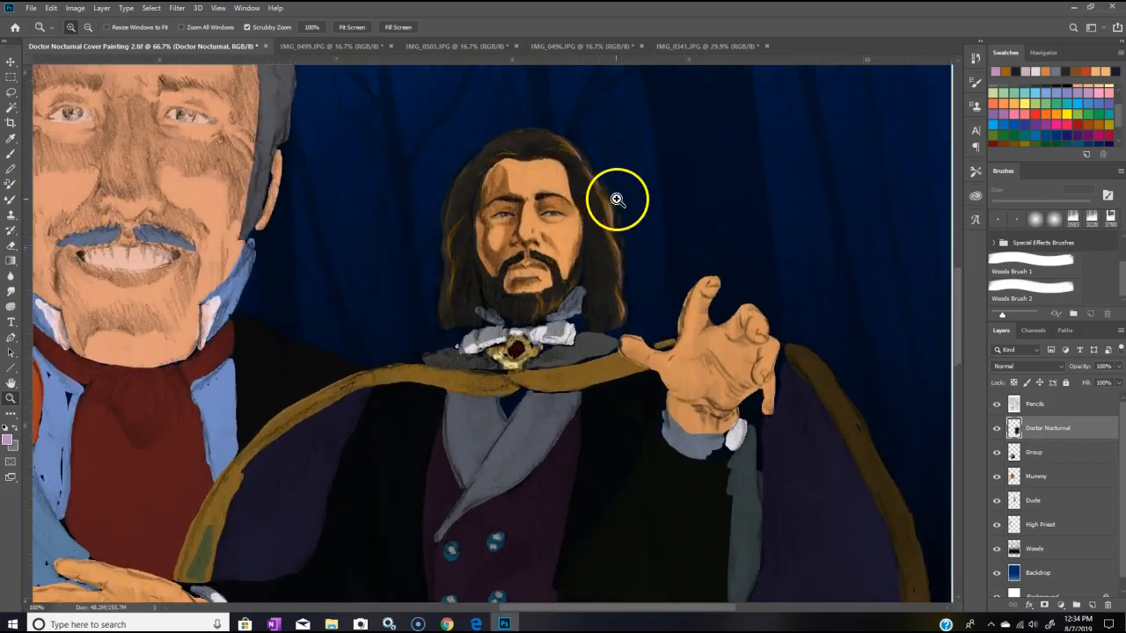
pyautogui.click(567, 214)
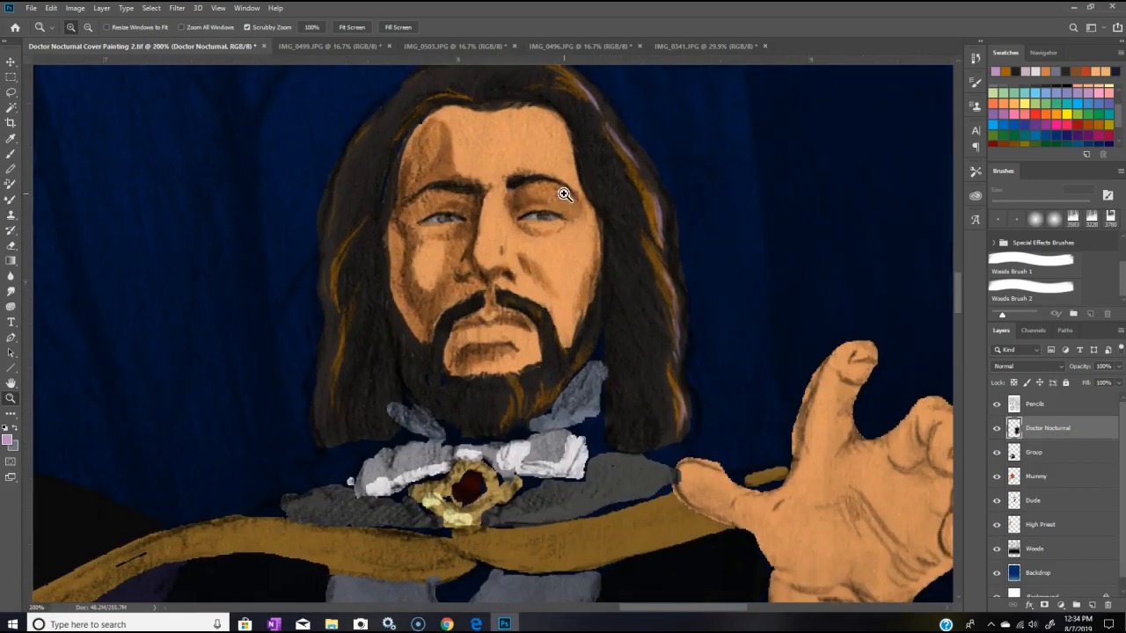
pyautogui.hotkey('ctrl', '-')
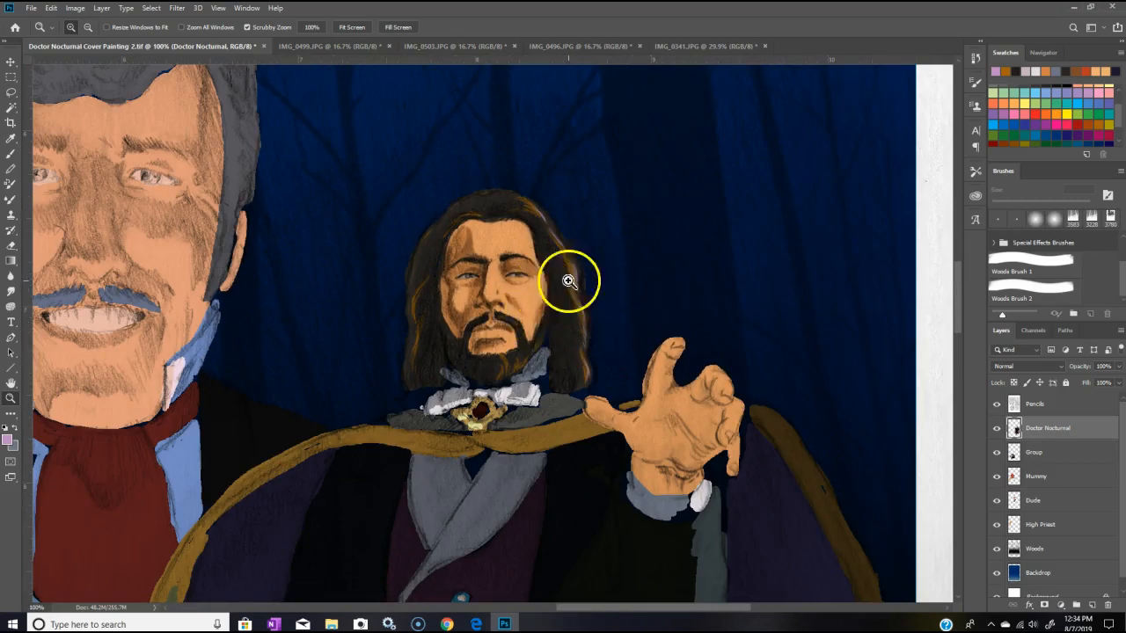
pyautogui.click(528, 289)
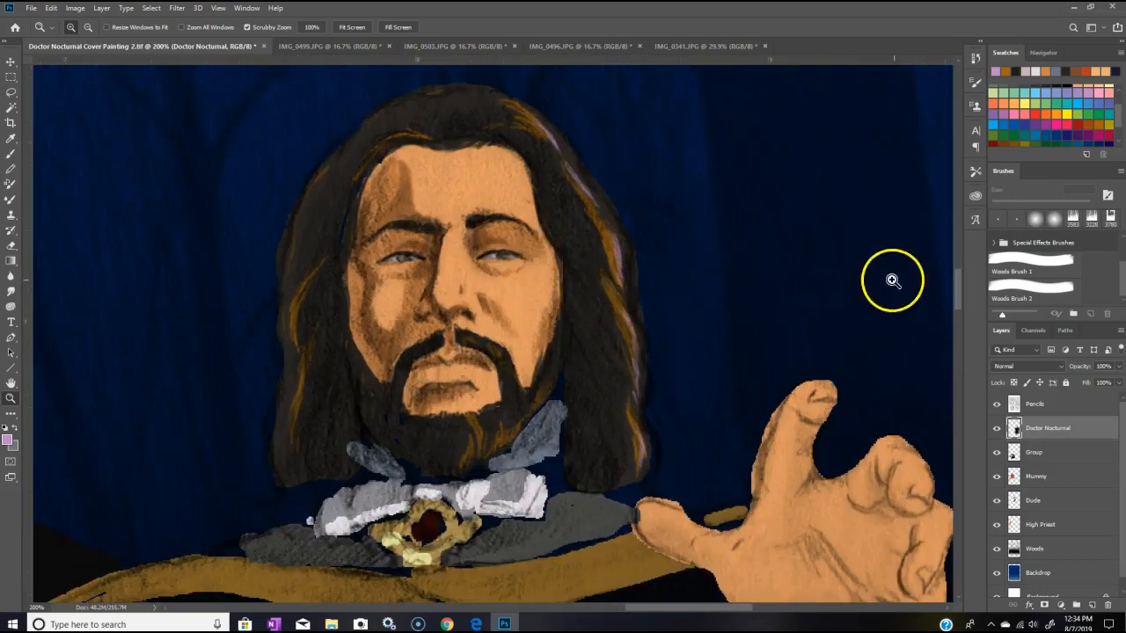
pyautogui.scroll(2, 956, 290)
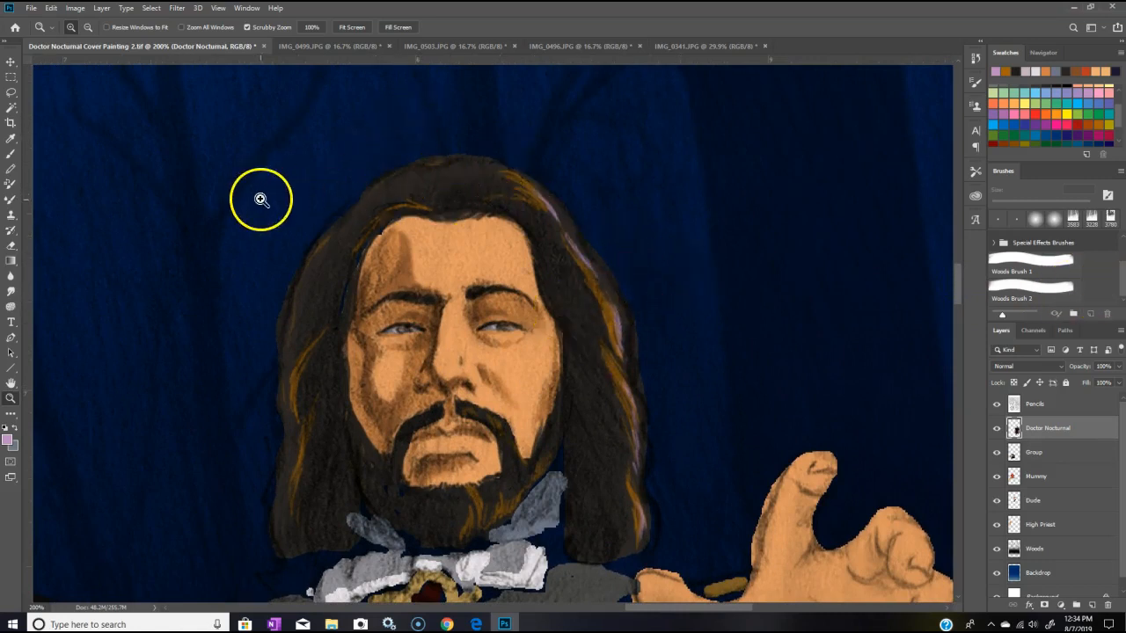
pyautogui.click(997, 406)
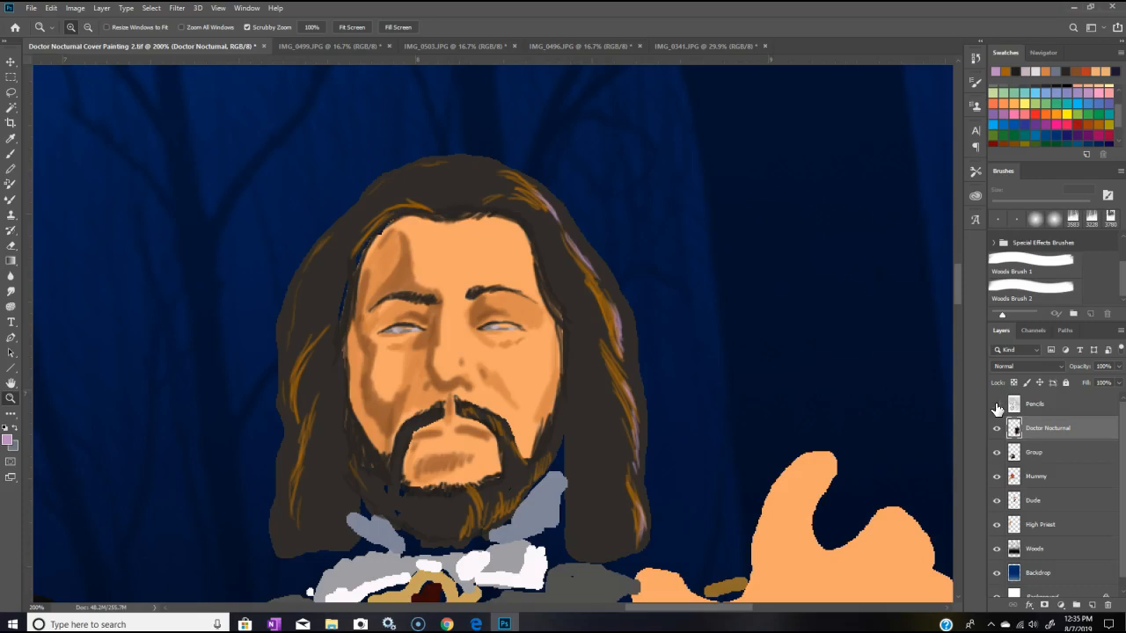
pyautogui.click(997, 406)
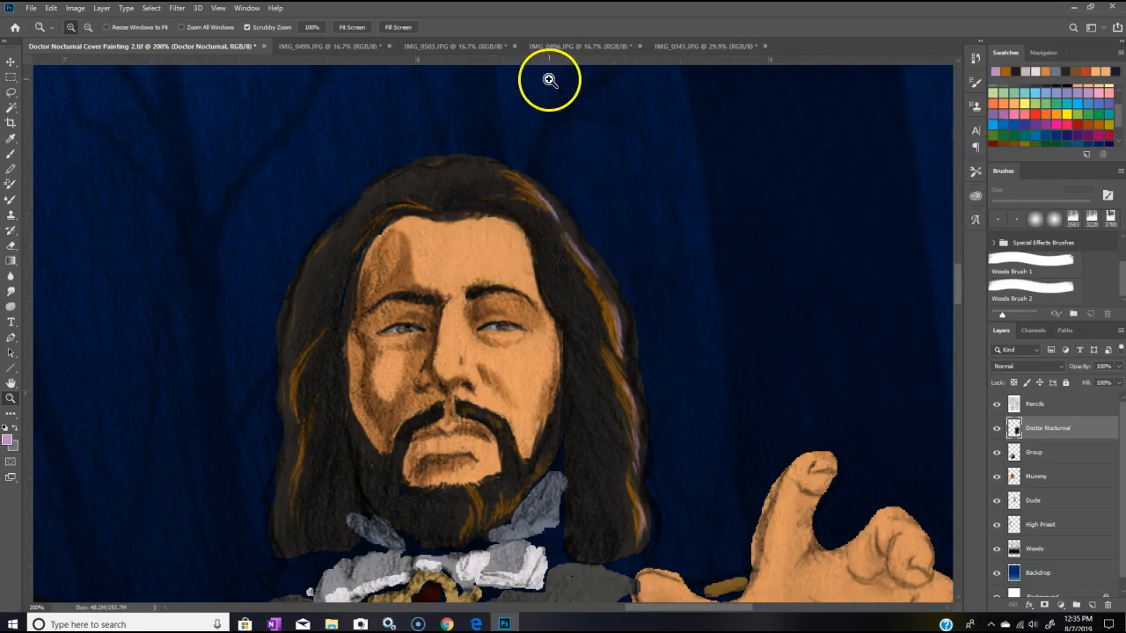
# Step: Sample the flesh tone from the caped figure's forehead in the reference photo IMG_0341.JPG
pyautogui.click(688, 47)
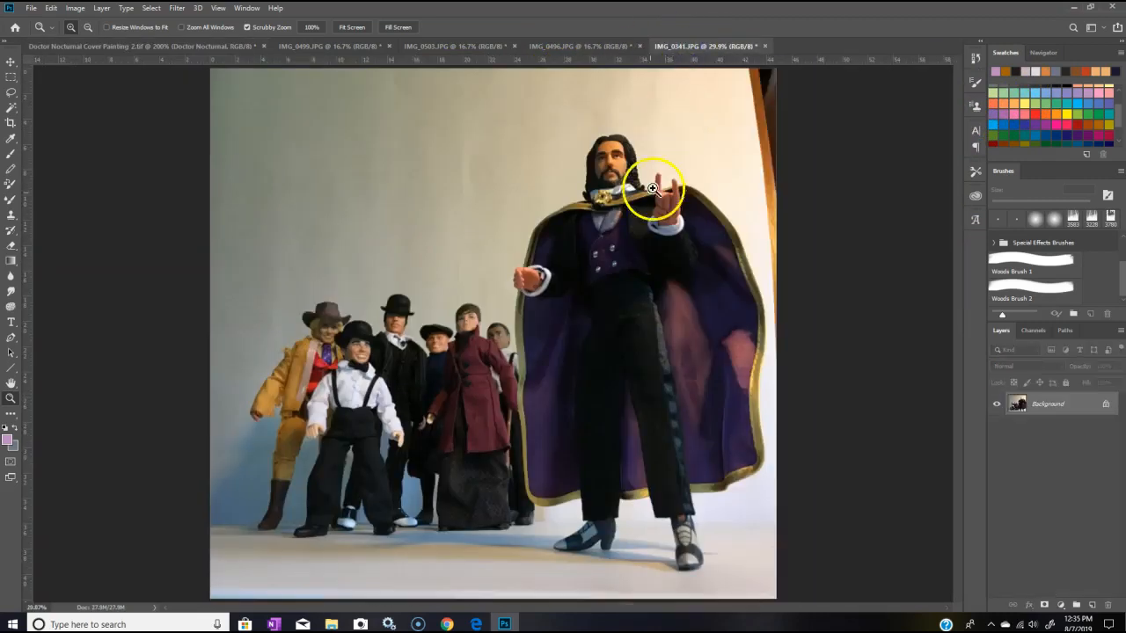
pyautogui.click(632, 152)
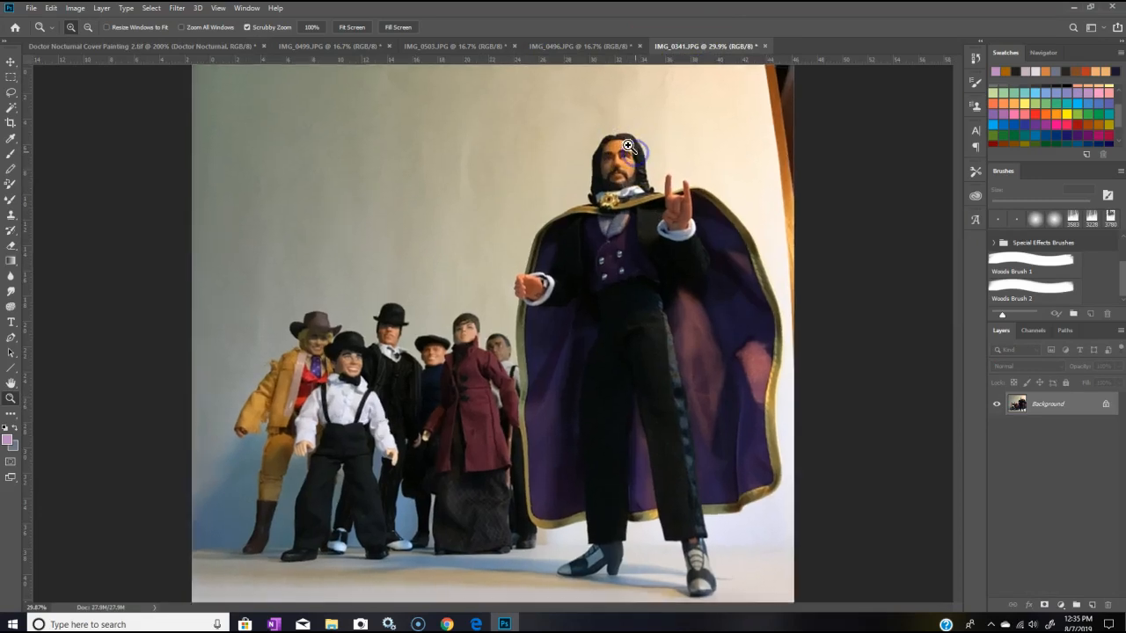
pyautogui.click(649, 143)
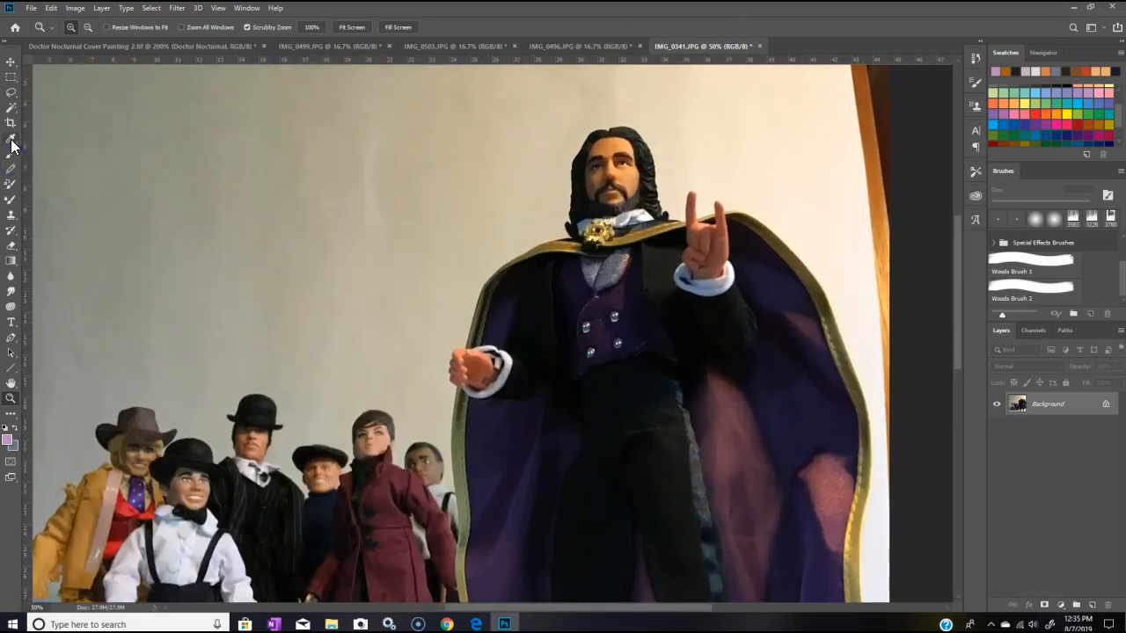
pyautogui.click(10, 139)
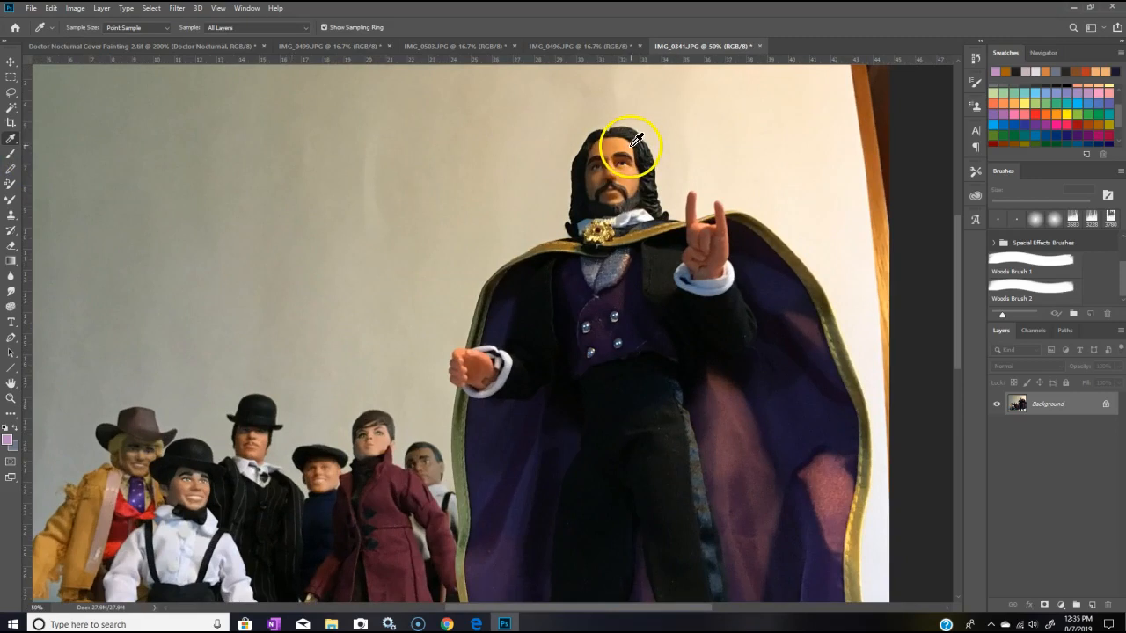
pyautogui.click(631, 145)
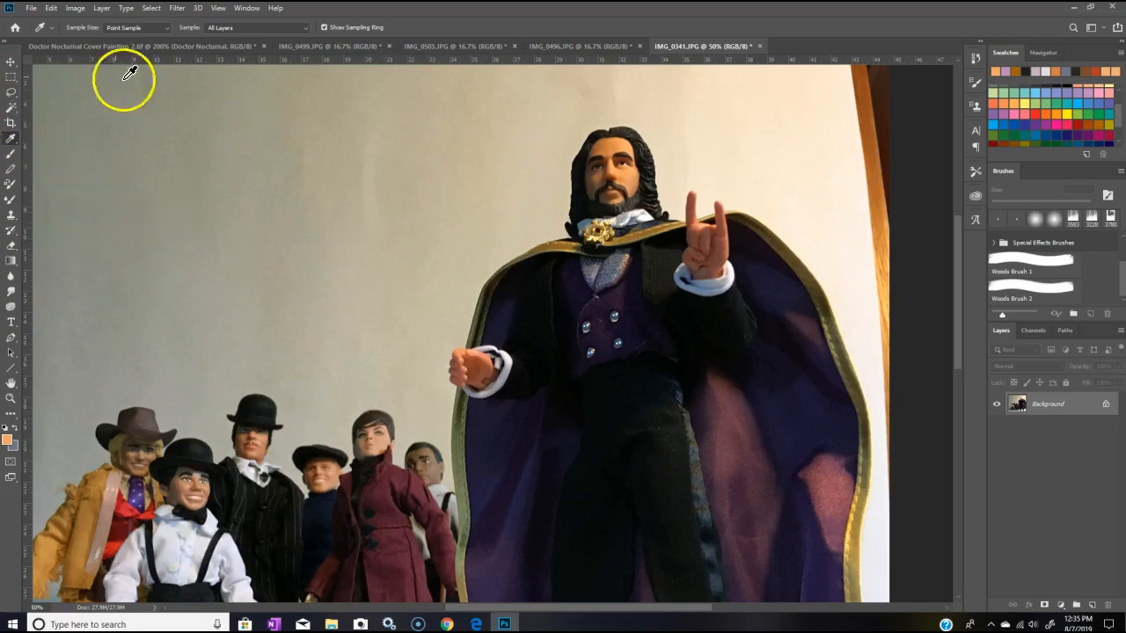
# Step: Review the full IMG_0341.JPG reference photo and choose the Light Basic Flesh swatch for the cover painting
pyautogui.click(93, 46)
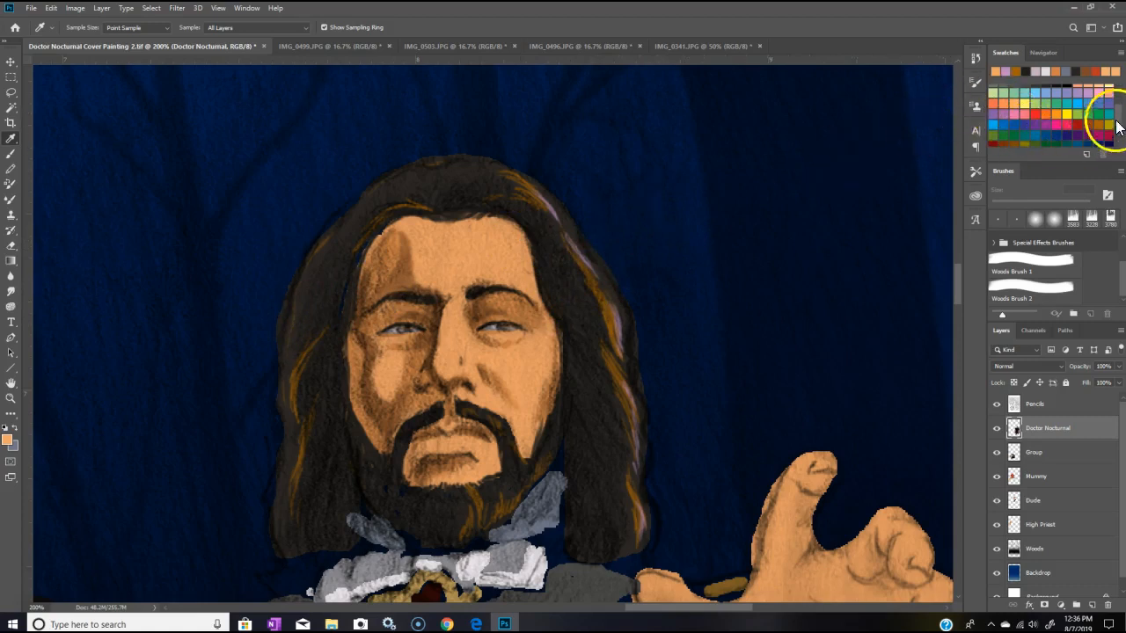
pyautogui.scroll(-3, 1121, 126)
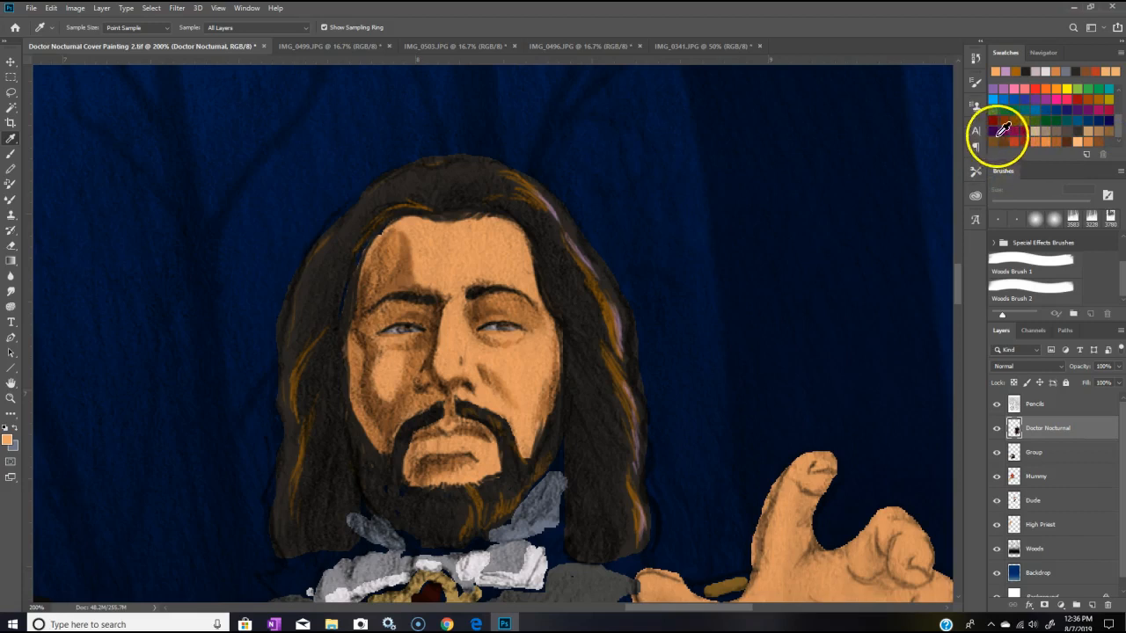
pyautogui.click(691, 51)
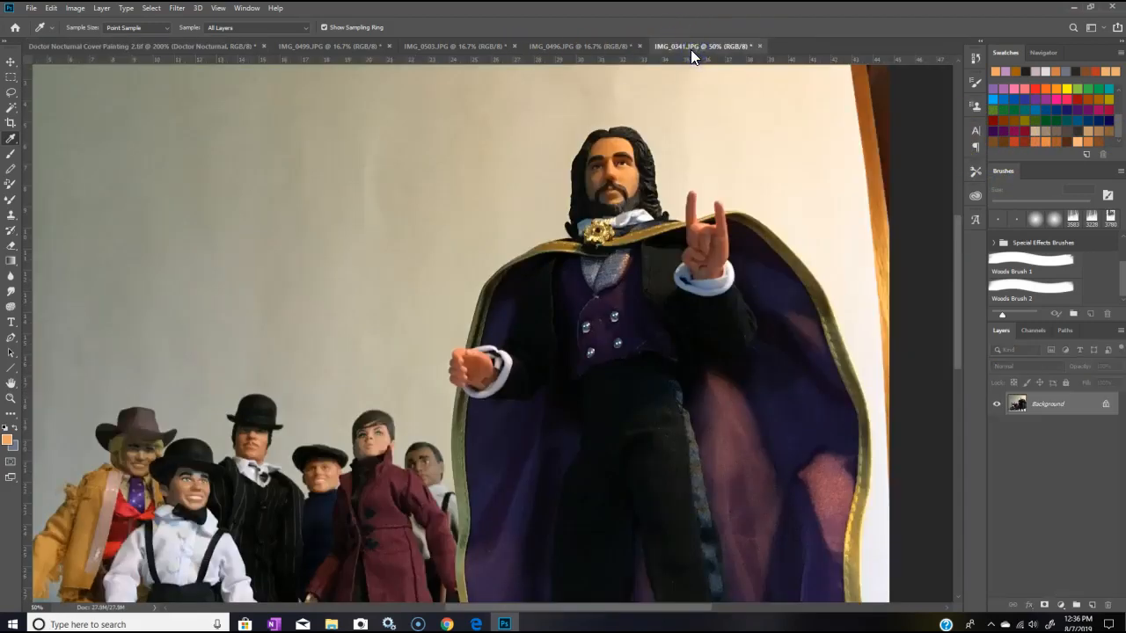
pyautogui.hotkey('ctrl', '-')
pyautogui.hotkey('ctrl', '-')
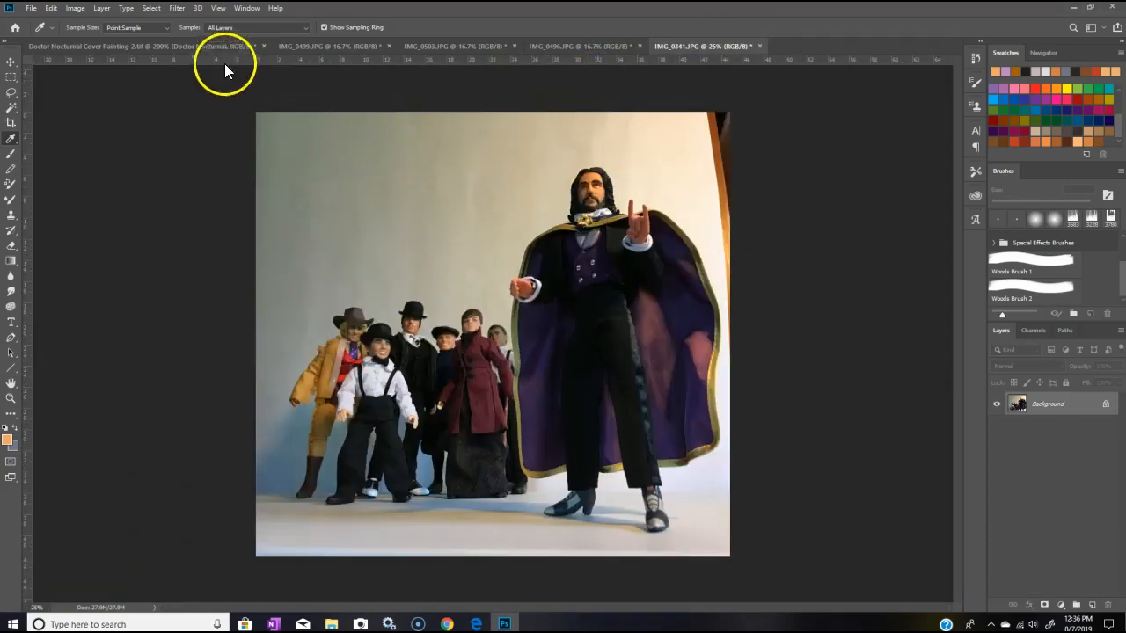
pyautogui.click(206, 46)
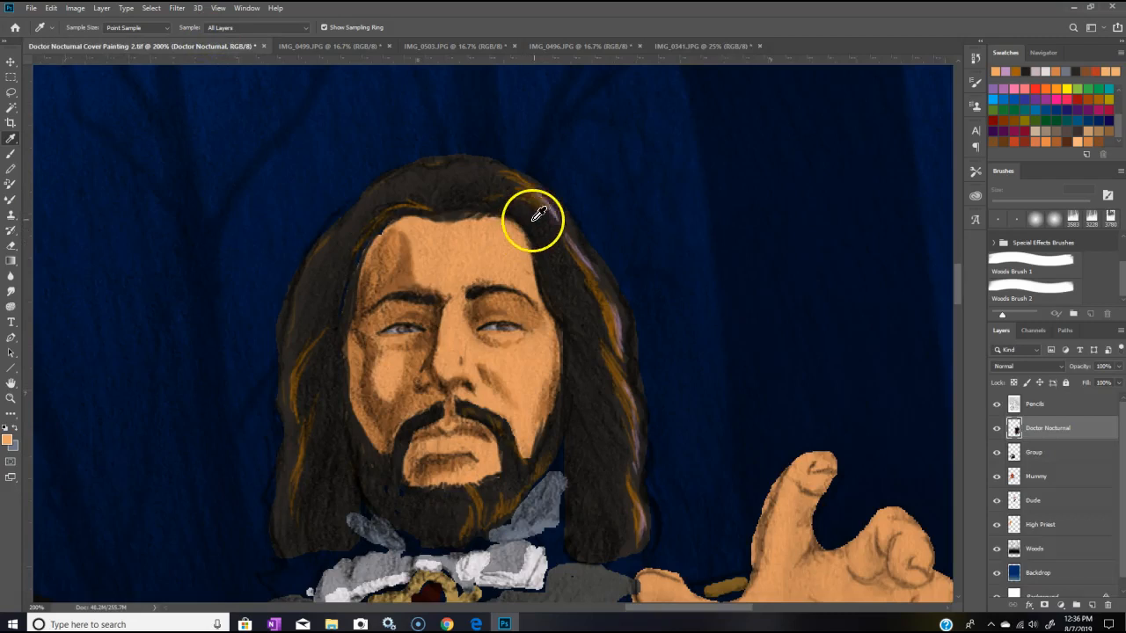
pyautogui.doubleClick(1075, 139)
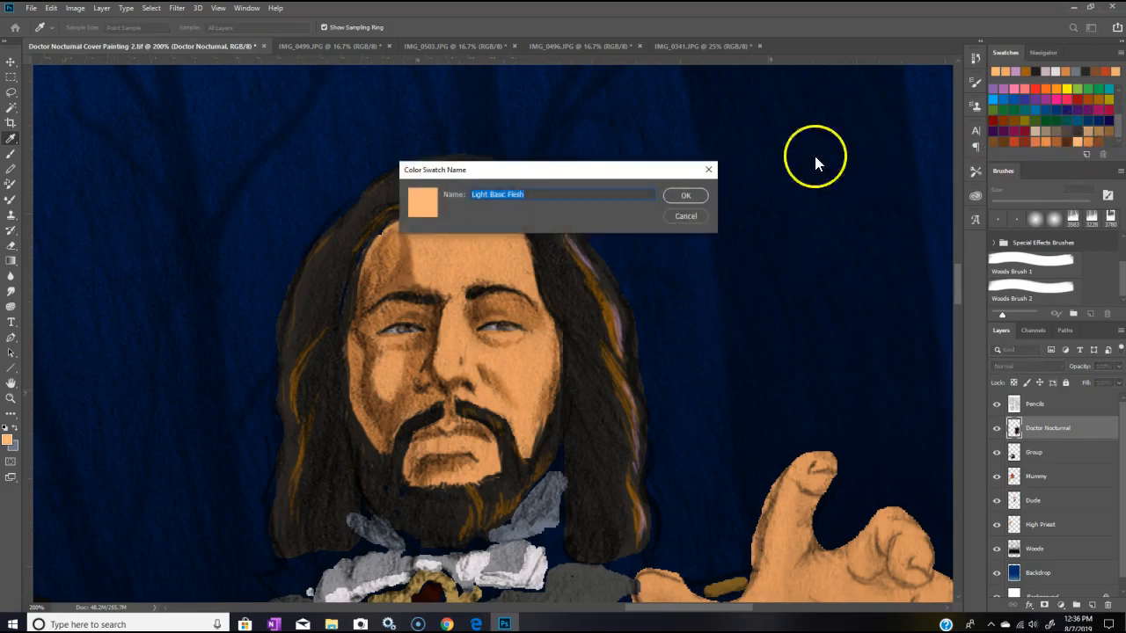
pyautogui.click(687, 196)
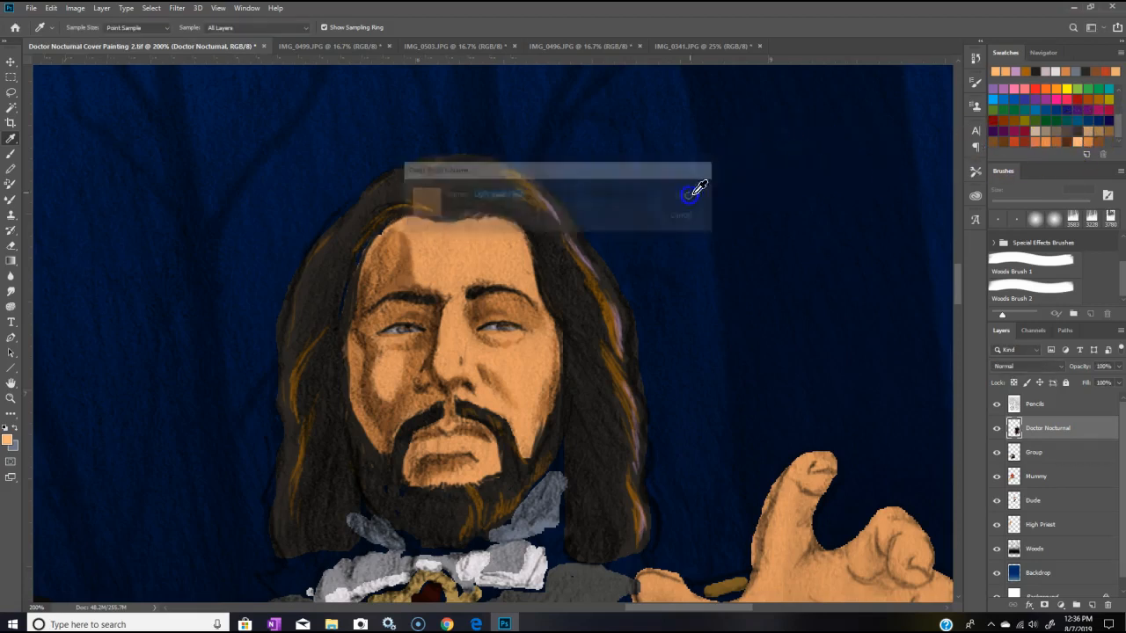
# Step: Brush light flesh highlights at 4 px onto the lit side of Doctor Nocturnal's forehead, under the eye and down the cheek
pyautogui.click(11, 157)
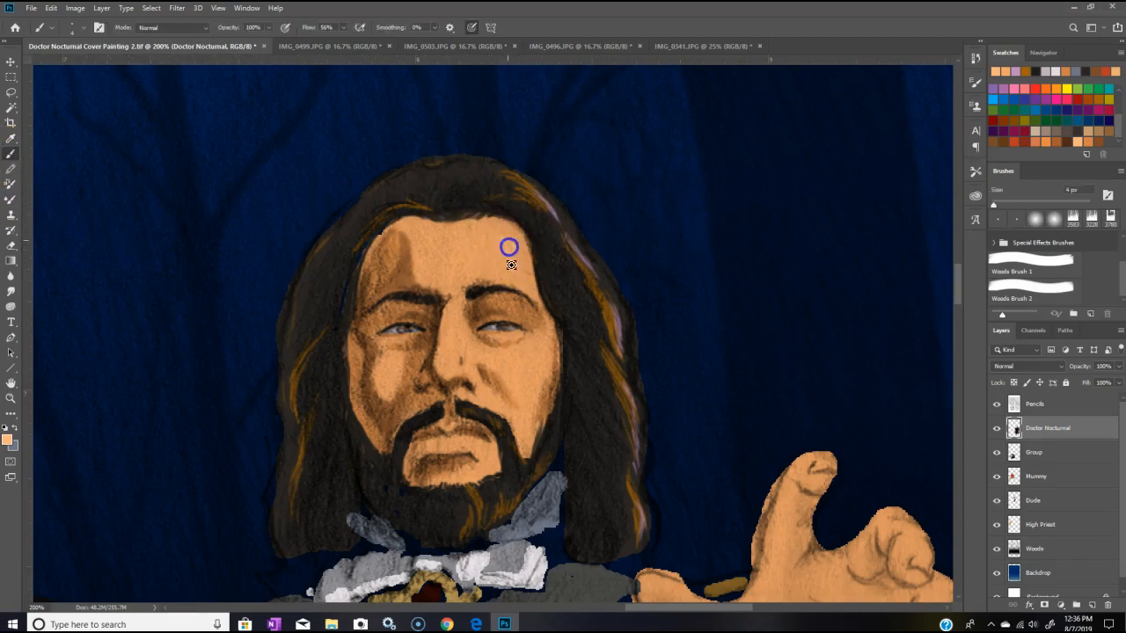
pyautogui.moveTo(515, 274)
pyautogui.mouseDown()
pyautogui.moveTo(523, 281)
pyautogui.moveTo(500, 267)
pyautogui.moveTo(503, 242)
pyautogui.mouseUp()
pyautogui.click(514, 335)
pyautogui.moveTo(536, 359)
pyautogui.mouseDown()
pyautogui.moveTo(527, 400)
pyautogui.moveTo(505, 369)
pyautogui.mouseUp()
pyautogui.moveTo(523, 425); pyautogui.dragTo(522, 439)
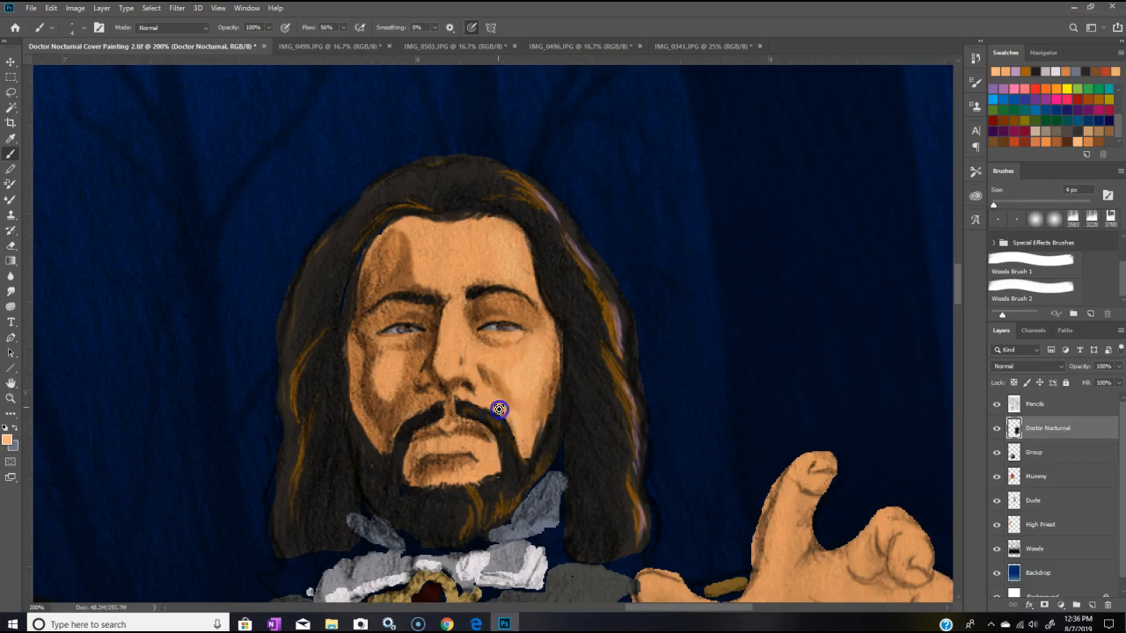
# Step: Hide the Pencils layer and extend the light flesh highlights over the lit cheek, nose bridge, forehead and lips
pyautogui.click(996, 404)
pyautogui.moveTo(532, 344)
pyautogui.mouseDown()
pyautogui.moveTo(513, 369)
pyautogui.moveTo(451, 358)
pyautogui.mouseUp()
pyautogui.moveTo(452, 309); pyautogui.dragTo(454, 326)
pyautogui.moveTo(508, 265); pyautogui.dragTo(505, 263)
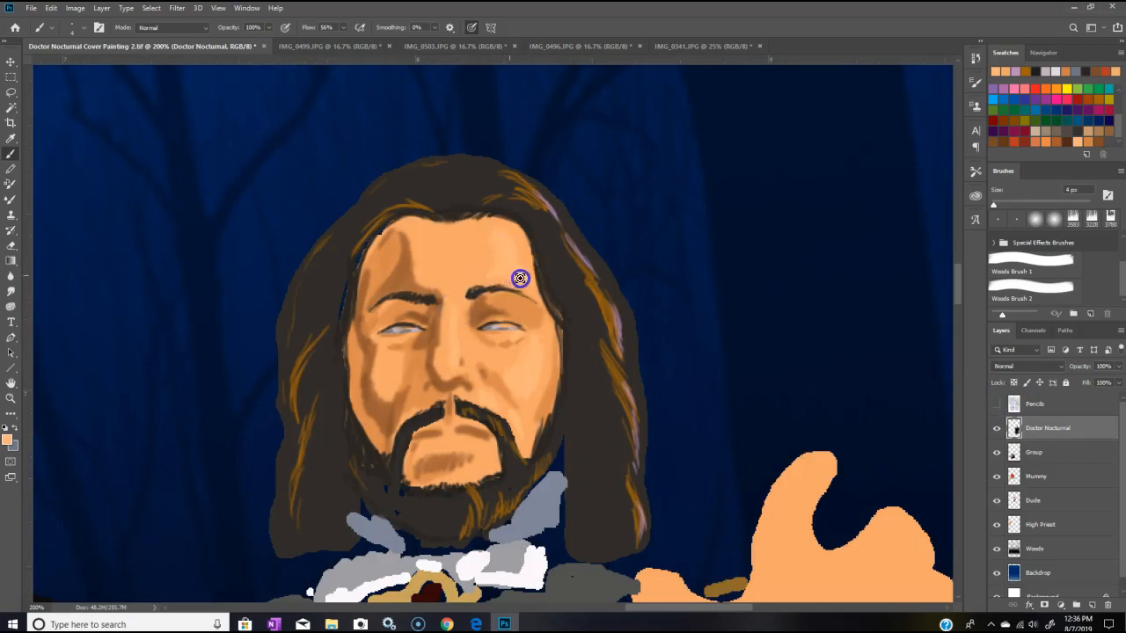
pyautogui.moveTo(455, 424); pyautogui.dragTo(482, 440)
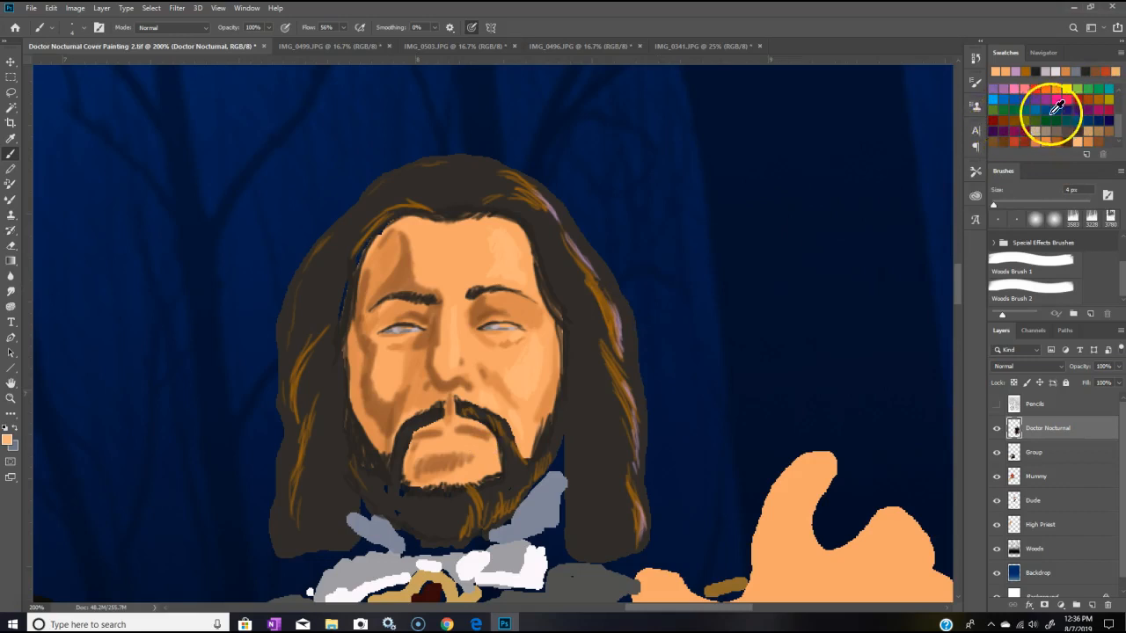
# Step: Shift the foreground flesh colour to a pinker hue and brush it over Doctor Nocturnal's lips
pyautogui.click(8, 440)
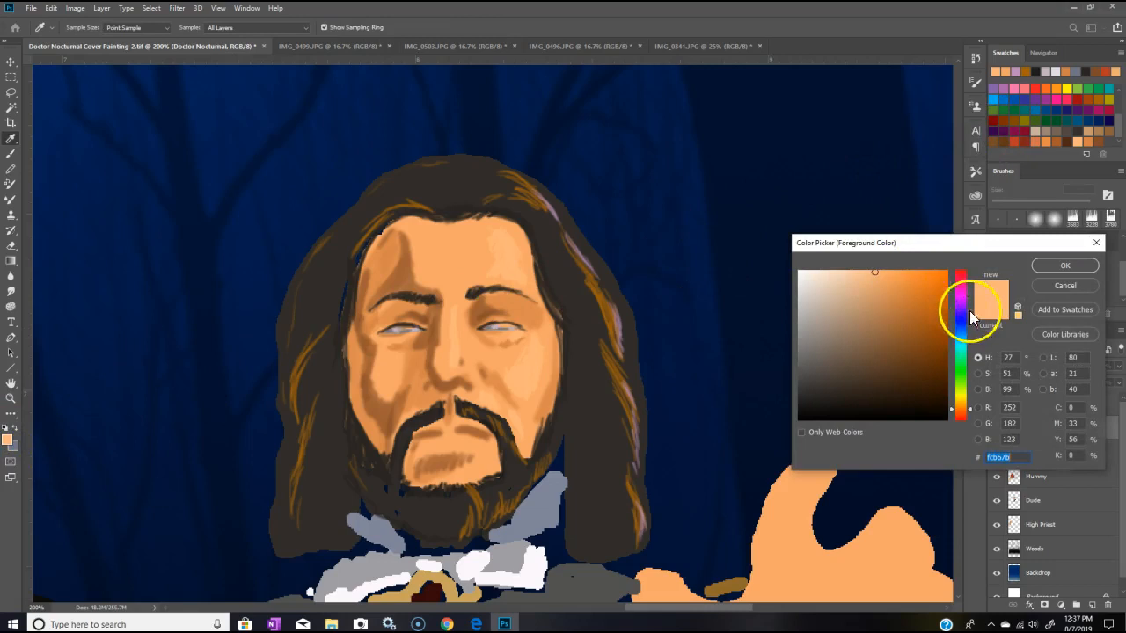
pyautogui.moveTo(970, 408); pyautogui.dragTo(971, 417)
pyautogui.click(1055, 267)
pyautogui.press('b')
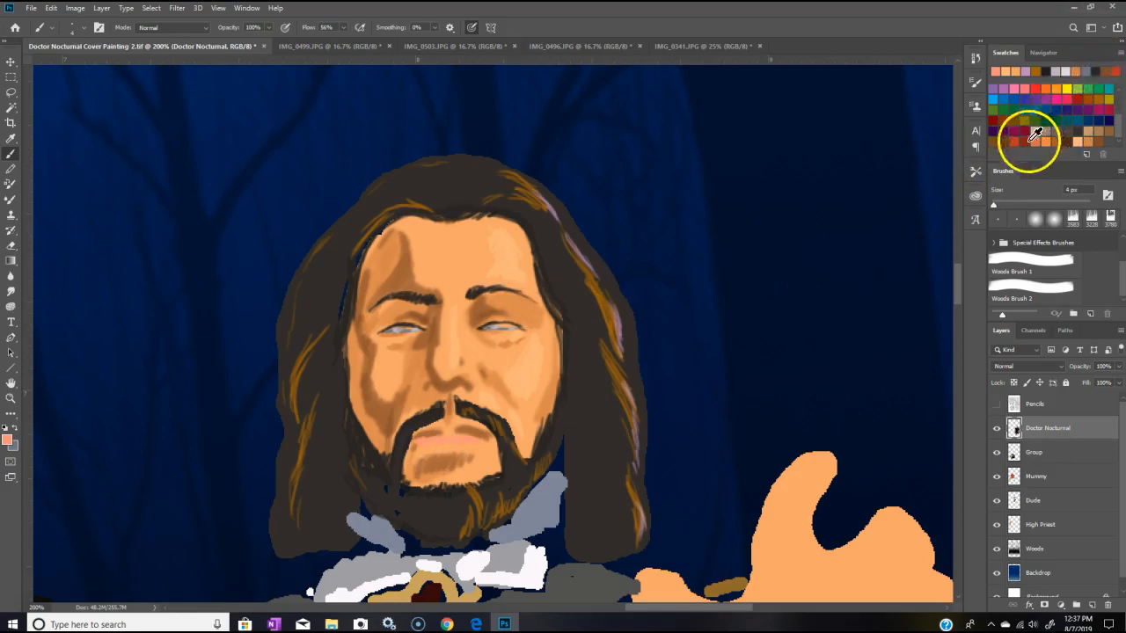
# Step: Paint both irises, the lit eye's lid line and the notch above the upper lip in dark brown
pyautogui.click(1080, 130)
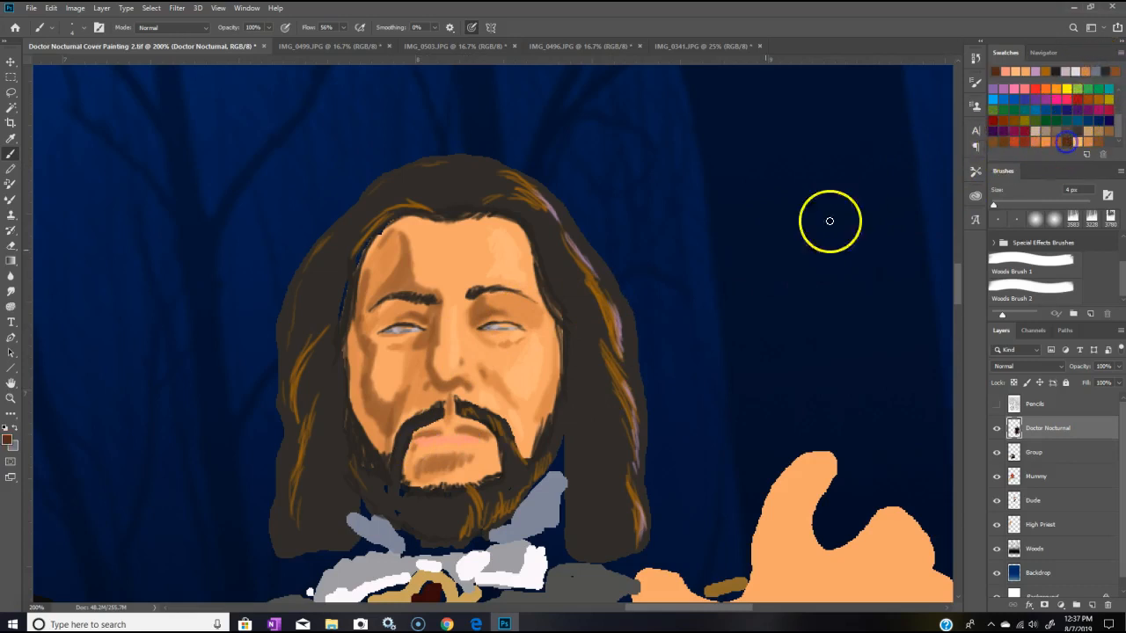
pyautogui.click(500, 325)
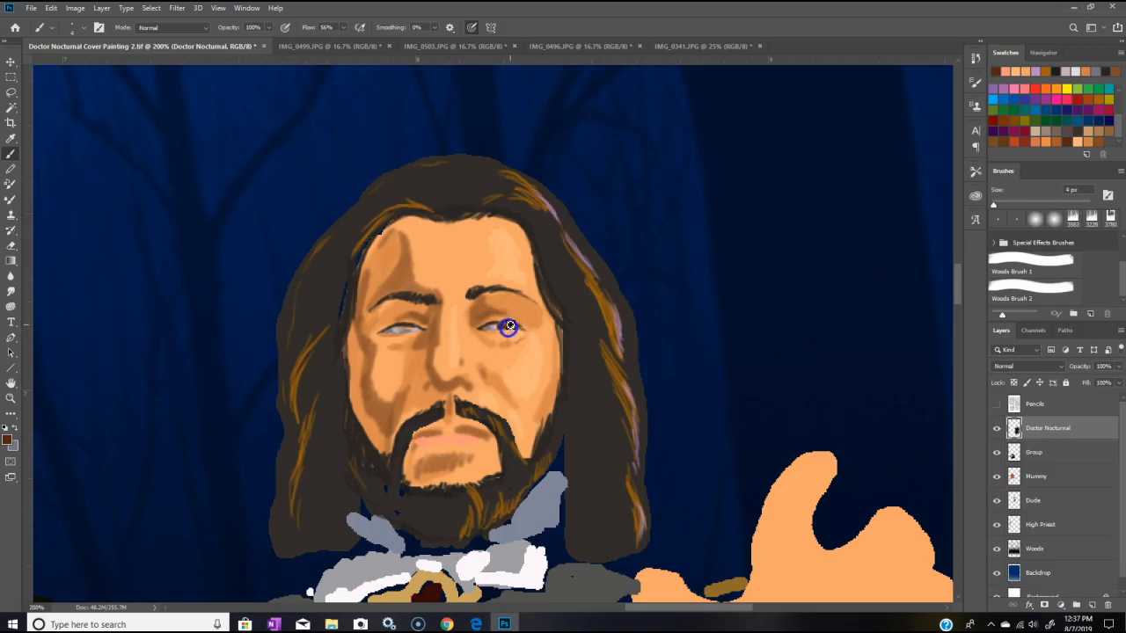
pyautogui.click(402, 331)
pyautogui.moveTo(498, 327); pyautogui.dragTo(531, 320)
pyautogui.moveTo(442, 416); pyautogui.dragTo(444, 401)
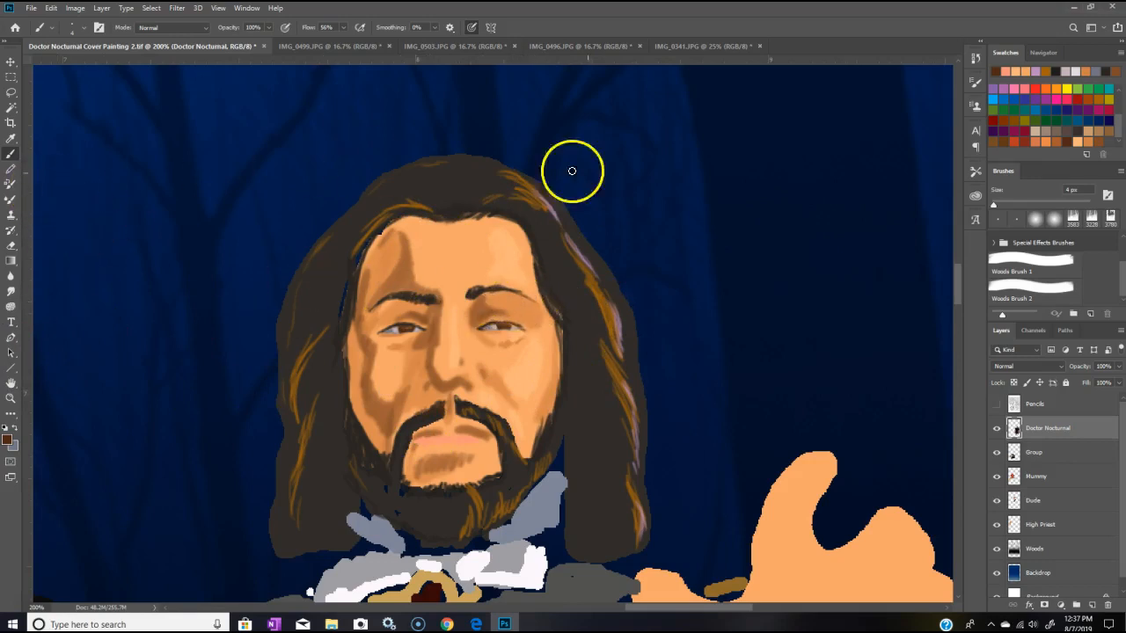
# Step: Define the upper lip and the line between the lips with a medium reddish brown
pyautogui.click(1091, 139)
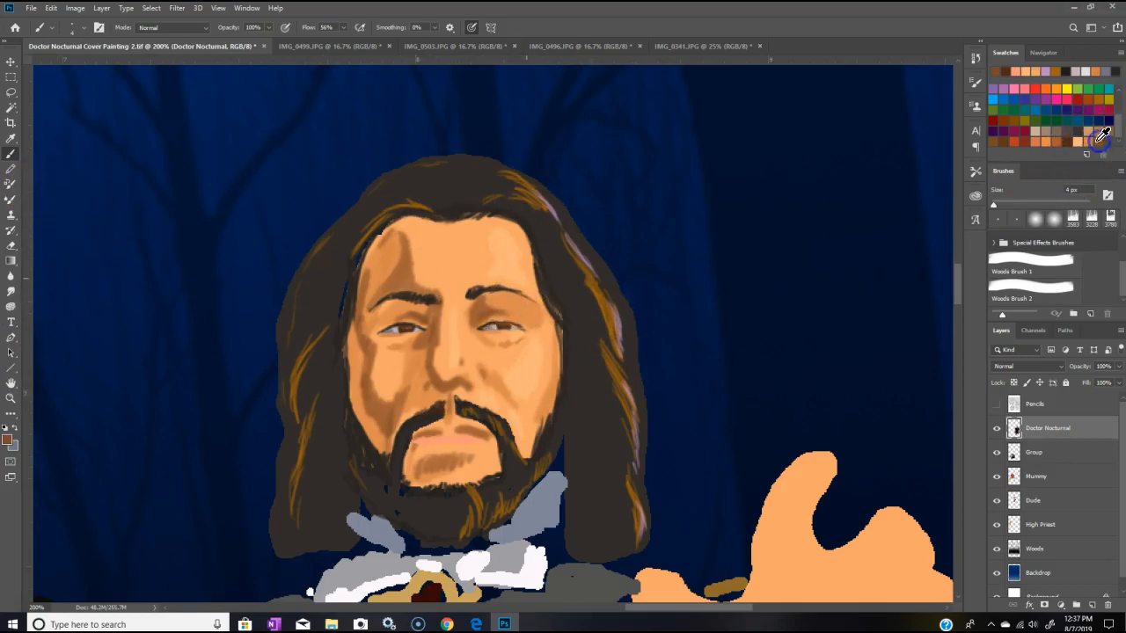
pyautogui.moveTo(449, 416); pyautogui.dragTo(418, 438)
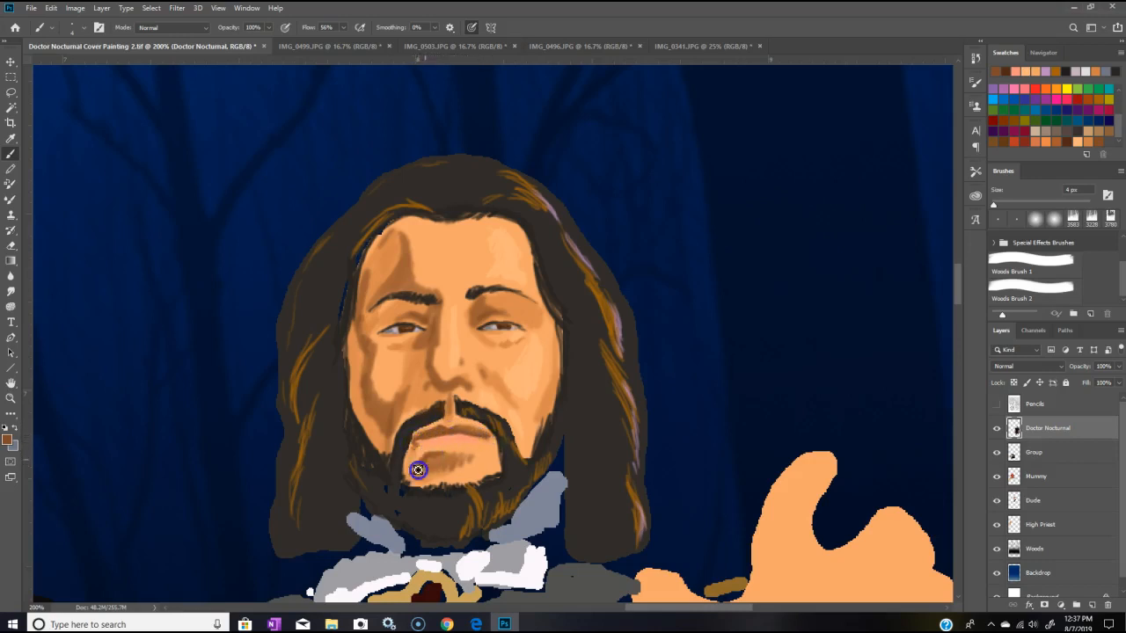
pyautogui.moveTo(440, 453)
pyautogui.mouseDown()
pyautogui.moveTo(512, 421)
pyautogui.moveTo(416, 439)
pyautogui.mouseUp()
# Step: Touch up the whites and glints of both eyes with a pale near-white swatch
pyautogui.click(1079, 79)
pyautogui.moveTo(500, 327); pyautogui.dragTo(506, 326)
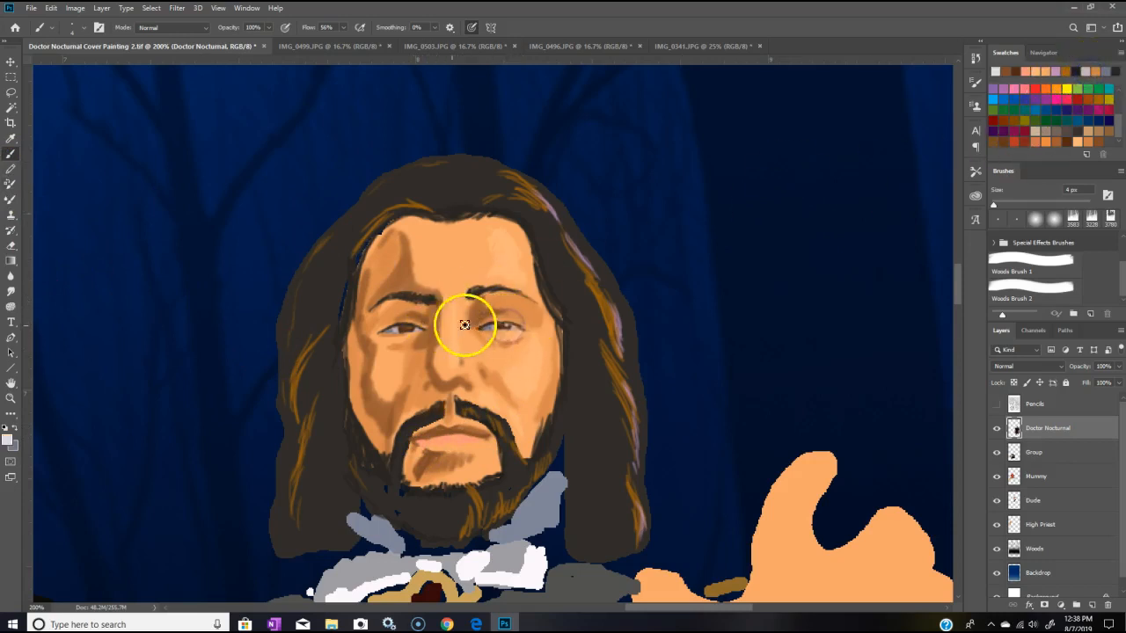
pyautogui.moveTo(407, 326); pyautogui.dragTo(409, 329)
pyautogui.moveTo(502, 325); pyautogui.dragTo(506, 327)
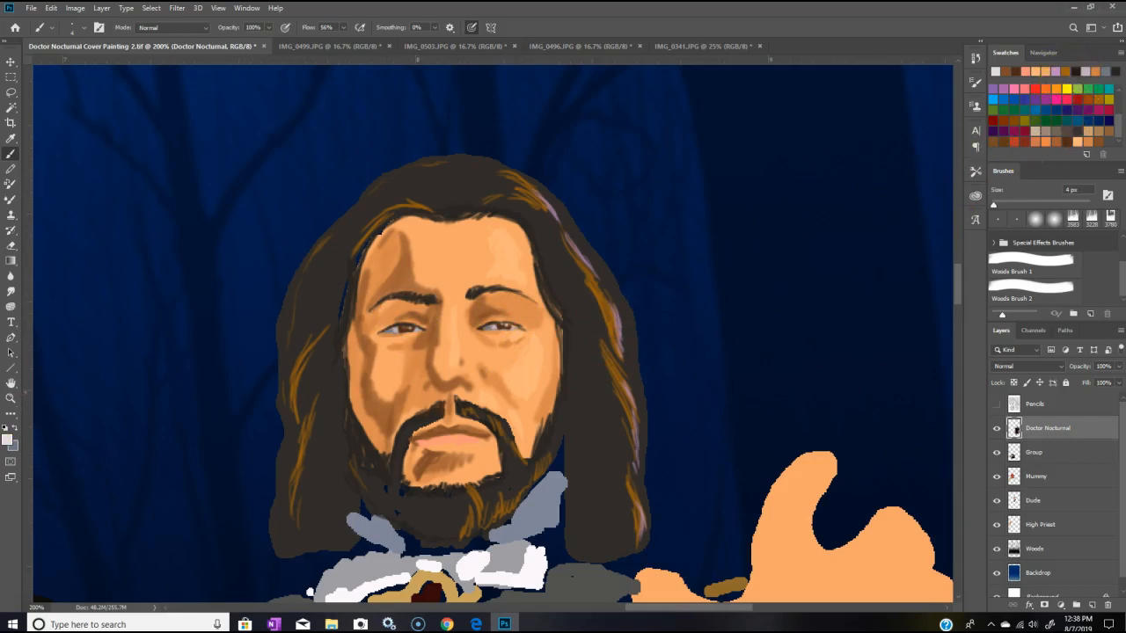
# Step: Dot near-black pupils into both of Doctor Nocturnal's eyes
pyautogui.click(1080, 70)
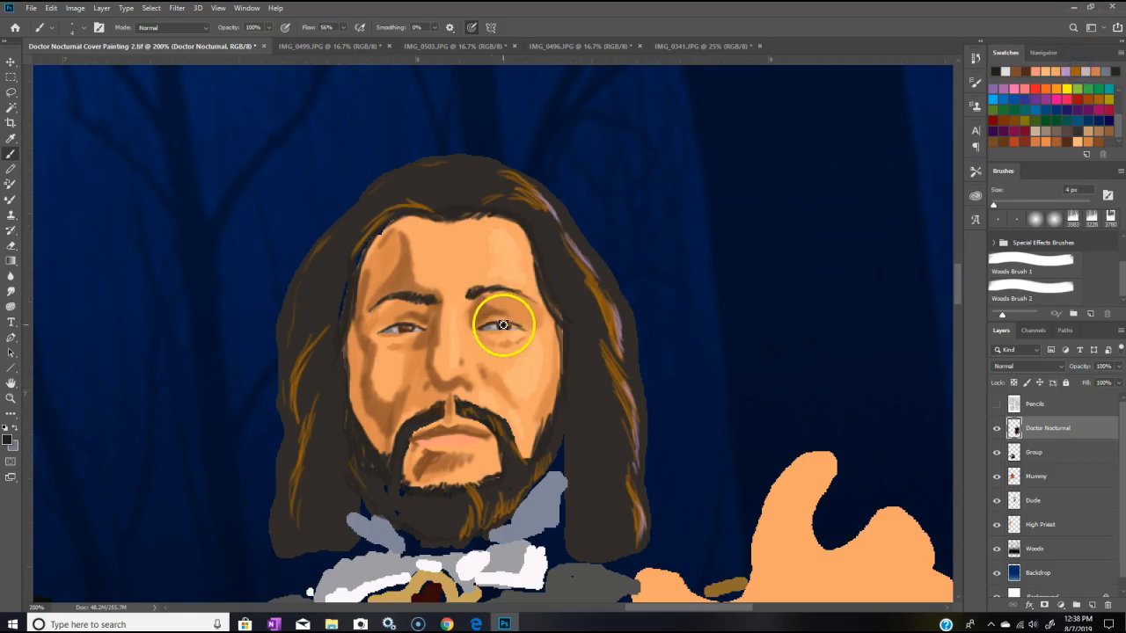
pyautogui.click(508, 325)
pyautogui.click(408, 328)
# Step: Shade the shadowed corner and lower edge of the lips with an orange-tan swatch
pyautogui.click(1091, 141)
pyautogui.moveTo(425, 434); pyautogui.dragTo(421, 439)
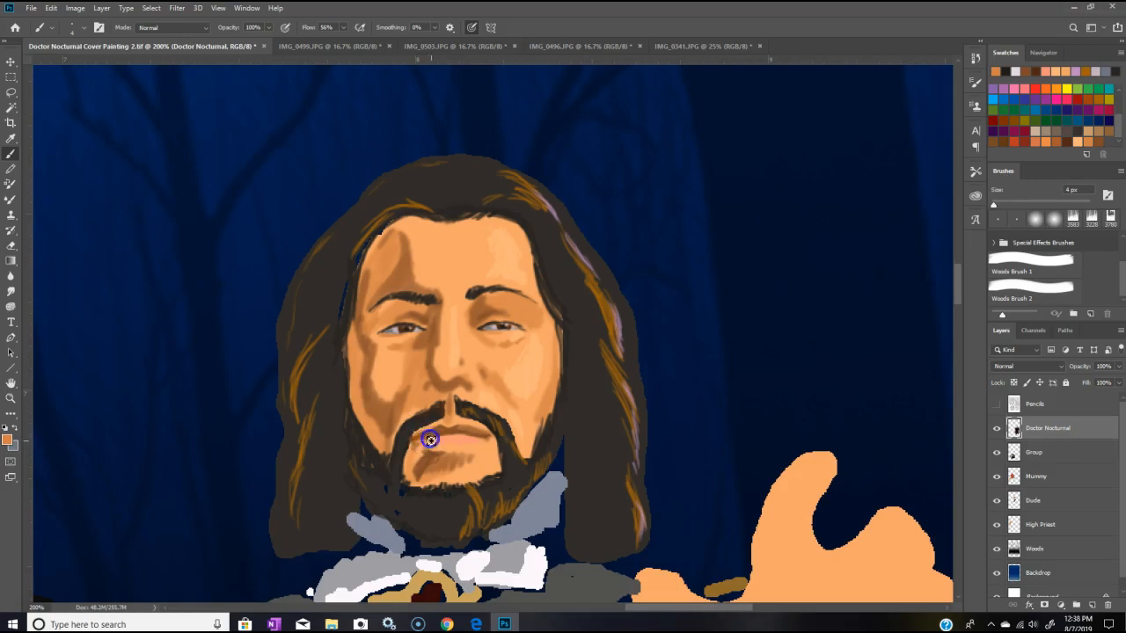
pyautogui.moveTo(430, 444); pyautogui.dragTo(433, 449)
# Step: Paint the nostrils and deepen the inner corners of both eyes in dark brown
pyautogui.click(1086, 134)
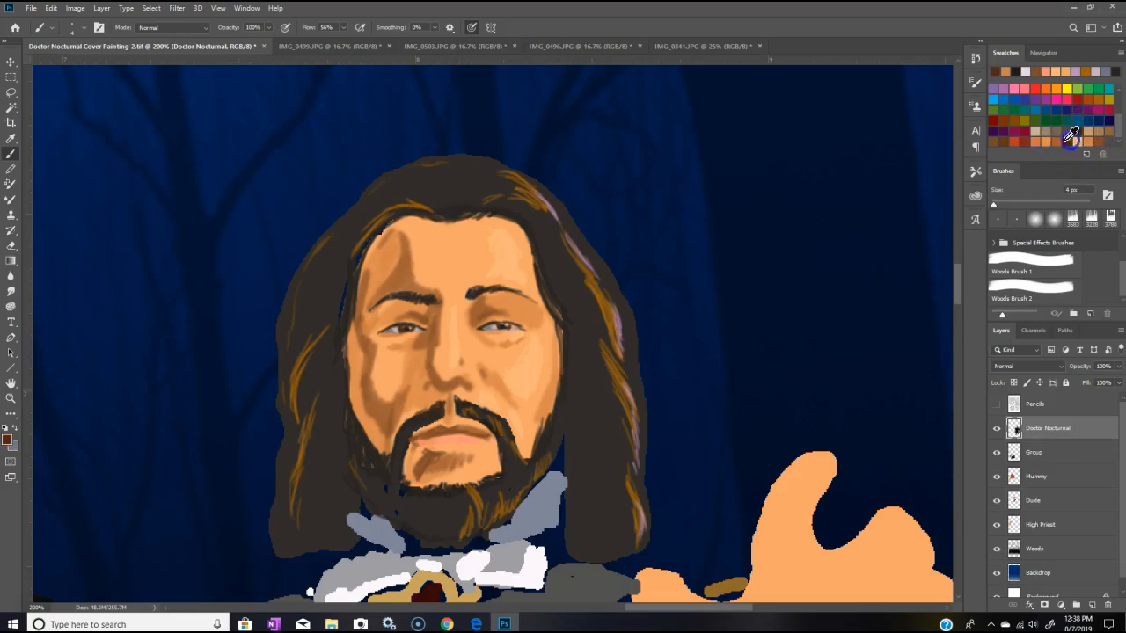
pyautogui.moveTo(461, 385); pyautogui.dragTo(454, 389)
pyautogui.moveTo(416, 390); pyautogui.dragTo(417, 380)
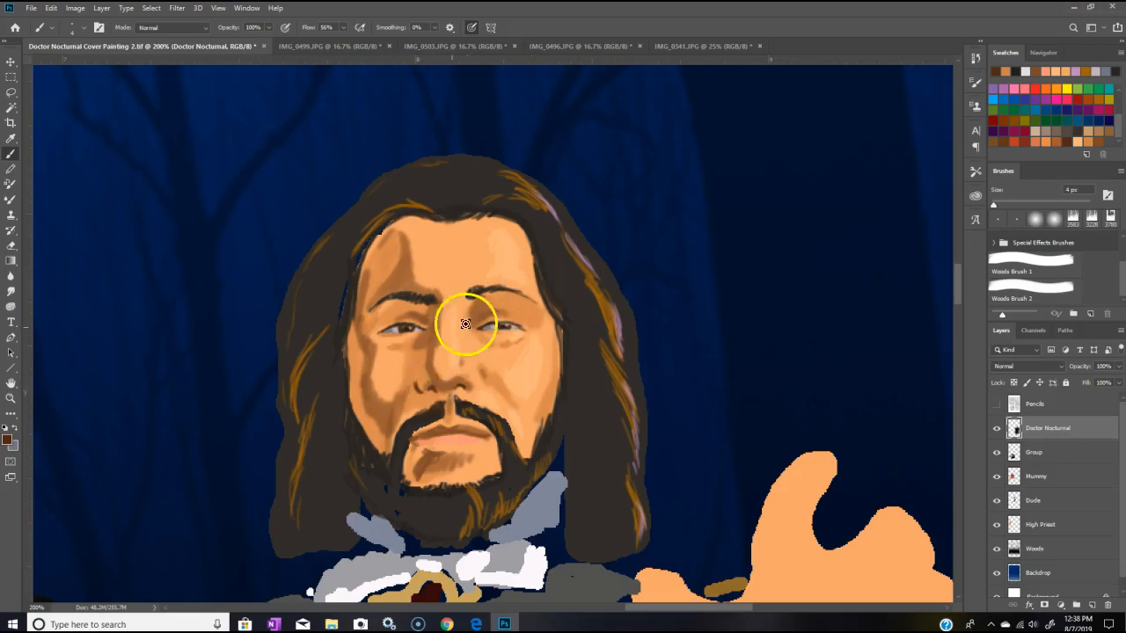
pyautogui.moveTo(421, 319); pyautogui.dragTo(419, 319)
pyautogui.moveTo(419, 330); pyautogui.dragTo(472, 330)
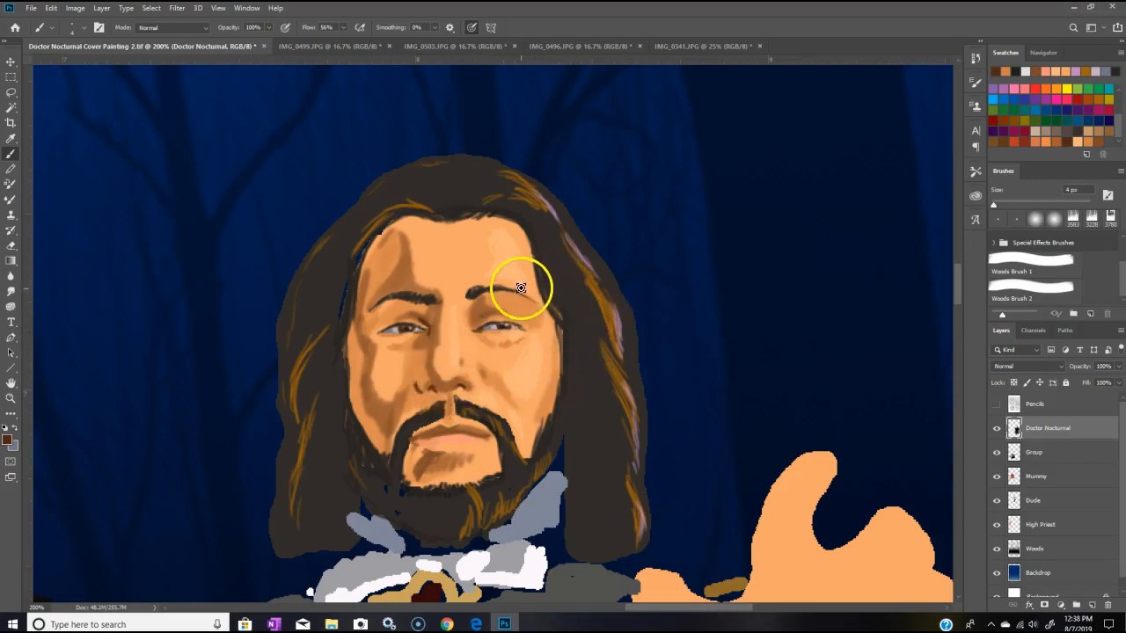
# Step: Darken the upper lip, the hairline along the forehead and the beard's inner edge around the mouth with dark brown
pyautogui.moveTo(425, 428); pyautogui.dragTo(424, 434)
pyautogui.moveTo(384, 230)
pyautogui.mouseDown()
pyautogui.moveTo(370, 242)
pyautogui.moveTo(382, 236)
pyautogui.mouseUp()
pyautogui.moveTo(404, 221)
pyautogui.mouseDown()
pyautogui.moveTo(377, 235)
pyautogui.moveTo(423, 218)
pyautogui.moveTo(405, 213)
pyautogui.moveTo(458, 222)
pyautogui.mouseUp()
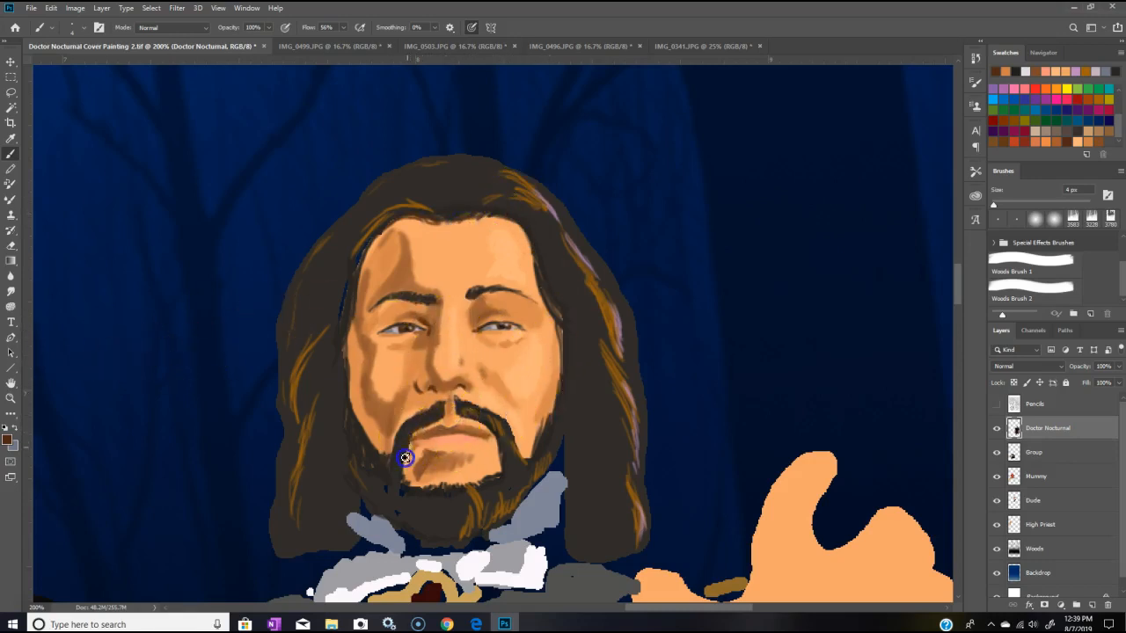
pyautogui.moveTo(409, 477)
pyautogui.mouseDown()
pyautogui.moveTo(461, 451)
pyautogui.moveTo(446, 444)
pyautogui.moveTo(441, 452)
pyautogui.moveTo(492, 437)
pyautogui.mouseUp()
# Step: Add pale near-white highlights to the nose, lower lip, lit side of the forehead and area around the lit eye
pyautogui.click(1039, 73)
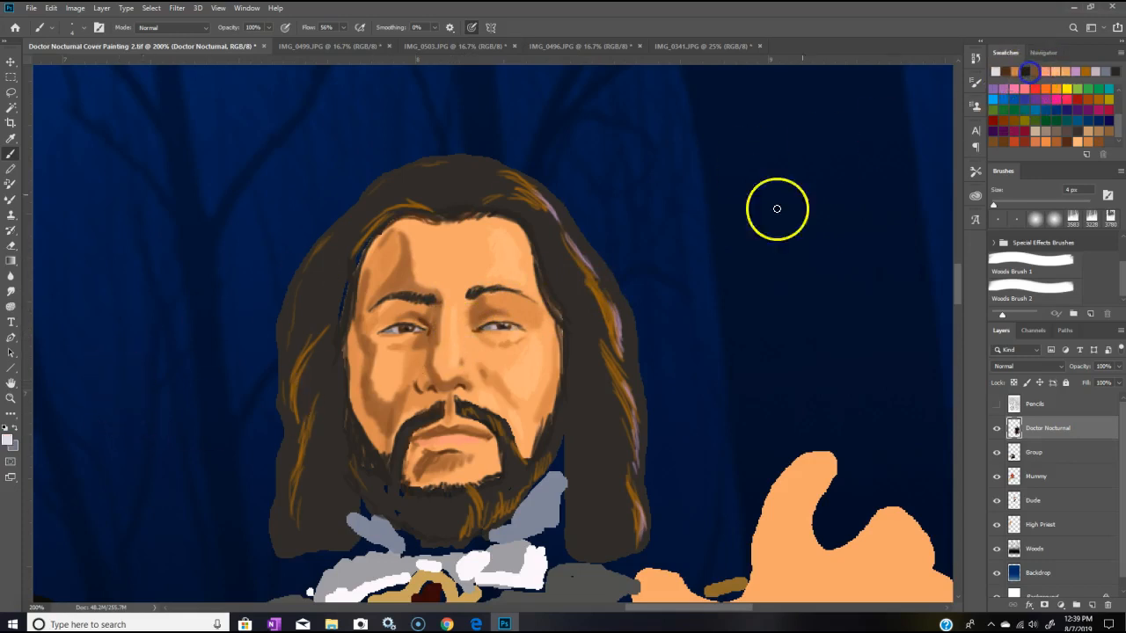
pyautogui.moveTo(438, 360)
pyautogui.mouseDown()
pyautogui.moveTo(455, 354)
pyautogui.moveTo(450, 342)
pyautogui.moveTo(455, 361)
pyautogui.mouseUp()
pyautogui.moveTo(530, 325); pyautogui.dragTo(523, 329)
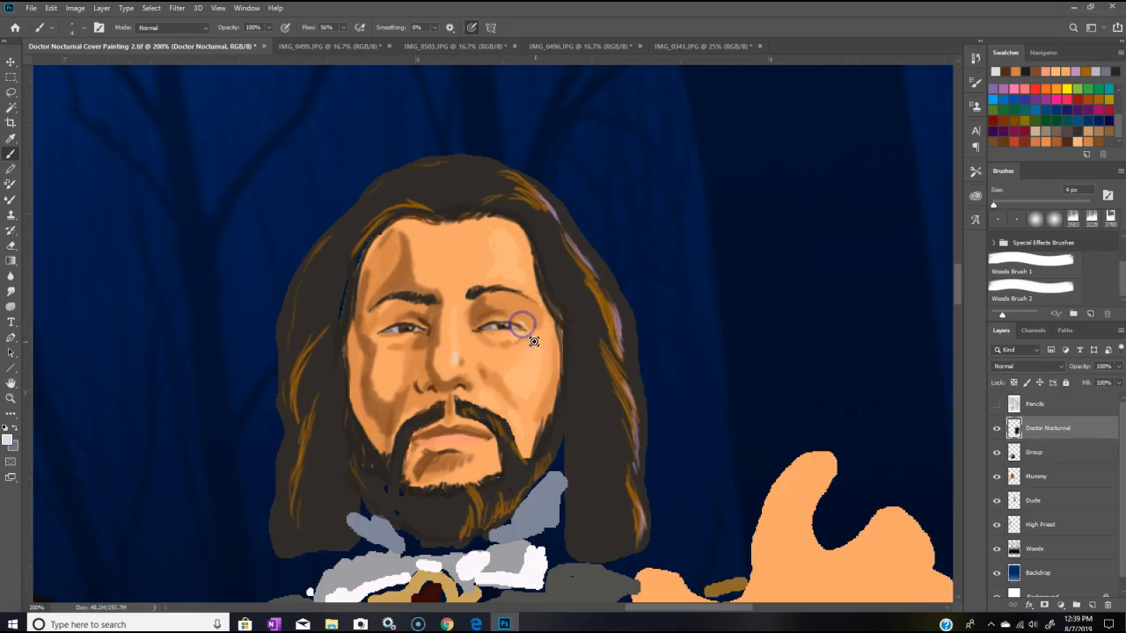
pyautogui.click(452, 360)
pyautogui.moveTo(471, 366); pyautogui.dragTo(469, 370)
pyautogui.moveTo(473, 448); pyautogui.dragTo(480, 442)
pyautogui.moveTo(512, 259)
pyautogui.mouseDown()
pyautogui.moveTo(518, 246)
pyautogui.moveTo(516, 268)
pyautogui.mouseUp()
pyautogui.moveTo(540, 309); pyautogui.dragTo(530, 327)
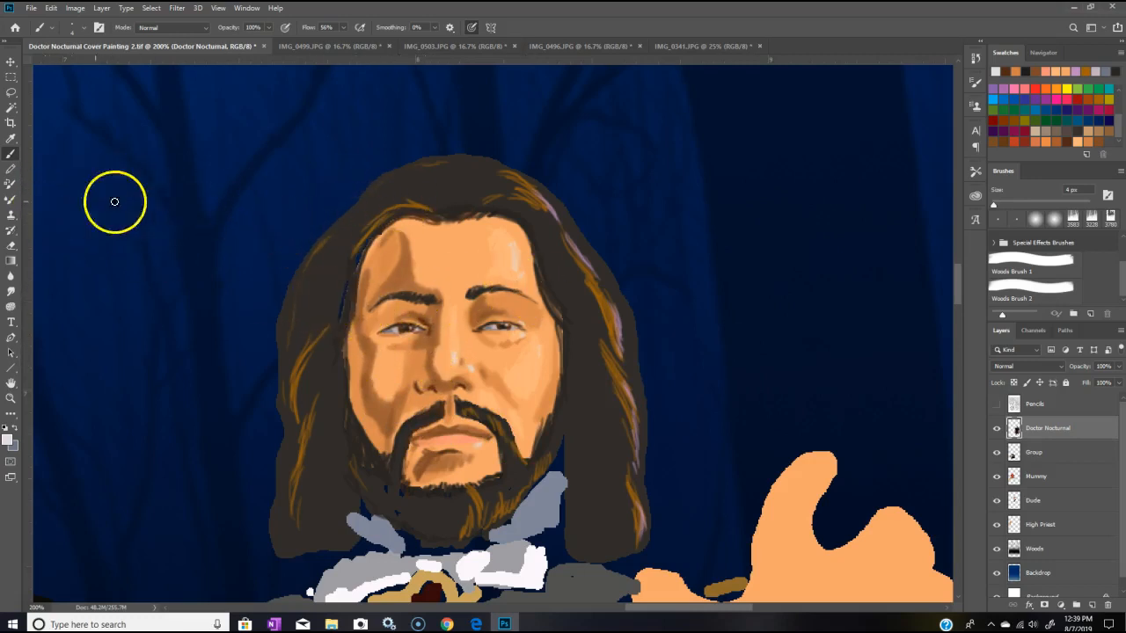
# Step: Blend the lit side's eyebrow and eye-socket shadow using the Mixer Brush with a 7 px Soft Round tip
pyautogui.click(15, 201)
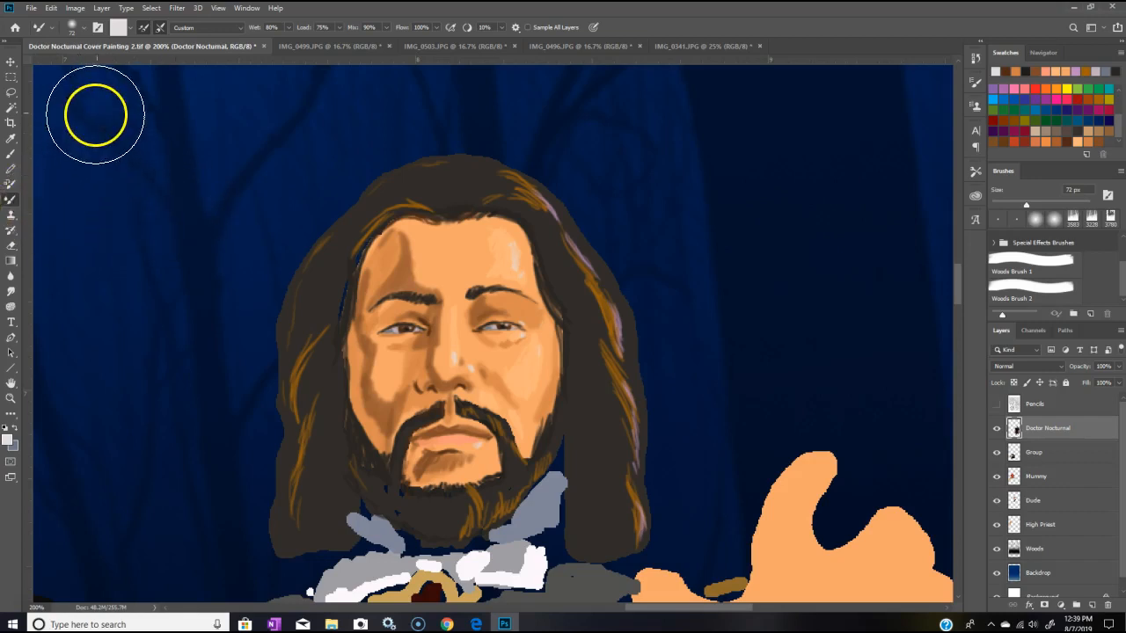
pyautogui.click(72, 27)
pyautogui.moveTo(82, 65); pyautogui.dragTo(78, 67)
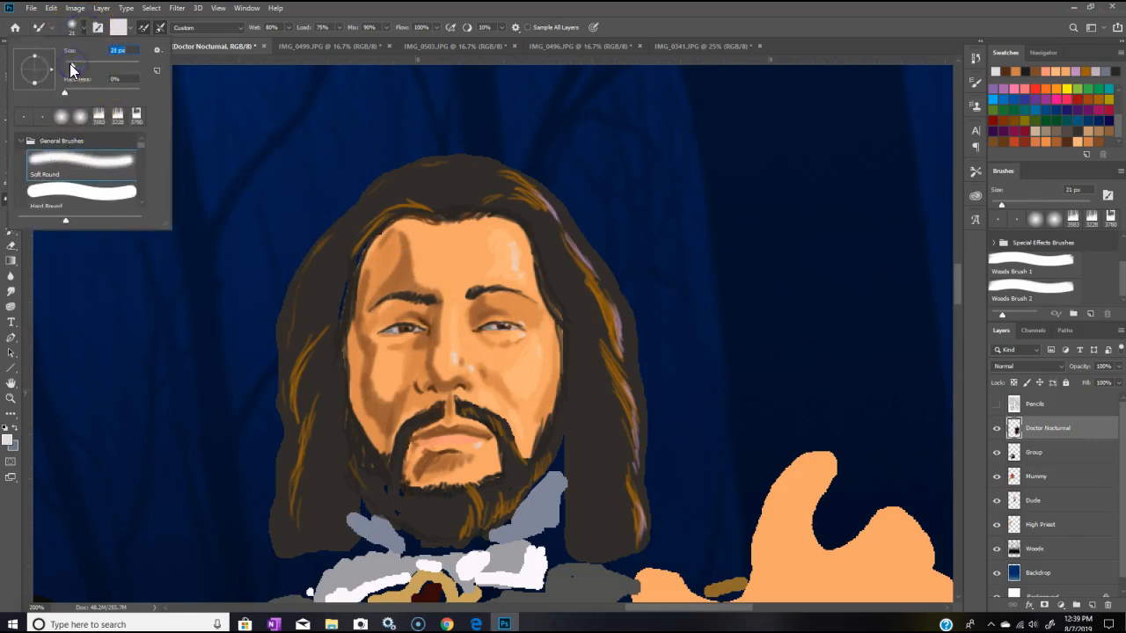
pyautogui.click(69, 65)
pyautogui.click(67, 63)
pyautogui.write('7')
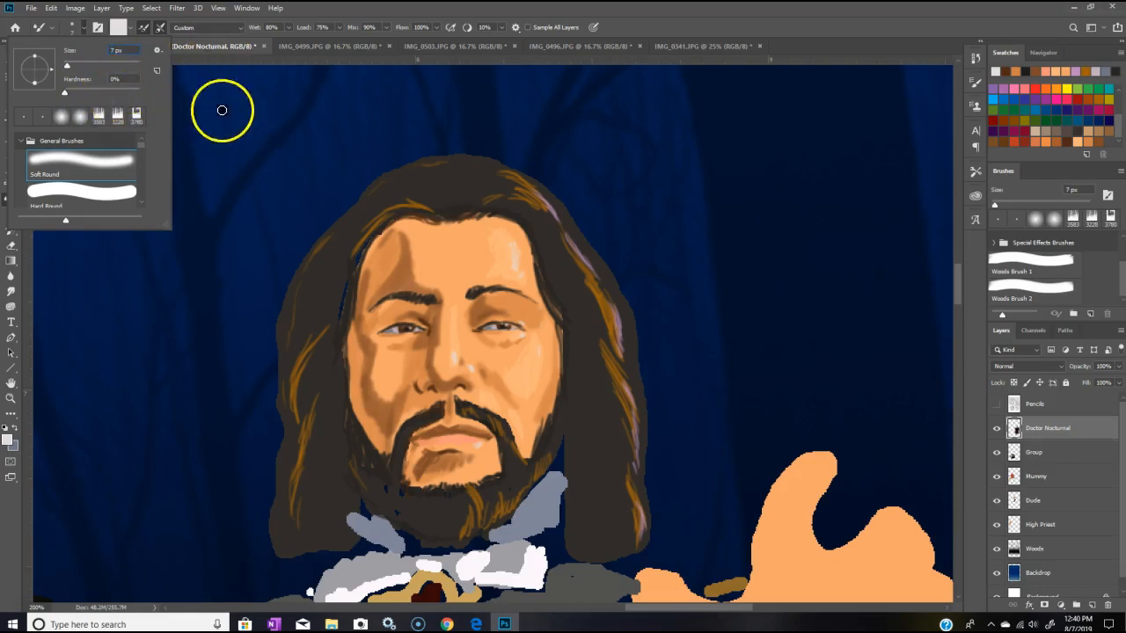
pyautogui.click(566, 12)
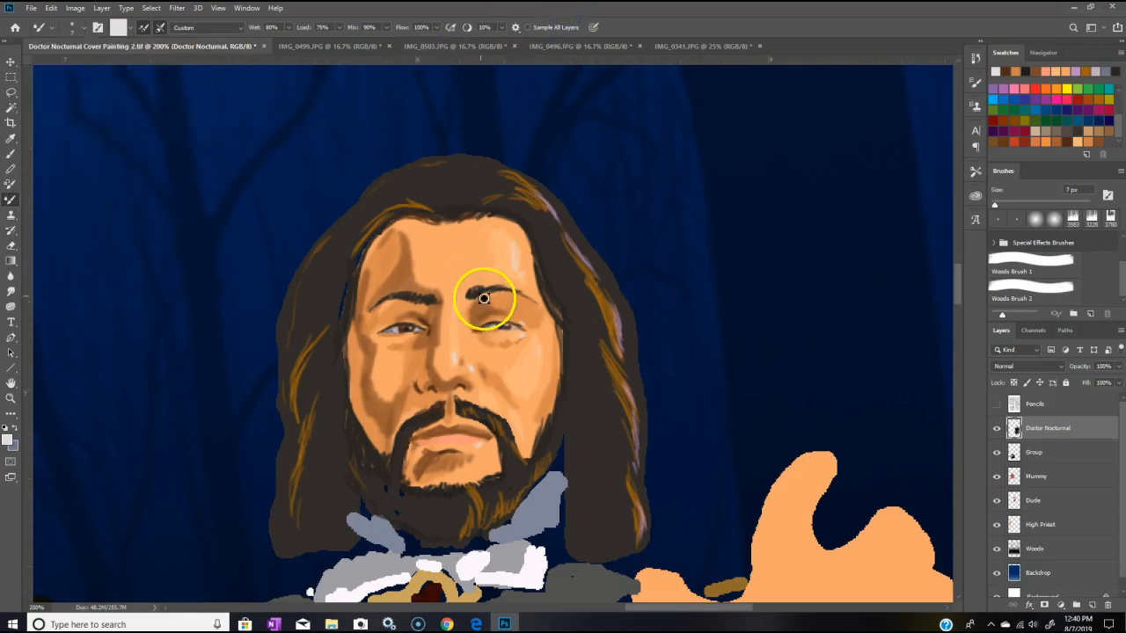
pyautogui.moveTo(489, 291)
pyautogui.mouseDown()
pyautogui.moveTo(477, 294)
pyautogui.moveTo(502, 294)
pyautogui.mouseUp()
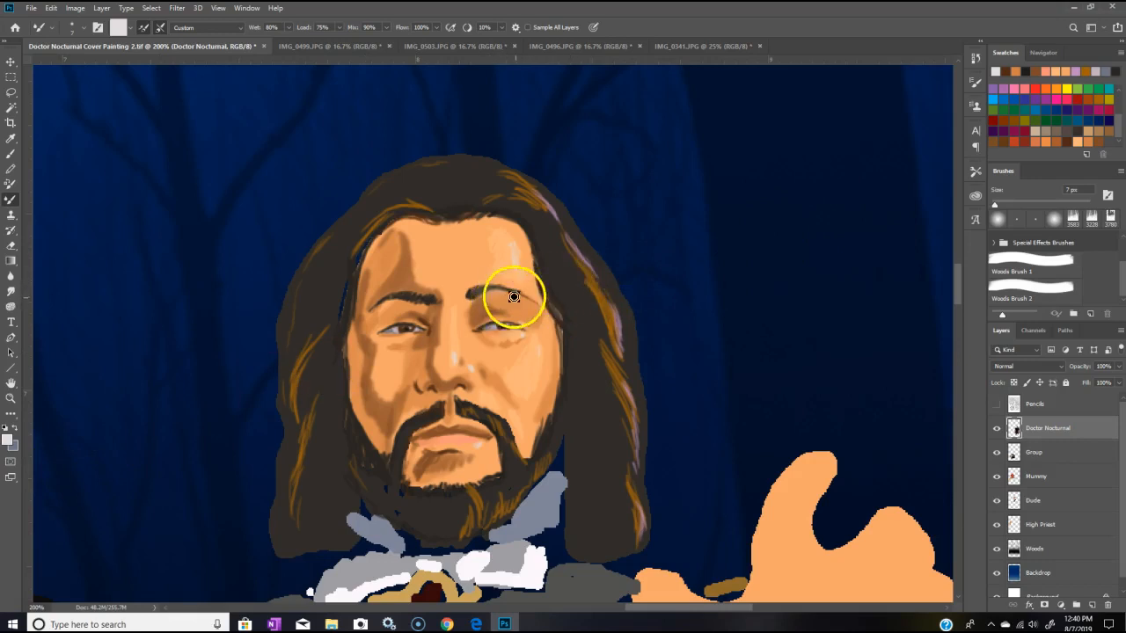
pyautogui.moveTo(492, 304)
pyautogui.mouseDown()
pyautogui.moveTo(469, 324)
pyautogui.moveTo(472, 304)
pyautogui.moveTo(466, 321)
pyautogui.moveTo(476, 312)
pyautogui.moveTo(609, 341)
pyautogui.moveTo(494, 338)
pyautogui.moveTo(460, 329)
pyautogui.mouseUp()
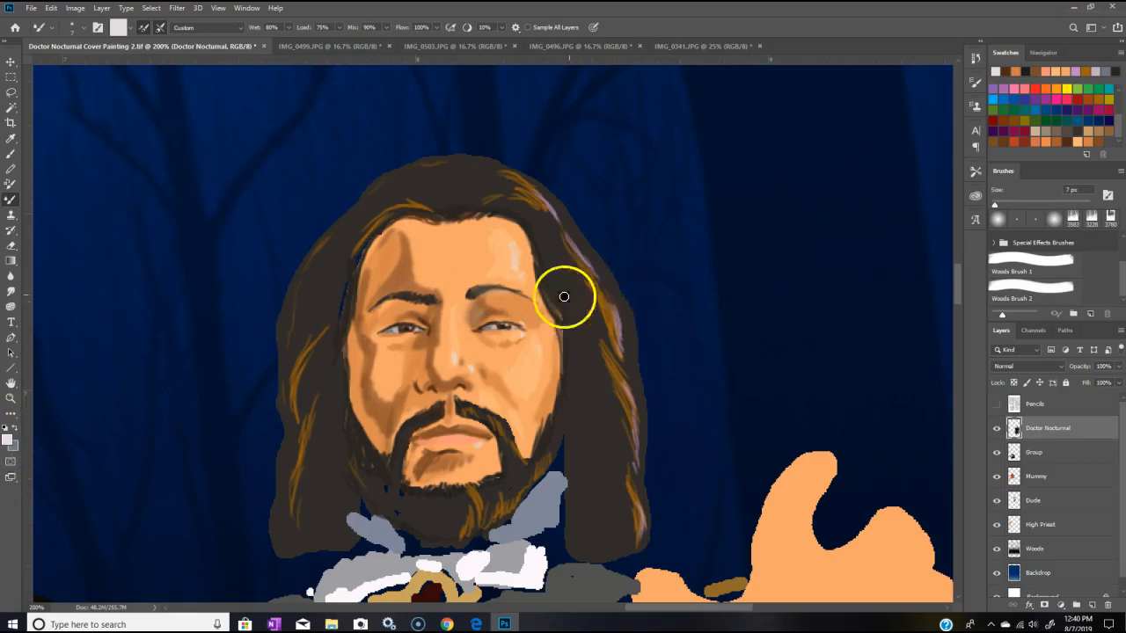
# Step: Load the Mixer Brush with light flesh and soften the forehead's highlight and the shadow edge at the dark temple
pyautogui.click(1082, 138)
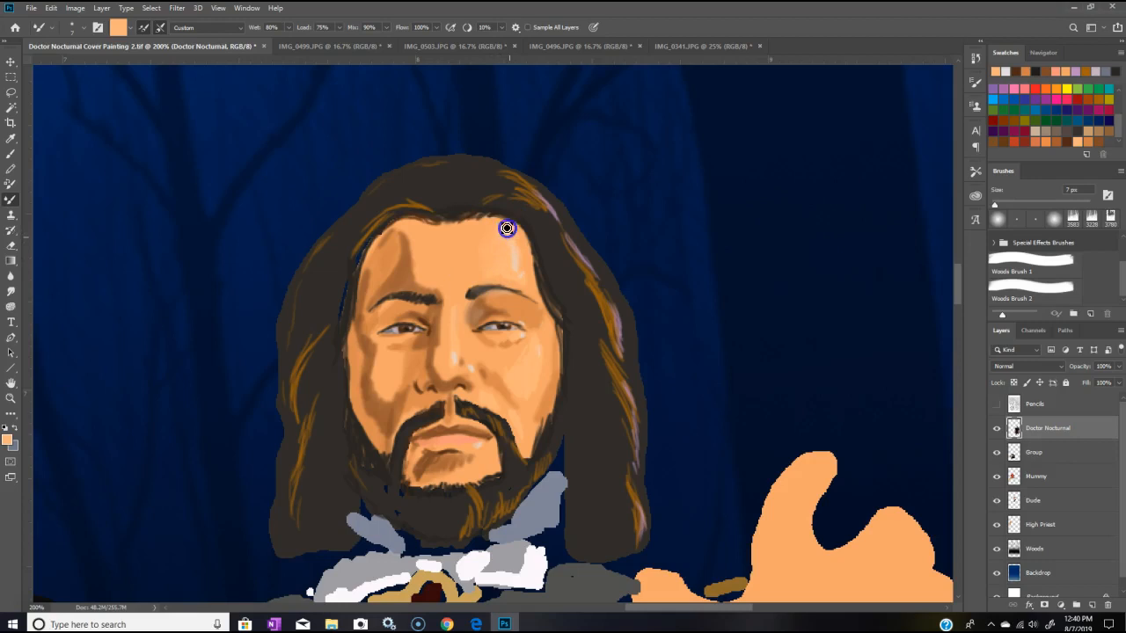
pyautogui.click(506, 258)
pyautogui.click(410, 253)
pyautogui.moveTo(386, 284)
pyautogui.mouseDown()
pyautogui.moveTo(379, 249)
pyautogui.moveTo(389, 229)
pyautogui.moveTo(381, 249)
pyautogui.moveTo(393, 233)
pyautogui.moveTo(384, 243)
pyautogui.moveTo(409, 239)
pyautogui.moveTo(407, 266)
pyautogui.mouseUp()
pyautogui.click(402, 253)
pyautogui.click(402, 277)
pyautogui.click(406, 271)
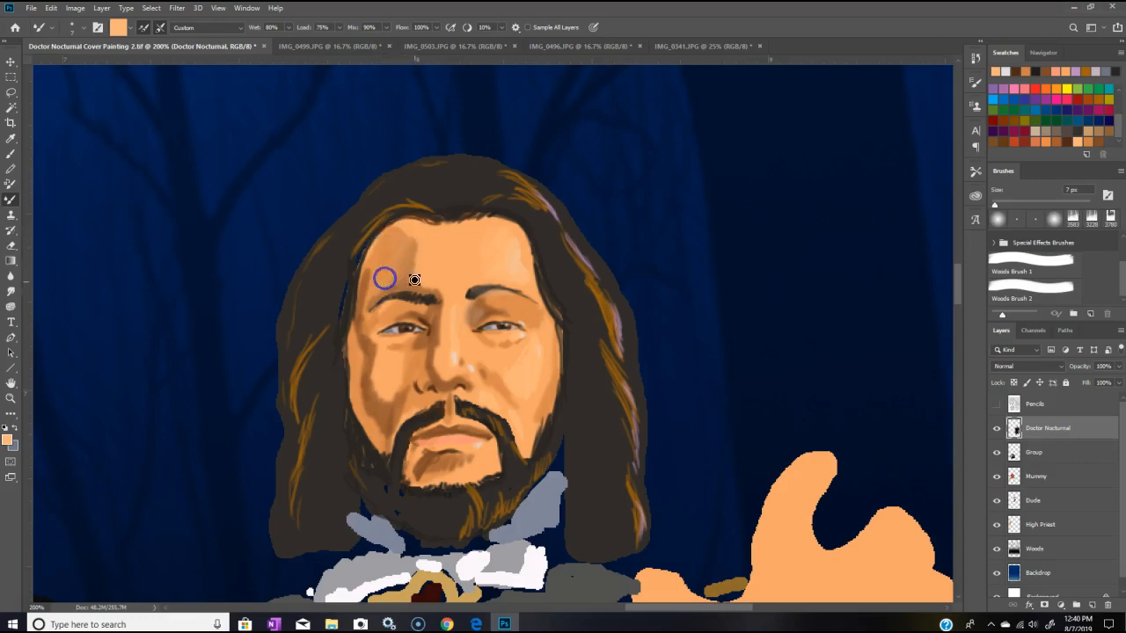
pyautogui.moveTo(417, 248); pyautogui.dragTo(404, 243)
# Step: Blend the shading along the nose bridge and shadowed eye socket, then smooth the nose tip and lit cheek highlights
pyautogui.moveTo(443, 296); pyautogui.dragTo(439, 353)
pyautogui.moveTo(443, 288)
pyautogui.mouseDown()
pyautogui.moveTo(484, 326)
pyautogui.moveTo(415, 322)
pyautogui.moveTo(426, 322)
pyautogui.mouseUp()
pyautogui.moveTo(424, 318)
pyautogui.mouseDown()
pyautogui.moveTo(397, 323)
pyautogui.moveTo(416, 309)
pyautogui.mouseUp()
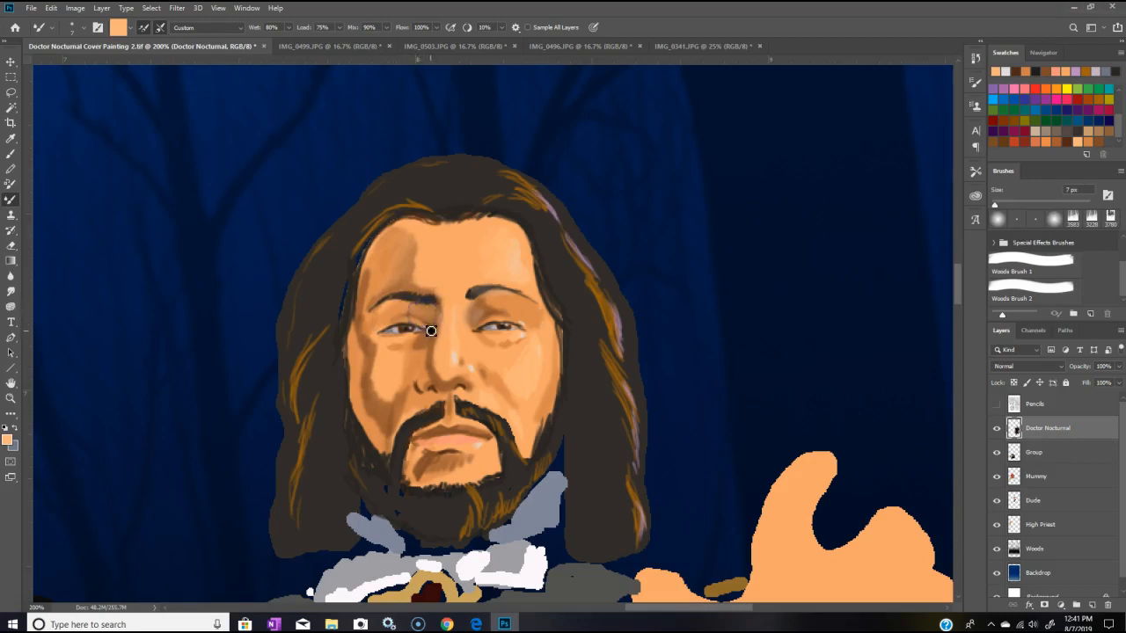
pyautogui.moveTo(427, 336)
pyautogui.mouseDown()
pyautogui.moveTo(509, 369)
pyautogui.moveTo(446, 367)
pyautogui.moveTo(430, 353)
pyautogui.moveTo(524, 380)
pyautogui.moveTo(473, 367)
pyautogui.mouseUp()
pyautogui.moveTo(457, 357)
pyautogui.mouseDown()
pyautogui.moveTo(473, 366)
pyautogui.moveTo(453, 326)
pyautogui.moveTo(468, 355)
pyautogui.moveTo(511, 376)
pyautogui.moveTo(531, 349)
pyautogui.moveTo(505, 326)
pyautogui.moveTo(520, 329)
pyautogui.moveTo(498, 339)
pyautogui.moveTo(527, 325)
pyautogui.moveTo(535, 352)
pyautogui.moveTo(546, 328)
pyautogui.mouseUp()
# Step: Soften the bright forehead highlight and blend the light and dark tones across the lips
pyautogui.moveTo(522, 263)
pyautogui.mouseDown()
pyautogui.moveTo(520, 244)
pyautogui.moveTo(525, 289)
pyautogui.moveTo(510, 278)
pyautogui.mouseUp()
pyautogui.click(478, 443)
pyautogui.moveTo(468, 443)
pyautogui.mouseDown()
pyautogui.moveTo(443, 450)
pyautogui.moveTo(453, 449)
pyautogui.moveTo(443, 435)
pyautogui.moveTo(431, 437)
pyautogui.mouseUp()
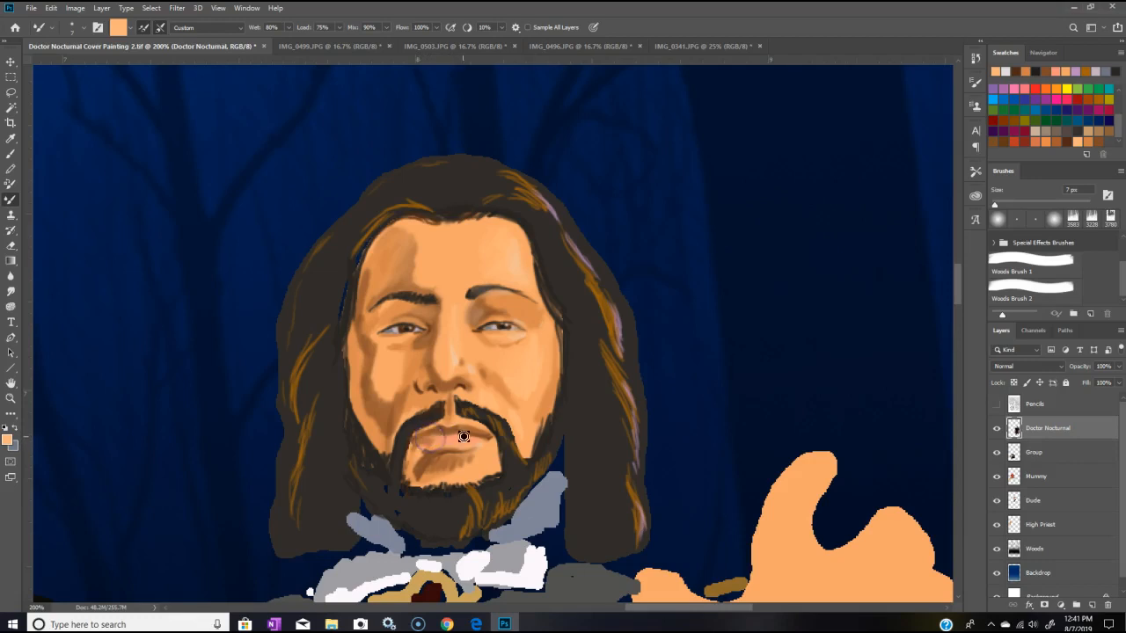
pyautogui.moveTo(434, 438); pyautogui.dragTo(416, 433)
# Step: Blend the shading beneath the nose, around the nostril and beside the lit side of the nose
pyautogui.moveTo(451, 398)
pyautogui.mouseDown()
pyautogui.moveTo(475, 382)
pyautogui.moveTo(439, 385)
pyautogui.mouseUp()
pyautogui.moveTo(443, 401); pyautogui.dragTo(398, 400)
pyautogui.click(477, 351)
# Step: Smooth the dark cheek and jaw shadow into the flesh tone up to the under-eye area and nose bridge
pyautogui.moveTo(477, 351)
pyautogui.mouseDown()
pyautogui.moveTo(384, 344)
pyautogui.moveTo(363, 387)
pyautogui.mouseUp()
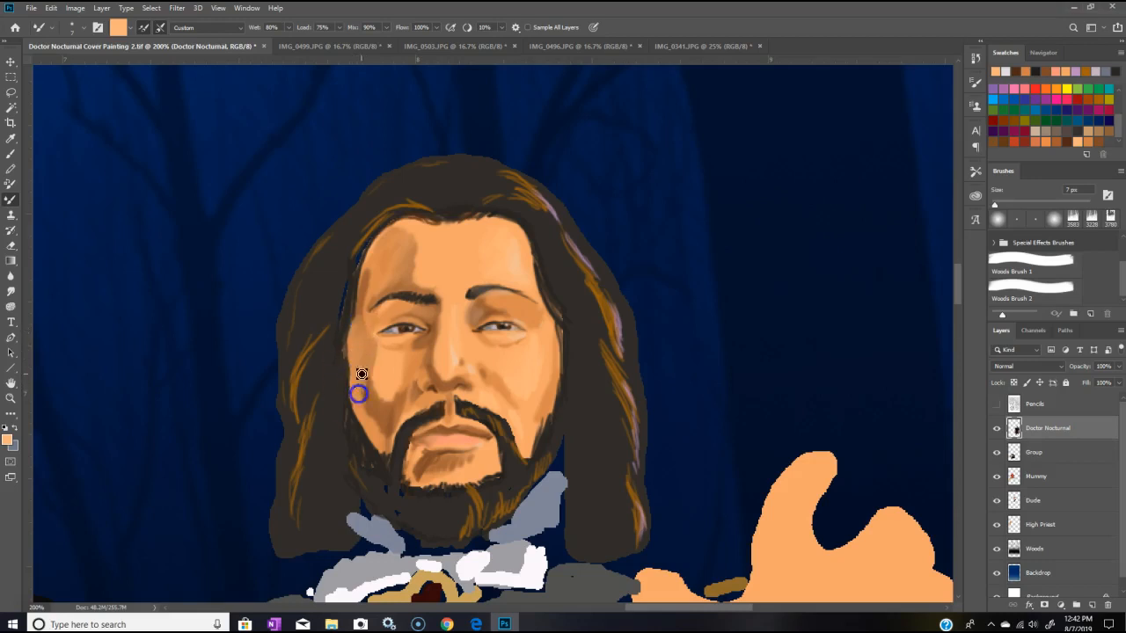
pyautogui.moveTo(377, 394); pyautogui.dragTo(380, 430)
pyautogui.moveTo(389, 410)
pyautogui.mouseDown()
pyautogui.moveTo(377, 364)
pyautogui.moveTo(395, 349)
pyautogui.moveTo(403, 388)
pyautogui.mouseUp()
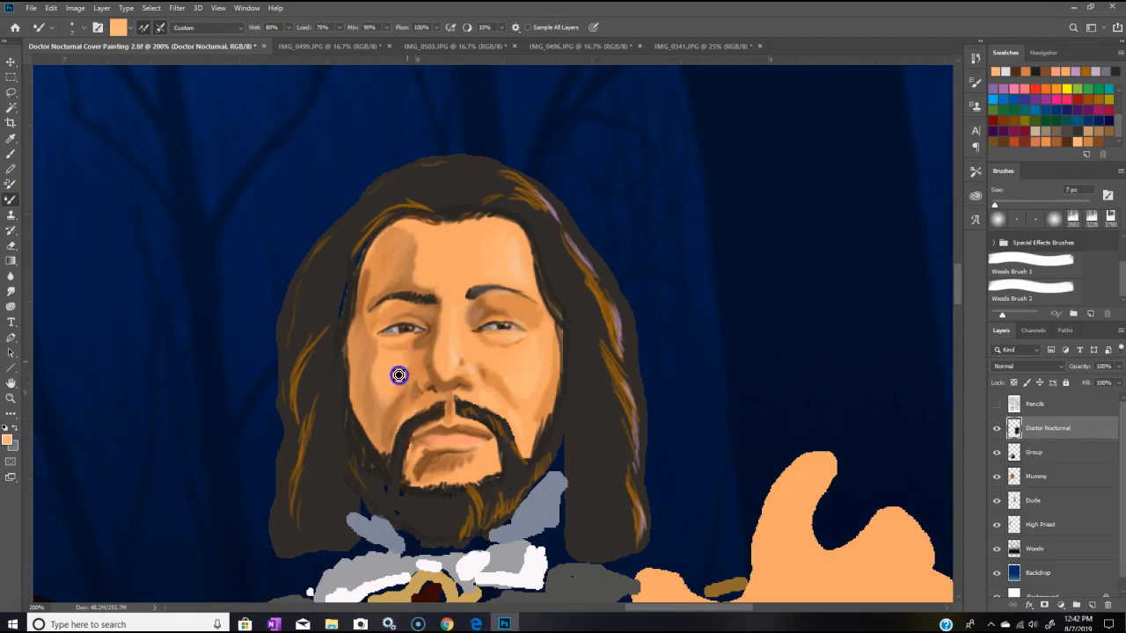
pyautogui.moveTo(398, 364)
pyautogui.mouseDown()
pyautogui.moveTo(425, 340)
pyautogui.moveTo(393, 342)
pyautogui.mouseUp()
pyautogui.moveTo(455, 313); pyautogui.dragTo(455, 312)
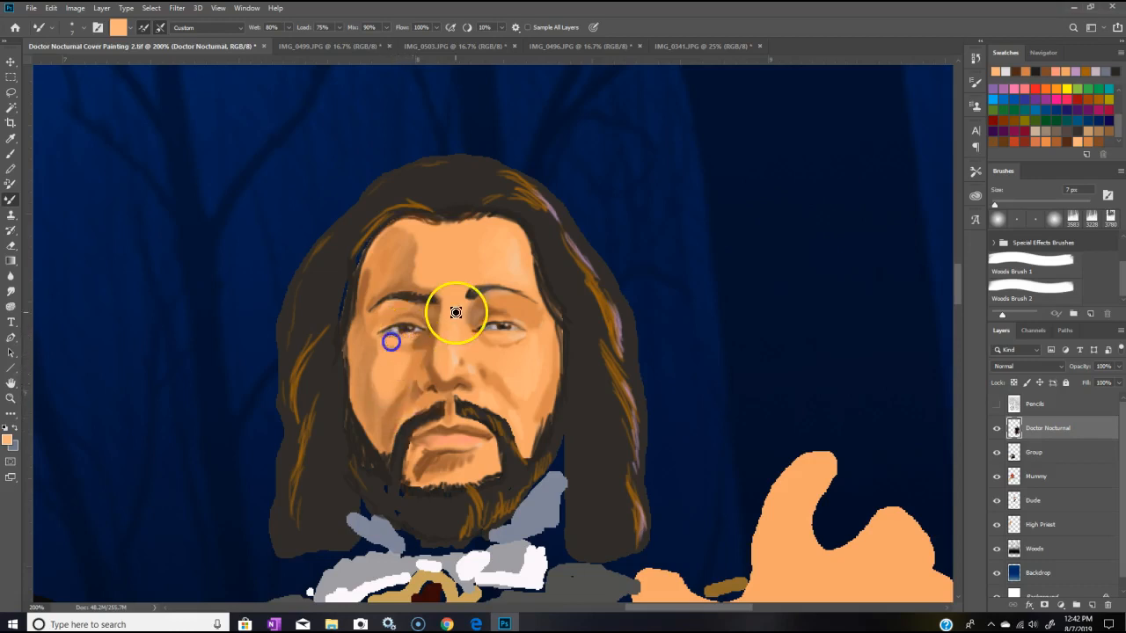
# Step: Blend the beard and hair edges into the skin along the jaw and both sides of the face
pyautogui.click(403, 456)
pyautogui.moveTo(462, 407)
pyautogui.mouseDown()
pyautogui.moveTo(444, 393)
pyautogui.moveTo(470, 405)
pyautogui.moveTo(460, 405)
pyautogui.mouseUp()
pyautogui.moveTo(444, 363)
pyautogui.mouseDown()
pyautogui.moveTo(377, 331)
pyautogui.moveTo(364, 427)
pyautogui.moveTo(378, 459)
pyautogui.mouseUp()
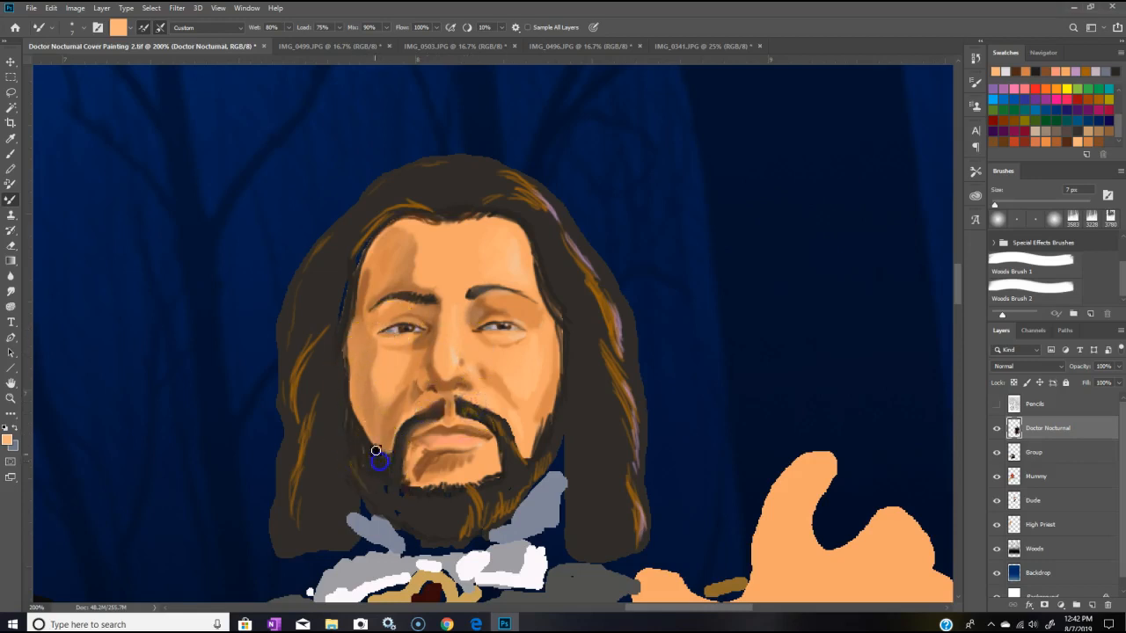
pyautogui.moveTo(344, 384); pyautogui.dragTo(350, 321)
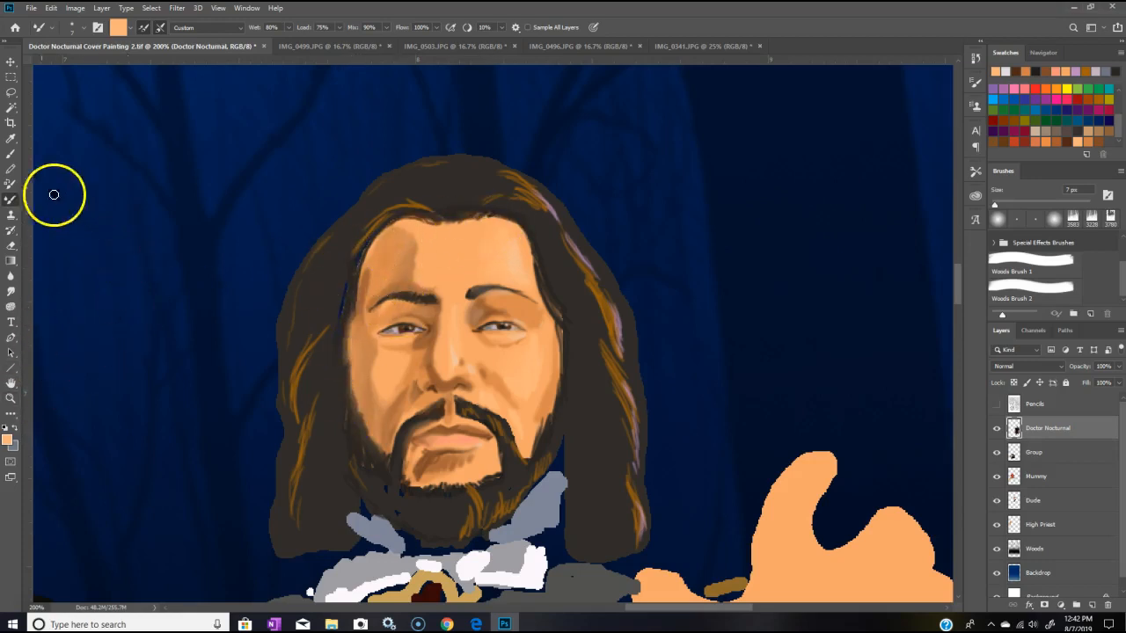
pyautogui.moveTo(550, 423)
pyautogui.mouseDown()
pyautogui.moveTo(558, 322)
pyautogui.moveTo(564, 388)
pyautogui.moveTo(572, 345)
pyautogui.moveTo(561, 335)
pyautogui.moveTo(568, 369)
pyautogui.mouseUp()
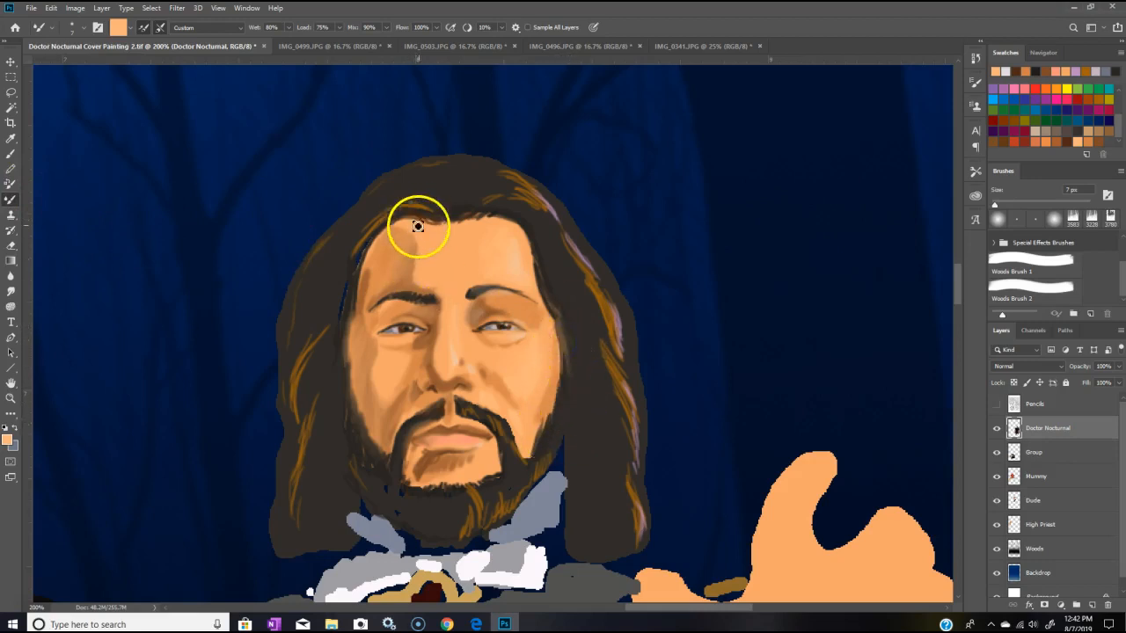
# Step: Blend the orange strands above the forehead into the dark hair and soften the moustache edges around the mouth
pyautogui.moveTo(397, 211)
pyautogui.mouseDown()
pyautogui.moveTo(351, 263)
pyautogui.moveTo(425, 197)
pyautogui.moveTo(438, 212)
pyautogui.moveTo(395, 190)
pyautogui.moveTo(429, 207)
pyautogui.moveTo(381, 206)
pyautogui.mouseUp()
pyautogui.click(448, 208)
pyautogui.moveTo(528, 196)
pyautogui.mouseDown()
pyautogui.moveTo(482, 206)
pyautogui.moveTo(534, 201)
pyautogui.mouseUp()
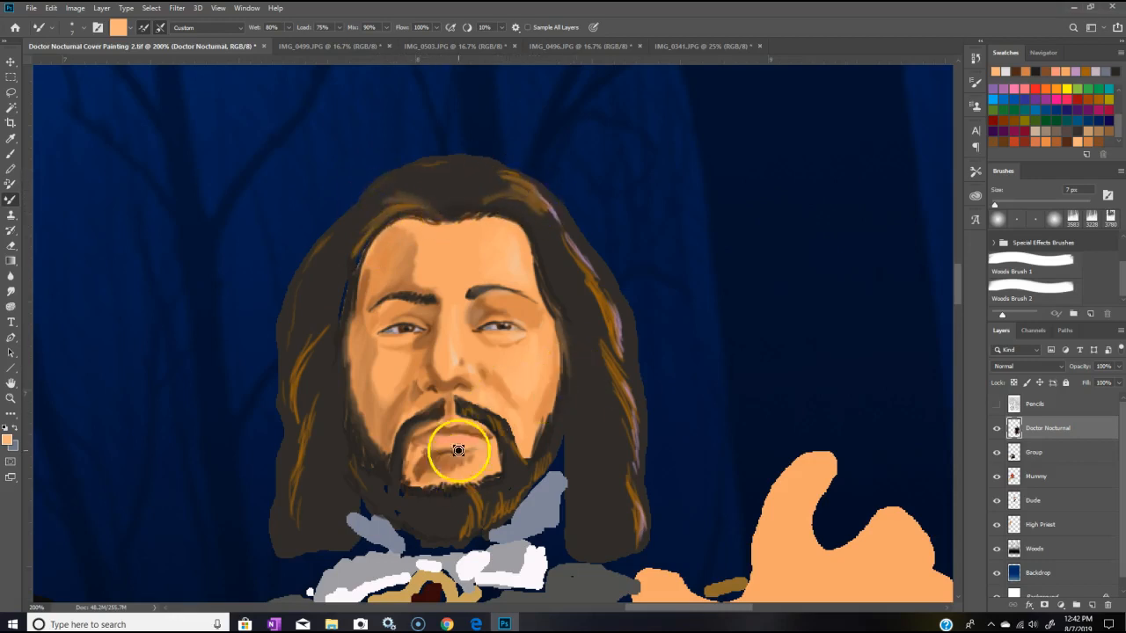
pyautogui.click(455, 401)
pyautogui.moveTo(502, 422); pyautogui.dragTo(512, 444)
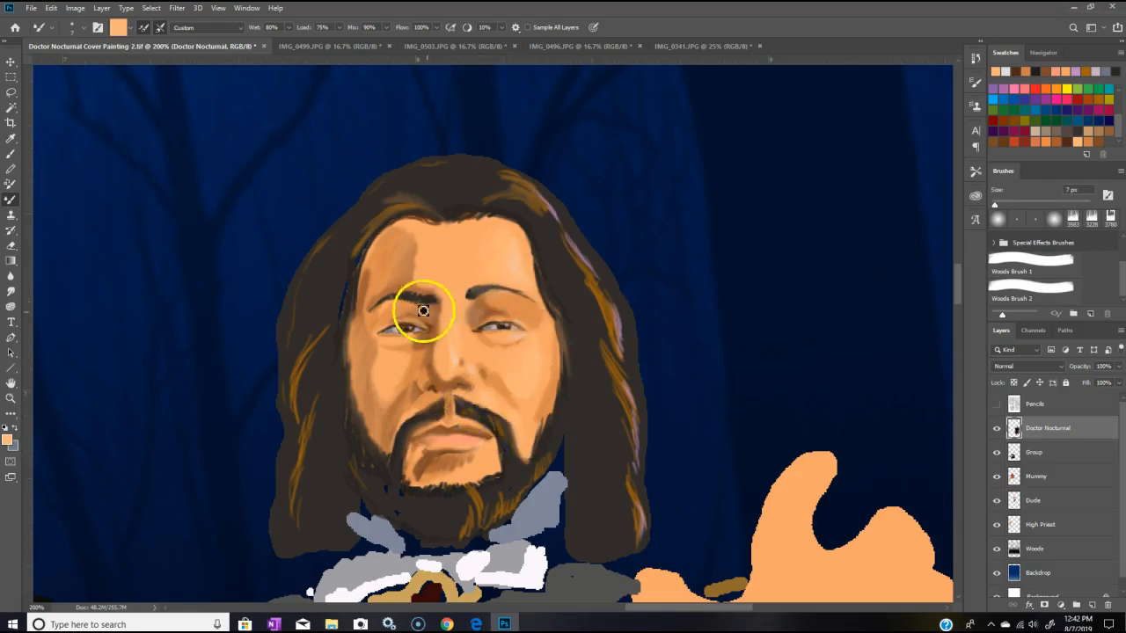
# Step: Smooth the skin tones beneath the eye, at its outer corner and up the temple beside the shaded forehead
pyautogui.click(420, 343)
pyautogui.moveTo(408, 335)
pyautogui.mouseDown()
pyautogui.moveTo(439, 346)
pyautogui.moveTo(413, 336)
pyautogui.mouseUp()
pyautogui.click(435, 347)
pyautogui.click(374, 323)
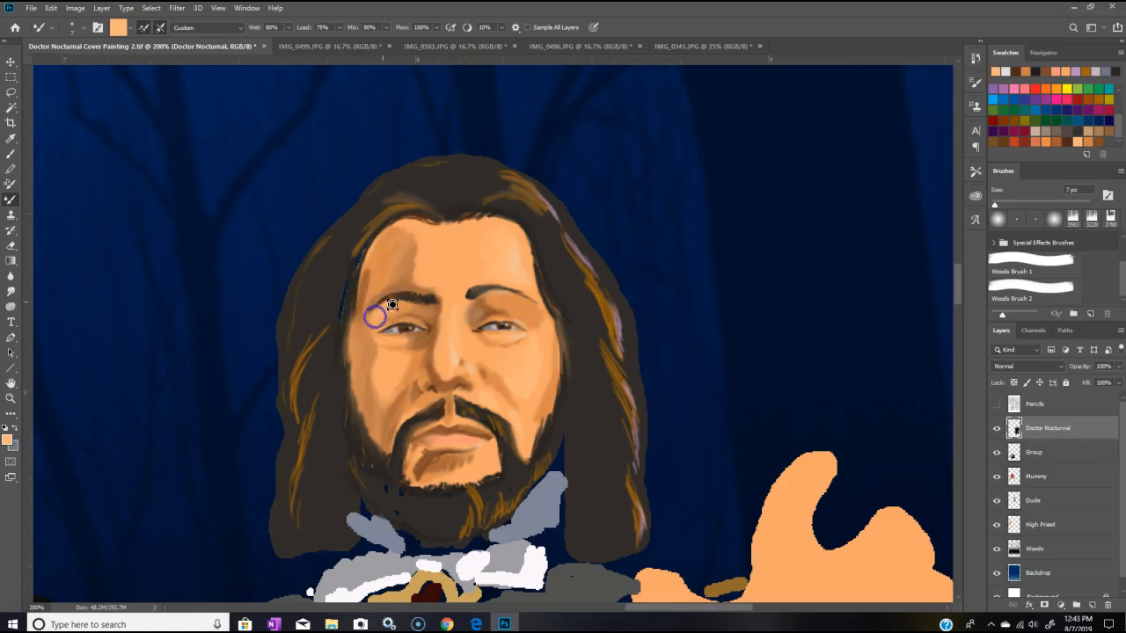
pyautogui.moveTo(367, 284)
pyautogui.mouseDown()
pyautogui.moveTo(379, 255)
pyautogui.moveTo(420, 239)
pyautogui.moveTo(404, 248)
pyautogui.moveTo(397, 286)
pyautogui.moveTo(389, 280)
pyautogui.moveTo(368, 303)
pyautogui.moveTo(396, 279)
pyautogui.moveTo(367, 300)
pyautogui.moveTo(375, 271)
pyautogui.mouseUp()
pyautogui.click(375, 266)
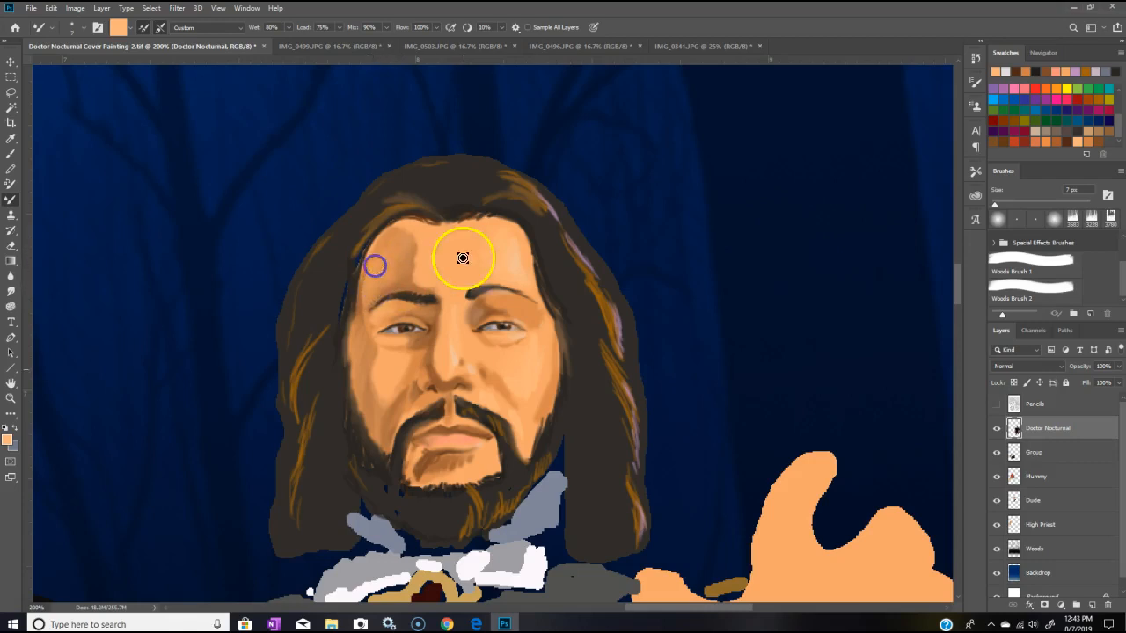
# Step: Blend the cheek shading beside the nose and moustache up toward the under-eye area
pyautogui.moveTo(418, 397); pyautogui.dragTo(413, 393)
pyautogui.moveTo(407, 385)
pyautogui.mouseDown()
pyautogui.moveTo(385, 414)
pyautogui.moveTo(394, 395)
pyautogui.moveTo(417, 400)
pyautogui.moveTo(402, 413)
pyautogui.moveTo(449, 349)
pyautogui.moveTo(408, 358)
pyautogui.mouseUp()
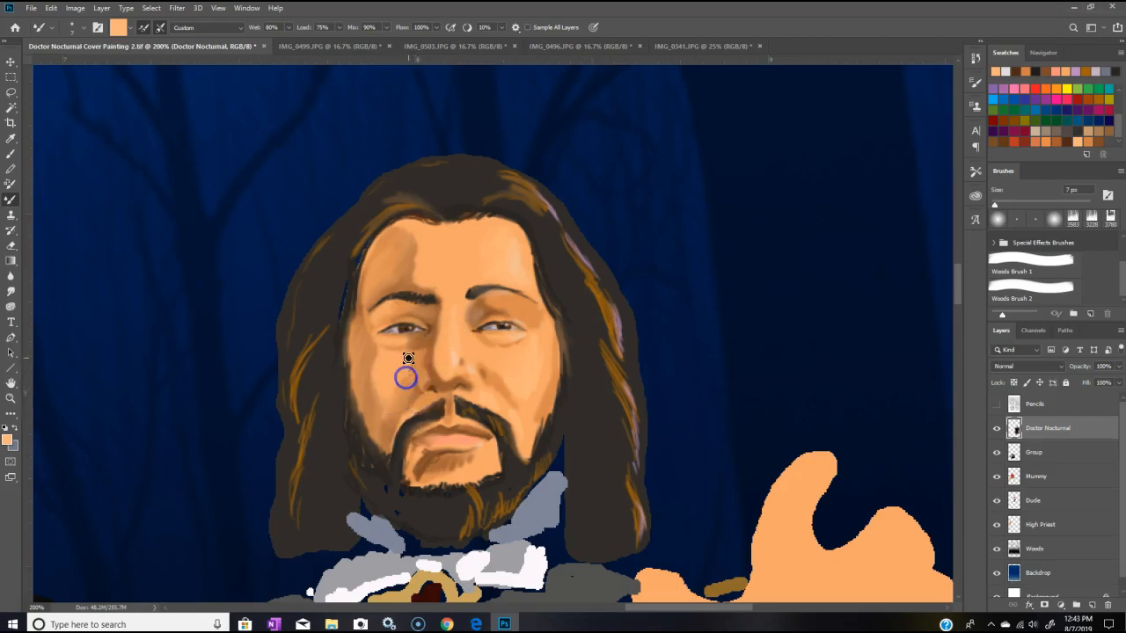
pyautogui.moveTo(386, 398); pyautogui.dragTo(430, 349)
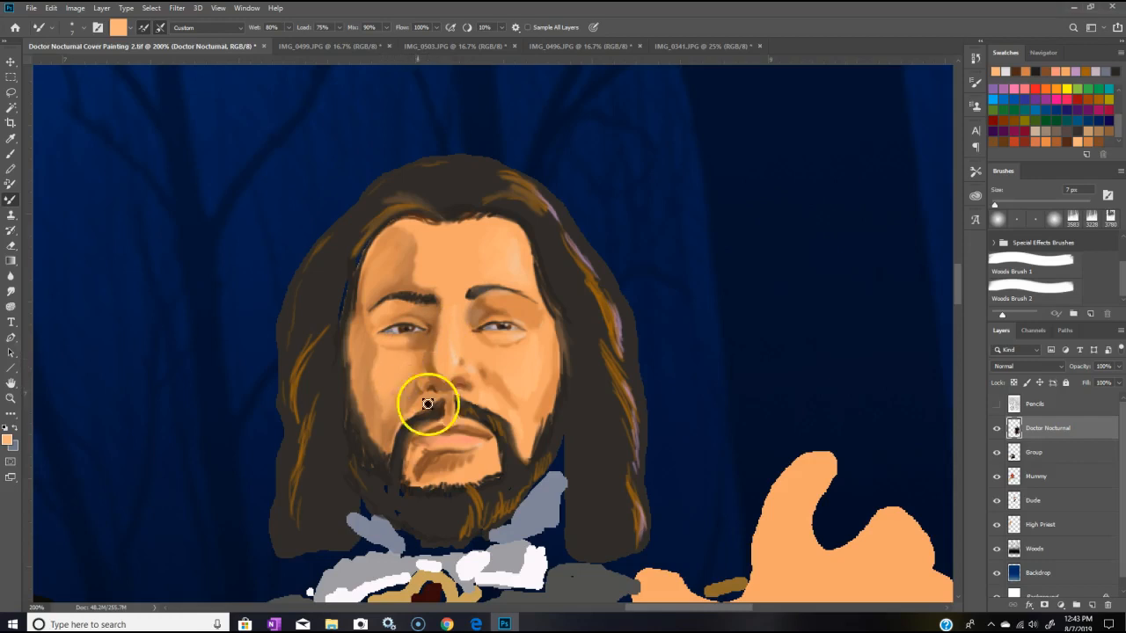
# Step: Sample the dark hair colour and paint fine 4 px Brush strokes along the beard edges on both sides of the jaw
pyautogui.click(11, 155)
pyautogui.click(14, 427)
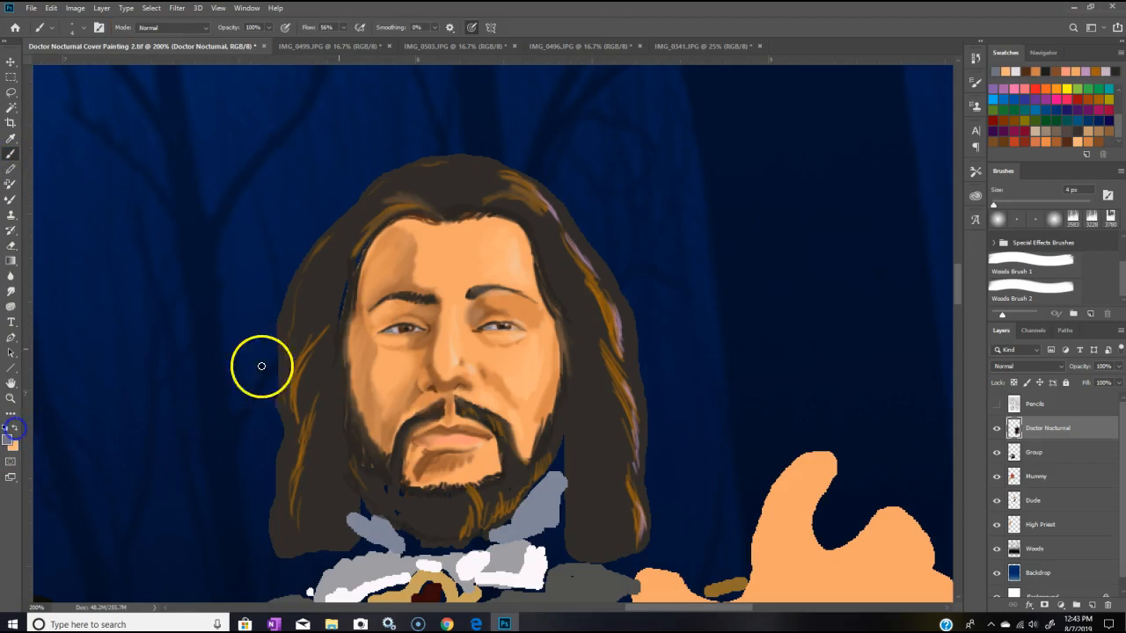
pyautogui.click(1080, 139)
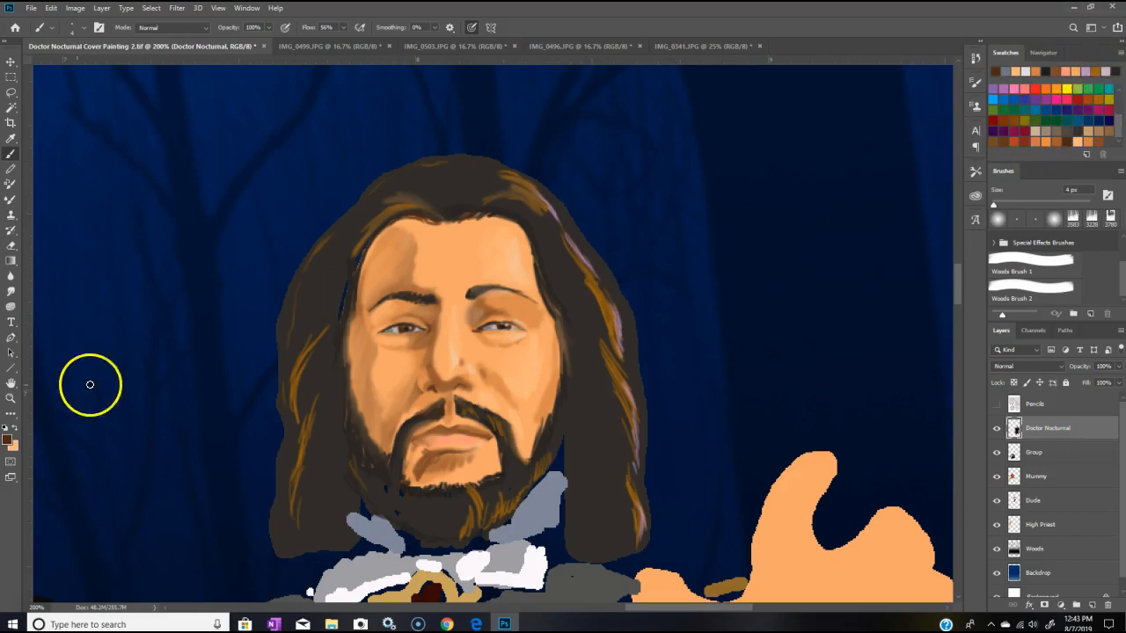
pyautogui.click(10, 138)
pyautogui.click(453, 181)
pyautogui.click(10, 154)
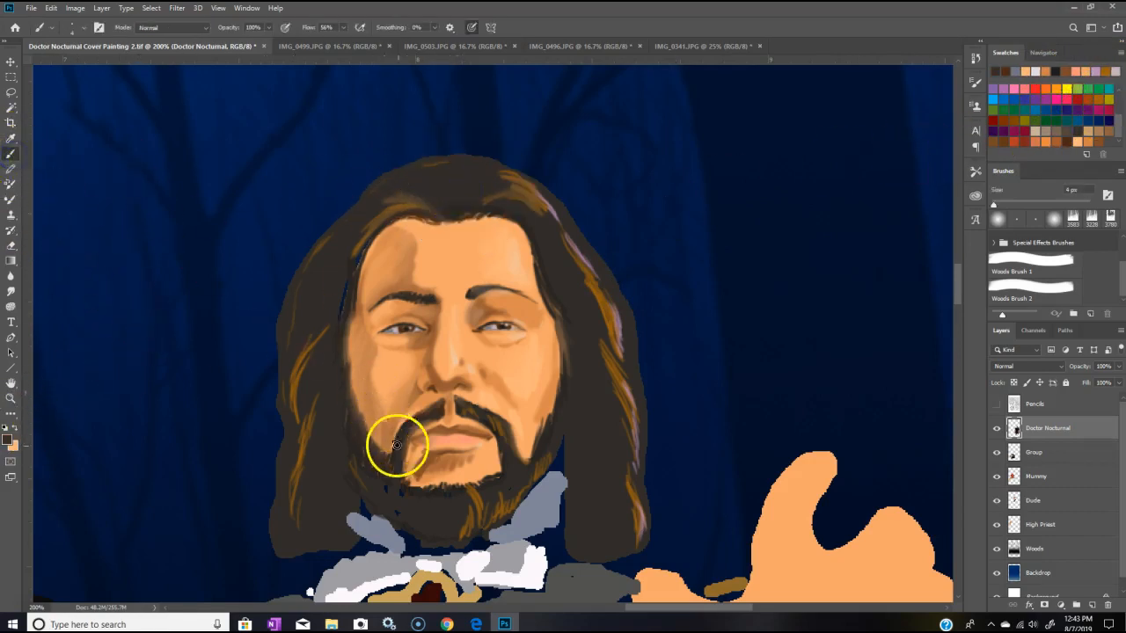
pyautogui.moveTo(389, 455); pyautogui.dragTo(385, 457)
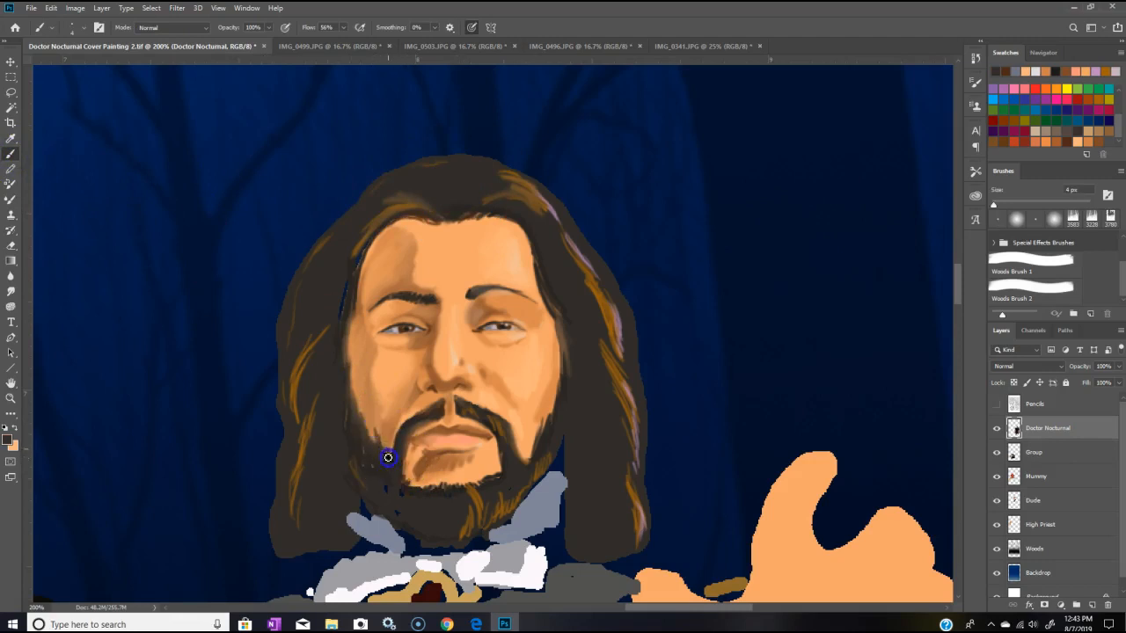
pyautogui.moveTo(365, 432); pyautogui.dragTo(355, 409)
pyautogui.click(541, 436)
pyautogui.moveTo(533, 437); pyautogui.dragTo(554, 381)
# Step: Paint dark hair strokes along both sides of the face from forehead to cheek, covering the blue gap beside the temple
pyautogui.moveTo(349, 347); pyautogui.dragTo(356, 301)
pyautogui.moveTo(337, 371); pyautogui.dragTo(382, 247)
pyautogui.click(371, 243)
pyautogui.moveTo(356, 310); pyautogui.dragTo(359, 286)
pyautogui.moveTo(348, 347); pyautogui.dragTo(354, 294)
pyautogui.moveTo(349, 372); pyautogui.dragTo(344, 327)
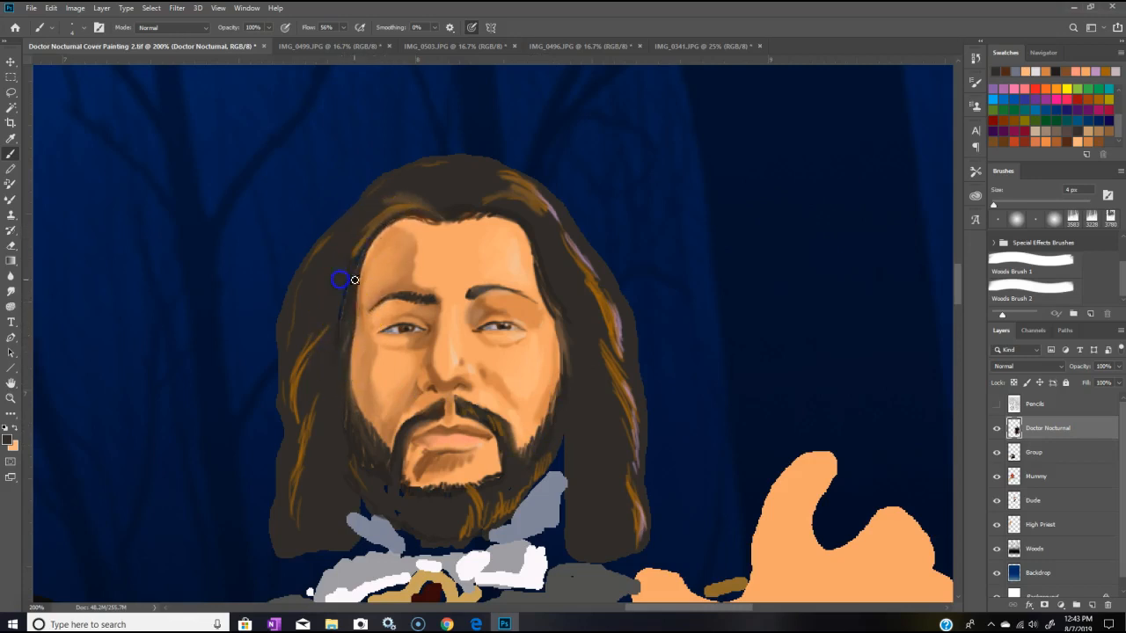
pyautogui.moveTo(543, 298); pyautogui.dragTo(590, 377)
pyautogui.moveTo(539, 267); pyautogui.dragTo(538, 295)
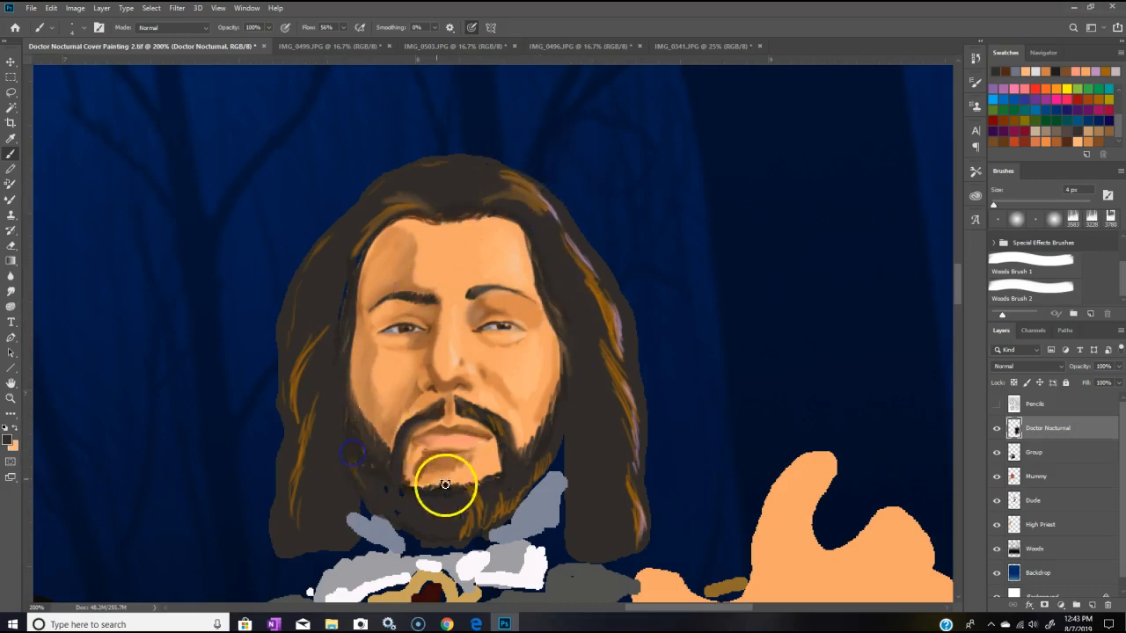
# Step: Find and select the Kyle's Paintbox - Wet Blender 50 brush preset for blending
pyautogui.click(13, 198)
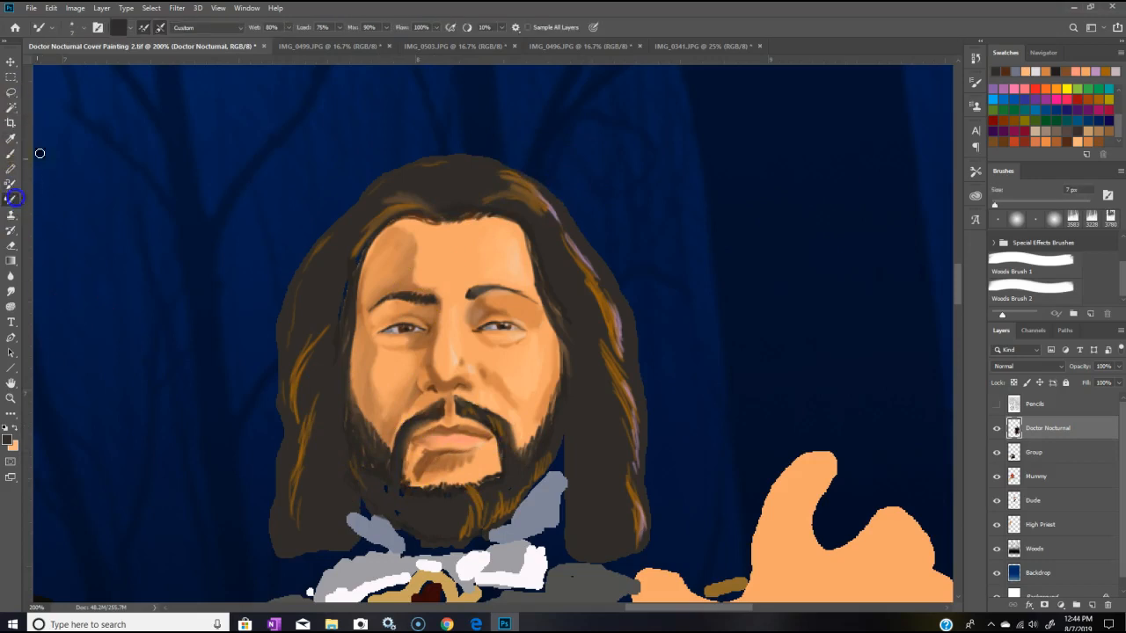
pyautogui.click(83, 33)
pyautogui.click(55, 142)
pyautogui.click(85, 120)
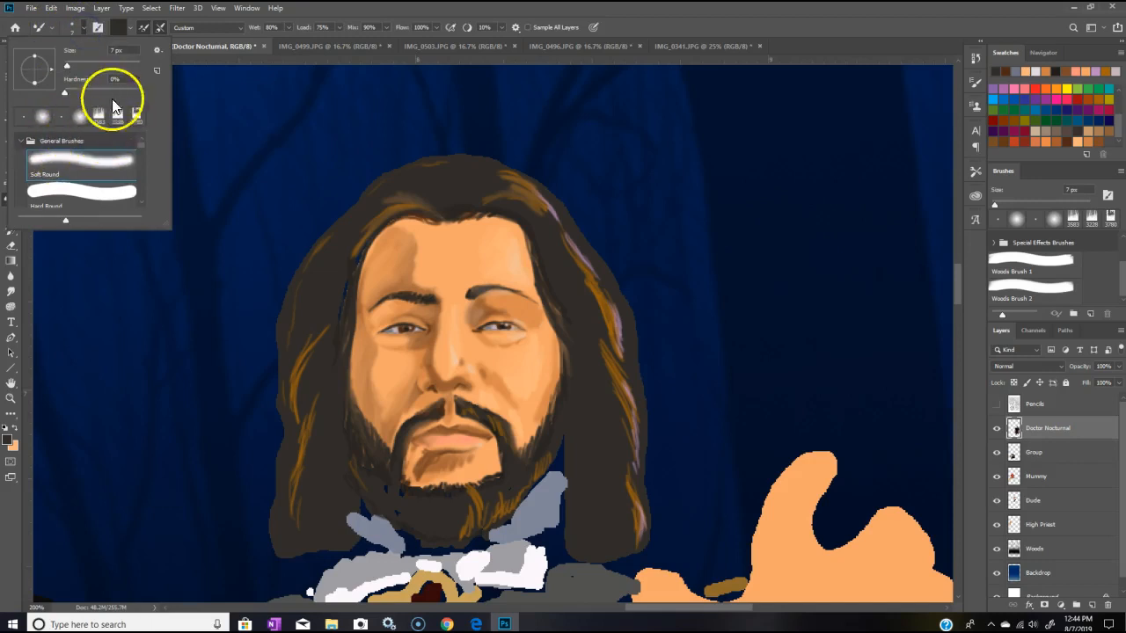
pyautogui.click(141, 184)
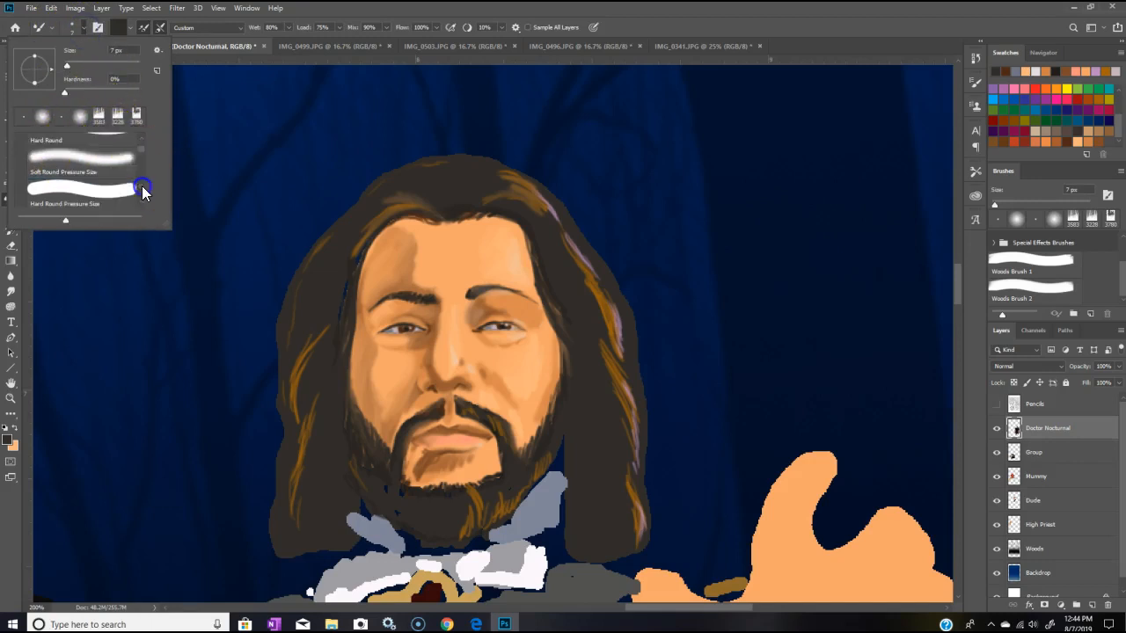
pyautogui.click(142, 192)
pyautogui.click(141, 195)
pyautogui.click(140, 196)
pyautogui.moveTo(138, 161)
pyautogui.mouseDown()
pyautogui.moveTo(141, 173)
pyautogui.moveTo(137, 162)
pyautogui.mouseUp()
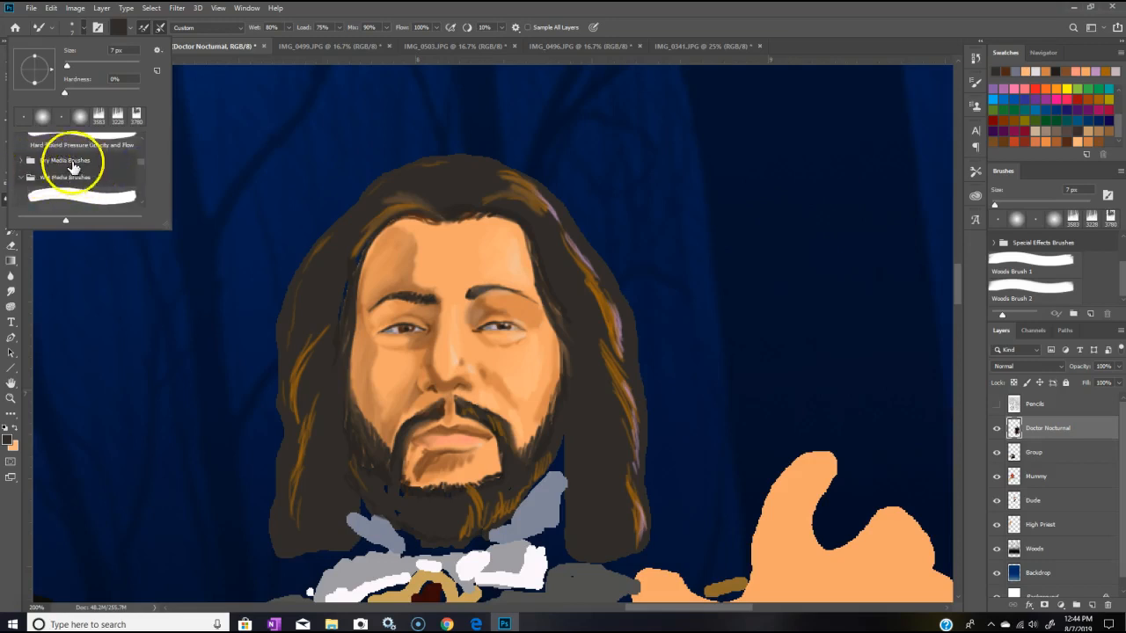
pyautogui.click(142, 200)
pyautogui.click(141, 200)
pyautogui.click(142, 201)
pyautogui.click(141, 201)
pyautogui.click(141, 200)
pyautogui.click(140, 200)
pyautogui.click(140, 199)
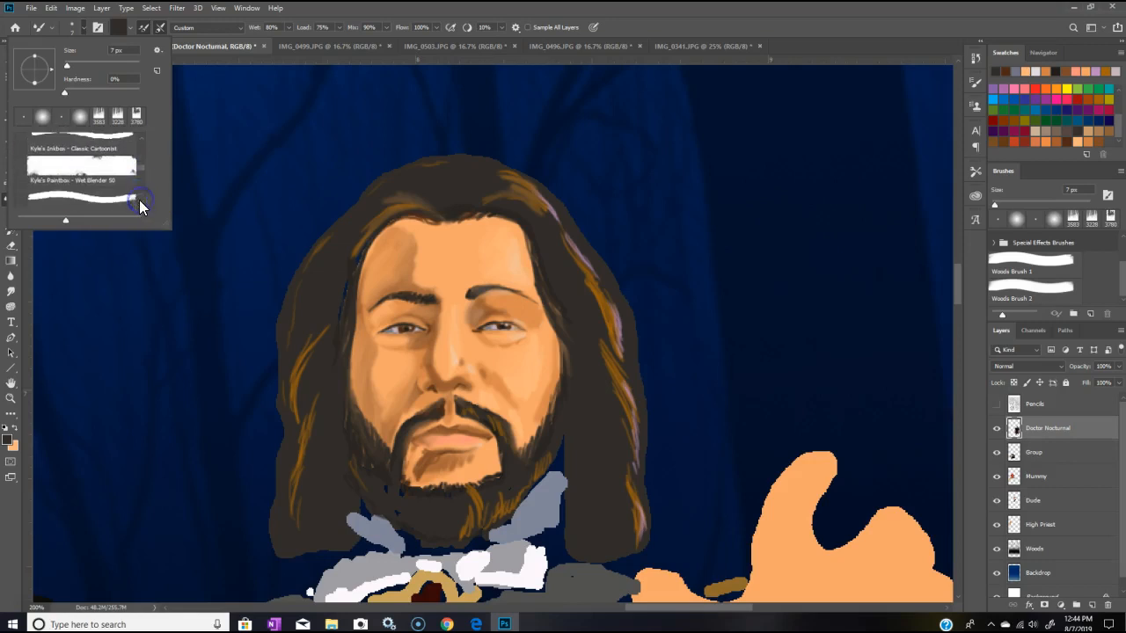
pyautogui.click(98, 169)
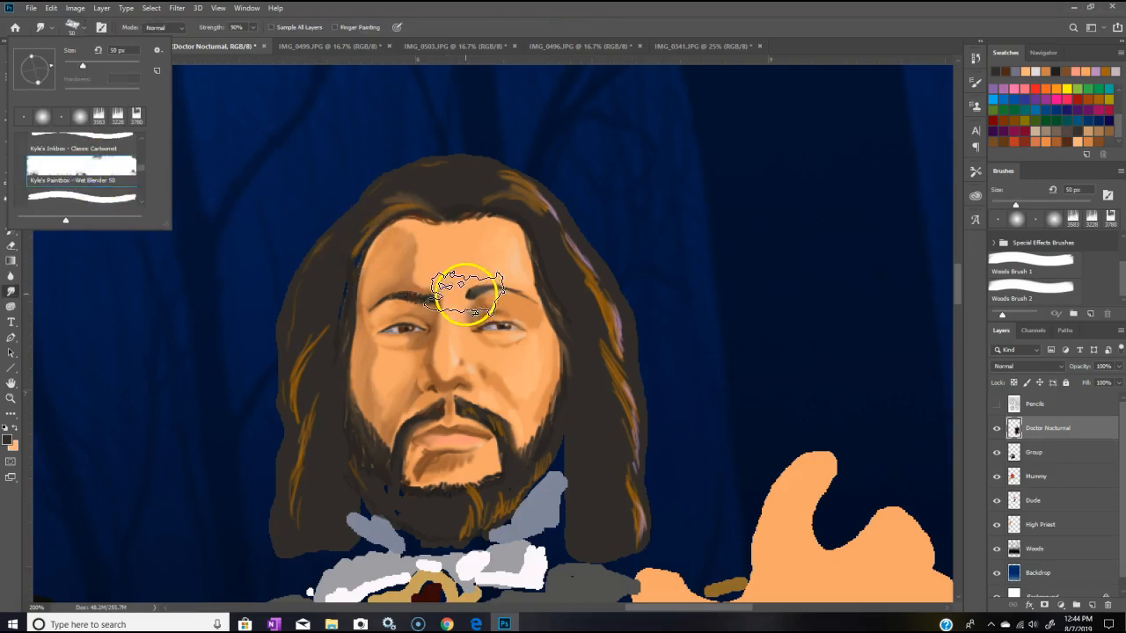
pyautogui.press('Return')
# Step: Try smudging the forehead with the 50 px Wet Blender brush, and undo the stroke
pyautogui.moveTo(434, 250); pyautogui.dragTo(432, 264)
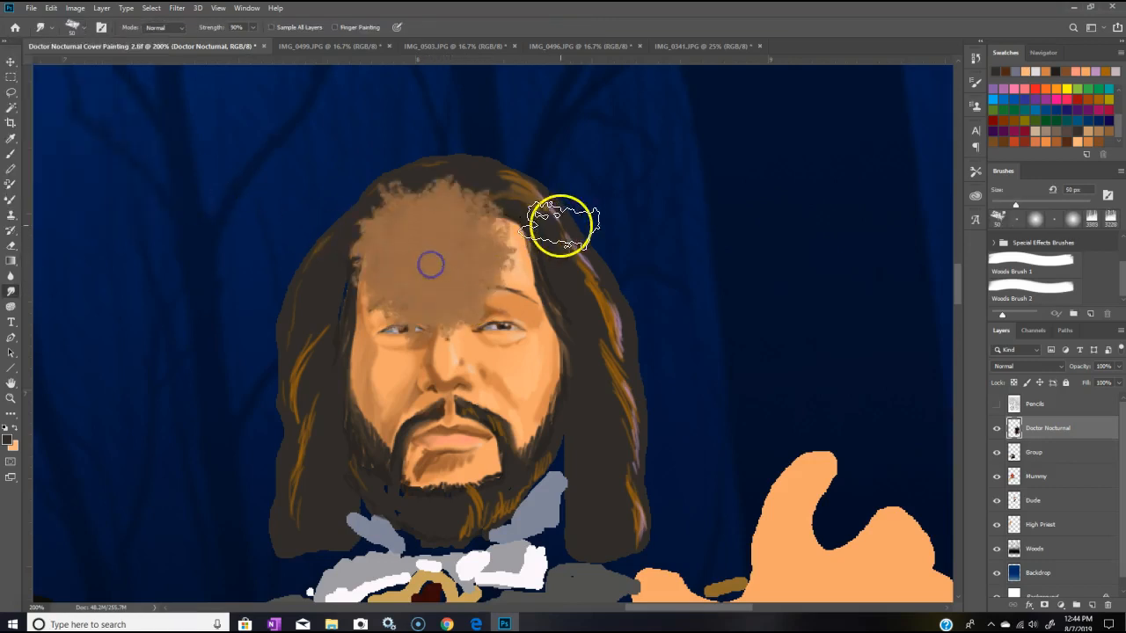
pyautogui.click(52, 9)
pyautogui.click(55, 20)
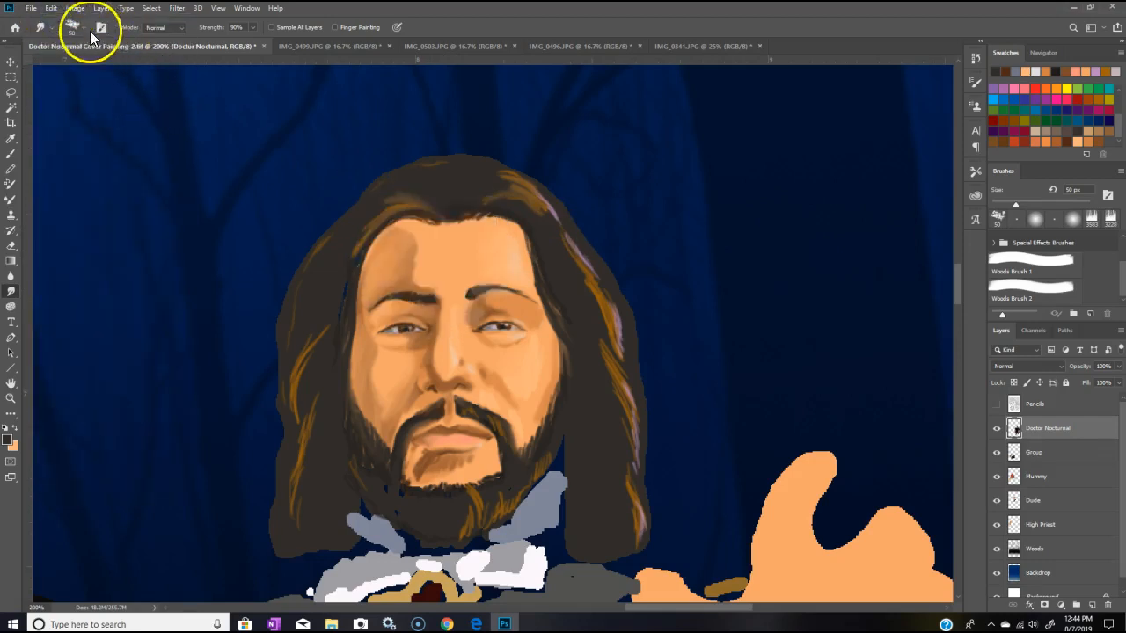
# Step: Soften the forehead shadow using a Soft Round smudge tip at 29 px, undoing the last stroke
pyautogui.click(79, 28)
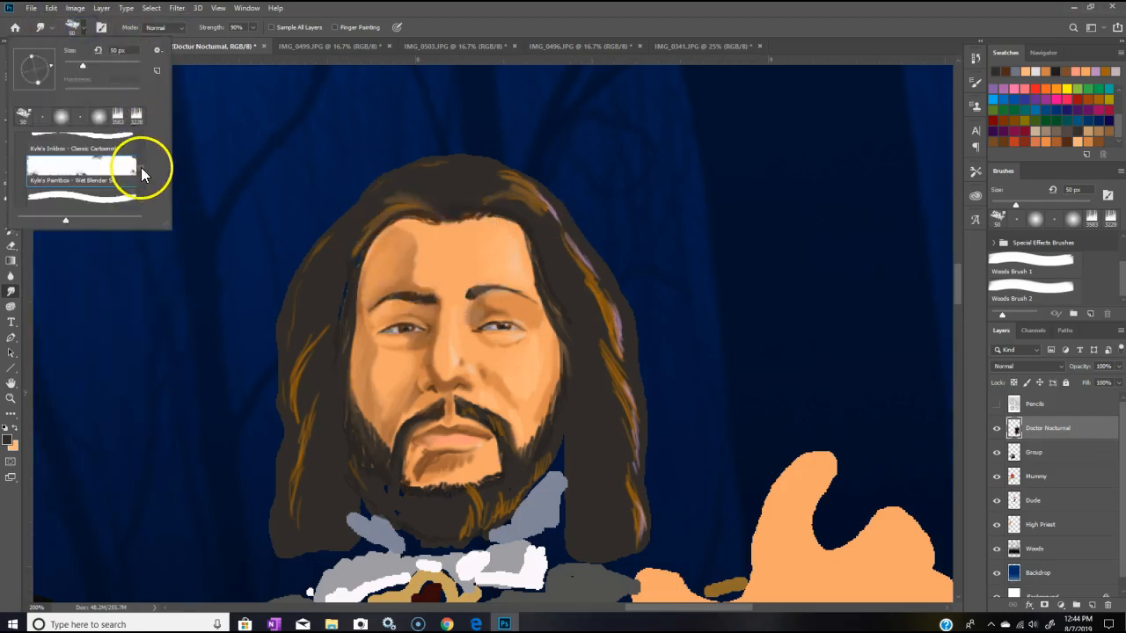
pyautogui.moveTo(139, 169); pyautogui.dragTo(145, 136)
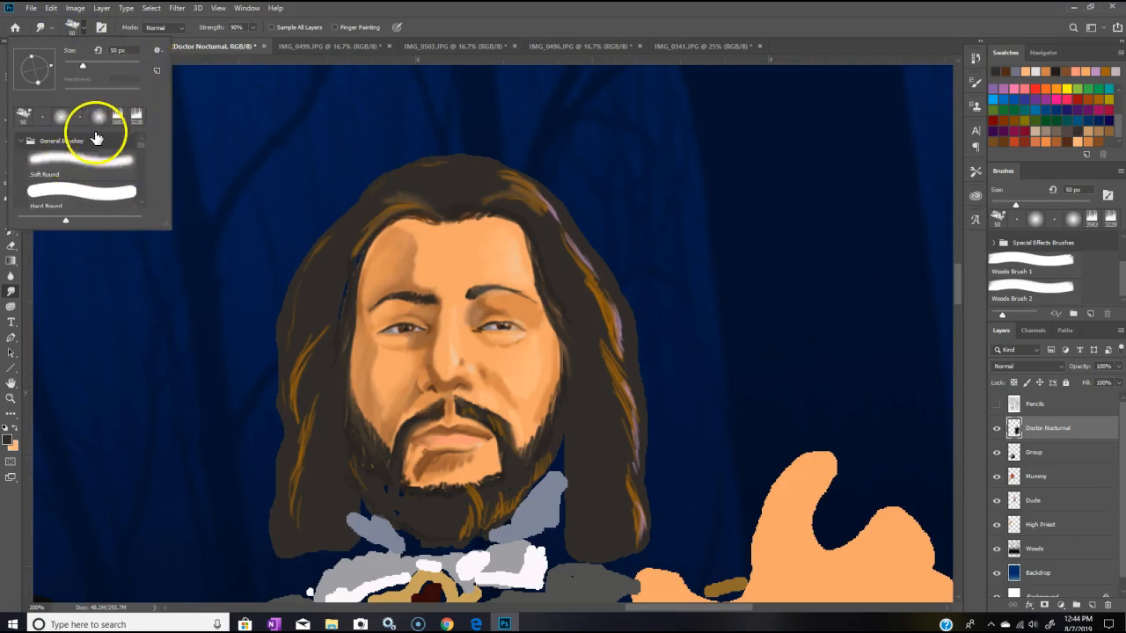
pyautogui.click(61, 117)
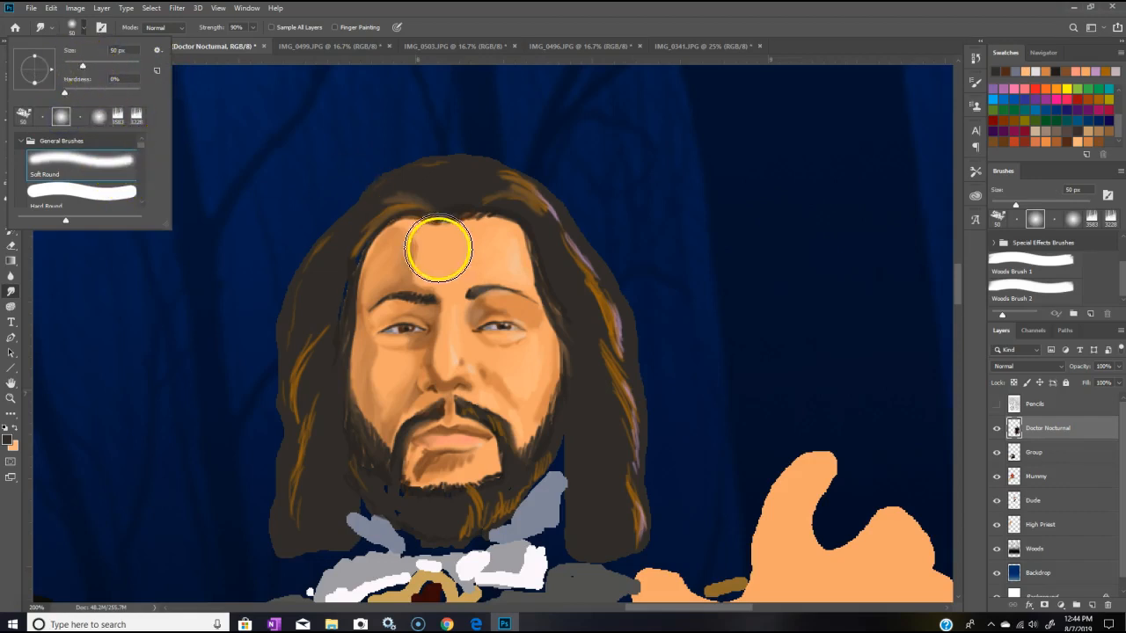
pyautogui.moveTo(76, 65); pyautogui.dragTo(72, 65)
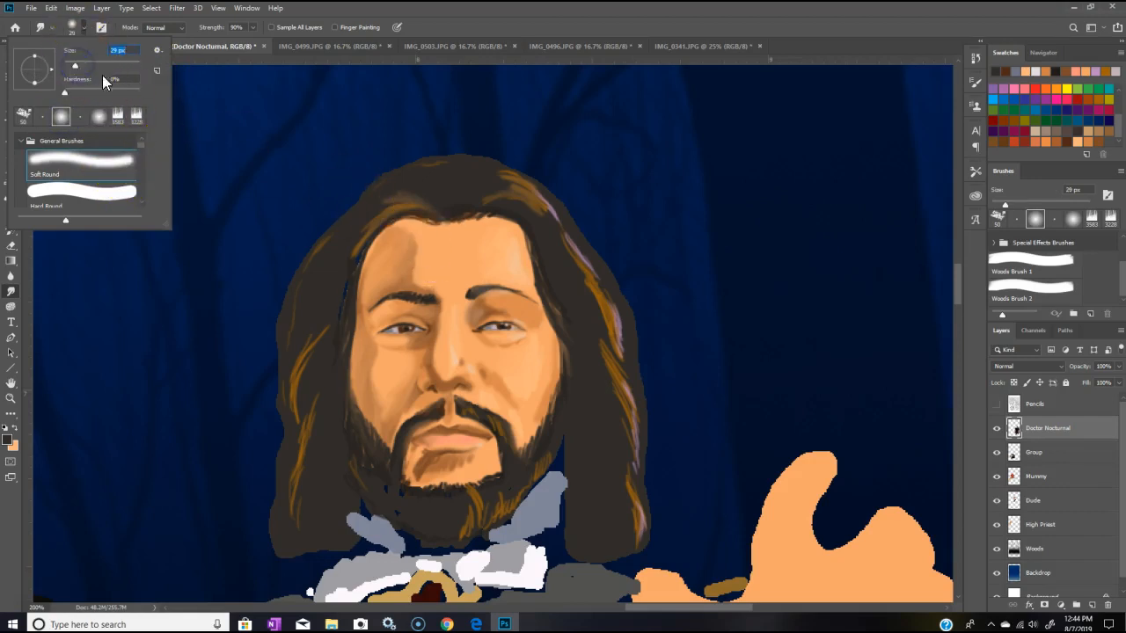
pyautogui.click(407, 249)
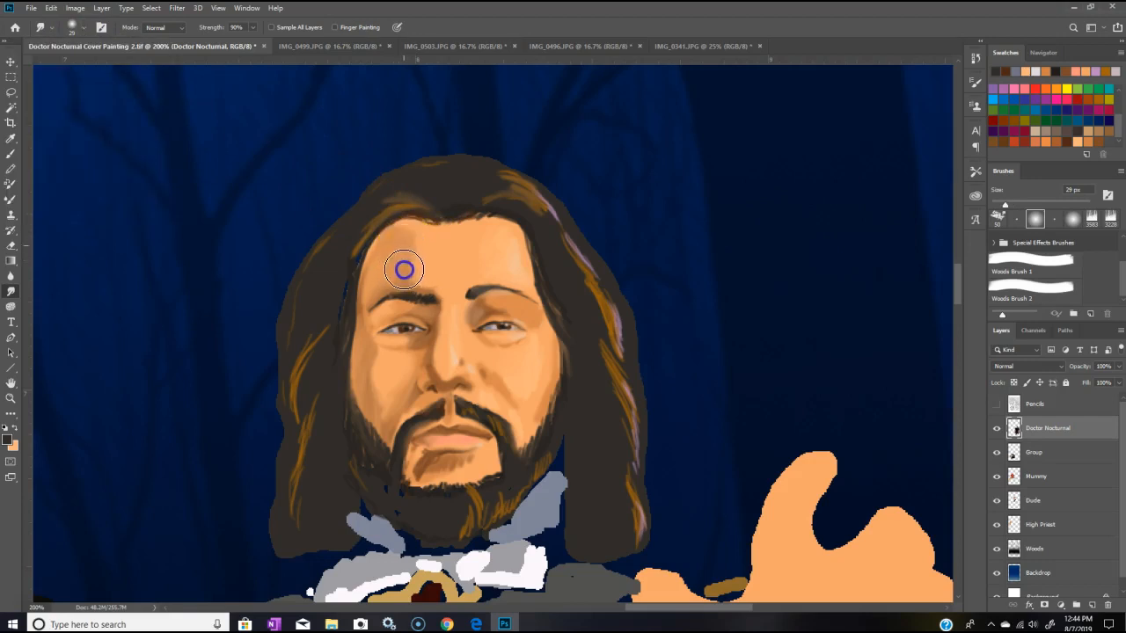
pyautogui.moveTo(400, 243)
pyautogui.mouseDown()
pyautogui.moveTo(371, 284)
pyautogui.moveTo(384, 250)
pyautogui.mouseUp()
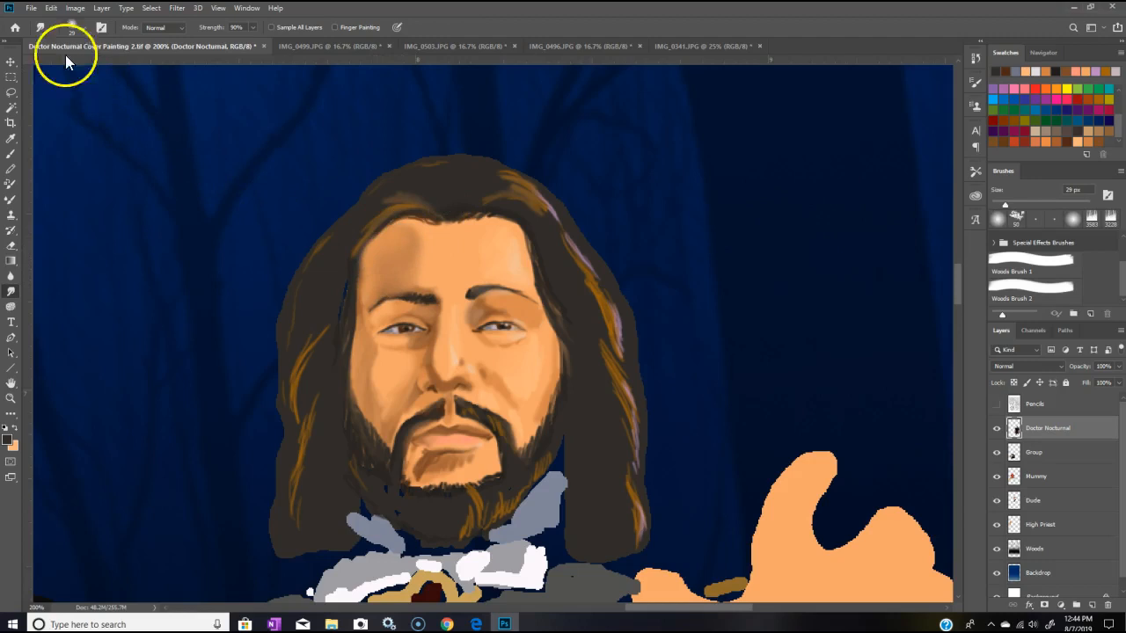
pyautogui.click(52, 9)
pyautogui.click(58, 20)
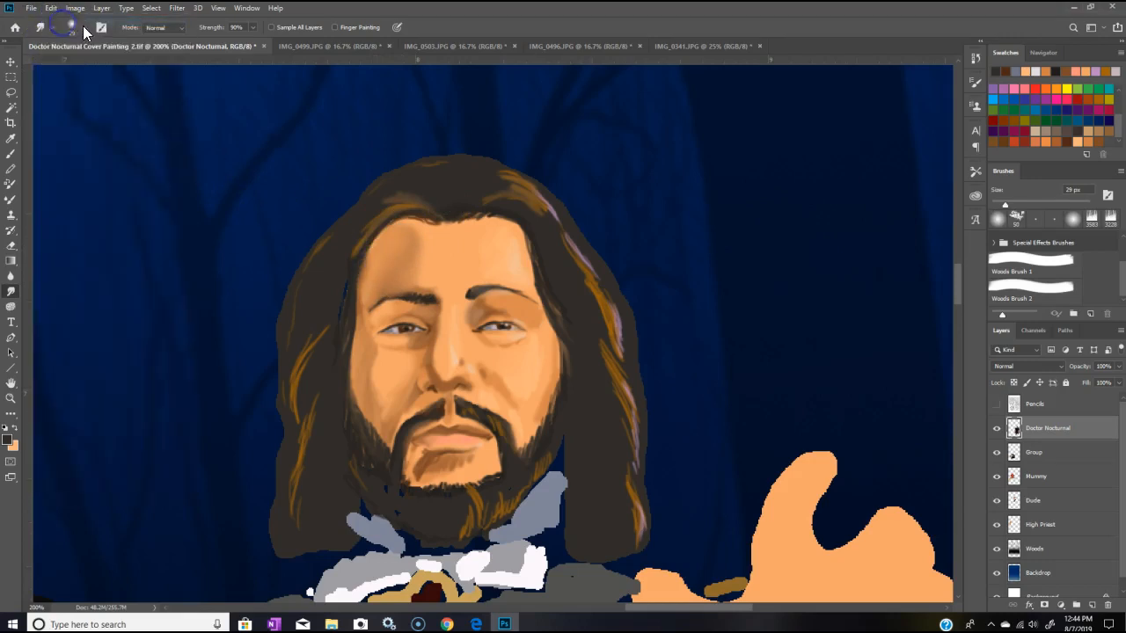
# Step: Set the smudge tip size to 20 px and smooth the cheek from beside the eye down to the beard edge
pyautogui.click(80, 29)
pyautogui.moveTo(74, 65); pyautogui.dragTo(71, 65)
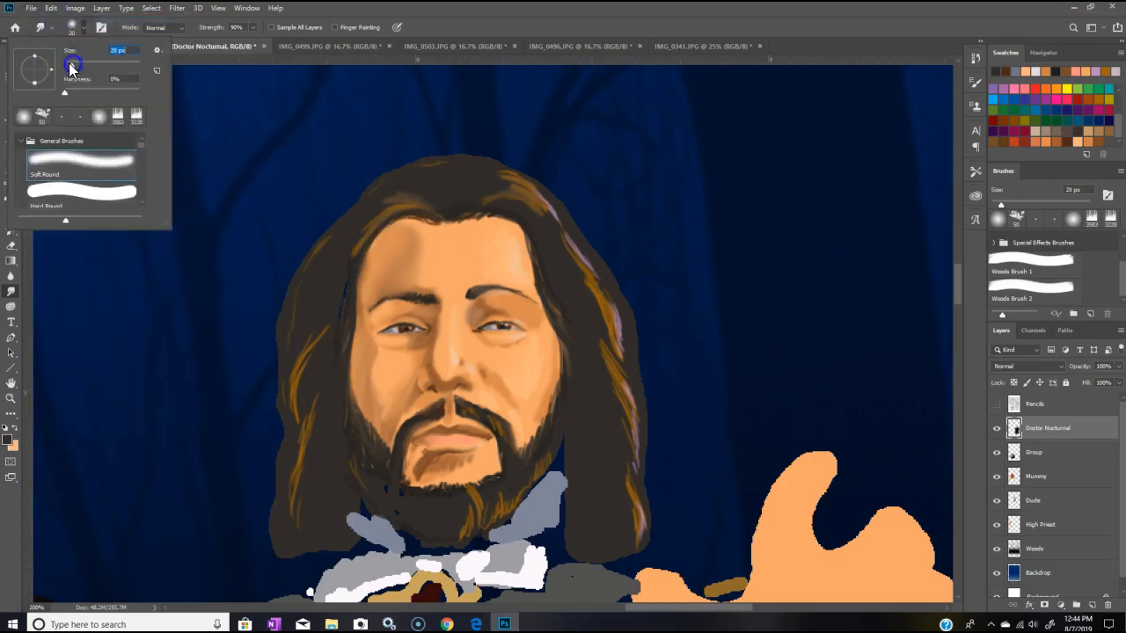
pyautogui.click(373, 354)
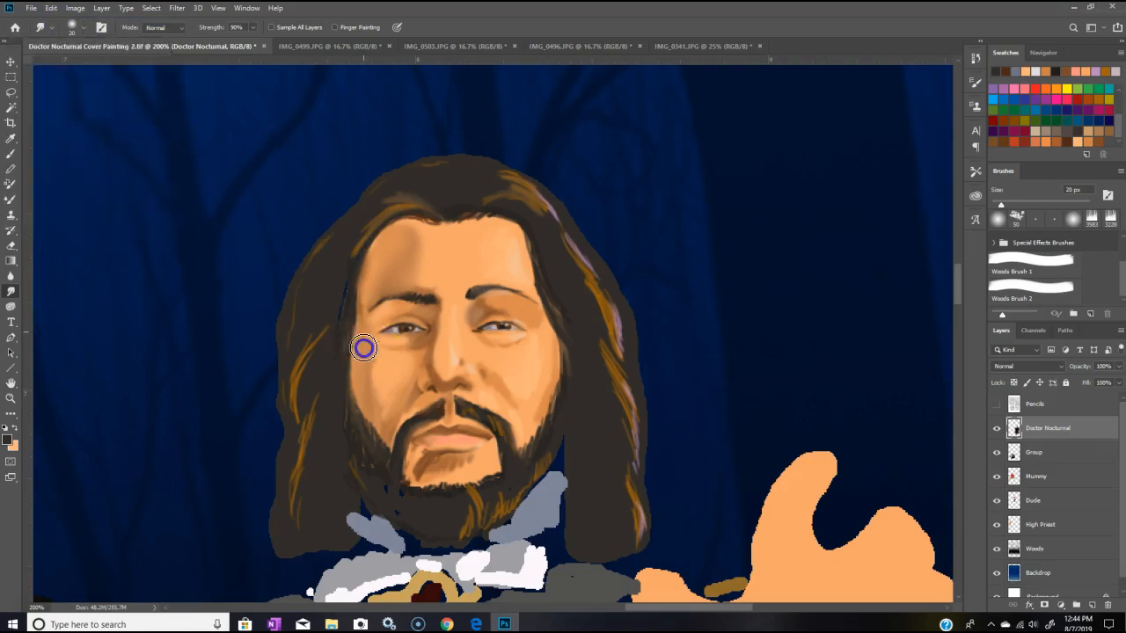
pyautogui.moveTo(384, 418)
pyautogui.mouseDown()
pyautogui.moveTo(409, 397)
pyautogui.moveTo(393, 416)
pyautogui.moveTo(413, 353)
pyautogui.moveTo(520, 351)
pyautogui.moveTo(449, 365)
pyautogui.moveTo(433, 414)
pyautogui.moveTo(384, 407)
pyautogui.moveTo(382, 375)
pyautogui.mouseUp()
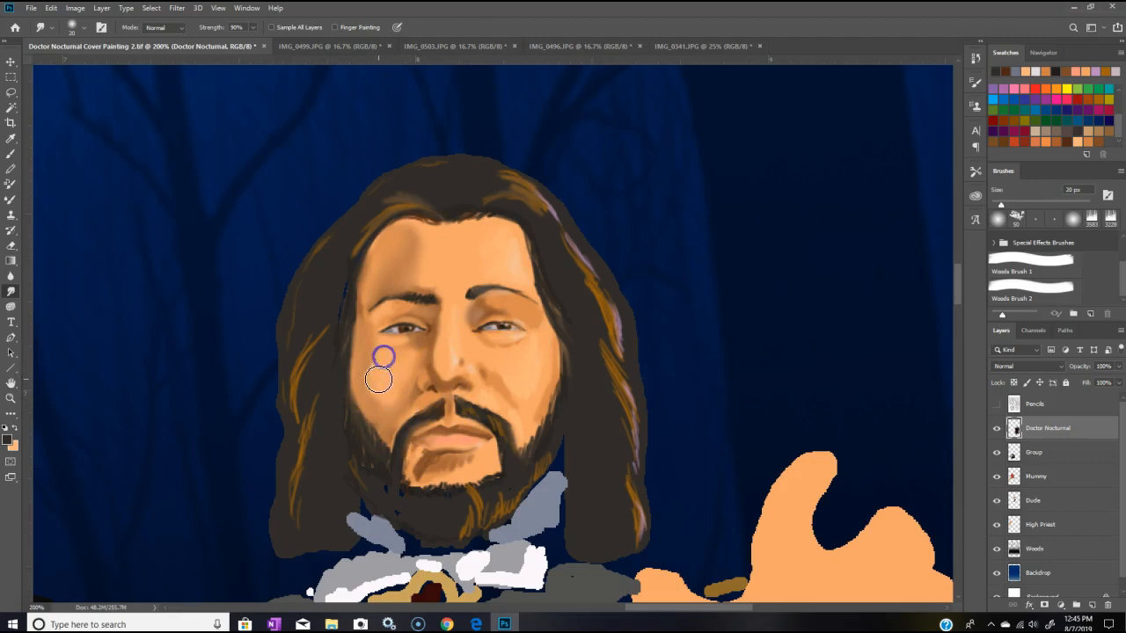
# Step: Smudge the skin under the other eye, the shadow below the lower lip and the shading beside the nose
pyautogui.click(505, 336)
pyautogui.moveTo(468, 466)
pyautogui.mouseDown()
pyautogui.moveTo(437, 470)
pyautogui.moveTo(414, 455)
pyautogui.moveTo(452, 440)
pyautogui.moveTo(460, 457)
pyautogui.moveTo(475, 447)
pyautogui.mouseUp()
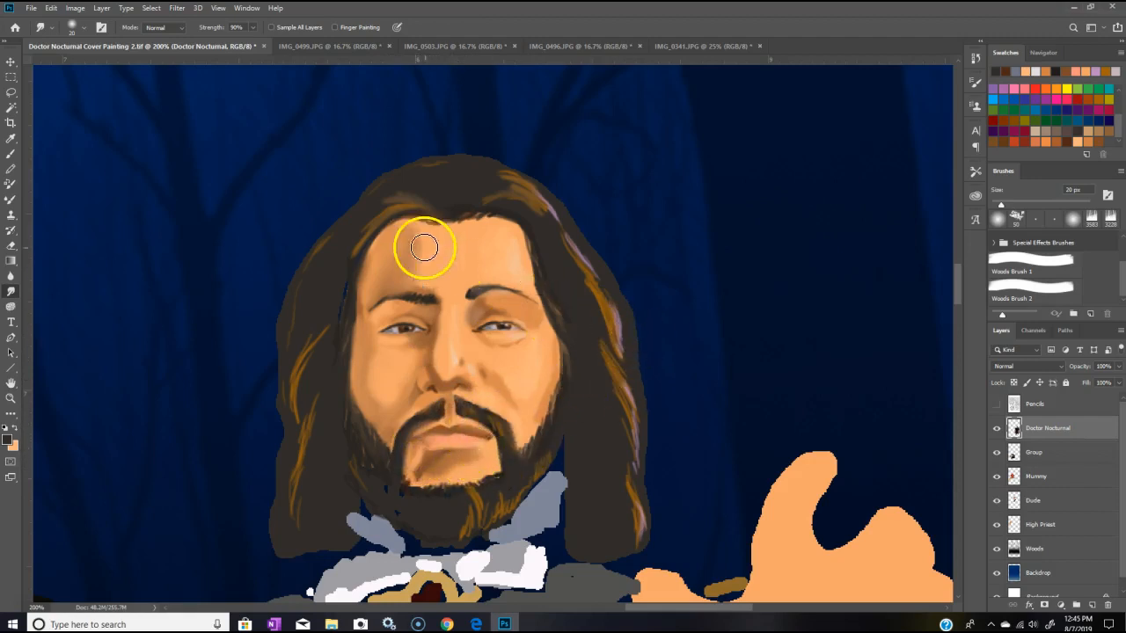
pyautogui.moveTo(511, 325)
pyautogui.mouseDown()
pyautogui.moveTo(503, 372)
pyautogui.moveTo(513, 393)
pyautogui.moveTo(484, 364)
pyautogui.moveTo(510, 377)
pyautogui.moveTo(541, 357)
pyautogui.moveTo(516, 422)
pyautogui.moveTo(459, 366)
pyautogui.mouseUp()
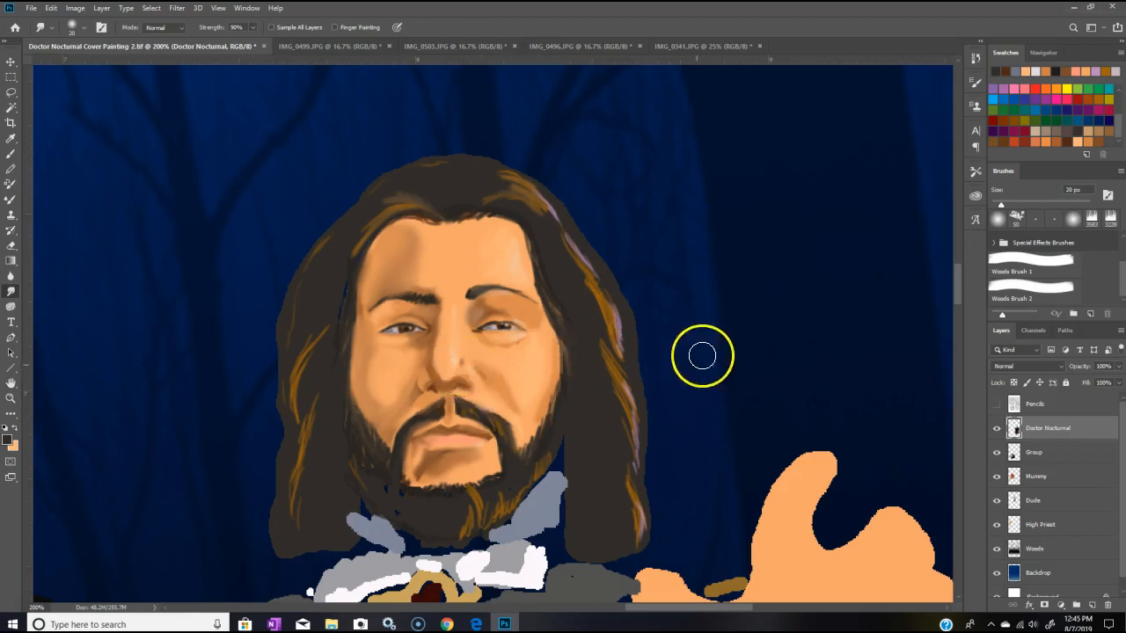
# Step: Try smudging the skin around the eye under the shadowed side of the forehead with the 20 px tip, and undo the stroke
pyautogui.moveTo(388, 319)
pyautogui.mouseDown()
pyautogui.moveTo(402, 334)
pyautogui.moveTo(396, 325)
pyautogui.moveTo(412, 323)
pyautogui.moveTo(401, 337)
pyautogui.mouseUp()
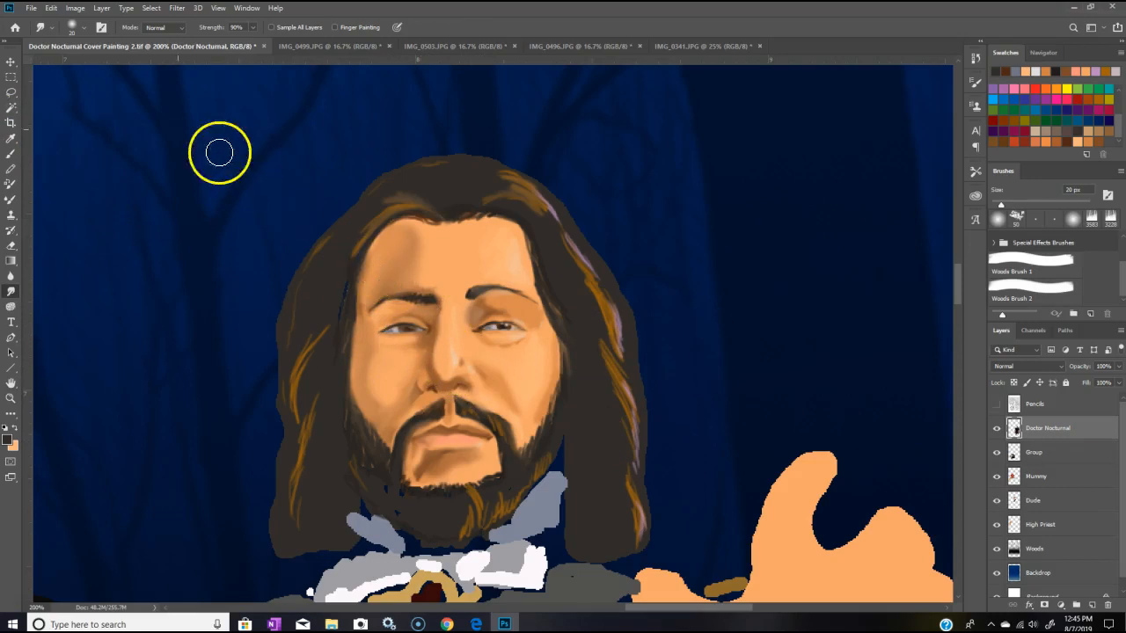
pyautogui.click(51, 8)
pyautogui.click(61, 22)
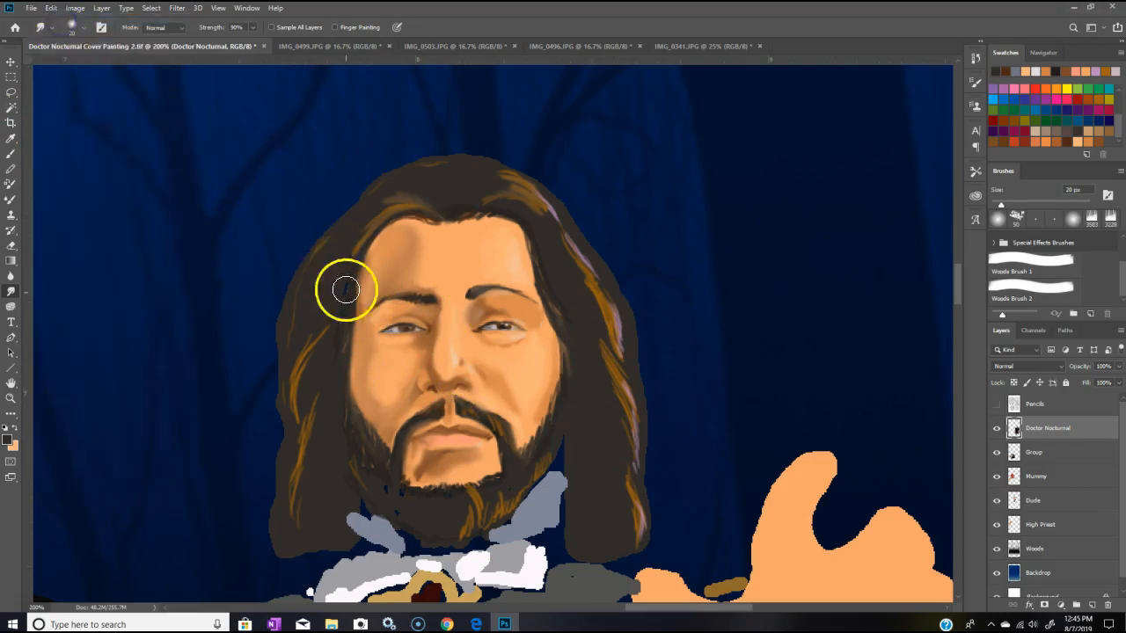
# Step: Set the smudge tip size to 7 px and soften the eyebrow edges and the forehead shadow above them
pyautogui.click(83, 28)
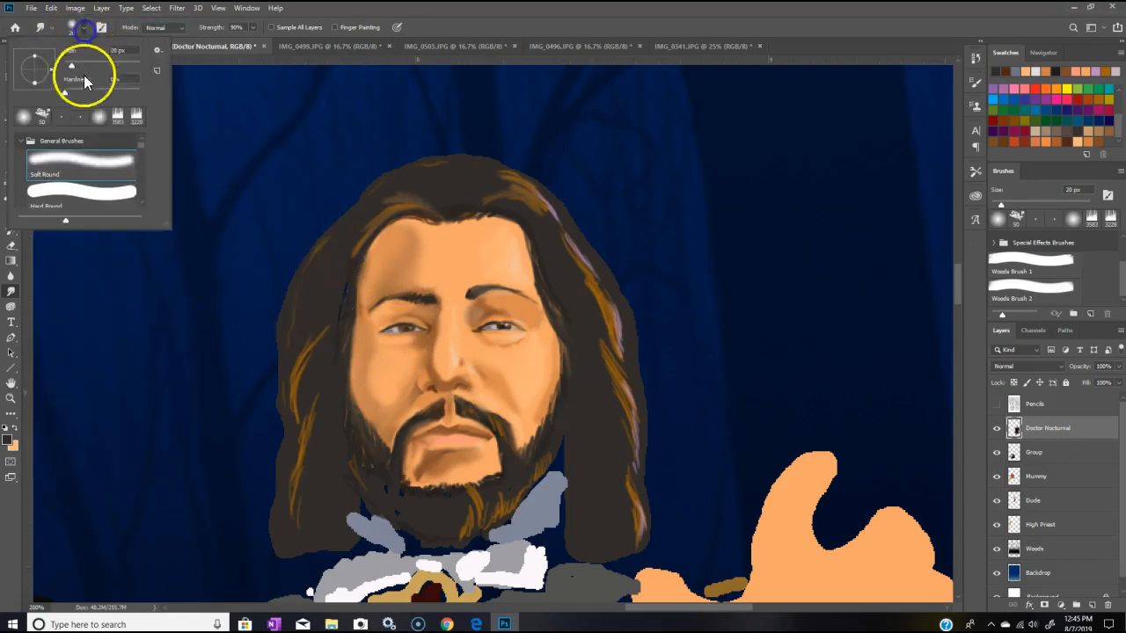
pyautogui.moveTo(70, 62); pyautogui.dragTo(66, 63)
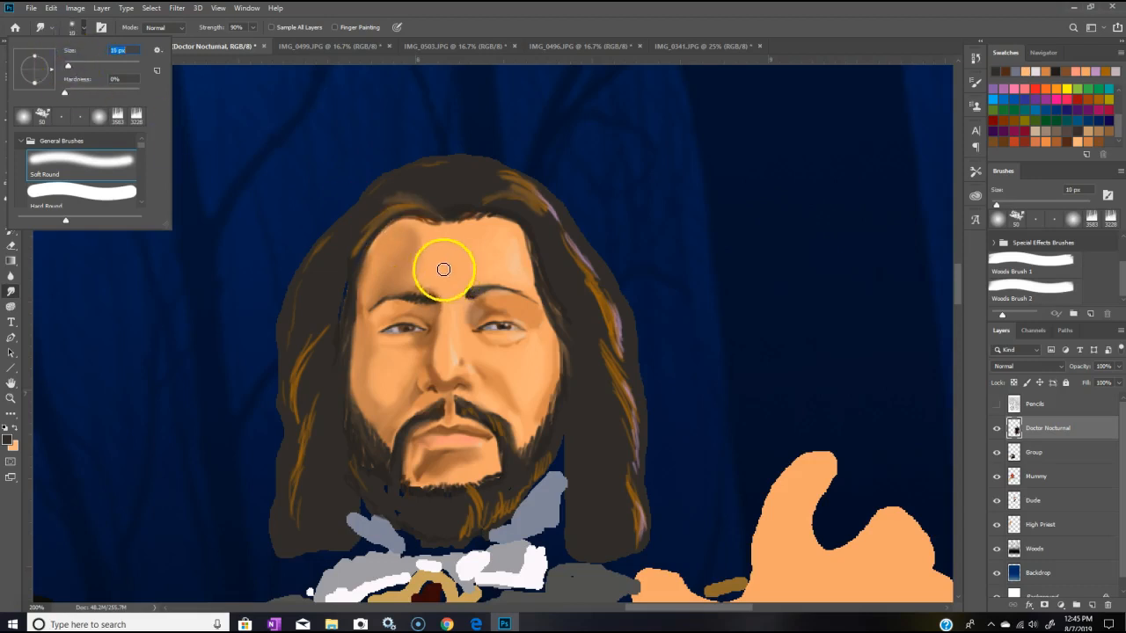
pyautogui.moveTo(67, 63); pyautogui.dragTo(69, 62)
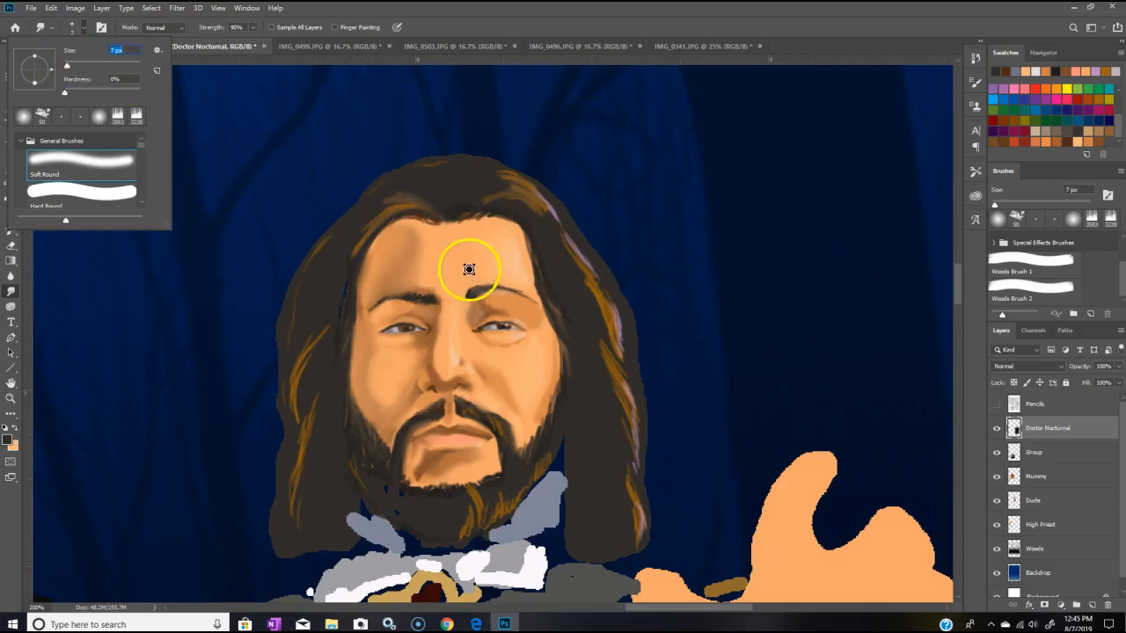
pyautogui.click(437, 286)
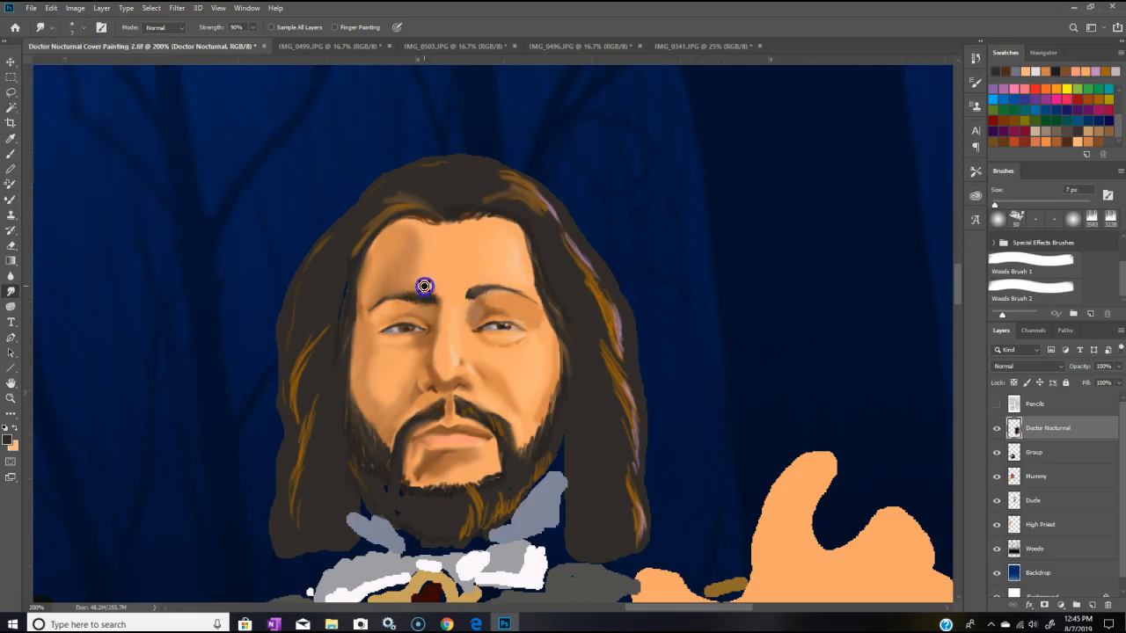
pyautogui.moveTo(417, 280)
pyautogui.mouseDown()
pyautogui.moveTo(446, 295)
pyautogui.moveTo(418, 299)
pyautogui.moveTo(437, 303)
pyautogui.moveTo(424, 303)
pyautogui.moveTo(511, 280)
pyautogui.moveTo(457, 338)
pyautogui.moveTo(400, 308)
pyautogui.moveTo(421, 310)
pyautogui.moveTo(410, 306)
pyautogui.moveTo(416, 354)
pyautogui.moveTo(379, 339)
pyautogui.moveTo(399, 342)
pyautogui.moveTo(372, 318)
pyautogui.moveTo(371, 259)
pyautogui.moveTo(366, 294)
pyautogui.mouseUp()
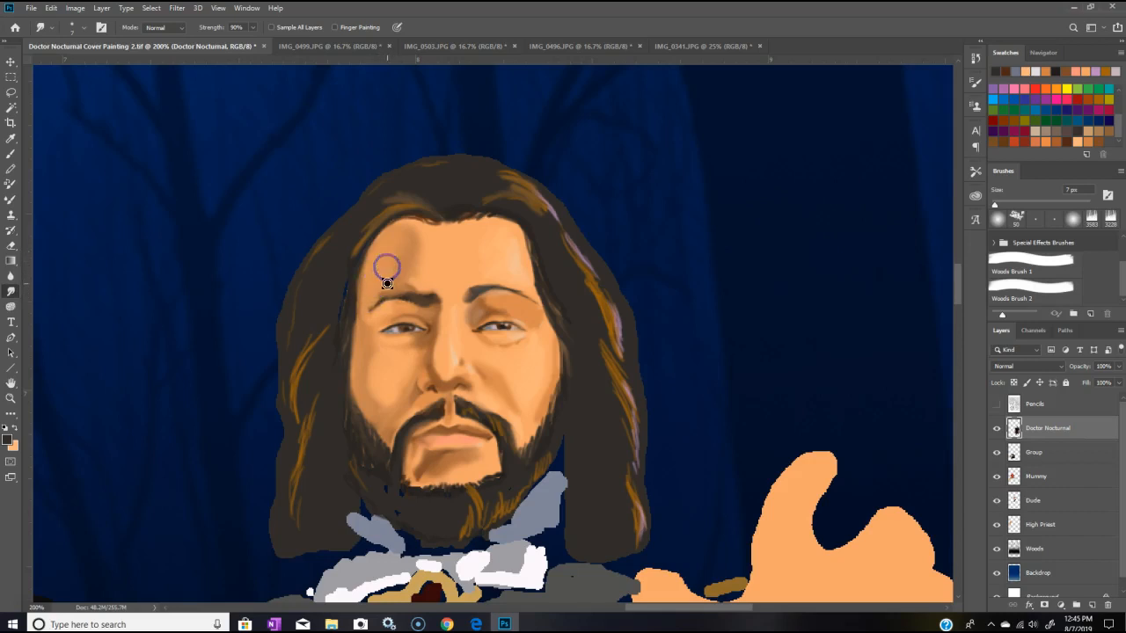
pyautogui.moveTo(381, 291)
pyautogui.mouseDown()
pyautogui.moveTo(369, 332)
pyautogui.moveTo(364, 307)
pyautogui.moveTo(436, 241)
pyautogui.moveTo(402, 228)
pyautogui.mouseUp()
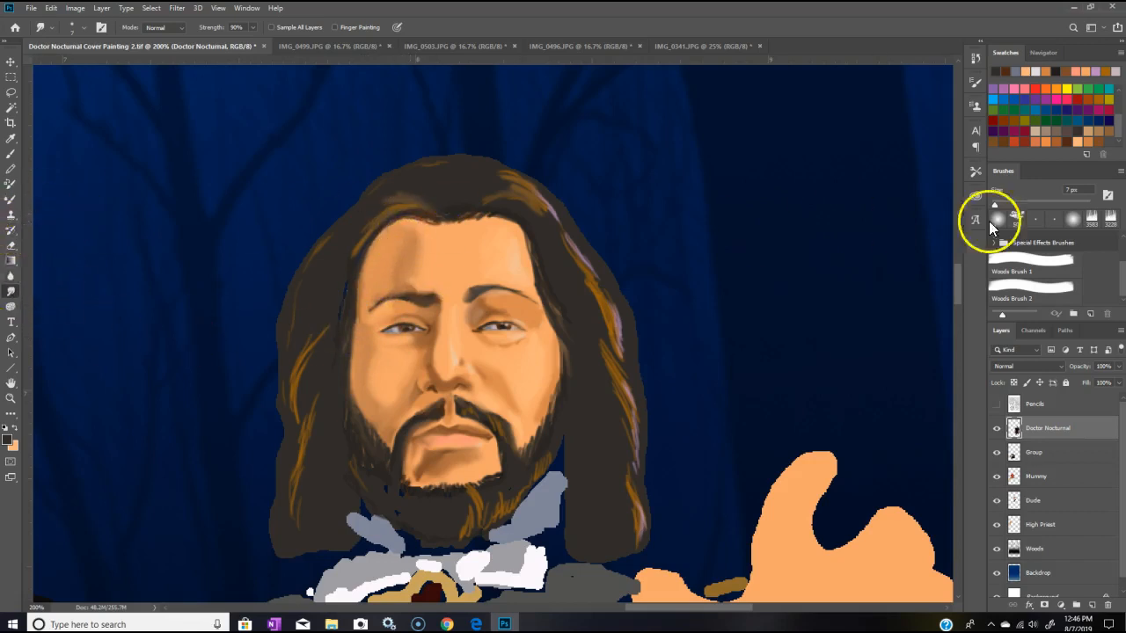
# Step: Paint brown shading on the shadowed side of the forehead and along the outer cheek with the 4 px Brush, using the darker brown swatch
pyautogui.click(1101, 140)
pyautogui.click(11, 154)
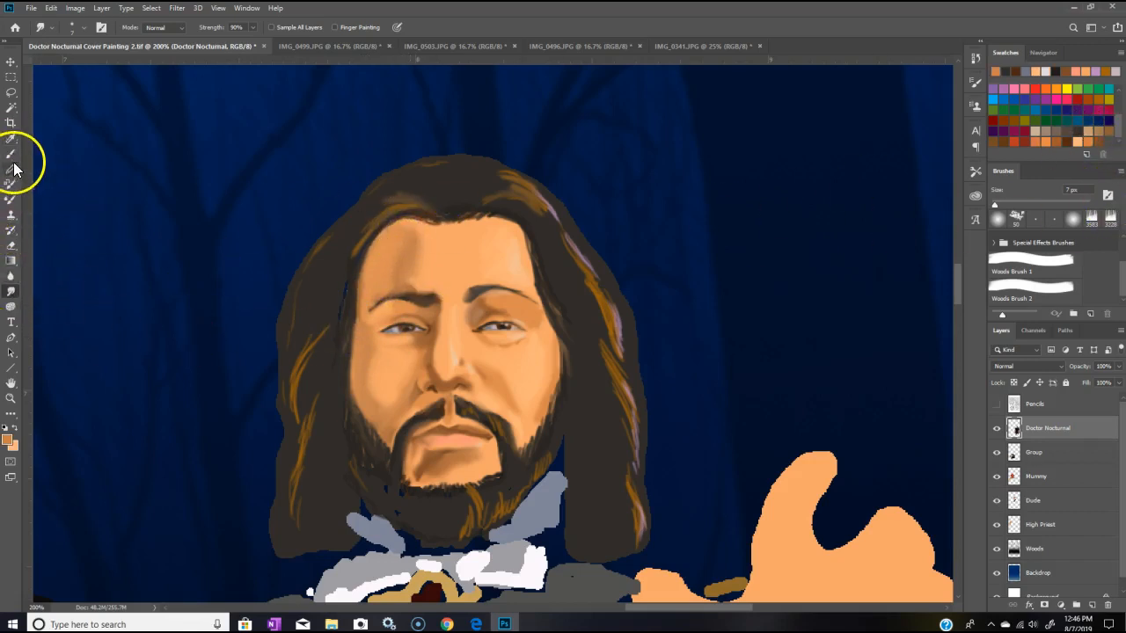
pyautogui.moveTo(379, 250)
pyautogui.mouseDown()
pyautogui.moveTo(401, 265)
pyautogui.moveTo(381, 294)
pyautogui.moveTo(403, 256)
pyautogui.moveTo(377, 270)
pyautogui.moveTo(497, 229)
pyautogui.moveTo(435, 259)
pyautogui.moveTo(387, 255)
pyautogui.mouseUp()
pyautogui.click(1100, 138)
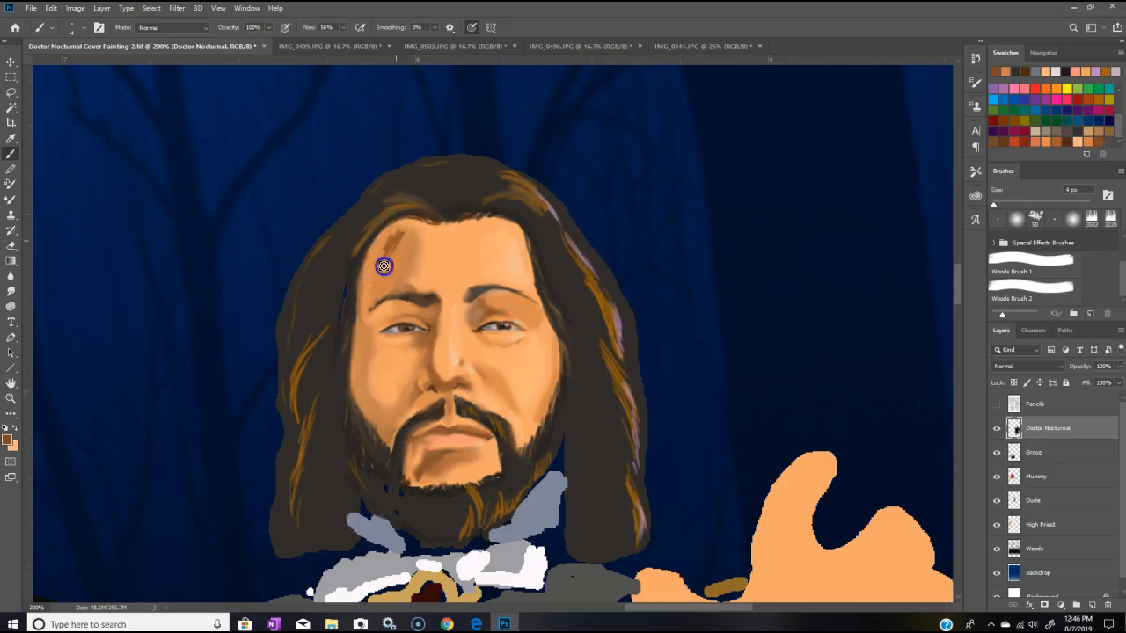
pyautogui.moveTo(376, 346); pyautogui.dragTo(364, 374)
pyautogui.click(427, 338)
pyautogui.click(399, 277)
pyautogui.moveTo(399, 236); pyautogui.dragTo(378, 248)
# Step: Deepen the shadows on the inner upper eyelid and along the sides of the nose bridge with the same brown
pyautogui.click(484, 308)
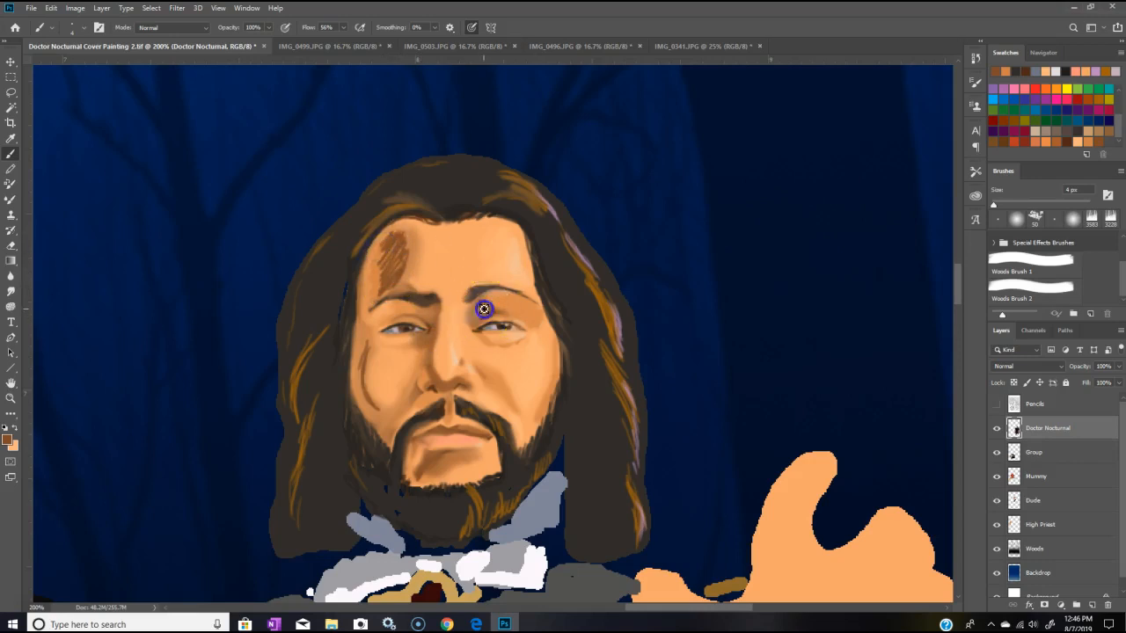
pyautogui.moveTo(490, 296); pyautogui.dragTo(478, 335)
pyautogui.moveTo(429, 315); pyautogui.dragTo(434, 348)
# Step: Blend the brown forehead shading with the 7 px Mixer Brush, from the hairline down to the eyebrow
pyautogui.click(11, 200)
pyautogui.moveTo(409, 236)
pyautogui.mouseDown()
pyautogui.moveTo(394, 282)
pyautogui.moveTo(403, 248)
pyautogui.moveTo(388, 248)
pyautogui.moveTo(377, 282)
pyautogui.moveTo(387, 237)
pyautogui.moveTo(374, 300)
pyautogui.moveTo(393, 262)
pyautogui.mouseUp()
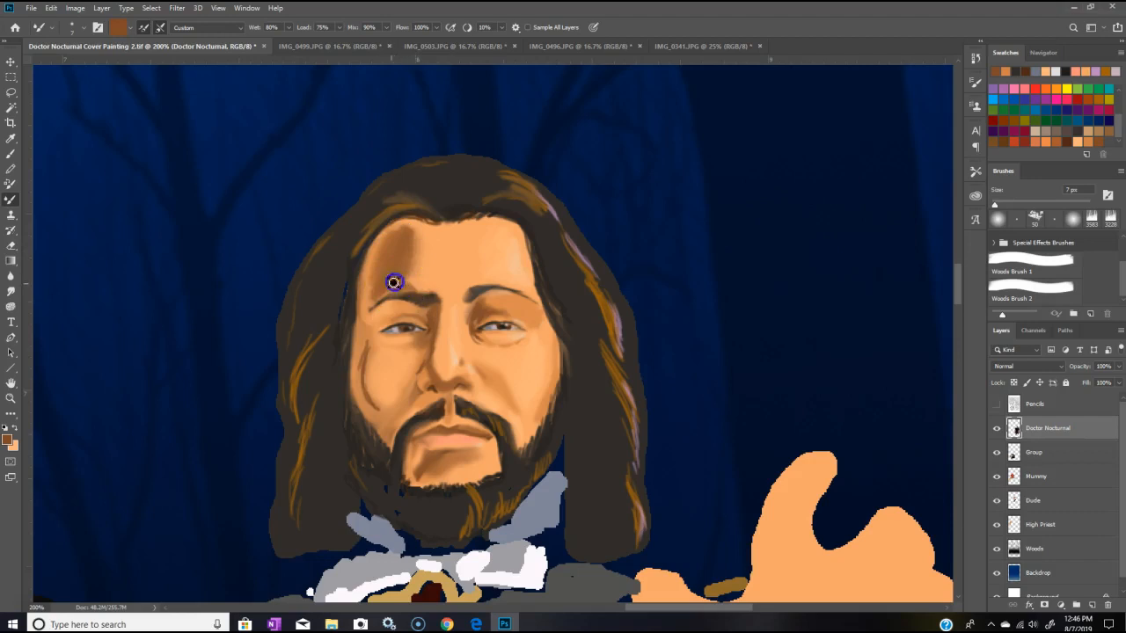
pyautogui.moveTo(386, 246)
pyautogui.mouseDown()
pyautogui.moveTo(368, 305)
pyautogui.moveTo(380, 260)
pyautogui.moveTo(360, 287)
pyautogui.moveTo(375, 247)
pyautogui.mouseUp()
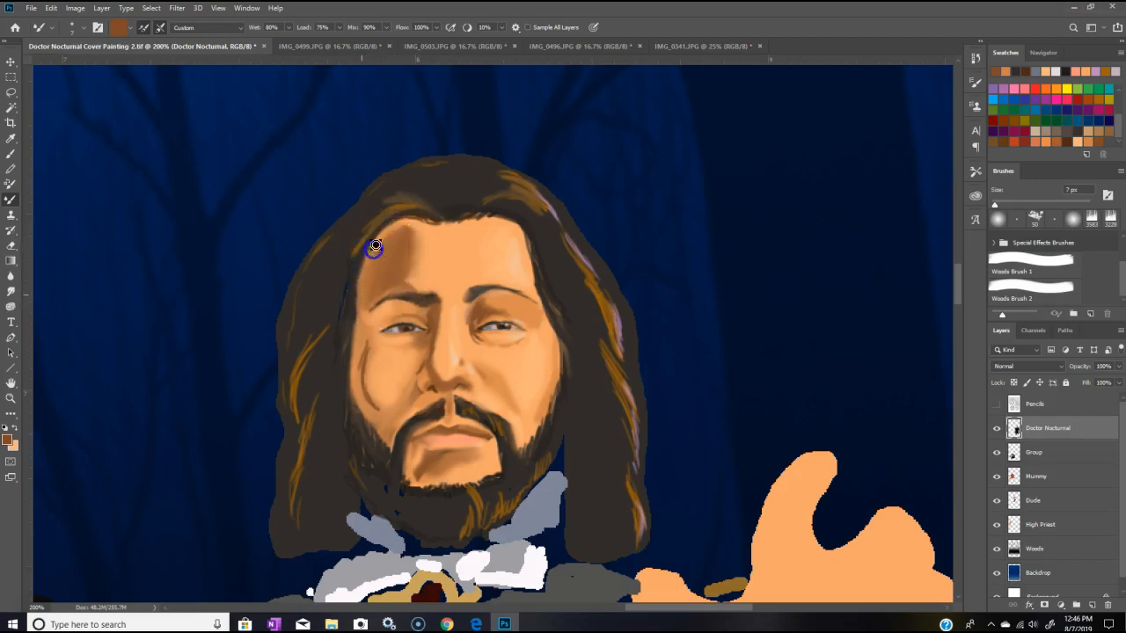
pyautogui.moveTo(405, 241); pyautogui.dragTo(412, 228)
pyautogui.moveTo(415, 279)
pyautogui.mouseDown()
pyautogui.moveTo(413, 261)
pyautogui.moveTo(369, 299)
pyautogui.mouseUp()
pyautogui.click(428, 276)
# Step: Compare the face with the Pencils layer, hide the layer again, and soften the forehead shadow's inner edge with the light peach colour
pyautogui.click(996, 404)
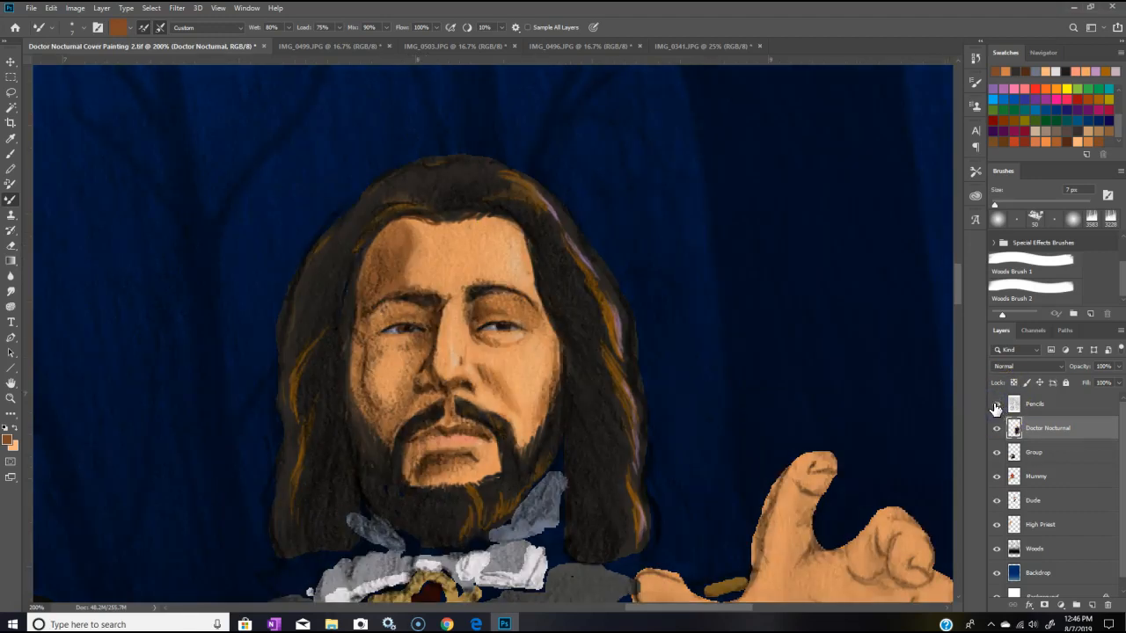
pyautogui.click(997, 404)
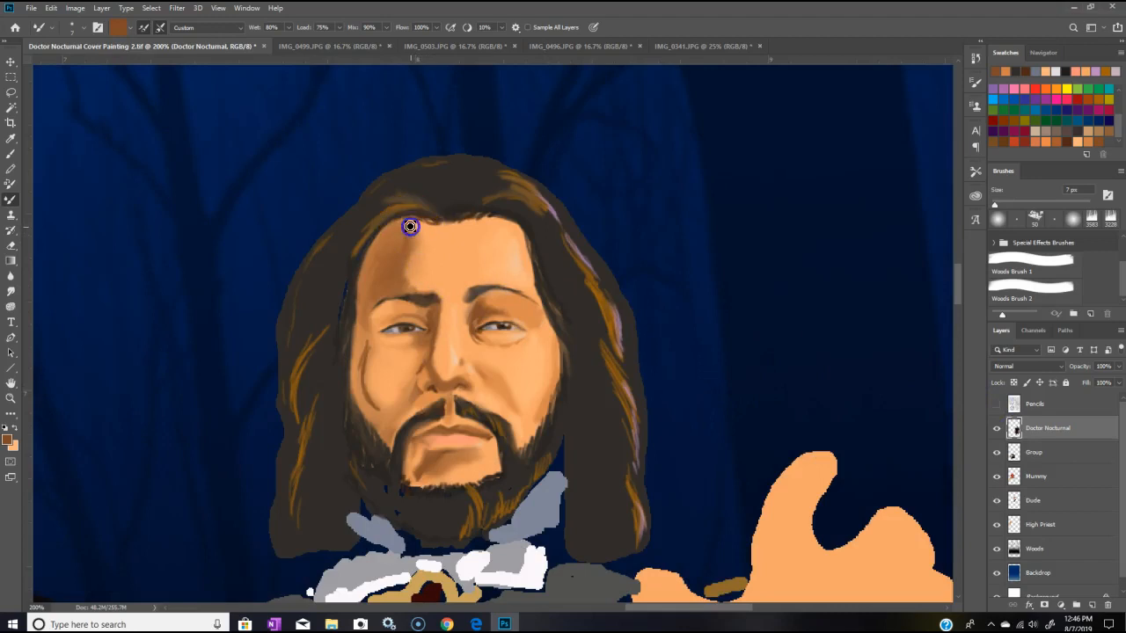
pyautogui.moveTo(416, 229)
pyautogui.mouseDown()
pyautogui.moveTo(419, 283)
pyautogui.moveTo(422, 273)
pyautogui.mouseUp()
pyautogui.click(15, 427)
pyautogui.moveTo(436, 274); pyautogui.dragTo(428, 287)
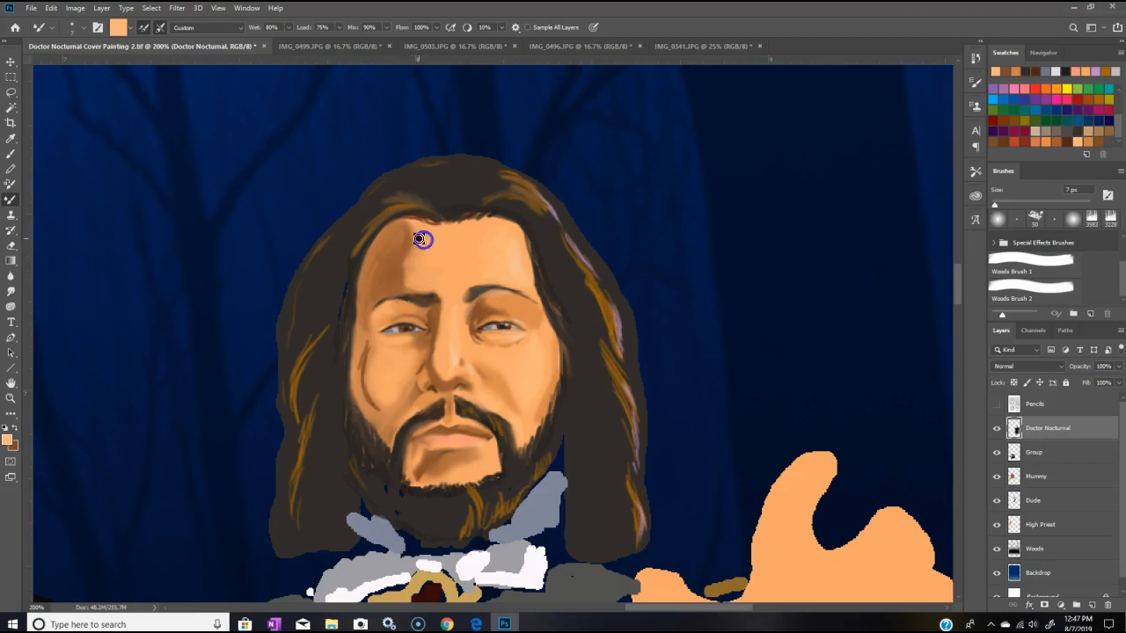
pyautogui.click(417, 284)
# Step: Blend the brown cheek contour and the temple area above the eyebrow into the skin with the peach Mixer Brush
pyautogui.moveTo(368, 345); pyautogui.dragTo(362, 360)
pyautogui.click(366, 342)
pyautogui.click(374, 292)
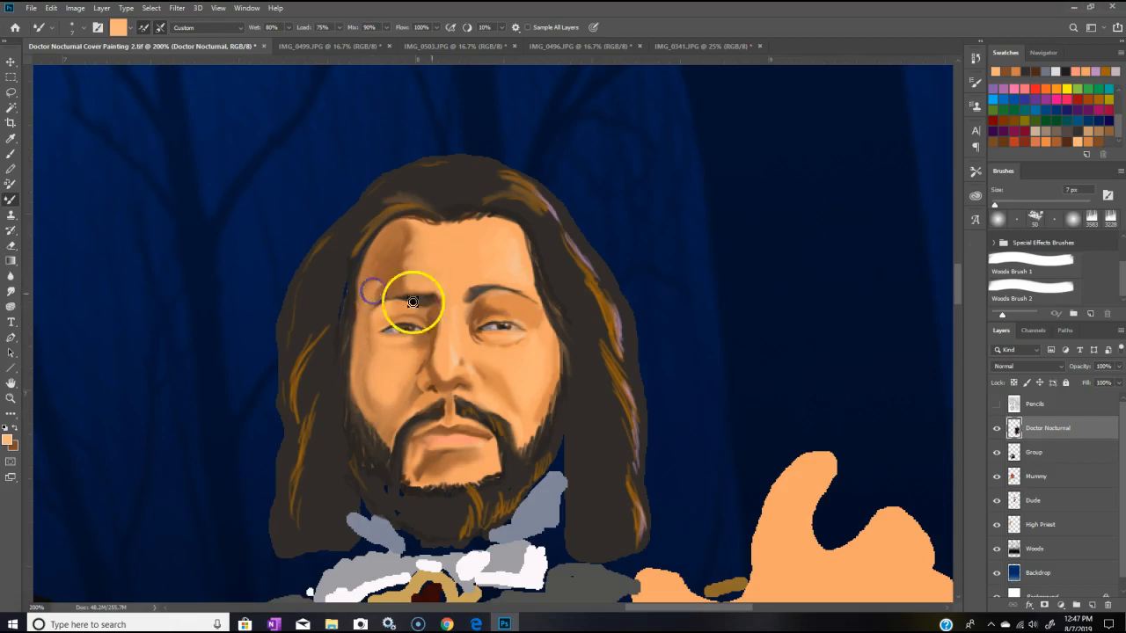
pyautogui.moveTo(378, 285)
pyautogui.mouseDown()
pyautogui.moveTo(367, 384)
pyautogui.moveTo(355, 359)
pyautogui.moveTo(375, 270)
pyautogui.moveTo(395, 261)
pyautogui.moveTo(416, 302)
pyautogui.moveTo(379, 328)
pyautogui.moveTo(345, 280)
pyautogui.moveTo(333, 335)
pyautogui.mouseUp()
# Step: Choose a near-black brown swatch and blend it into the hair beside the face and down through the beard
pyautogui.click(15, 430)
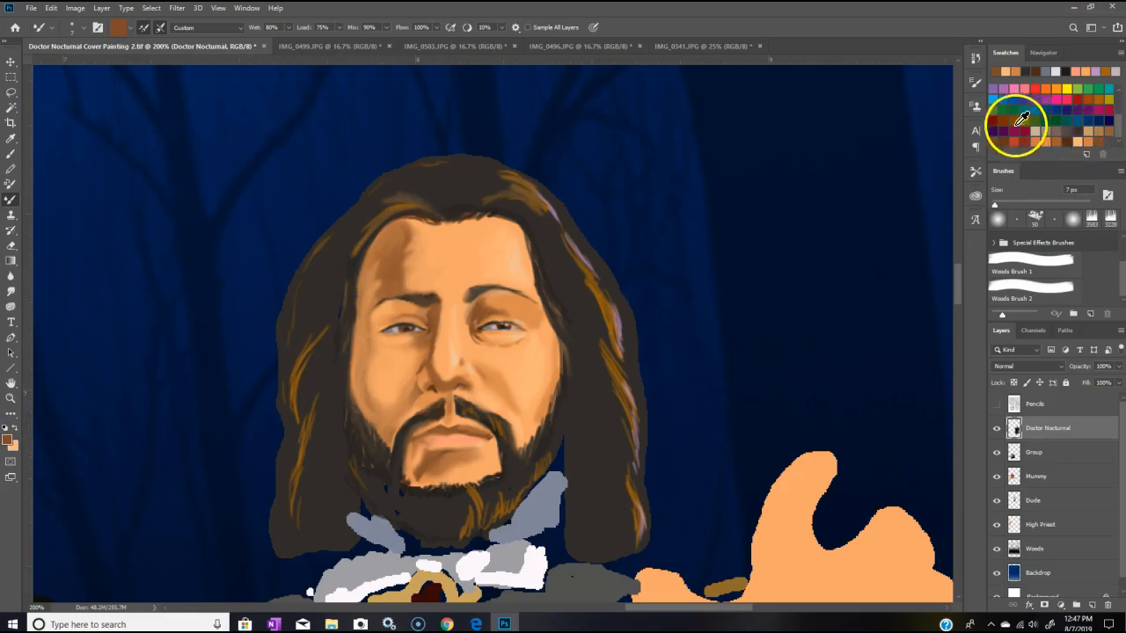
pyautogui.click(1075, 74)
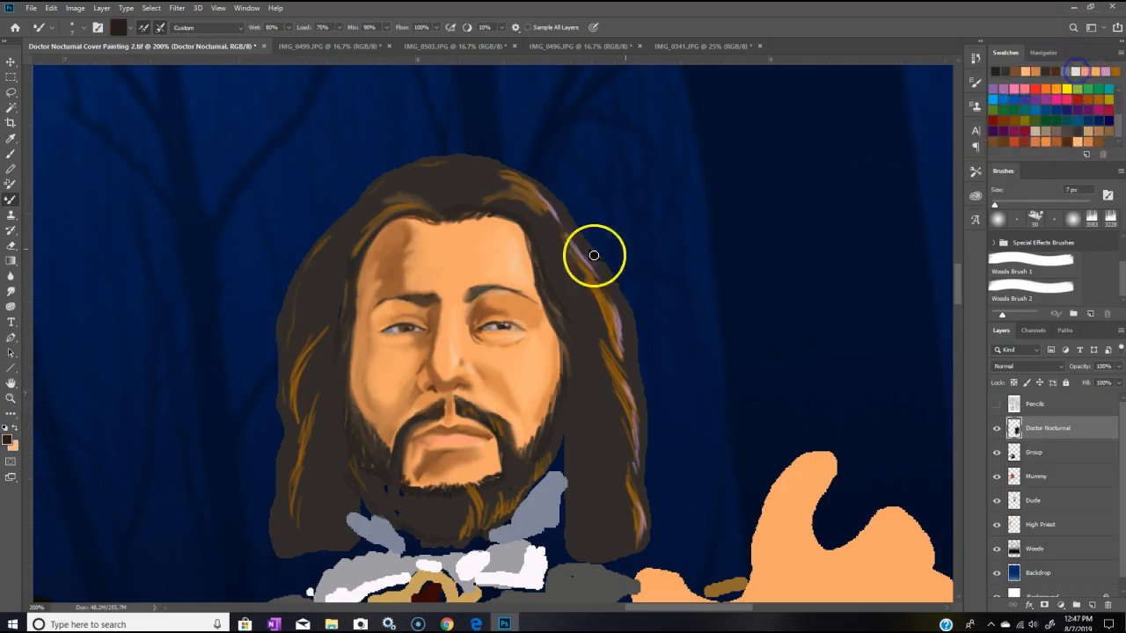
pyautogui.moveTo(376, 267)
pyautogui.mouseDown()
pyautogui.moveTo(344, 284)
pyautogui.moveTo(335, 327)
pyautogui.moveTo(294, 377)
pyautogui.mouseUp()
pyautogui.moveTo(302, 426); pyautogui.dragTo(294, 376)
pyautogui.moveTo(322, 339); pyautogui.dragTo(334, 360)
pyautogui.moveTo(352, 349); pyautogui.dragTo(350, 392)
pyautogui.moveTo(355, 433); pyautogui.dragTo(374, 481)
pyautogui.moveTo(458, 492)
pyautogui.mouseDown()
pyautogui.moveTo(473, 490)
pyautogui.moveTo(473, 516)
pyautogui.moveTo(495, 511)
pyautogui.moveTo(497, 472)
pyautogui.mouseUp()
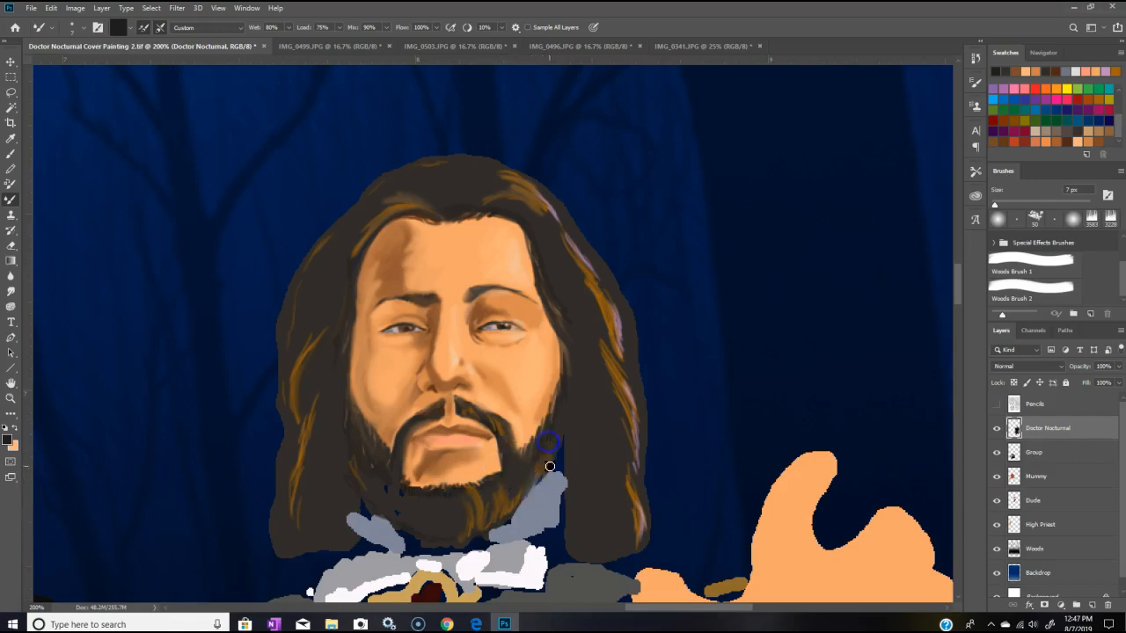
# Step: Switch back to the peach colour and blend the skin around the eye socket, temple, cheek and upper beard edge
pyautogui.click(15, 428)
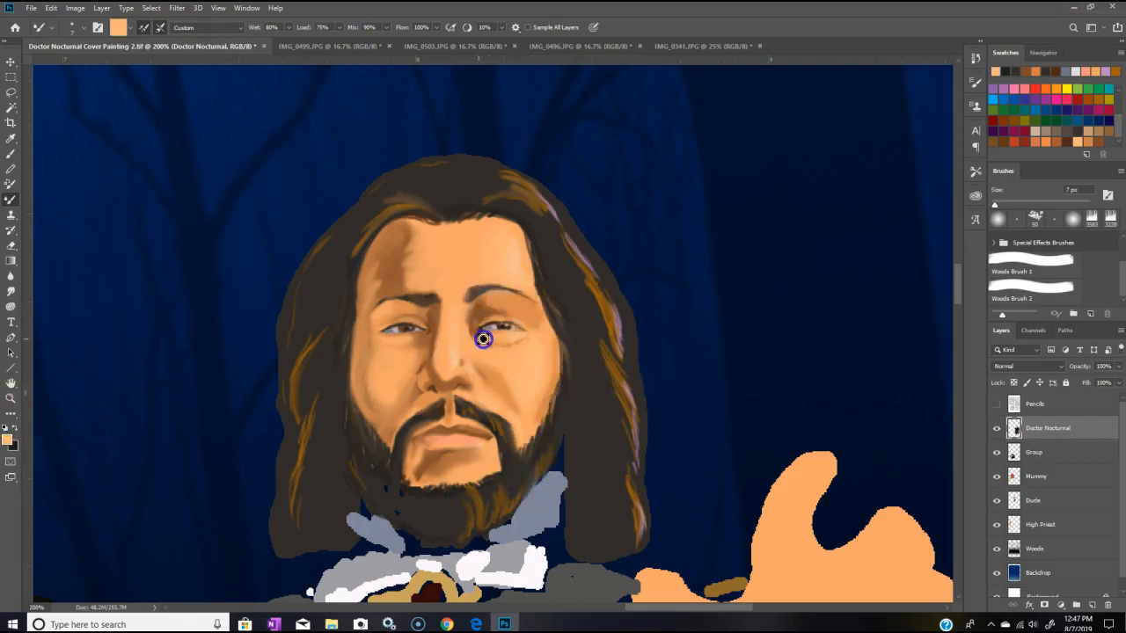
pyautogui.moveTo(495, 326)
pyautogui.mouseDown()
pyautogui.moveTo(491, 296)
pyautogui.moveTo(467, 313)
pyautogui.moveTo(465, 334)
pyautogui.moveTo(444, 314)
pyautogui.mouseUp()
pyautogui.moveTo(555, 256)
pyautogui.mouseDown()
pyautogui.moveTo(520, 267)
pyautogui.moveTo(548, 344)
pyautogui.moveTo(540, 311)
pyautogui.moveTo(542, 324)
pyautogui.mouseUp()
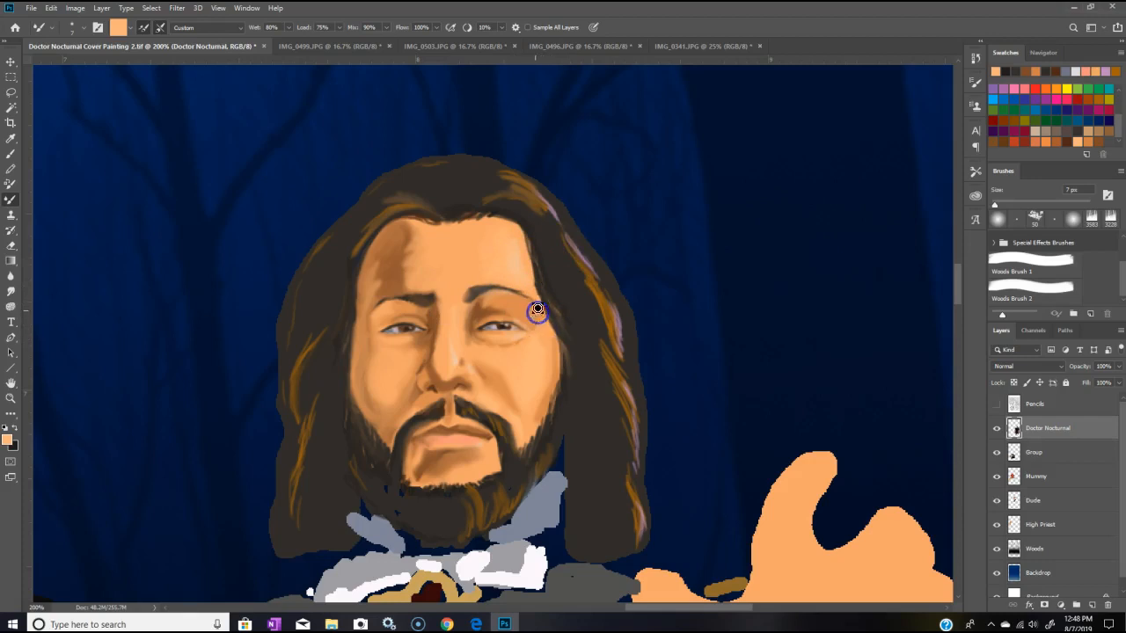
pyautogui.moveTo(536, 316)
pyautogui.mouseDown()
pyautogui.moveTo(560, 352)
pyautogui.moveTo(553, 336)
pyautogui.mouseUp()
pyautogui.moveTo(548, 391); pyautogui.dragTo(546, 361)
pyautogui.moveTo(537, 416)
pyautogui.mouseDown()
pyautogui.moveTo(526, 381)
pyautogui.moveTo(440, 390)
pyautogui.moveTo(421, 363)
pyautogui.moveTo(414, 375)
pyautogui.moveTo(460, 332)
pyautogui.moveTo(448, 299)
pyautogui.moveTo(420, 347)
pyautogui.moveTo(440, 389)
pyautogui.mouseUp()
# Step: Smooth the skin beside the nose and refine the lower lids of both eyes with the Mixer Brush
pyautogui.moveTo(433, 348)
pyautogui.mouseDown()
pyautogui.moveTo(434, 316)
pyautogui.moveTo(402, 336)
pyautogui.mouseUp()
pyautogui.moveTo(409, 339)
pyautogui.mouseDown()
pyautogui.moveTo(390, 331)
pyautogui.moveTo(404, 329)
pyautogui.mouseUp()
pyautogui.moveTo(494, 329)
pyautogui.mouseDown()
pyautogui.moveTo(557, 322)
pyautogui.moveTo(495, 326)
pyautogui.mouseUp()
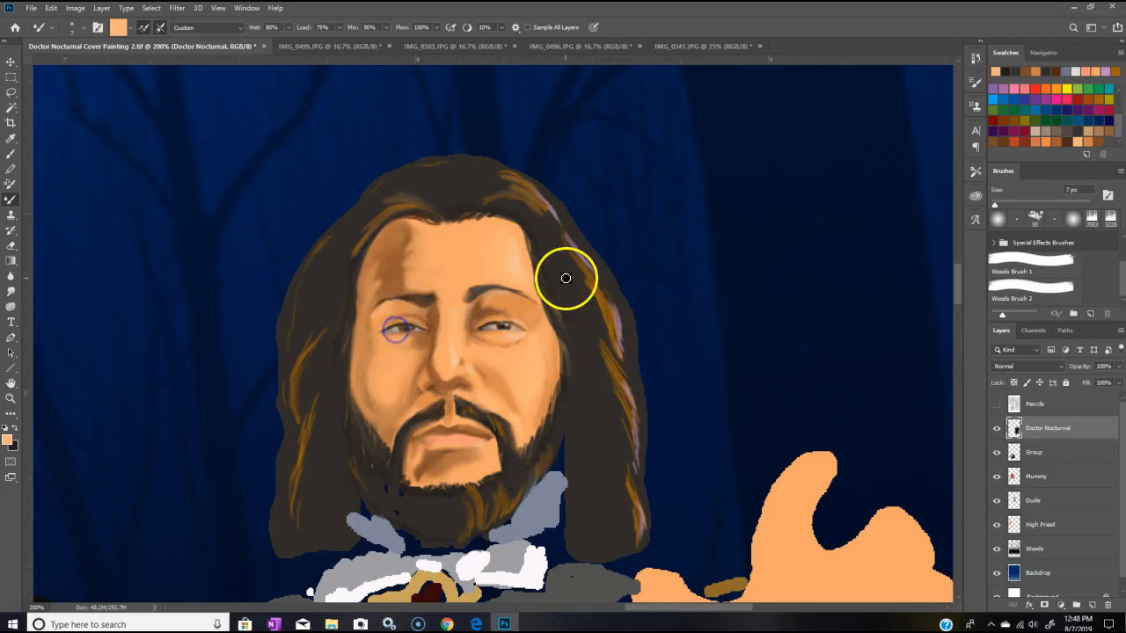
# Step: Blend the beard edges along both cheeks and around the chin, and smooth the shading below the mouth corner
pyautogui.moveTo(499, 457); pyautogui.dragTo(511, 427)
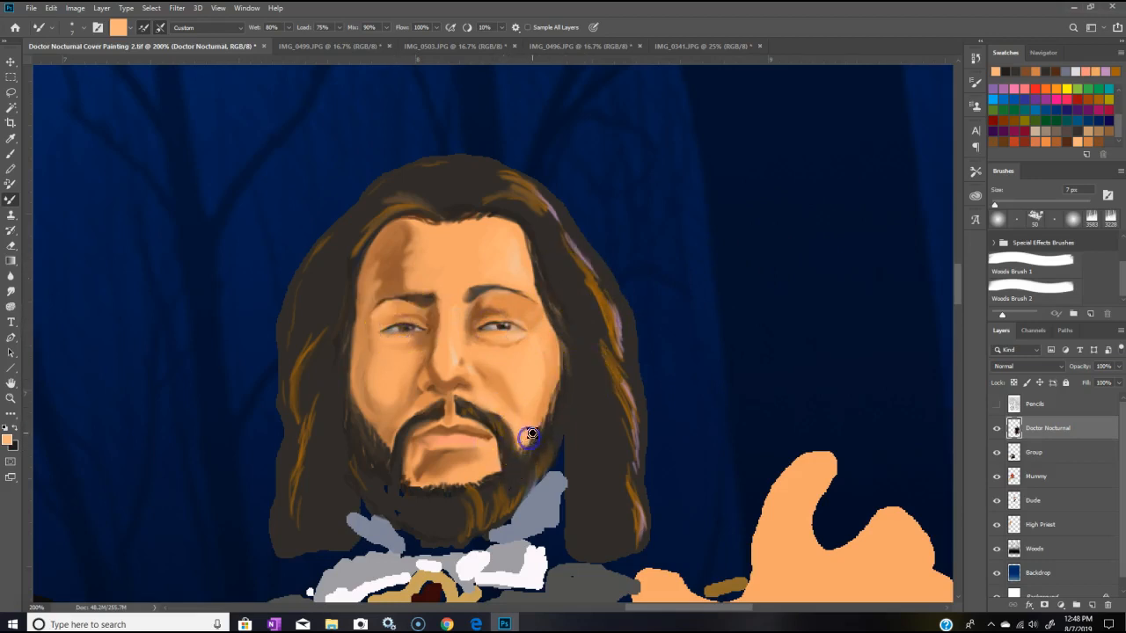
pyautogui.moveTo(368, 453)
pyautogui.mouseDown()
pyautogui.moveTo(364, 443)
pyautogui.moveTo(384, 447)
pyautogui.moveTo(379, 426)
pyautogui.moveTo(386, 440)
pyautogui.mouseUp()
pyautogui.moveTo(519, 420)
pyautogui.mouseDown()
pyautogui.moveTo(533, 442)
pyautogui.moveTo(496, 467)
pyautogui.moveTo(413, 472)
pyautogui.mouseUp()
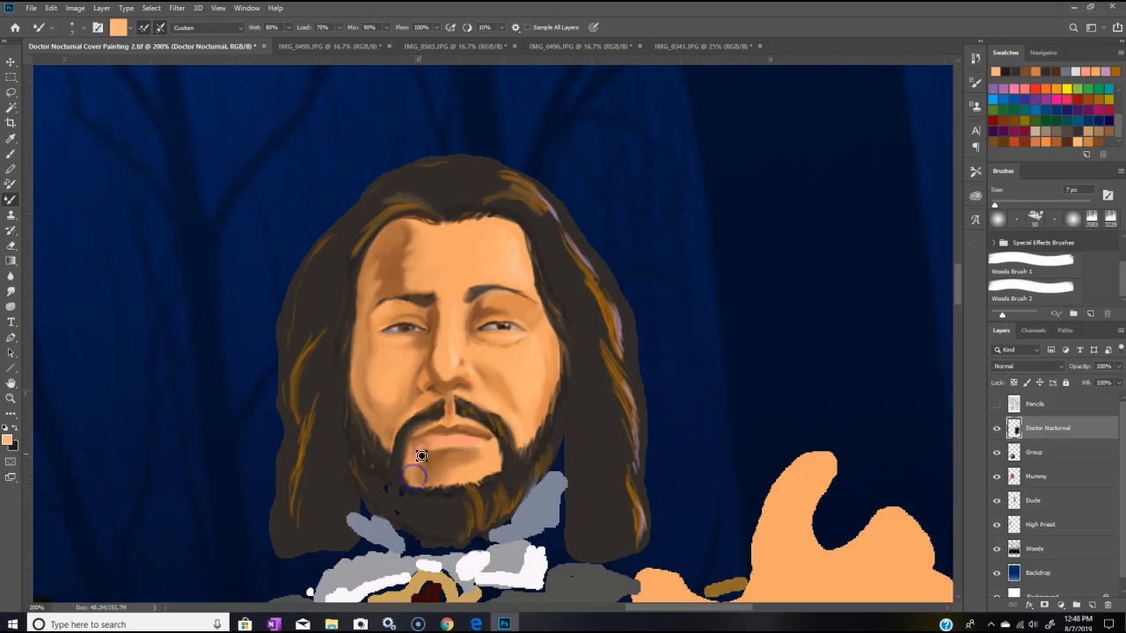
pyautogui.moveTo(417, 449)
pyautogui.mouseDown()
pyautogui.moveTo(425, 466)
pyautogui.moveTo(476, 433)
pyautogui.moveTo(415, 446)
pyautogui.mouseUp()
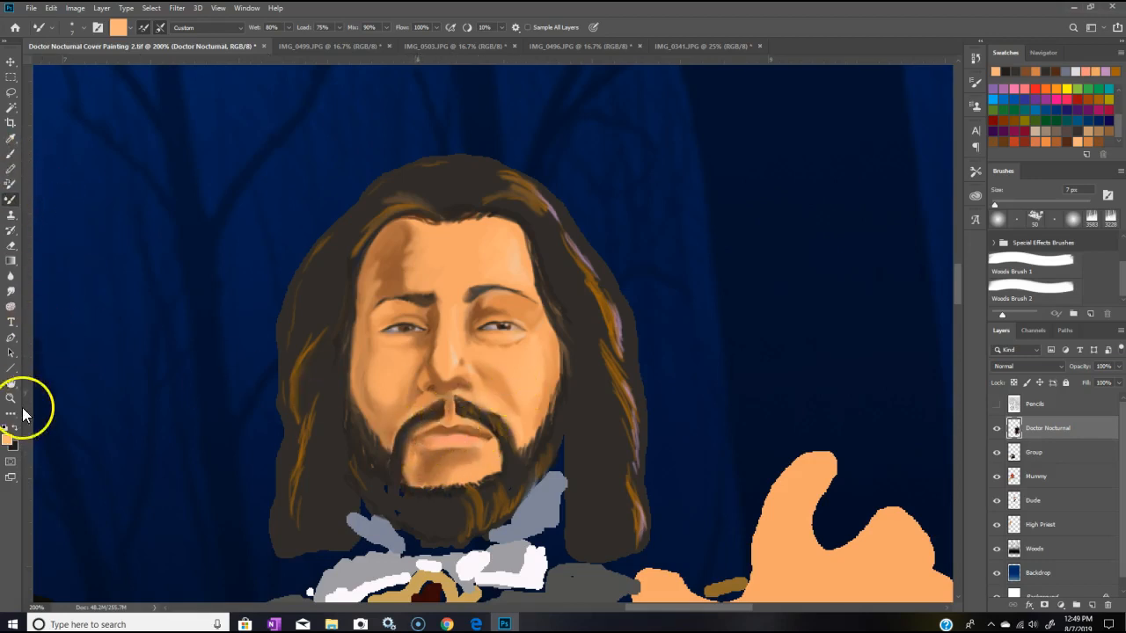
# Step: Choose the reddish-brown swatch and darken the upper lip and mouth line with the 4 px Brush
pyautogui.click(11, 398)
pyautogui.click(440, 445)
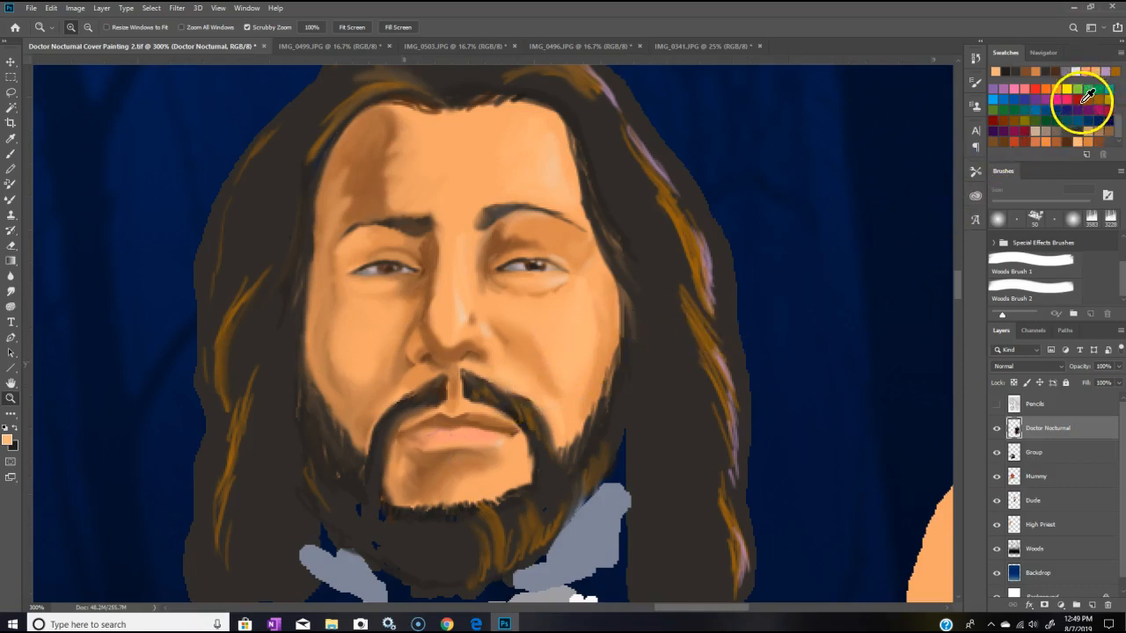
pyautogui.click(1023, 139)
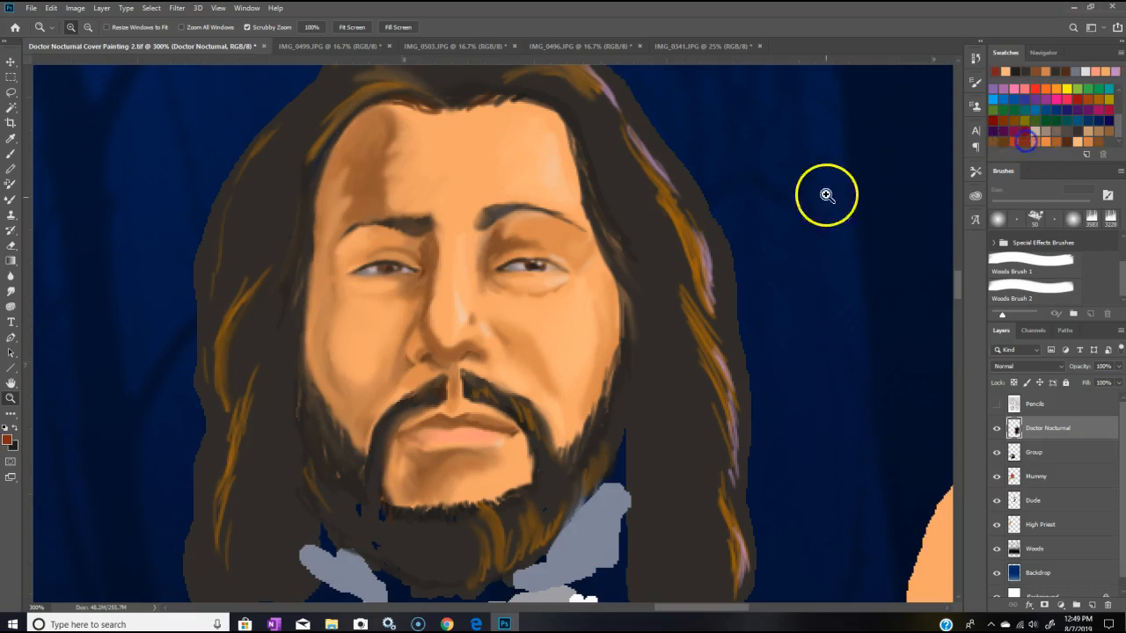
pyautogui.click(11, 155)
pyautogui.moveTo(414, 388)
pyautogui.mouseDown()
pyautogui.moveTo(408, 432)
pyautogui.moveTo(442, 429)
pyautogui.mouseUp()
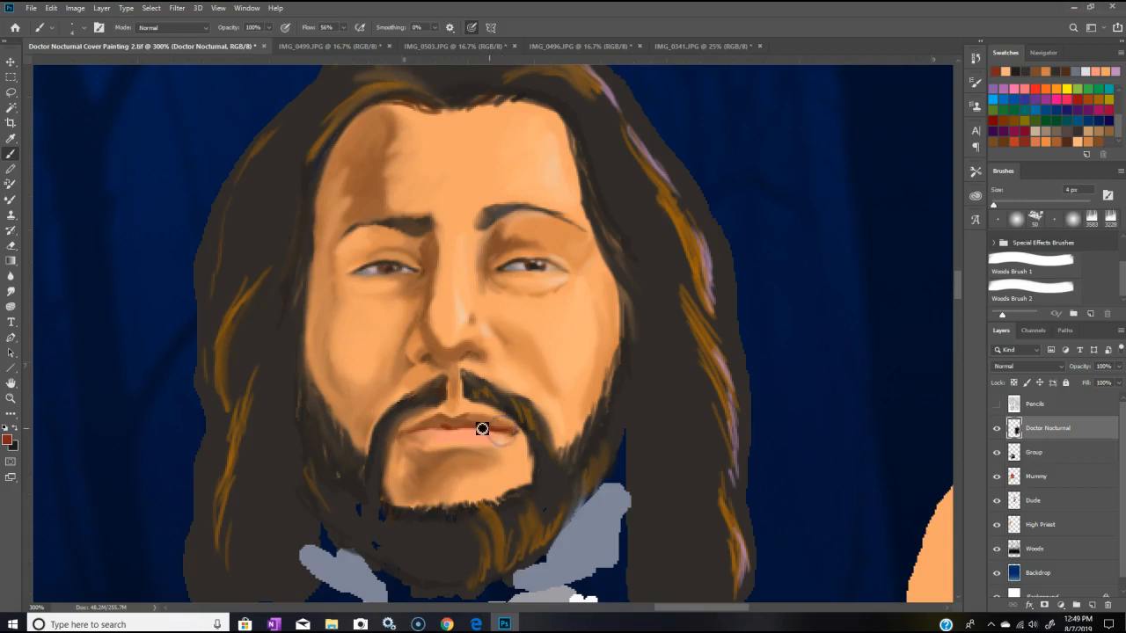
pyautogui.moveTo(462, 427); pyautogui.dragTo(442, 419)
pyautogui.moveTo(436, 424); pyautogui.dragTo(436, 428)
# Step: Touch up the inner corners of both eyes with the reddish-brown Brush
pyautogui.moveTo(500, 270); pyautogui.dragTo(503, 263)
pyautogui.click(497, 271)
pyautogui.click(414, 268)
# Step: Paint more reddish brown across the upper lip, the mouth corners and the edge of the lower lip
pyautogui.click(507, 431)
pyautogui.moveTo(443, 416); pyautogui.dragTo(476, 423)
pyautogui.moveTo(395, 442); pyautogui.dragTo(416, 432)
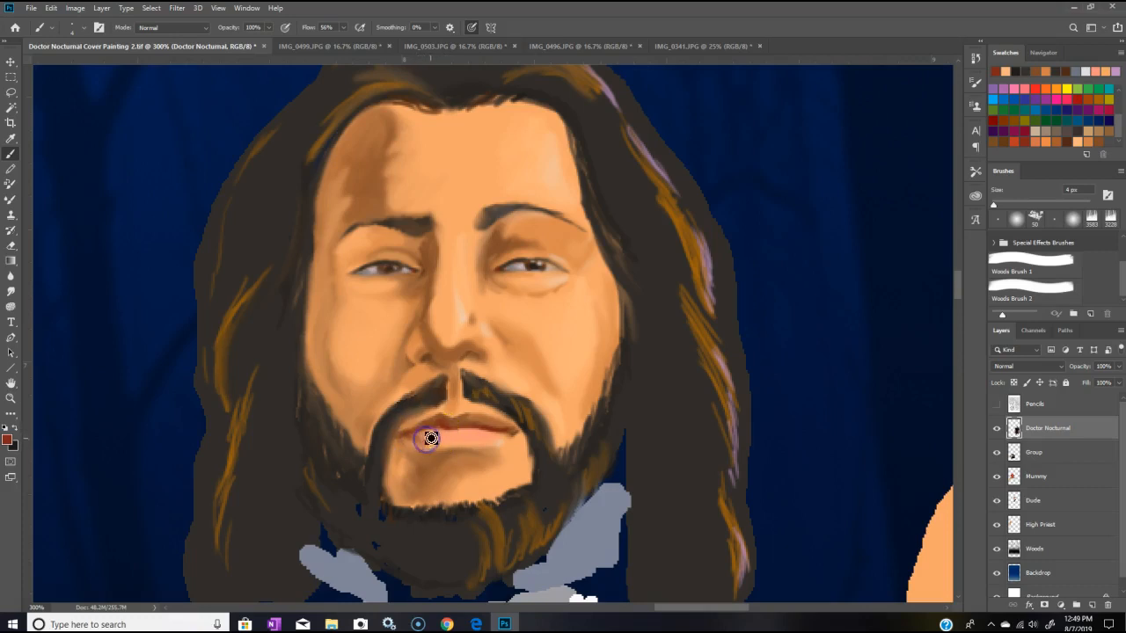
pyautogui.moveTo(425, 442)
pyautogui.mouseDown()
pyautogui.moveTo(475, 423)
pyautogui.moveTo(511, 433)
pyautogui.moveTo(491, 441)
pyautogui.moveTo(479, 436)
pyautogui.moveTo(534, 425)
pyautogui.moveTo(457, 356)
pyautogui.moveTo(532, 315)
pyautogui.moveTo(522, 283)
pyautogui.moveTo(545, 262)
pyautogui.moveTo(536, 238)
pyautogui.moveTo(484, 218)
pyautogui.moveTo(551, 213)
pyautogui.moveTo(390, 218)
pyautogui.moveTo(400, 224)
pyautogui.moveTo(452, 187)
pyautogui.moveTo(404, 232)
pyautogui.moveTo(479, 367)
pyautogui.moveTo(487, 406)
pyautogui.moveTo(590, 383)
pyautogui.moveTo(553, 428)
pyautogui.moveTo(431, 426)
pyautogui.moveTo(389, 389)
pyautogui.mouseUp()
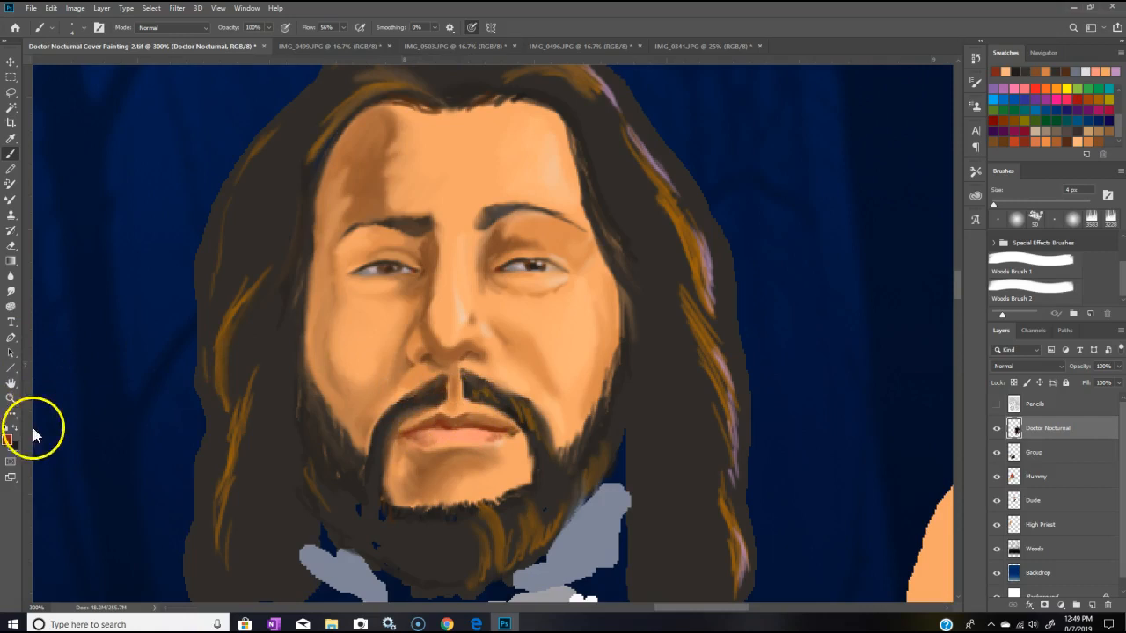
# Step: Dab small light grey highlights on the lower lip and beside the inner eye with the 4 px brush
pyautogui.click(1106, 70)
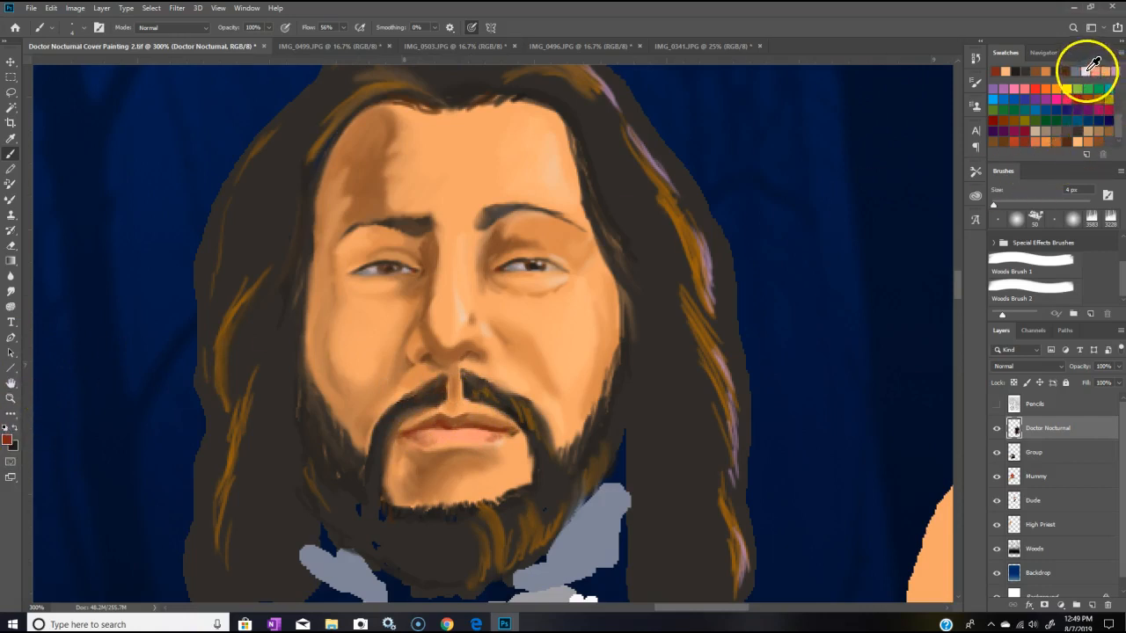
pyautogui.moveTo(486, 435); pyautogui.dragTo(481, 443)
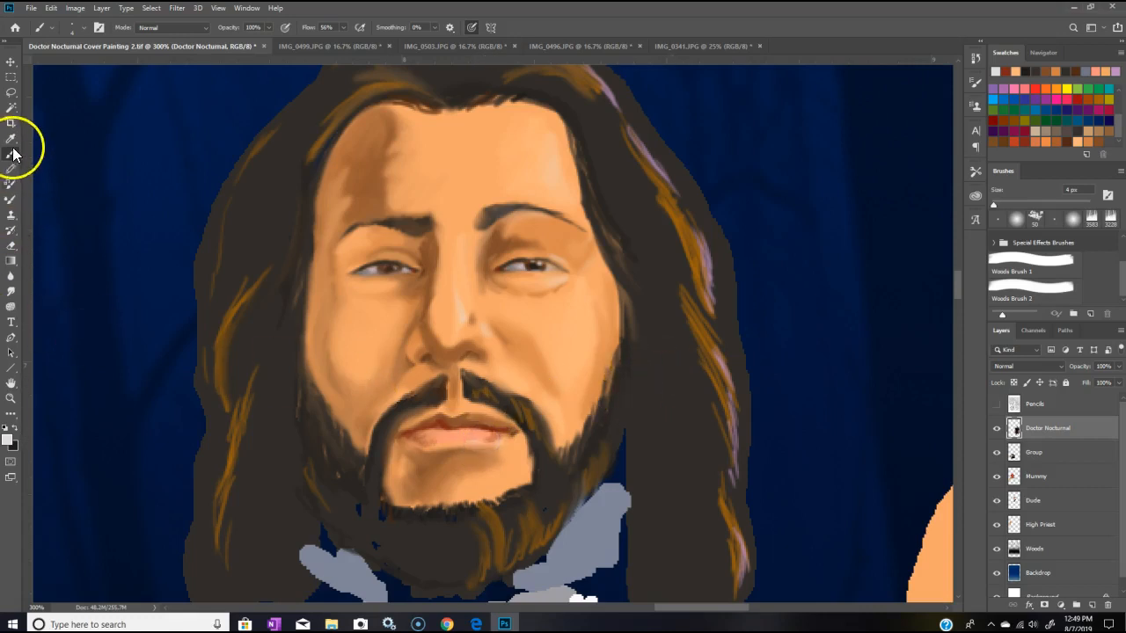
pyautogui.moveTo(499, 271); pyautogui.dragTo(473, 257)
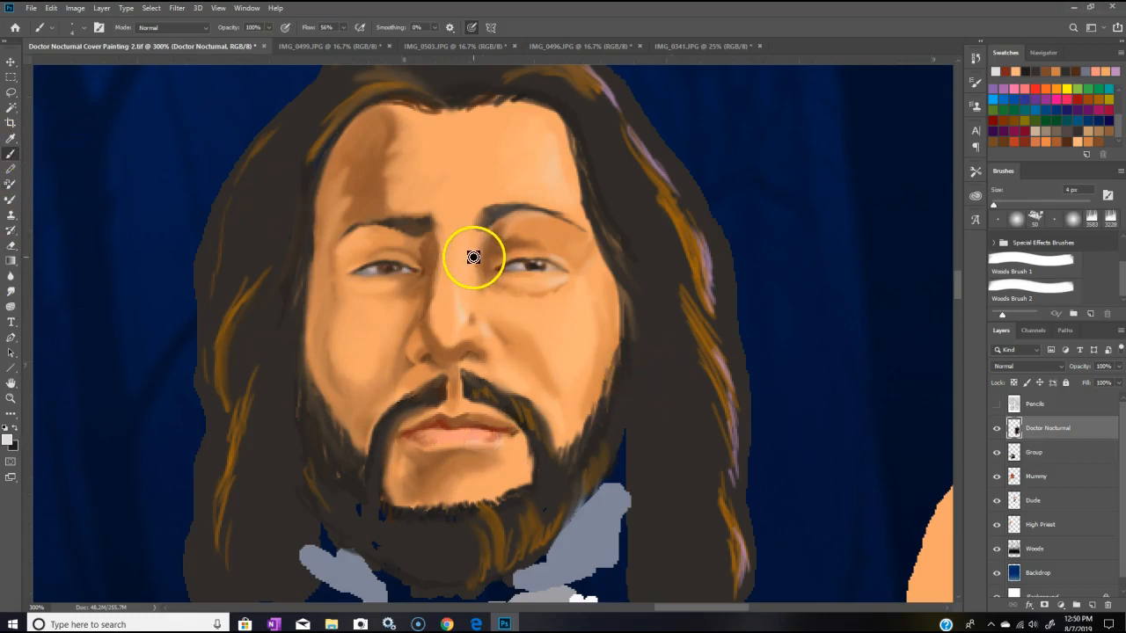
# Step: Paint a mid-orange skin tone over the dark forehead shadow and along the shaded cheek edge with the 4 px brush
pyautogui.hotkey('ctrl', '-')
pyautogui.hotkey('ctrl', '-')
pyautogui.hotkey('ctrl', '-')
pyautogui.hotkey('ctrl', '-')
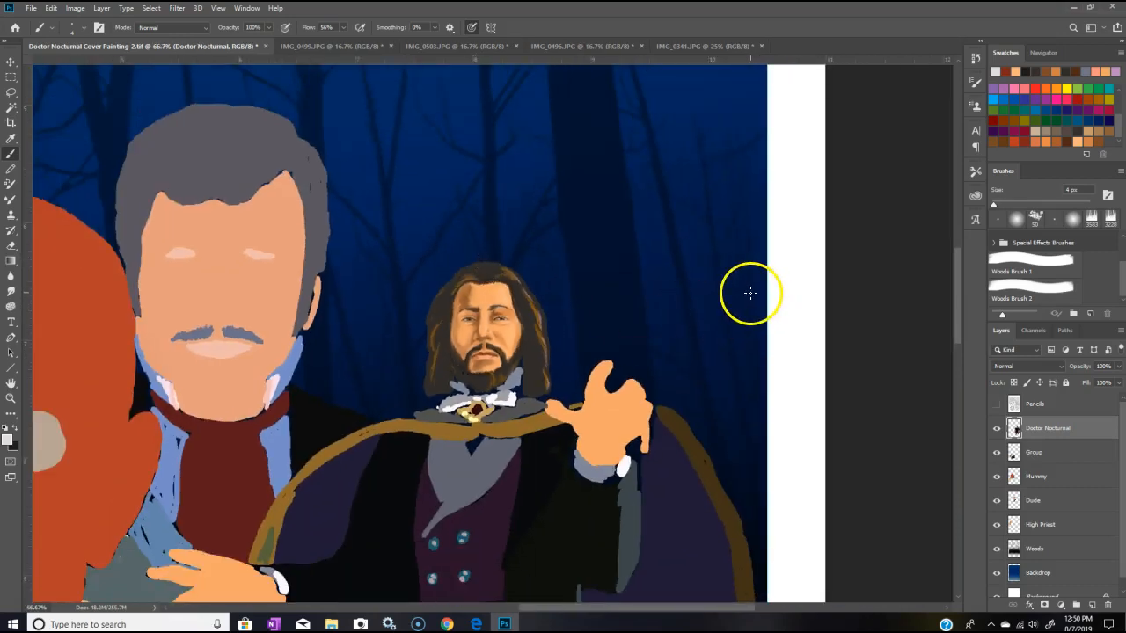
pyautogui.click(10, 398)
pyautogui.click(499, 350)
pyautogui.click(516, 302)
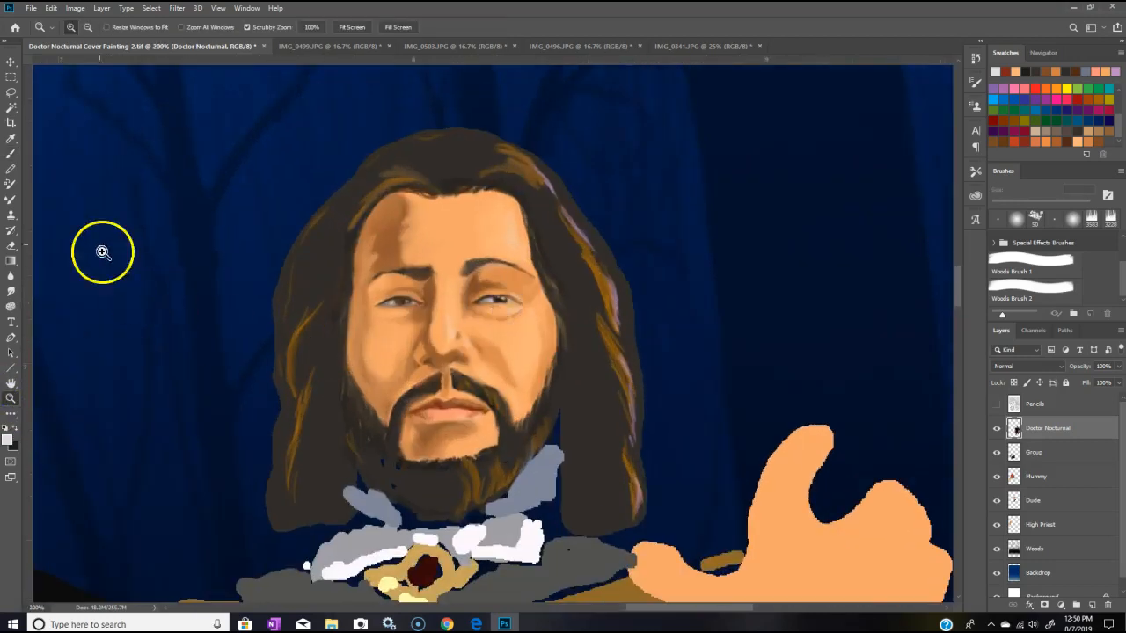
pyautogui.click(11, 153)
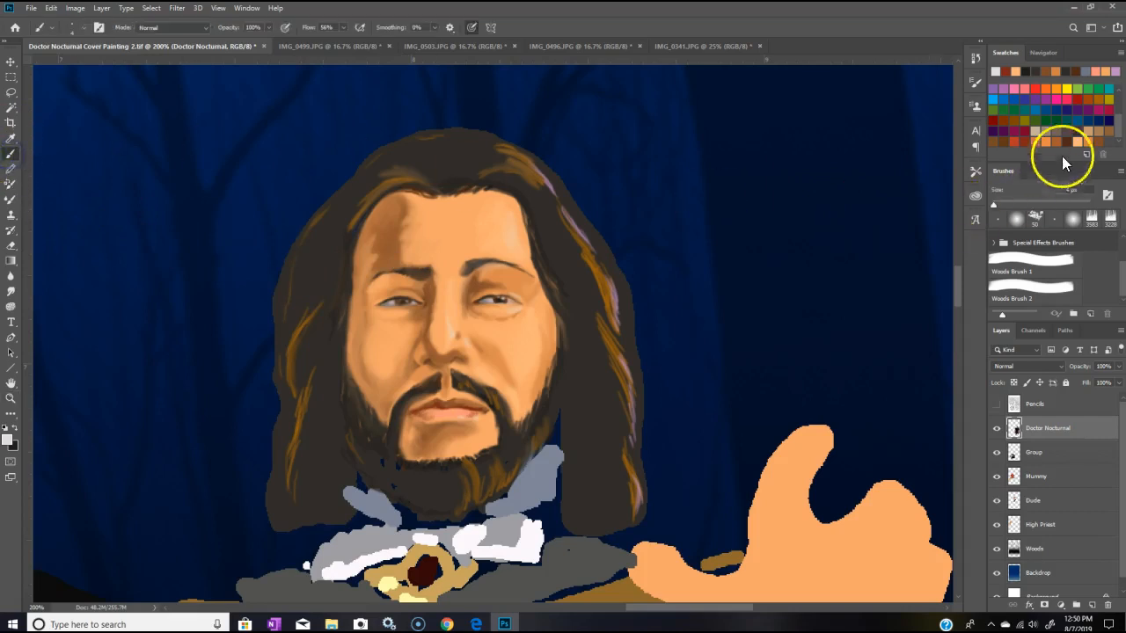
pyautogui.click(1090, 137)
pyautogui.moveTo(410, 231)
pyautogui.mouseDown()
pyautogui.moveTo(377, 226)
pyautogui.moveTo(366, 264)
pyautogui.mouseUp()
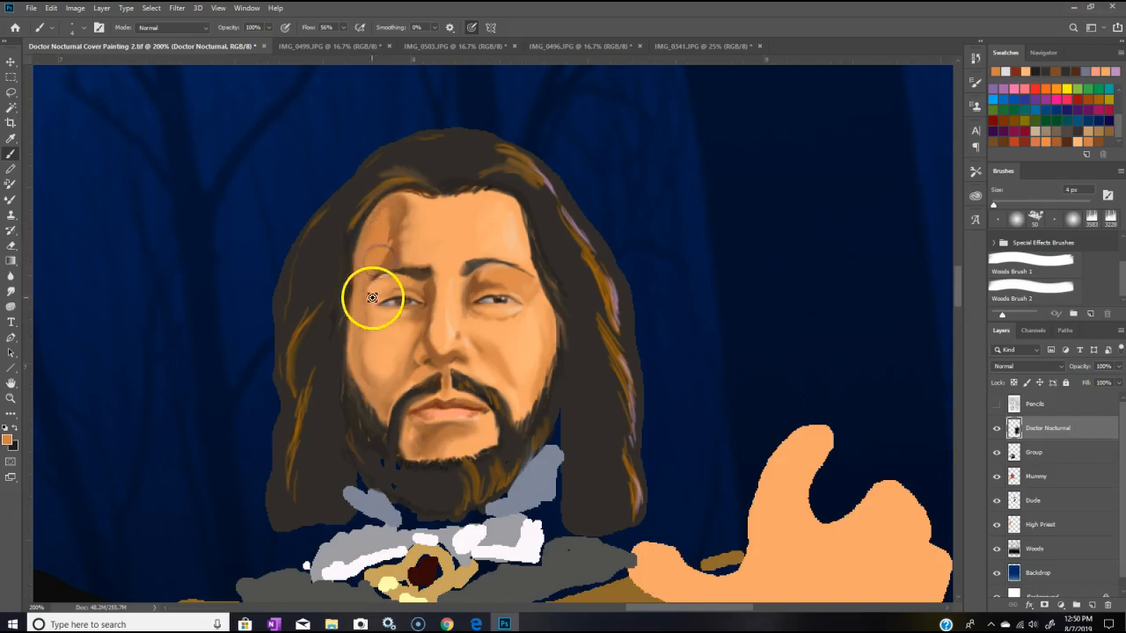
pyautogui.moveTo(355, 328); pyautogui.dragTo(352, 334)
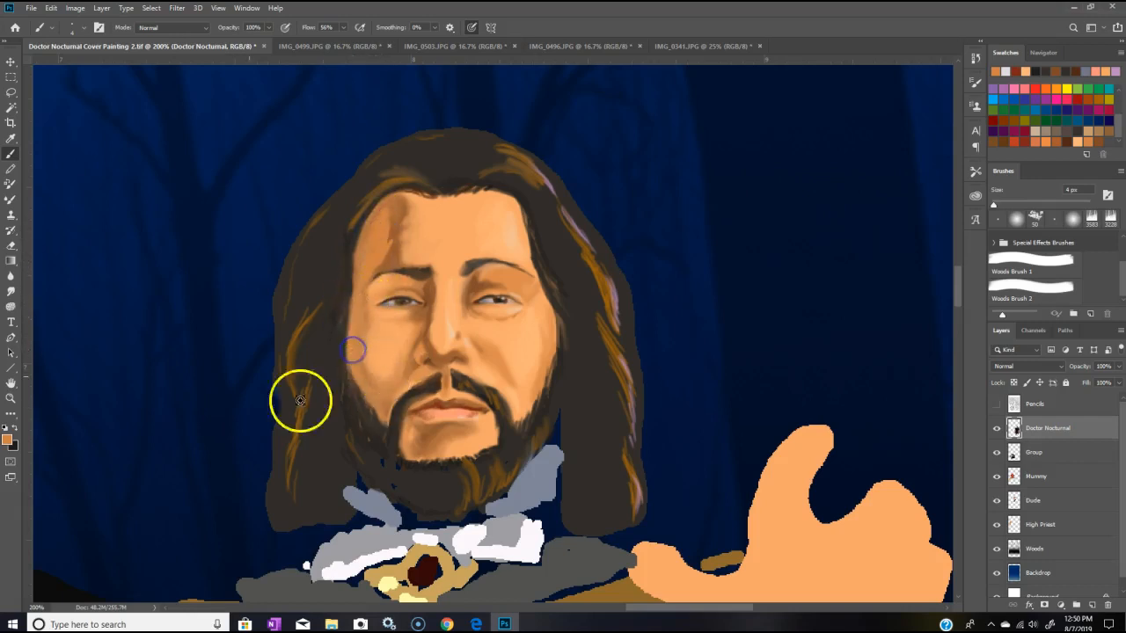
# Step: Blend the new orange tone into the forehead shadow and around the brows with the 7 px Mixer Brush
pyautogui.click(11, 195)
pyautogui.moveTo(368, 233)
pyautogui.mouseDown()
pyautogui.moveTo(384, 219)
pyautogui.moveTo(387, 236)
pyautogui.mouseUp()
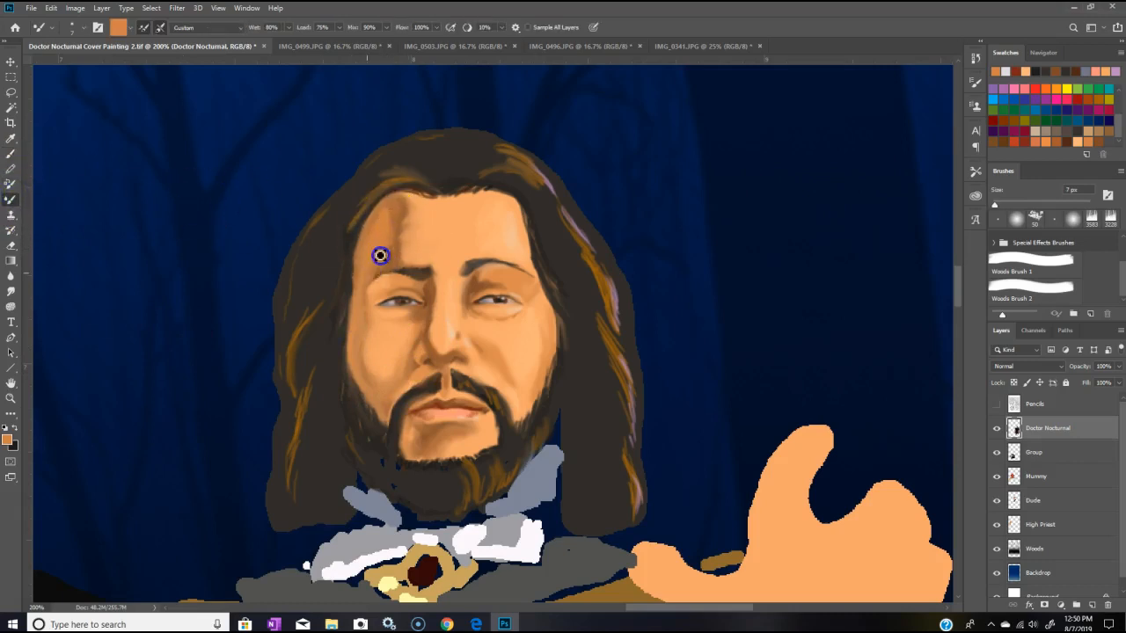
pyautogui.moveTo(377, 231); pyautogui.dragTo(405, 209)
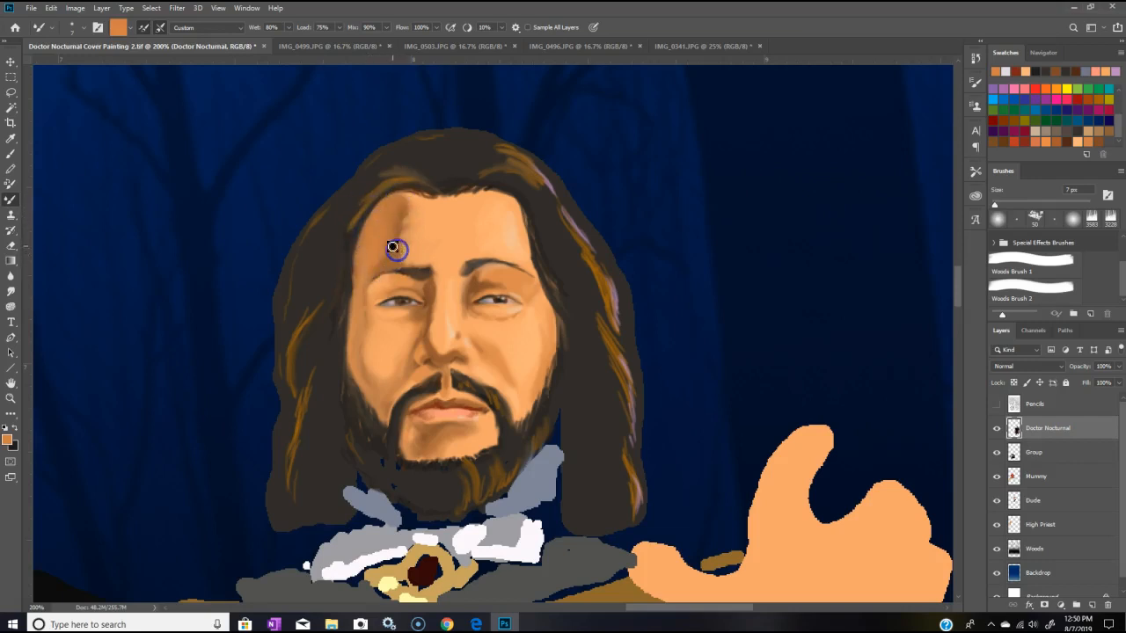
pyautogui.moveTo(372, 244)
pyautogui.mouseDown()
pyautogui.moveTo(369, 281)
pyautogui.moveTo(477, 266)
pyautogui.moveTo(415, 271)
pyautogui.moveTo(465, 272)
pyautogui.moveTo(471, 256)
pyautogui.moveTo(524, 271)
pyautogui.mouseUp()
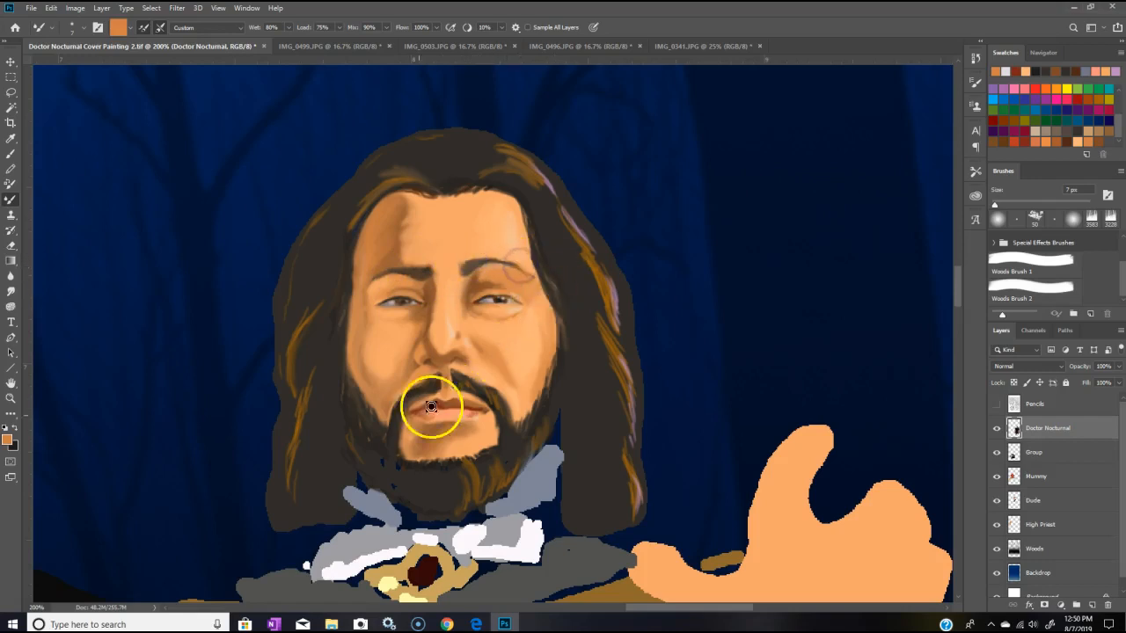
pyautogui.moveTo(377, 289)
pyautogui.mouseDown()
pyautogui.moveTo(357, 238)
pyautogui.moveTo(378, 220)
pyautogui.moveTo(357, 234)
pyautogui.moveTo(349, 291)
pyautogui.moveTo(360, 231)
pyautogui.moveTo(414, 189)
pyautogui.moveTo(430, 200)
pyautogui.mouseUp()
# Step: Blend the moustache, lip edges and nose shading into the surrounding skin with the Mixer Brush
pyautogui.moveTo(406, 398)
pyautogui.mouseDown()
pyautogui.moveTo(467, 345)
pyautogui.moveTo(525, 351)
pyautogui.moveTo(430, 370)
pyautogui.moveTo(452, 349)
pyautogui.moveTo(426, 377)
pyautogui.mouseUp()
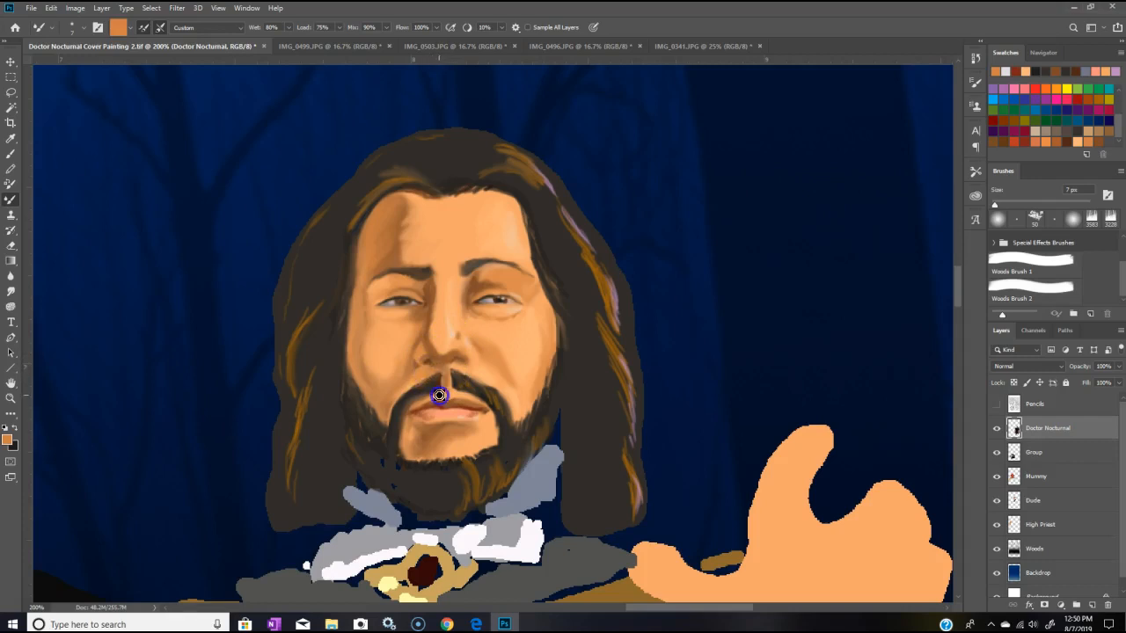
pyautogui.moveTo(484, 387); pyautogui.dragTo(460, 394)
pyautogui.moveTo(423, 400)
pyautogui.mouseDown()
pyautogui.moveTo(410, 407)
pyautogui.moveTo(485, 410)
pyautogui.moveTo(406, 414)
pyautogui.moveTo(422, 424)
pyautogui.mouseUp()
pyautogui.click(410, 426)
pyautogui.moveTo(439, 370)
pyautogui.mouseDown()
pyautogui.moveTo(407, 393)
pyautogui.moveTo(485, 387)
pyautogui.moveTo(472, 380)
pyautogui.moveTo(412, 385)
pyautogui.mouseUp()
pyautogui.click(457, 342)
pyautogui.moveTo(457, 342)
pyautogui.mouseDown()
pyautogui.moveTo(570, 285)
pyautogui.moveTo(530, 219)
pyautogui.moveTo(563, 304)
pyautogui.mouseUp()
pyautogui.moveTo(515, 198); pyautogui.dragTo(520, 202)
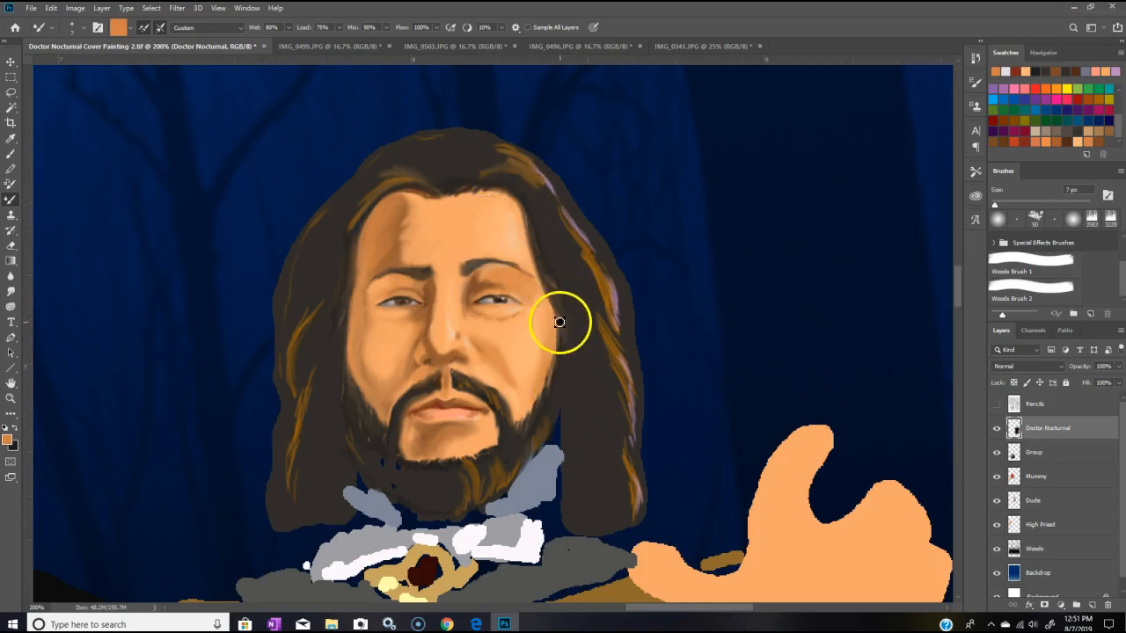
# Step: Soften the sides of the face where skin meets hair, and blend the beard edge around the chin
pyautogui.moveTo(550, 301)
pyautogui.mouseDown()
pyautogui.moveTo(555, 339)
pyautogui.moveTo(552, 313)
pyautogui.mouseUp()
pyautogui.moveTo(554, 343)
pyautogui.mouseDown()
pyautogui.moveTo(556, 371)
pyautogui.moveTo(543, 283)
pyautogui.mouseUp()
pyautogui.moveTo(553, 387); pyautogui.dragTo(549, 364)
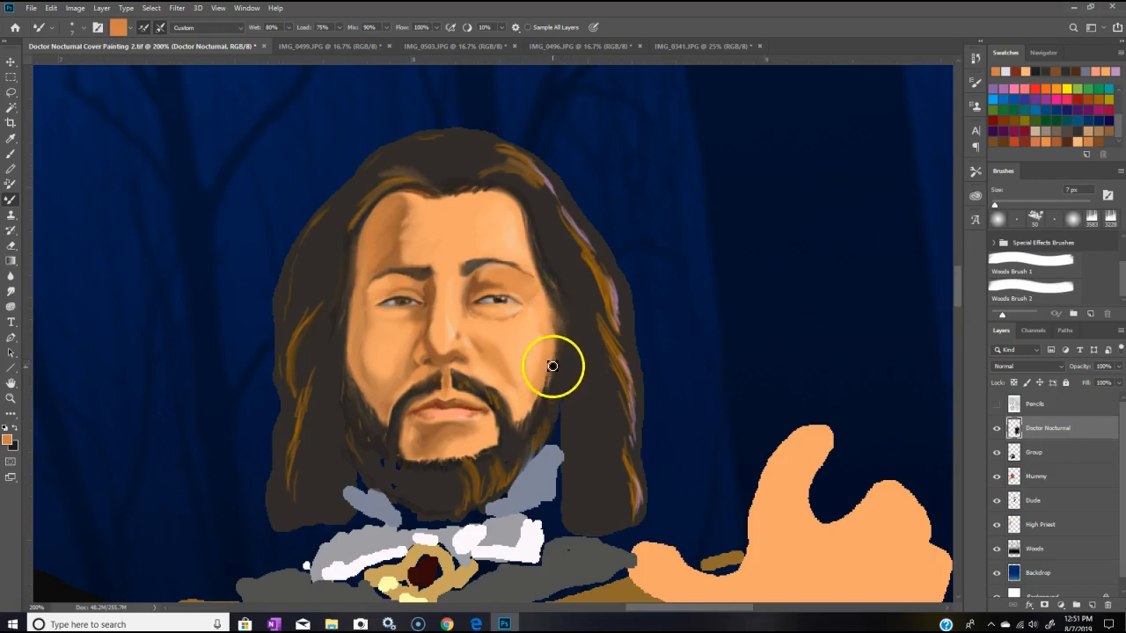
pyautogui.moveTo(360, 379)
pyautogui.mouseDown()
pyautogui.moveTo(341, 341)
pyautogui.moveTo(353, 381)
pyautogui.moveTo(346, 325)
pyautogui.mouseUp()
pyautogui.moveTo(359, 264); pyautogui.dragTo(369, 246)
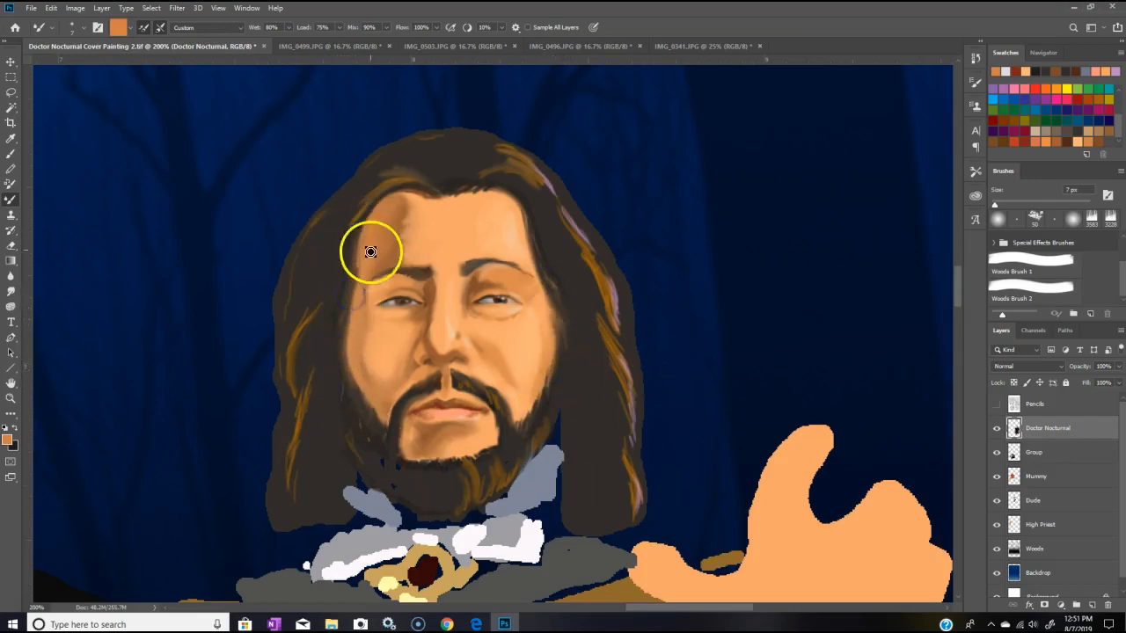
pyautogui.moveTo(395, 452); pyautogui.dragTo(408, 469)
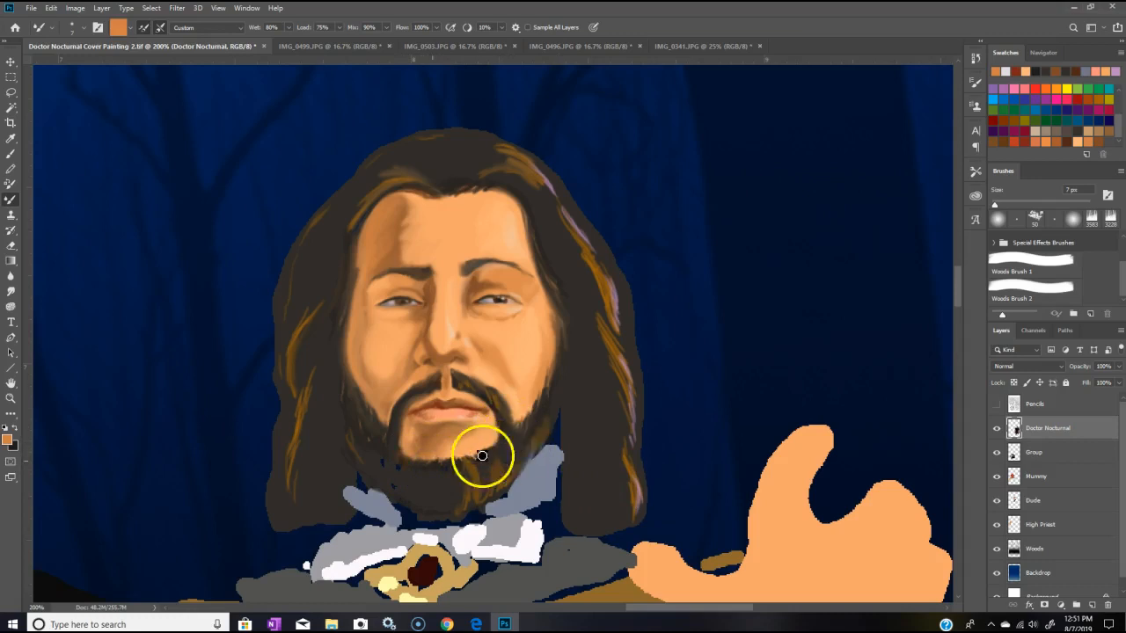
pyautogui.moveTo(452, 395); pyautogui.dragTo(454, 387)
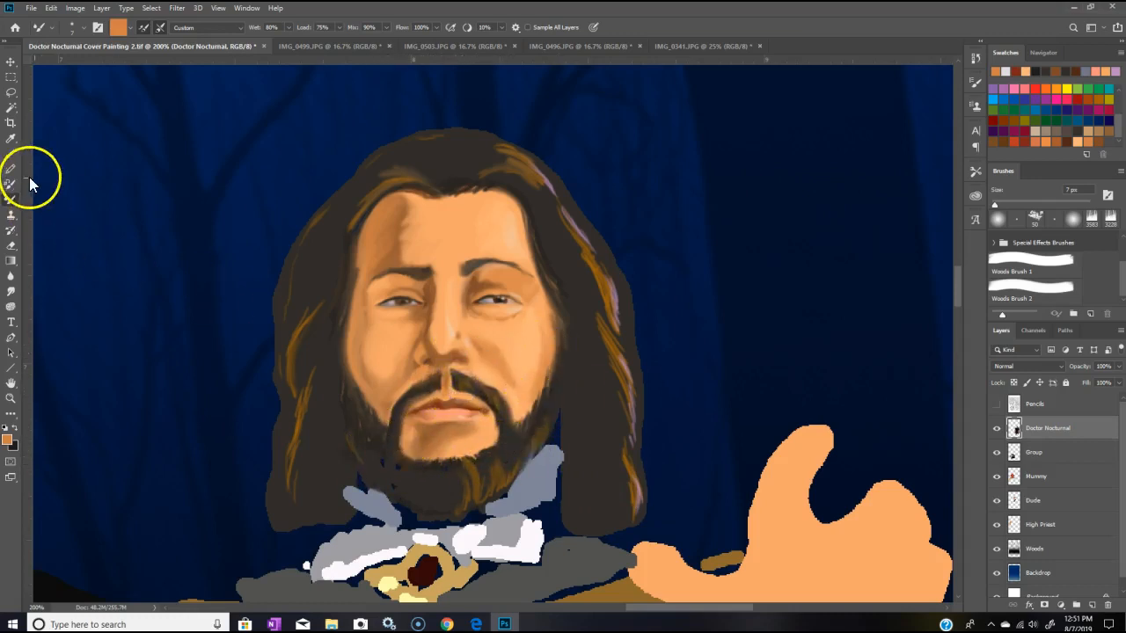
# Step: Blend the orange and lilac highlights into the upper hair on the viewer's right side of the head
pyautogui.moveTo(569, 214); pyautogui.dragTo(591, 256)
pyautogui.moveTo(569, 211); pyautogui.dragTo(599, 254)
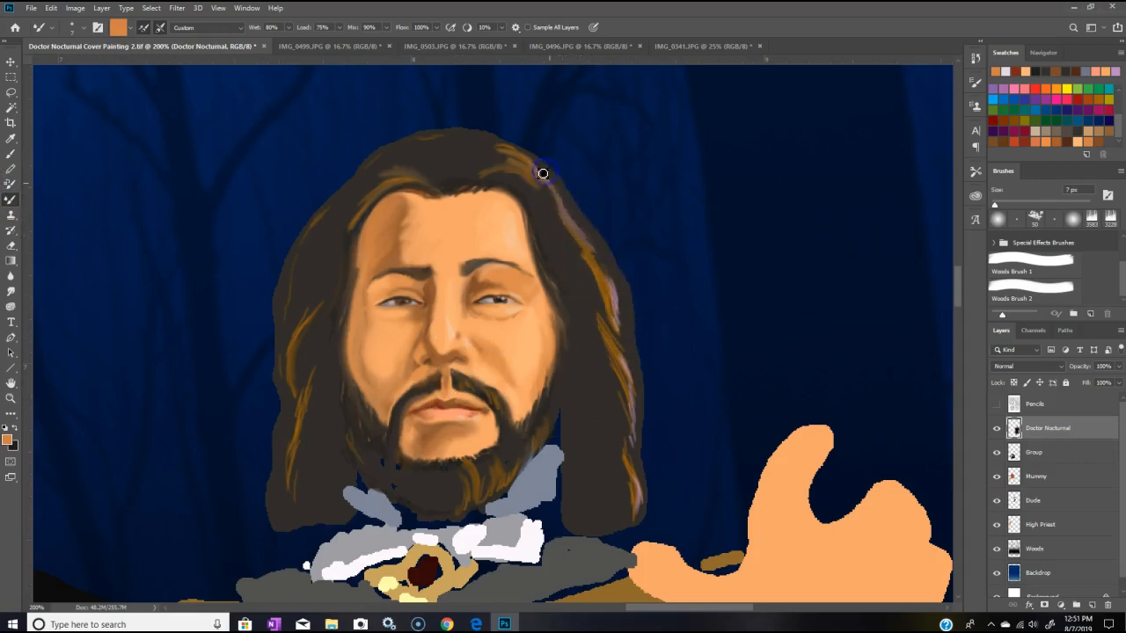
pyautogui.moveTo(546, 199)
pyautogui.mouseDown()
pyautogui.moveTo(523, 160)
pyautogui.moveTo(493, 161)
pyautogui.moveTo(525, 160)
pyautogui.mouseUp()
pyautogui.moveTo(594, 252)
pyautogui.mouseDown()
pyautogui.moveTo(610, 293)
pyautogui.moveTo(589, 248)
pyautogui.moveTo(599, 276)
pyautogui.moveTo(563, 231)
pyautogui.mouseUp()
pyautogui.moveTo(613, 288)
pyautogui.mouseDown()
pyautogui.moveTo(630, 340)
pyautogui.moveTo(621, 331)
pyautogui.mouseUp()
pyautogui.moveTo(602, 304)
pyautogui.mouseDown()
pyautogui.moveTo(612, 298)
pyautogui.moveTo(616, 334)
pyautogui.moveTo(596, 306)
pyautogui.mouseUp()
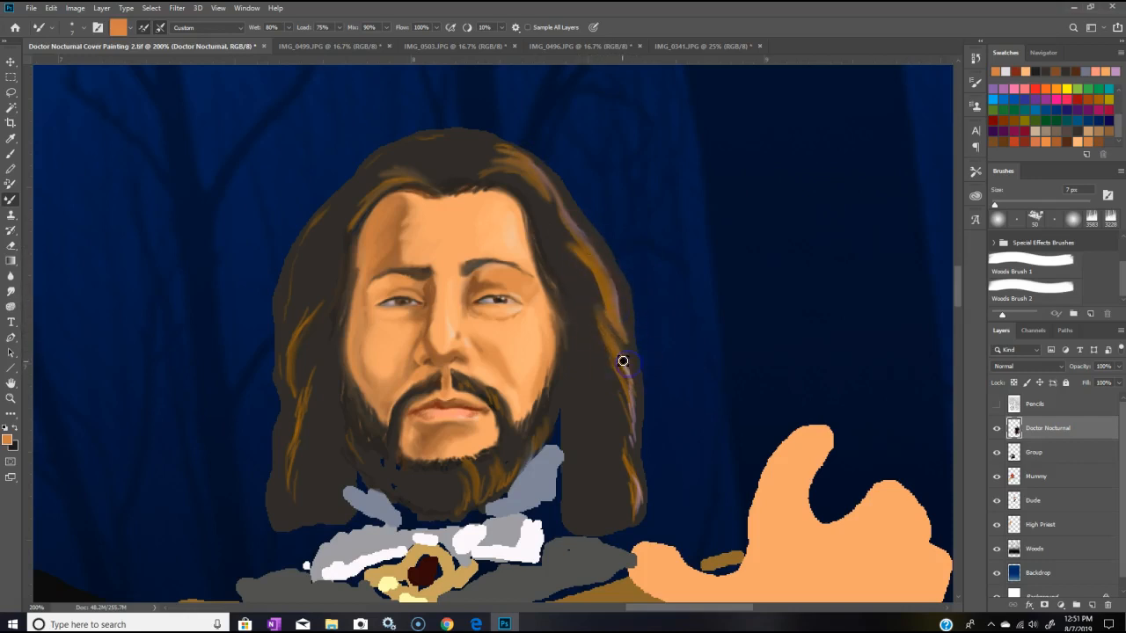
# Step: Smooth the orange and lilac highlights along the outer hair on the viewer's right, down to the tips
pyautogui.moveTo(636, 414); pyautogui.dragTo(628, 387)
pyautogui.moveTo(632, 435); pyautogui.dragTo(624, 398)
pyautogui.moveTo(635, 447)
pyautogui.mouseDown()
pyautogui.moveTo(628, 370)
pyautogui.moveTo(629, 393)
pyautogui.mouseUp()
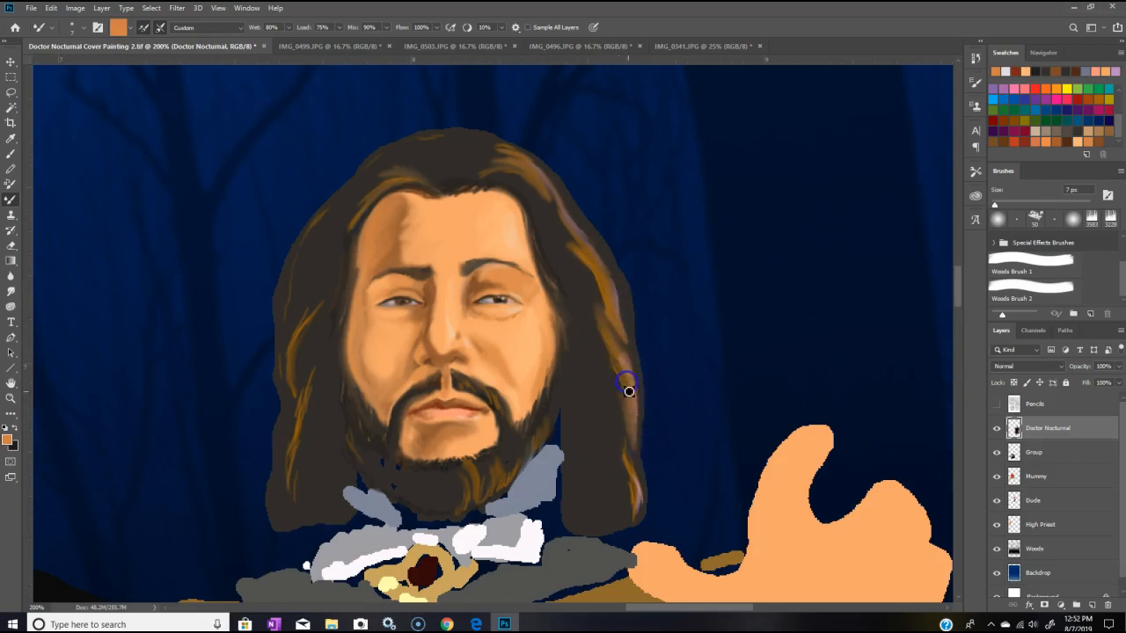
pyautogui.moveTo(612, 287)
pyautogui.mouseDown()
pyautogui.moveTo(622, 327)
pyautogui.moveTo(604, 256)
pyautogui.moveTo(509, 149)
pyautogui.mouseUp()
pyautogui.moveTo(639, 397); pyautogui.dragTo(638, 487)
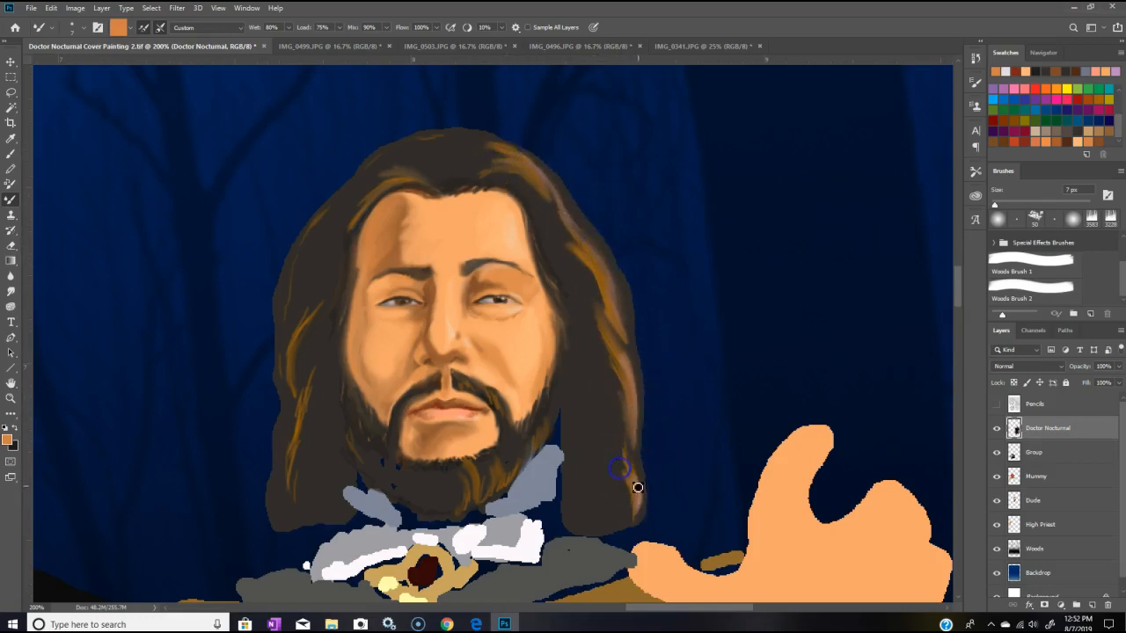
pyautogui.moveTo(621, 423); pyautogui.dragTo(633, 501)
pyautogui.click(633, 432)
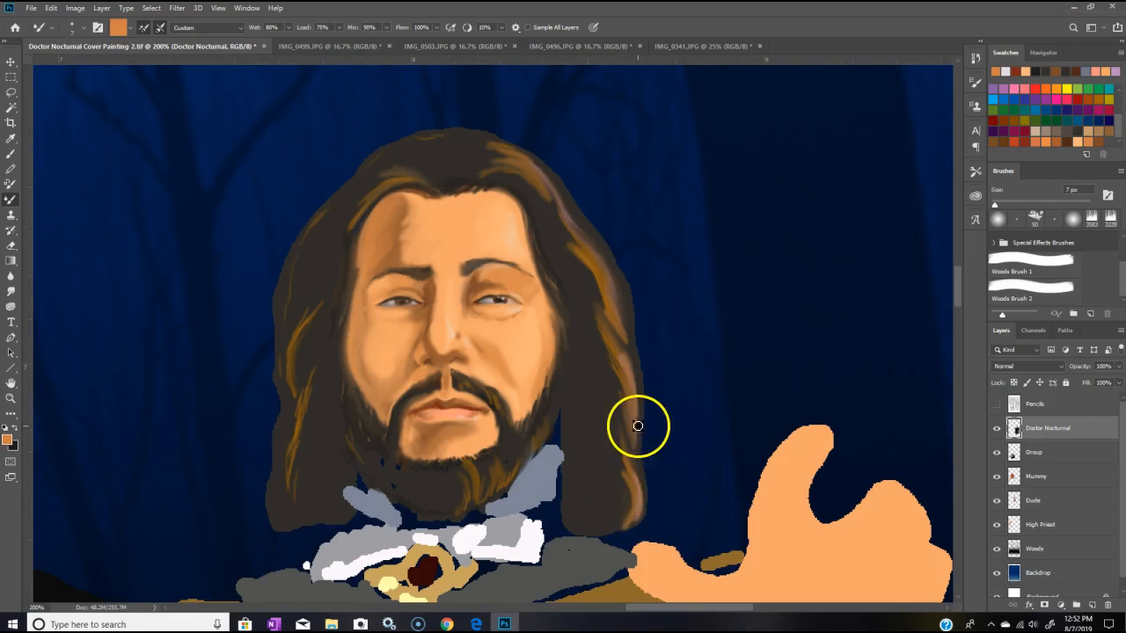
# Step: Blend the chin's beard edge, the orange strands on the viewer's left, and the hairline above the forehead
pyautogui.click(490, 459)
pyautogui.moveTo(490, 459)
pyautogui.mouseDown()
pyautogui.moveTo(502, 486)
pyautogui.moveTo(489, 495)
pyautogui.moveTo(495, 482)
pyautogui.moveTo(406, 462)
pyautogui.moveTo(410, 430)
pyautogui.mouseUp()
pyautogui.moveTo(292, 374)
pyautogui.mouseDown()
pyautogui.moveTo(335, 264)
pyautogui.moveTo(285, 346)
pyautogui.moveTo(301, 370)
pyautogui.moveTo(289, 370)
pyautogui.moveTo(309, 344)
pyautogui.moveTo(289, 465)
pyautogui.moveTo(307, 443)
pyautogui.moveTo(292, 495)
pyautogui.mouseUp()
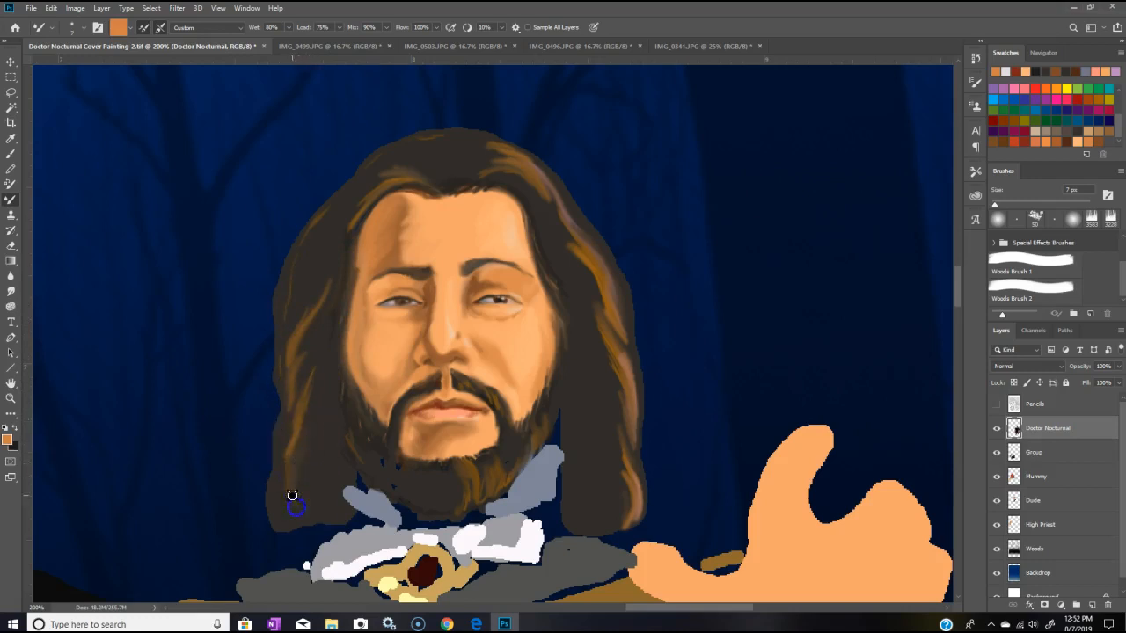
pyautogui.moveTo(306, 439); pyautogui.dragTo(292, 449)
pyautogui.moveTo(367, 205)
pyautogui.mouseDown()
pyautogui.moveTo(370, 196)
pyautogui.moveTo(349, 232)
pyautogui.mouseUp()
pyautogui.moveTo(363, 208)
pyautogui.mouseDown()
pyautogui.moveTo(356, 236)
pyautogui.moveTo(411, 180)
pyautogui.moveTo(385, 186)
pyautogui.moveTo(429, 184)
pyautogui.mouseUp()
pyautogui.moveTo(420, 187)
pyautogui.mouseDown()
pyautogui.moveTo(431, 195)
pyautogui.moveTo(412, 165)
pyautogui.moveTo(410, 175)
pyautogui.mouseUp()
pyautogui.click(409, 171)
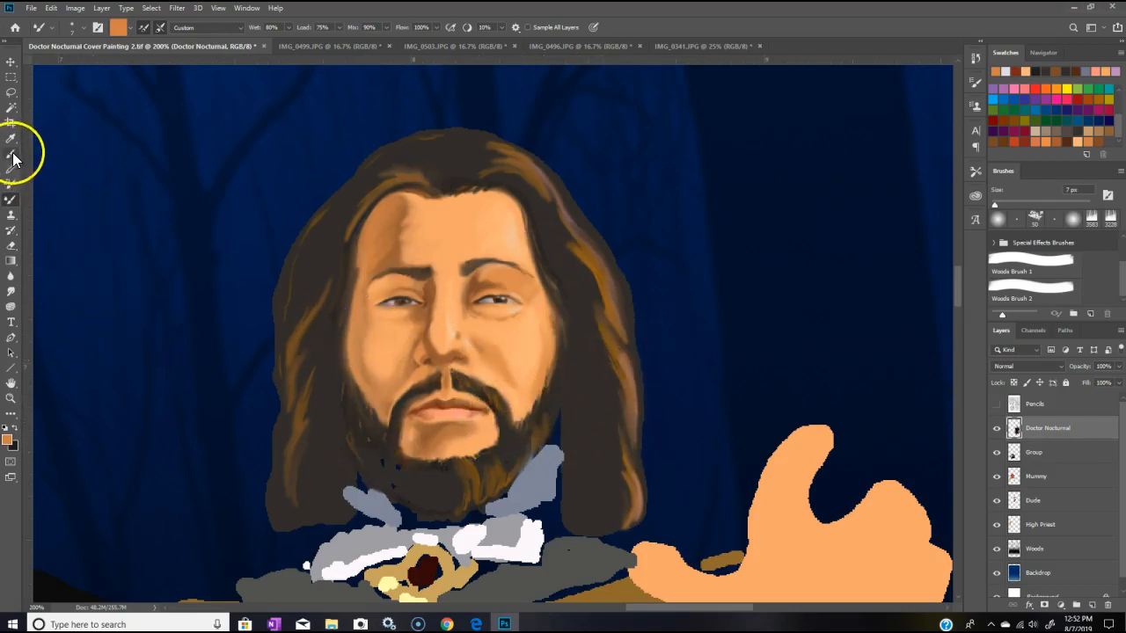
# Step: Dab light grey highlights on the nose, chin and around both eyes with the 4 px brush
pyautogui.click(1006, 71)
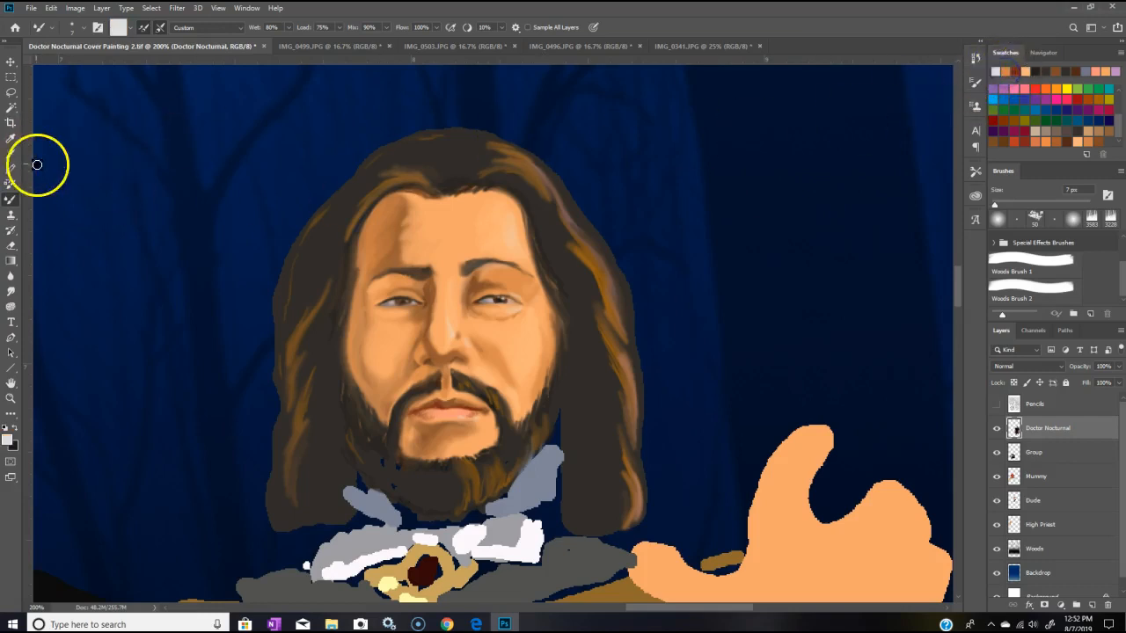
pyautogui.click(11, 153)
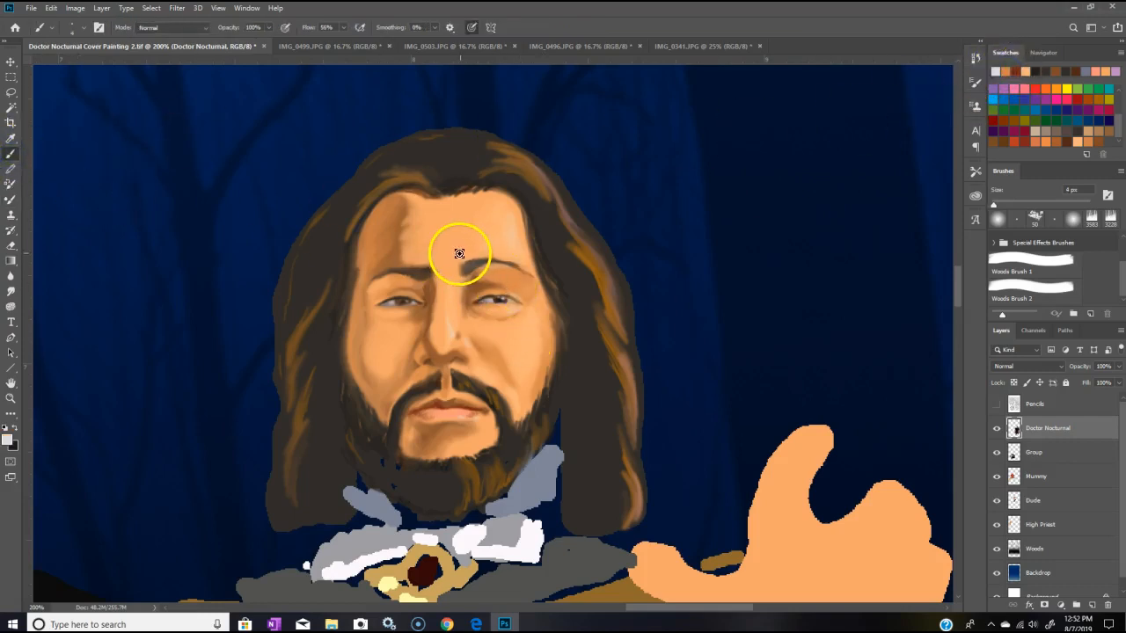
pyautogui.click(451, 280)
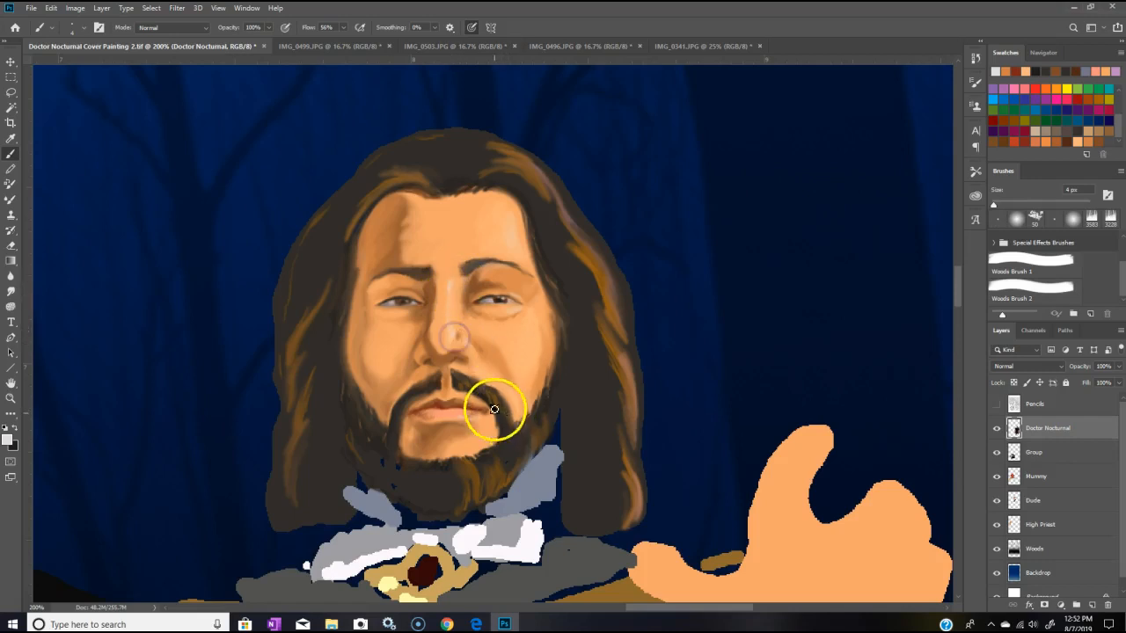
pyautogui.click(482, 441)
pyautogui.click(516, 307)
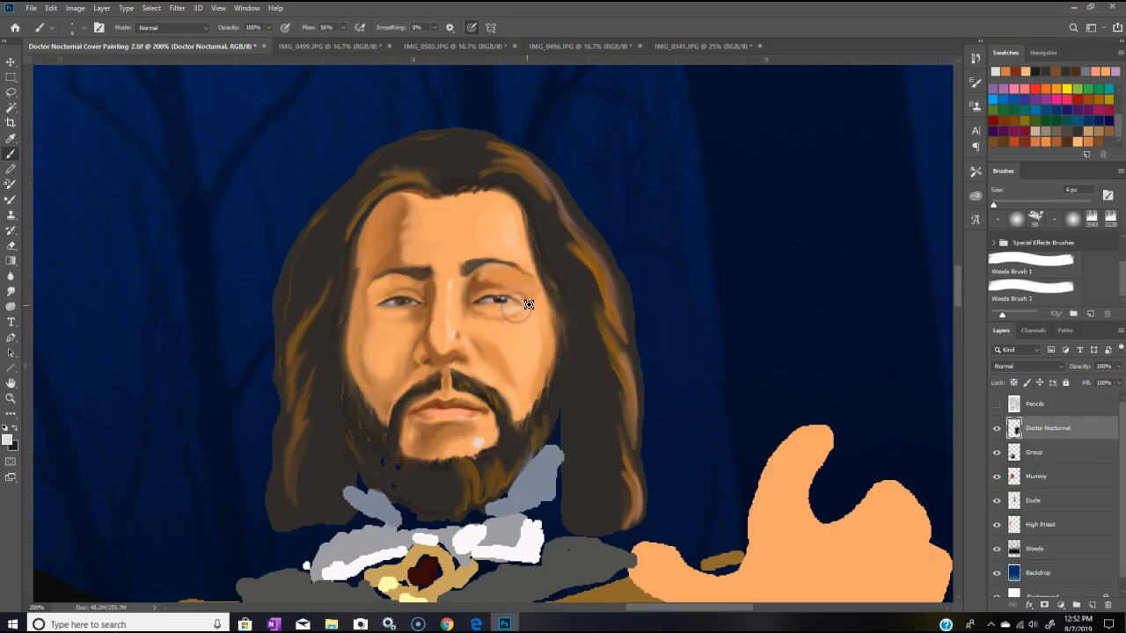
pyautogui.click(520, 308)
pyautogui.click(422, 298)
pyautogui.click(407, 312)
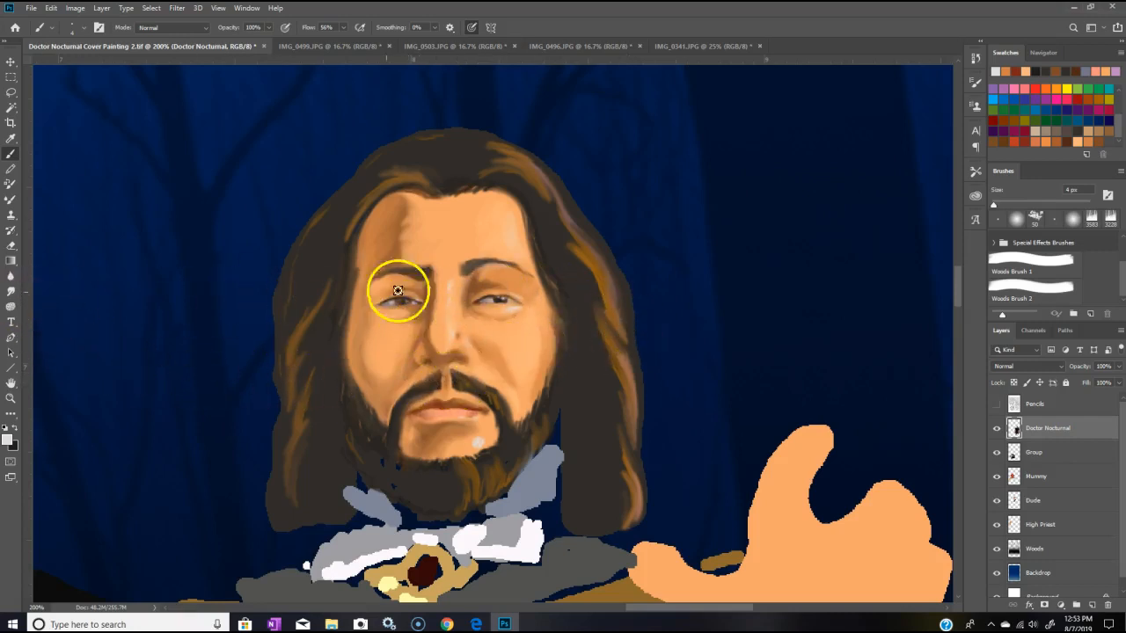
# Step: Blend the light highlights under the eye, on the chin and along the nose with the 7 px Mixer Brush
pyautogui.click(10, 199)
pyautogui.moveTo(506, 310); pyautogui.dragTo(518, 307)
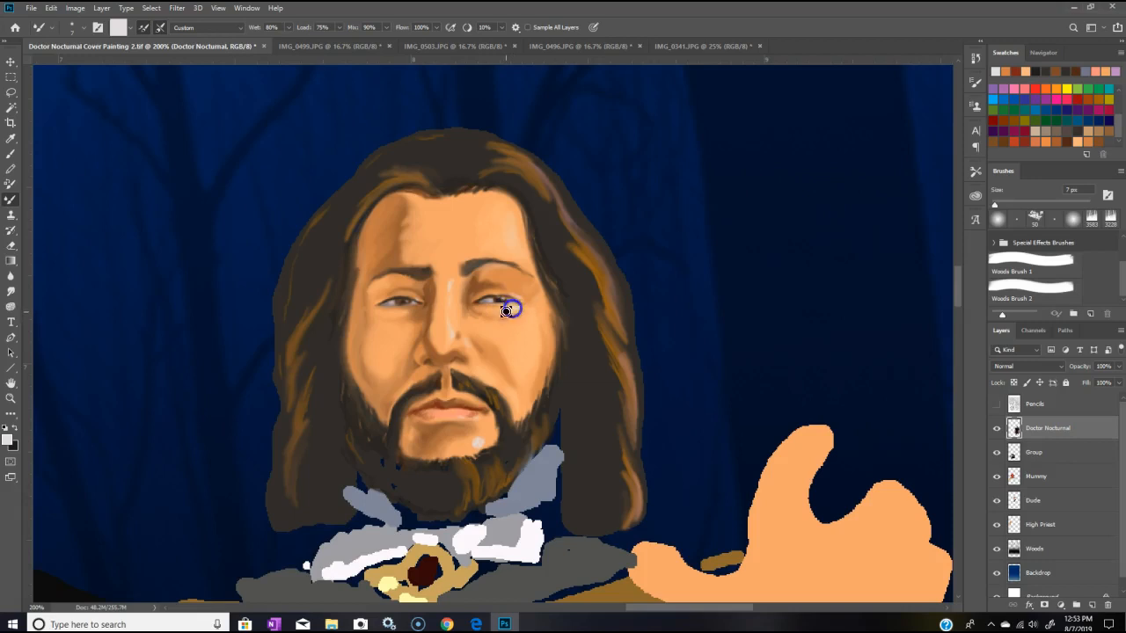
pyautogui.click(471, 446)
pyautogui.click(454, 287)
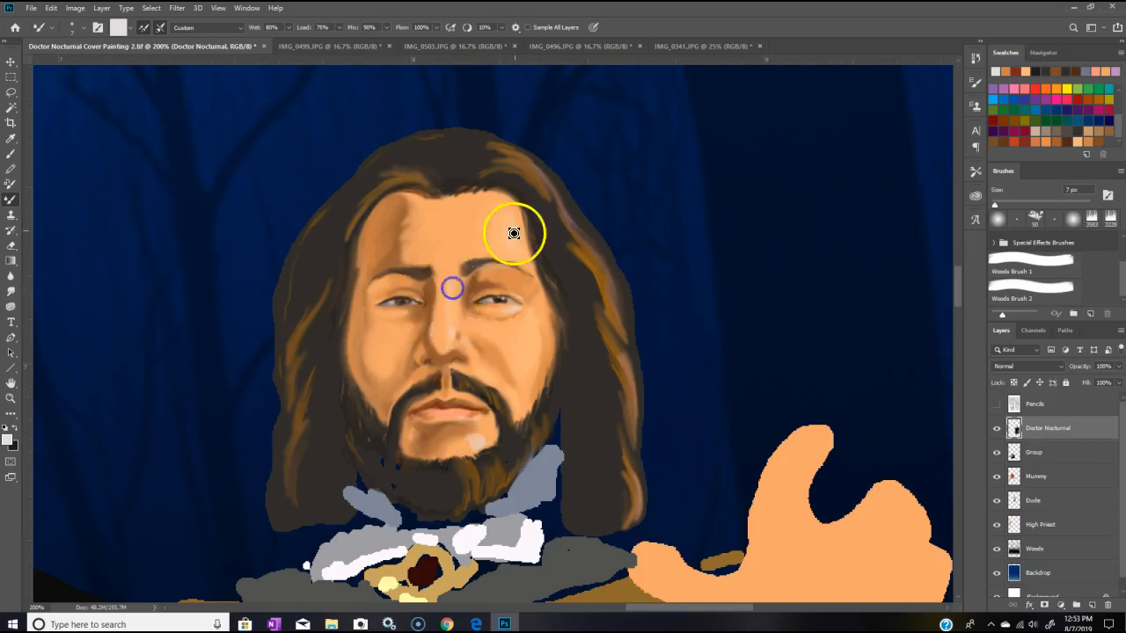
pyautogui.click(505, 309)
pyautogui.click(469, 447)
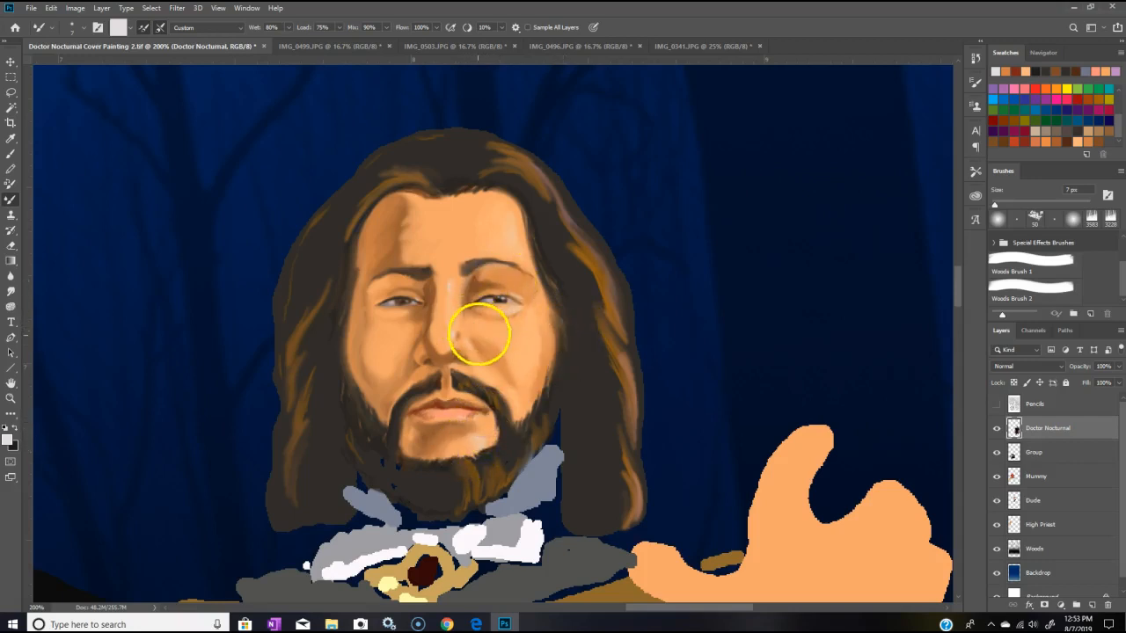
pyautogui.moveTo(456, 333); pyautogui.dragTo(454, 306)
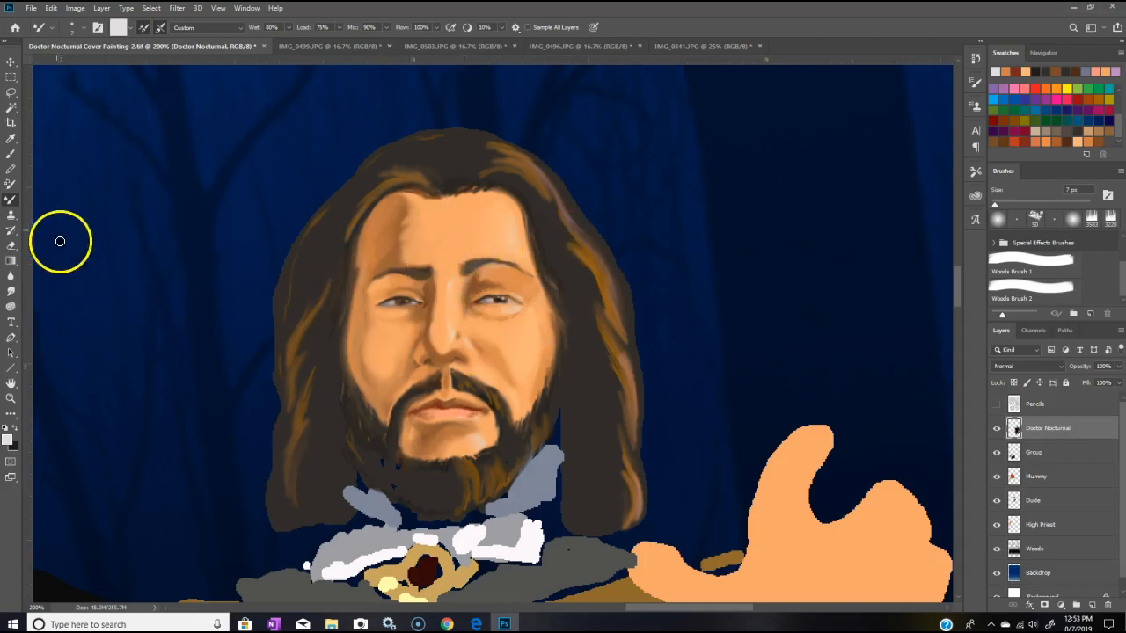
# Step: Dab light grey highlights down the outer cheek on the viewer's right with the 4 px brush
pyautogui.click(11, 153)
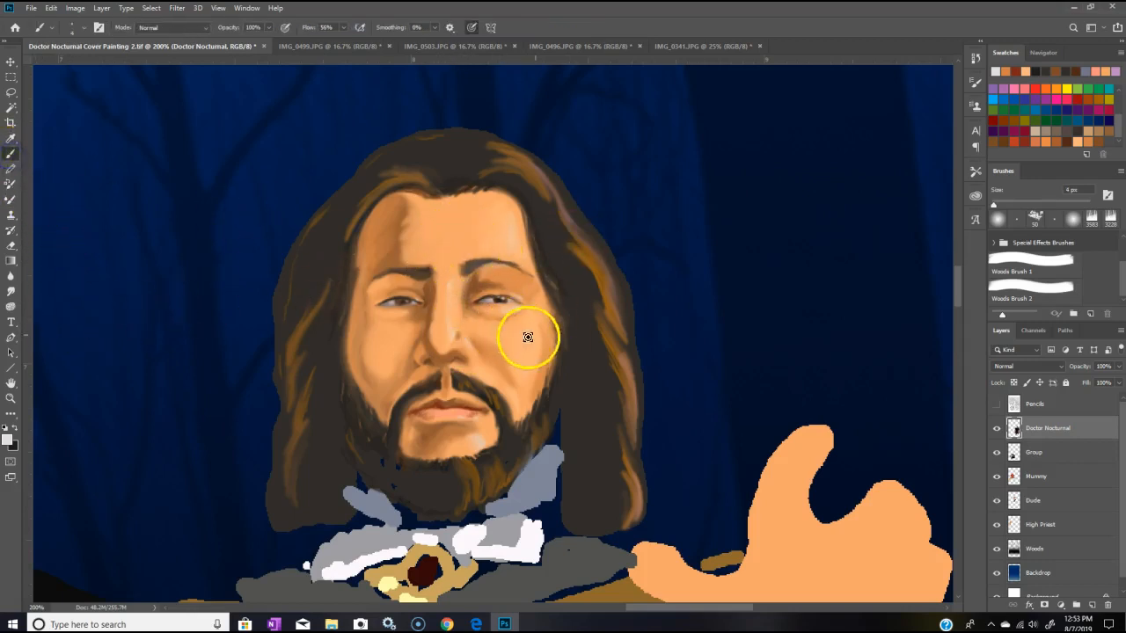
pyautogui.moveTo(535, 325); pyautogui.dragTo(537, 334)
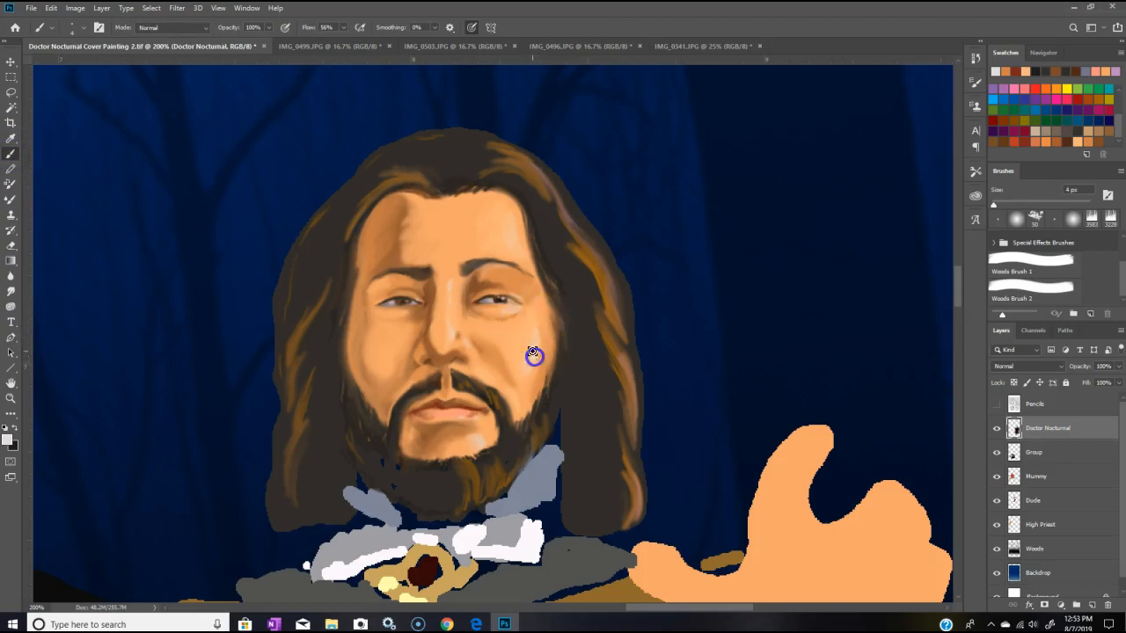
pyautogui.moveTo(535, 320); pyautogui.dragTo(538, 319)
pyautogui.click(528, 364)
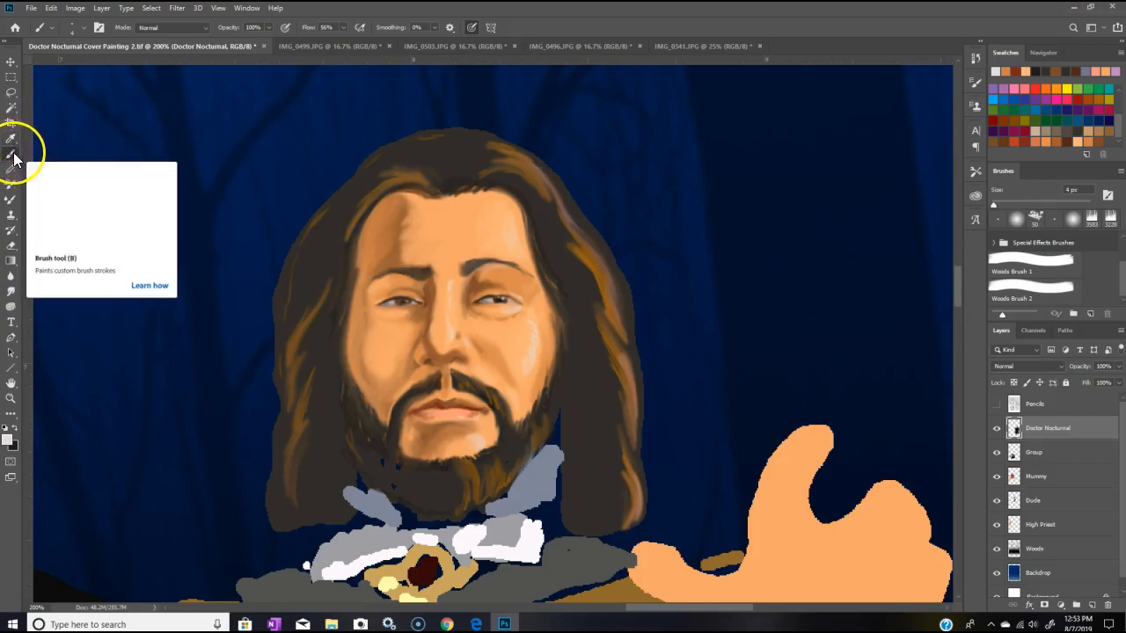
# Step: Blend the highlights on the cheek on the viewer's right and smooth the chin and forehead with the 7 px Mixer Brush
pyautogui.click(11, 198)
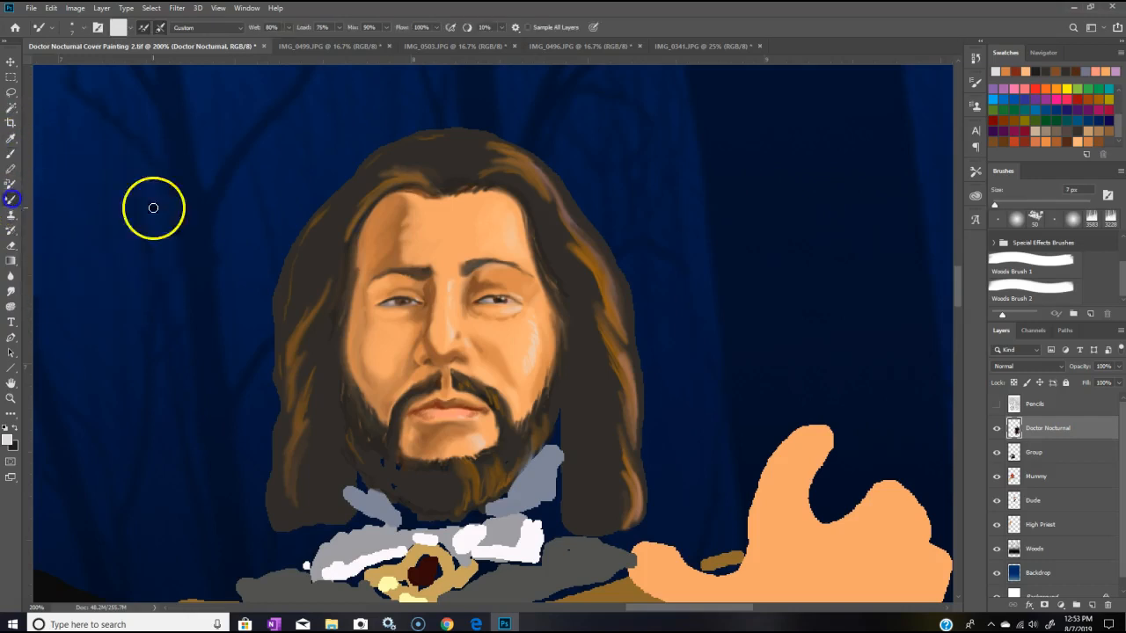
pyautogui.click(519, 339)
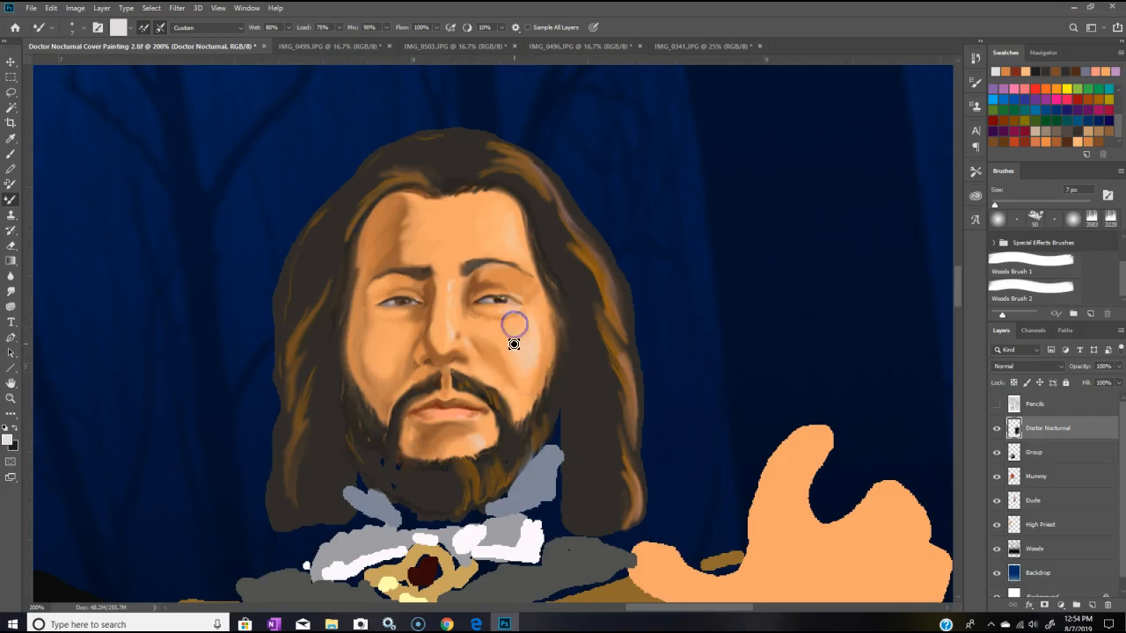
pyautogui.moveTo(517, 332)
pyautogui.mouseDown()
pyautogui.moveTo(512, 311)
pyautogui.moveTo(531, 309)
pyautogui.mouseUp()
pyautogui.moveTo(473, 440); pyautogui.dragTo(483, 439)
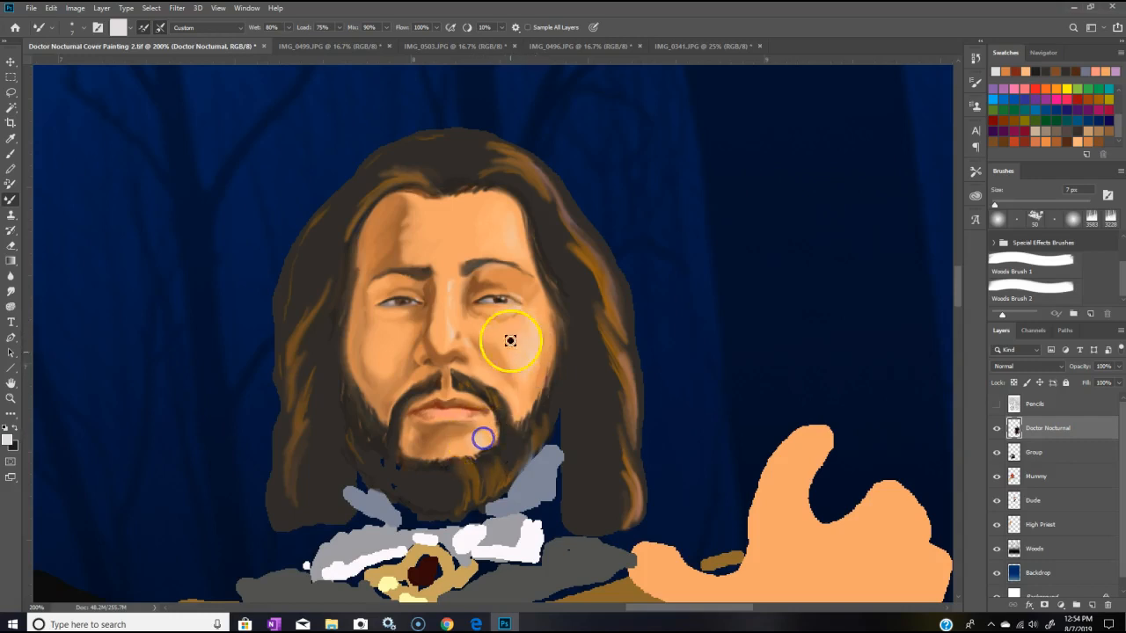
pyautogui.click(514, 245)
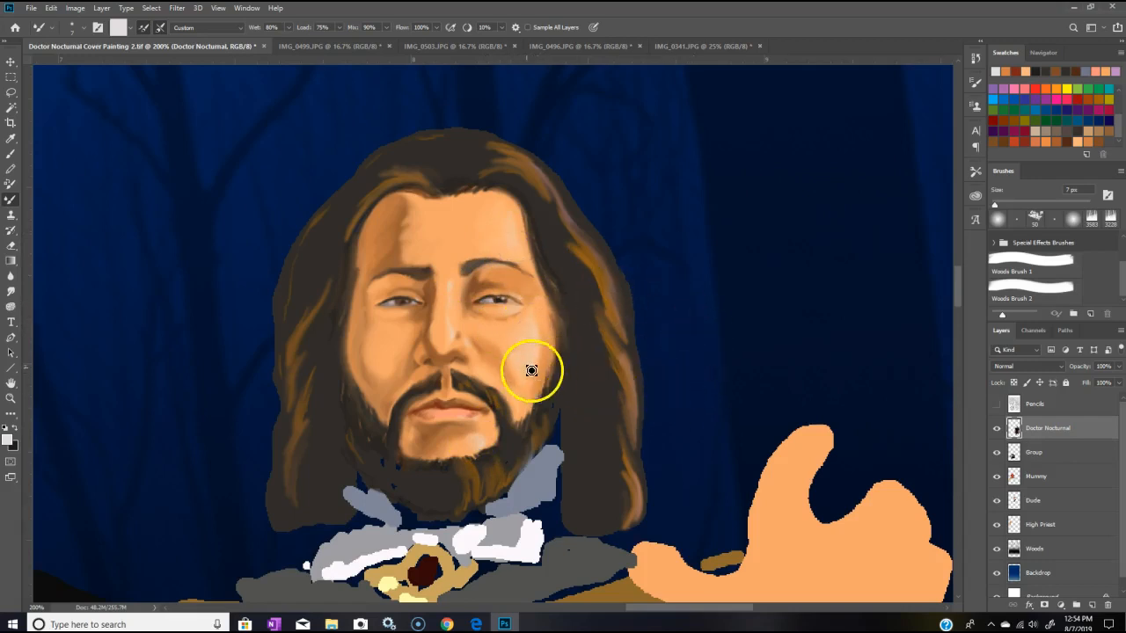
pyautogui.click(489, 337)
# Step: Blend the skin and light highlights around the eyelids and corners of both eyes
pyautogui.moveTo(419, 299); pyautogui.dragTo(413, 294)
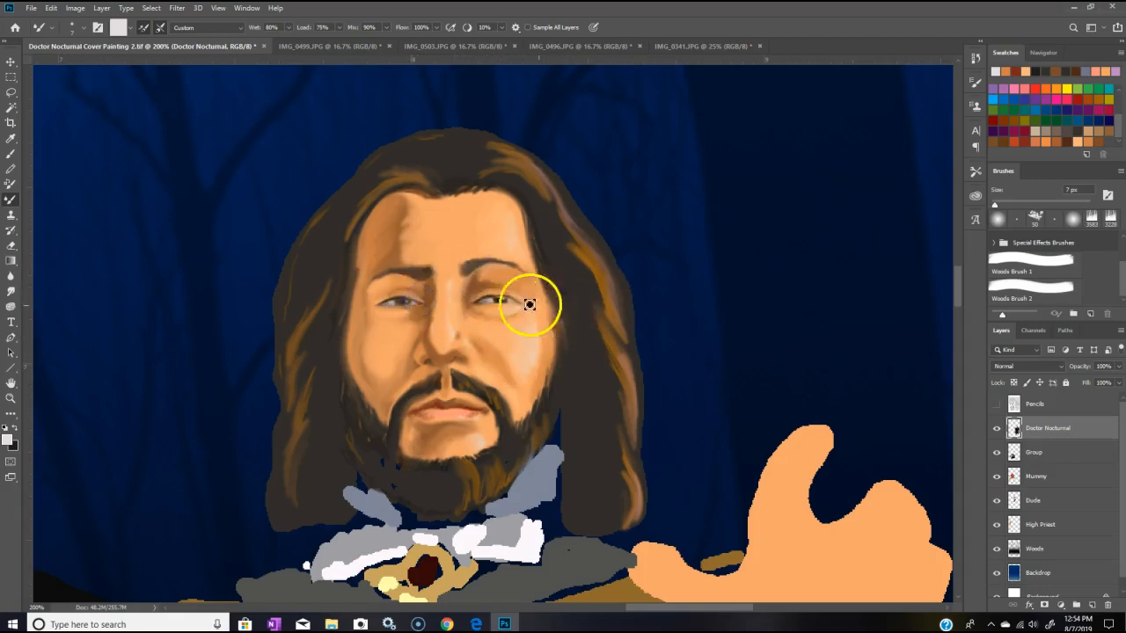
pyautogui.click(418, 298)
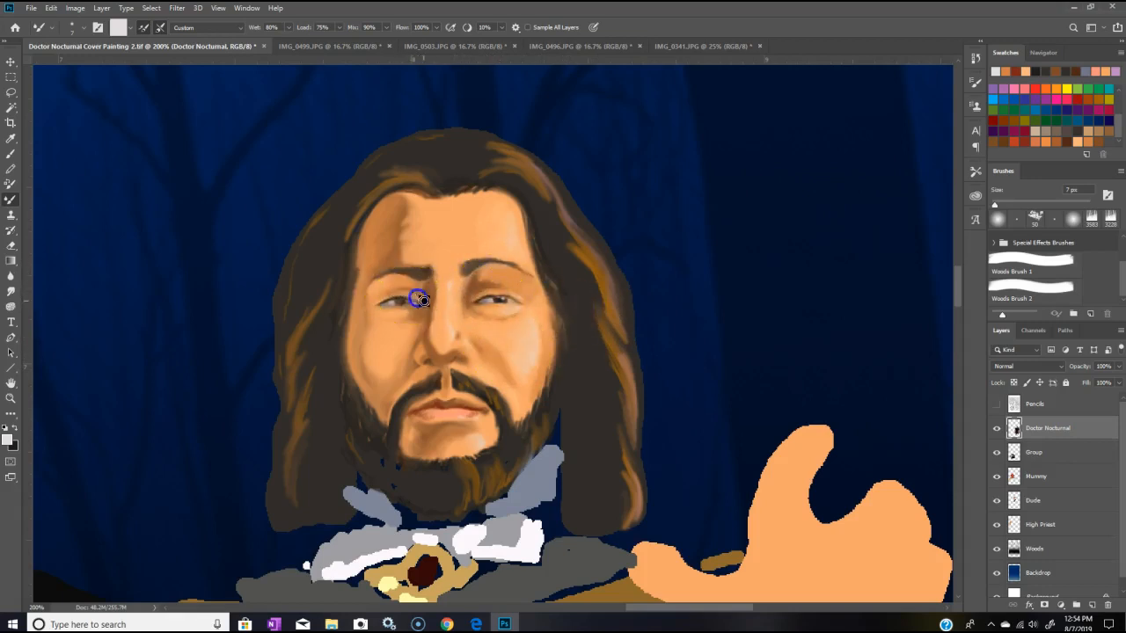
pyautogui.click(483, 297)
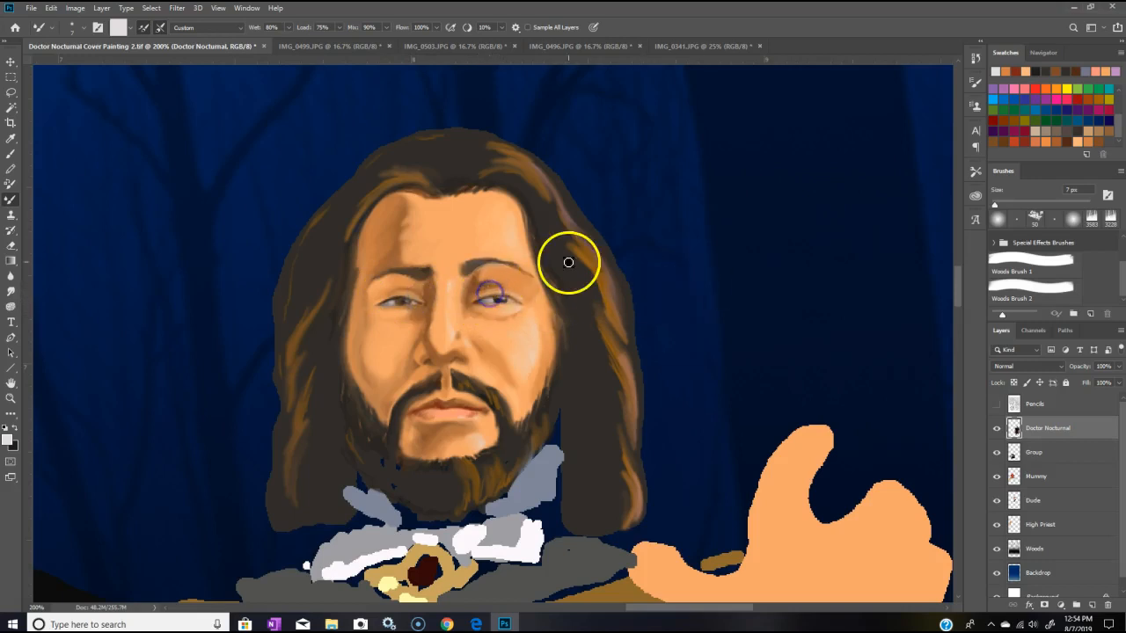
pyautogui.moveTo(500, 293); pyautogui.dragTo(512, 295)
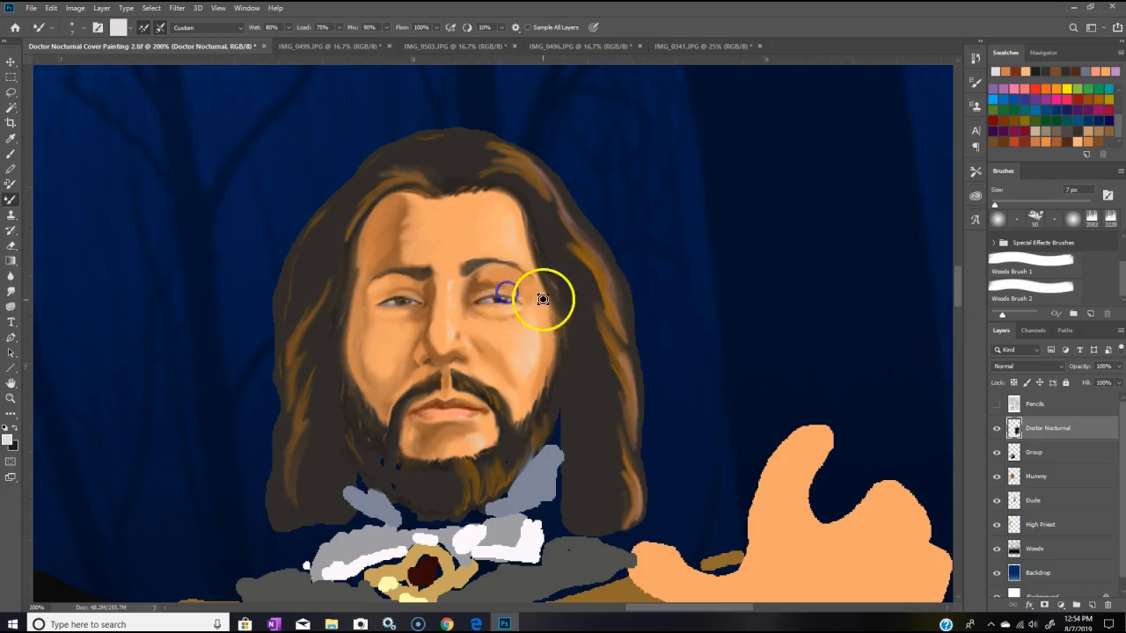
pyautogui.click(521, 298)
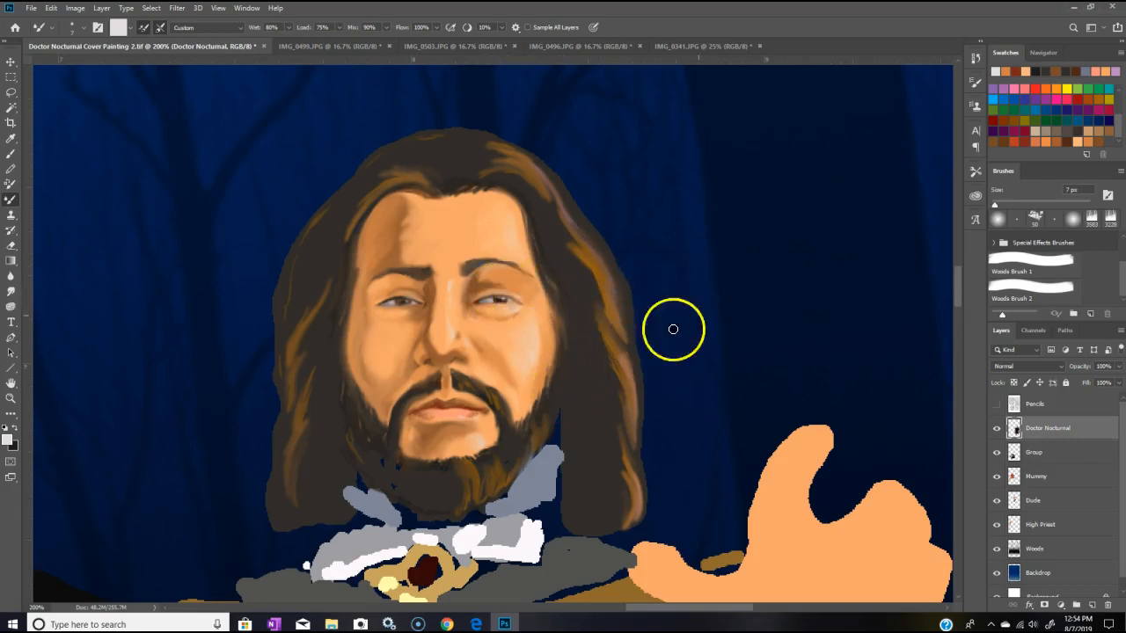
# Step: Blend light peach into the lower lip and mouth corners, and soften the skin above the eyebrow on the viewer's right
pyautogui.click(1081, 141)
pyautogui.click(484, 413)
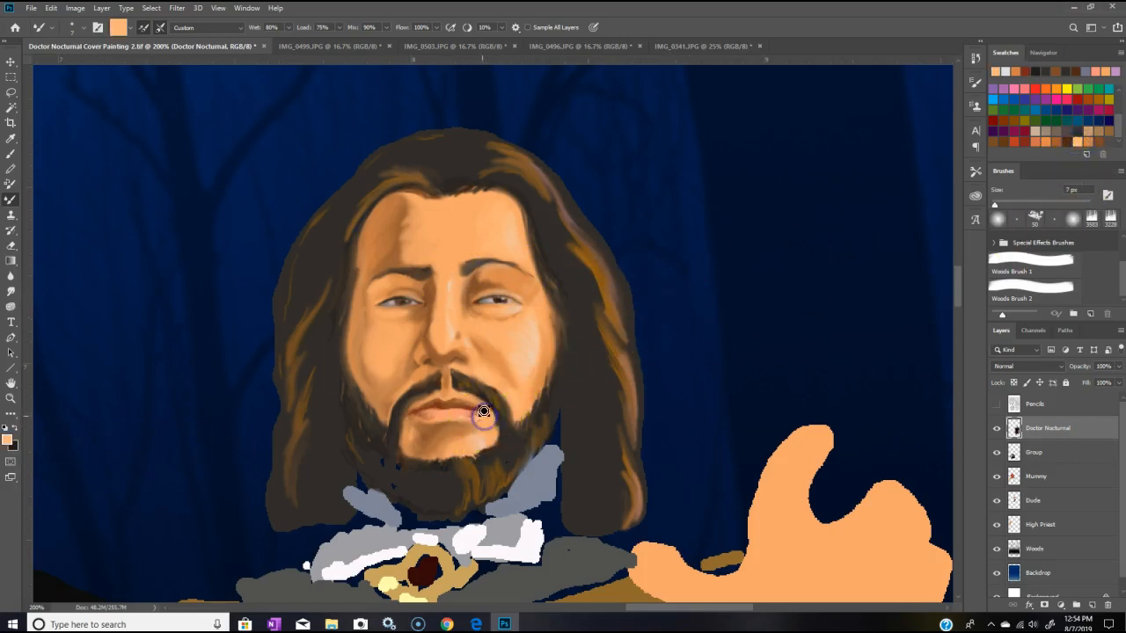
pyautogui.click(411, 421)
pyautogui.click(447, 409)
pyautogui.moveTo(450, 407); pyautogui.dragTo(447, 413)
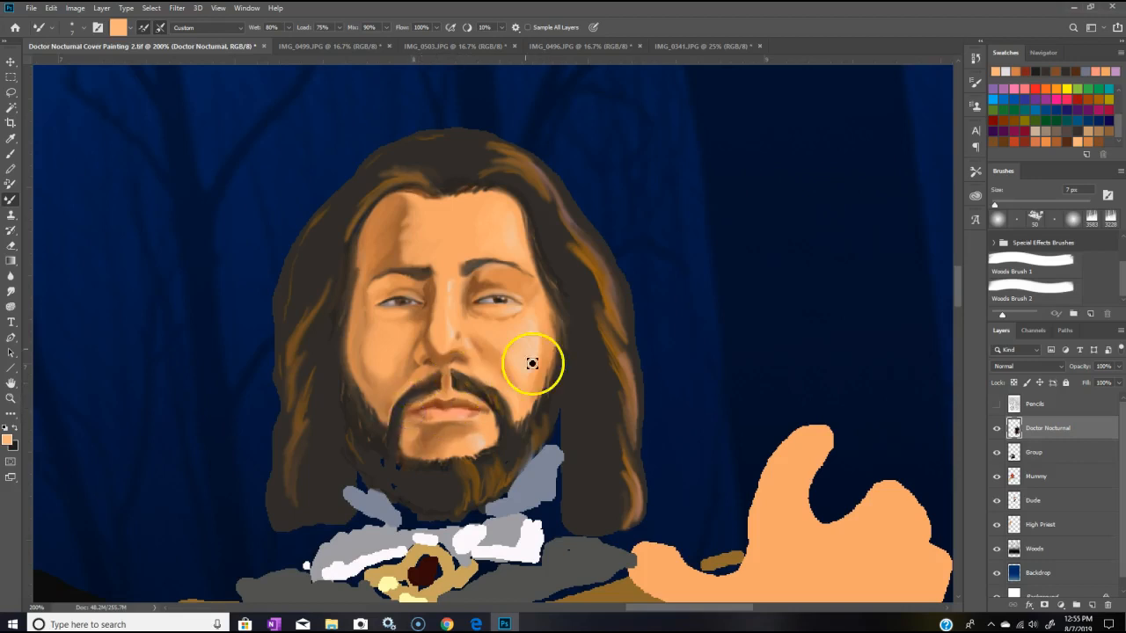
pyautogui.moveTo(478, 252)
pyautogui.mouseDown()
pyautogui.moveTo(483, 234)
pyautogui.moveTo(464, 264)
pyautogui.mouseUp()
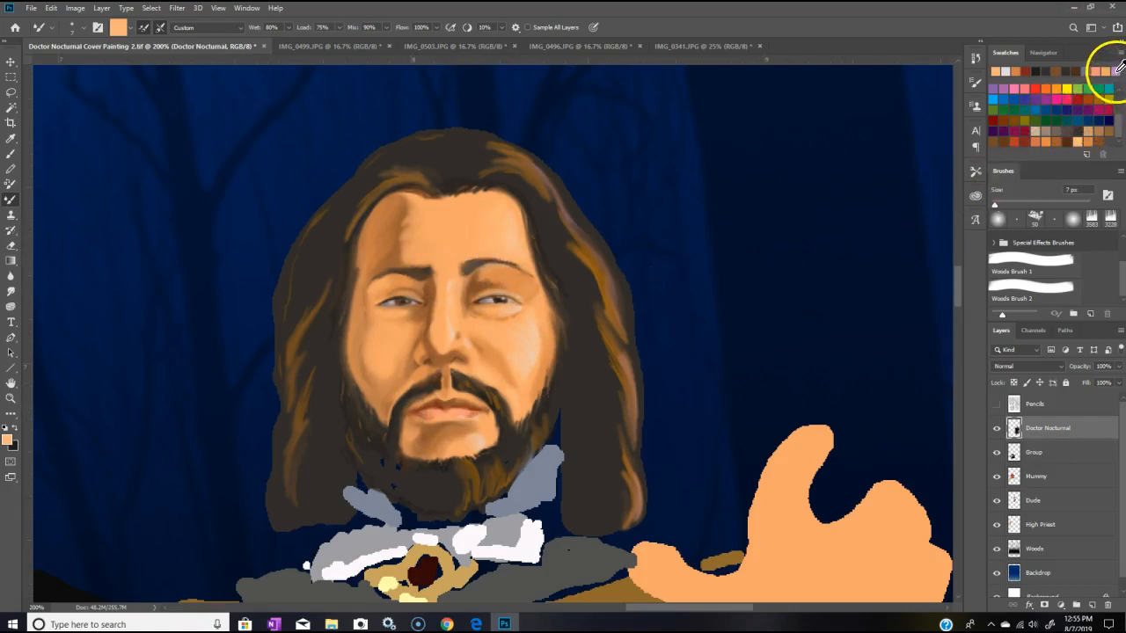
# Step: Paint a lilac stroke along the forehead's outer edge on the viewer's left with the 4 px brush
pyautogui.click(1116, 70)
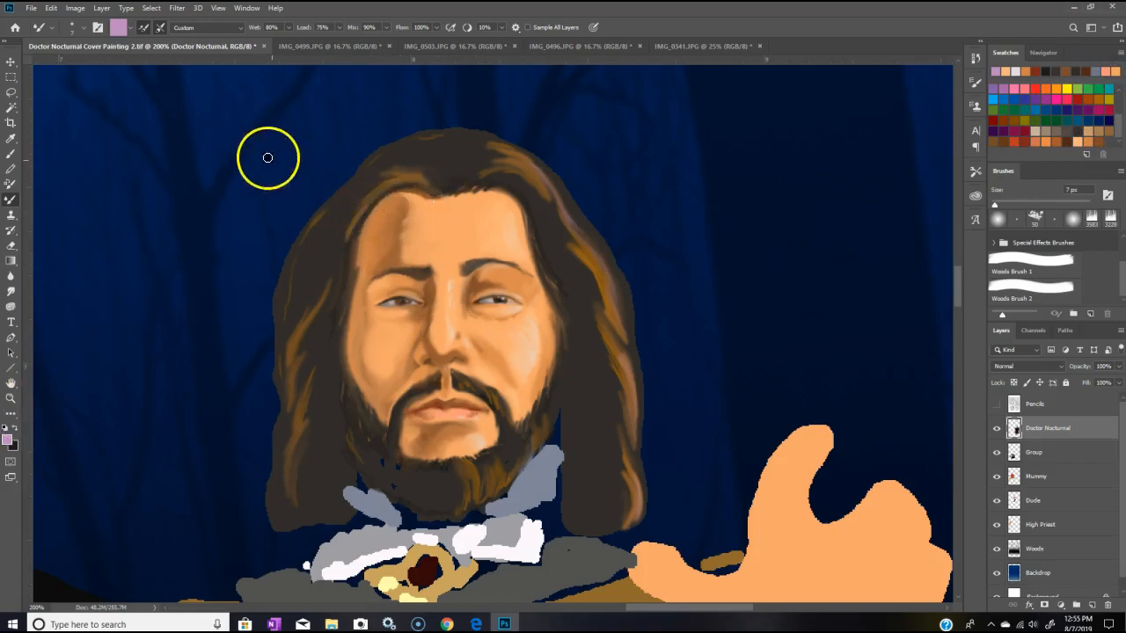
pyautogui.click(976, 60)
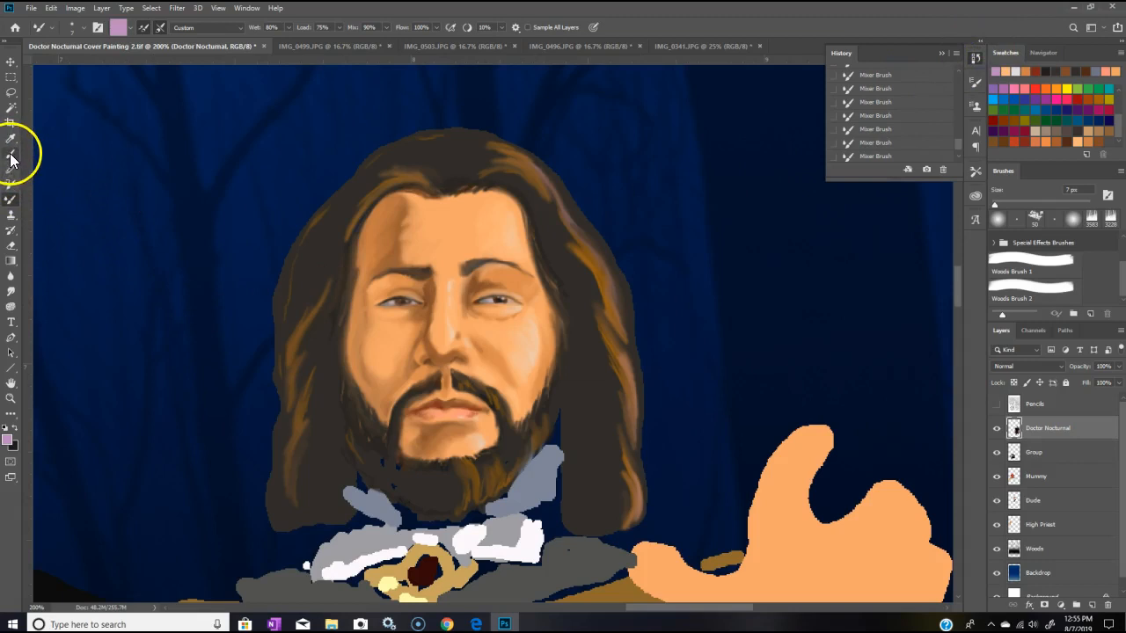
pyautogui.click(942, 54)
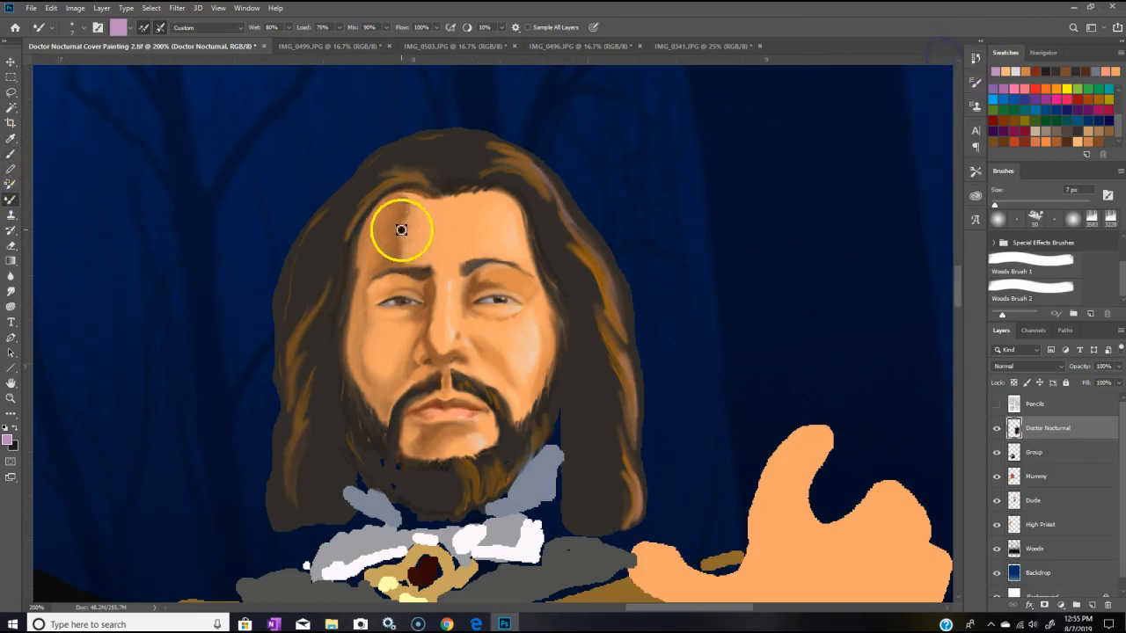
pyautogui.click(11, 156)
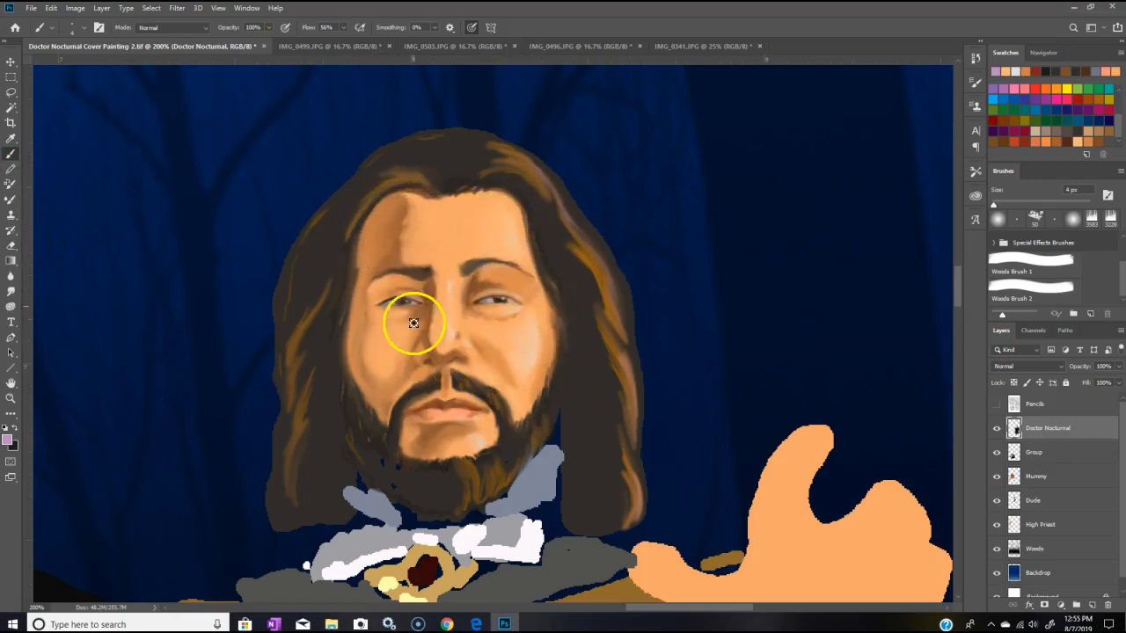
pyautogui.moveTo(376, 220); pyautogui.dragTo(367, 254)
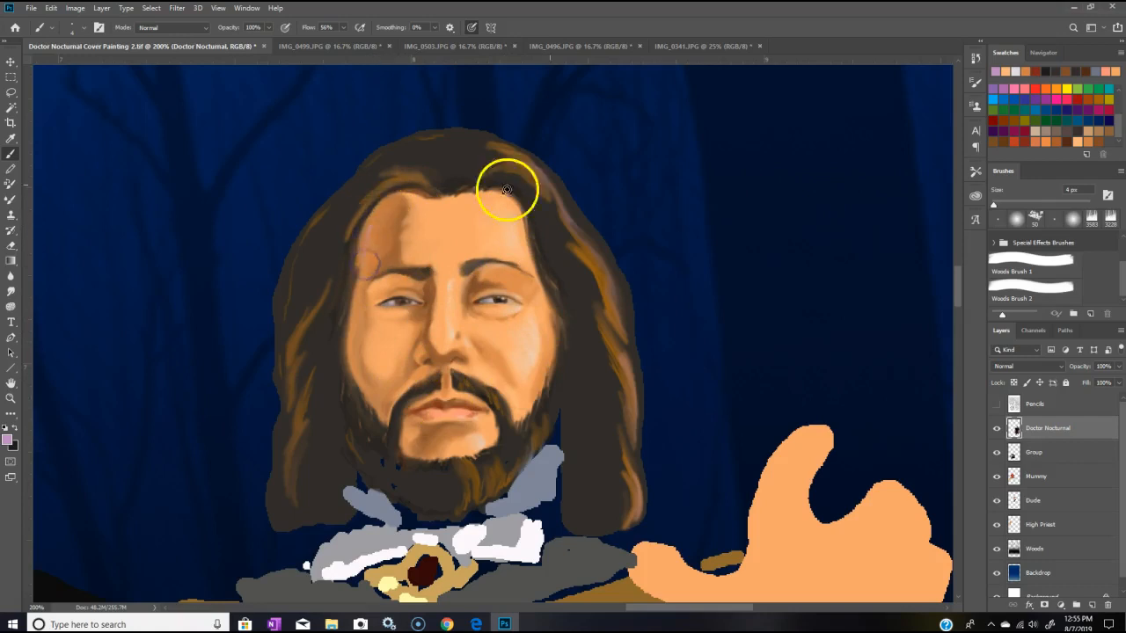
# Step: Set the foreground colour to purple a470a7 and paint a rim light along the forehead and cheek edge on the viewer's left
pyautogui.click(8, 440)
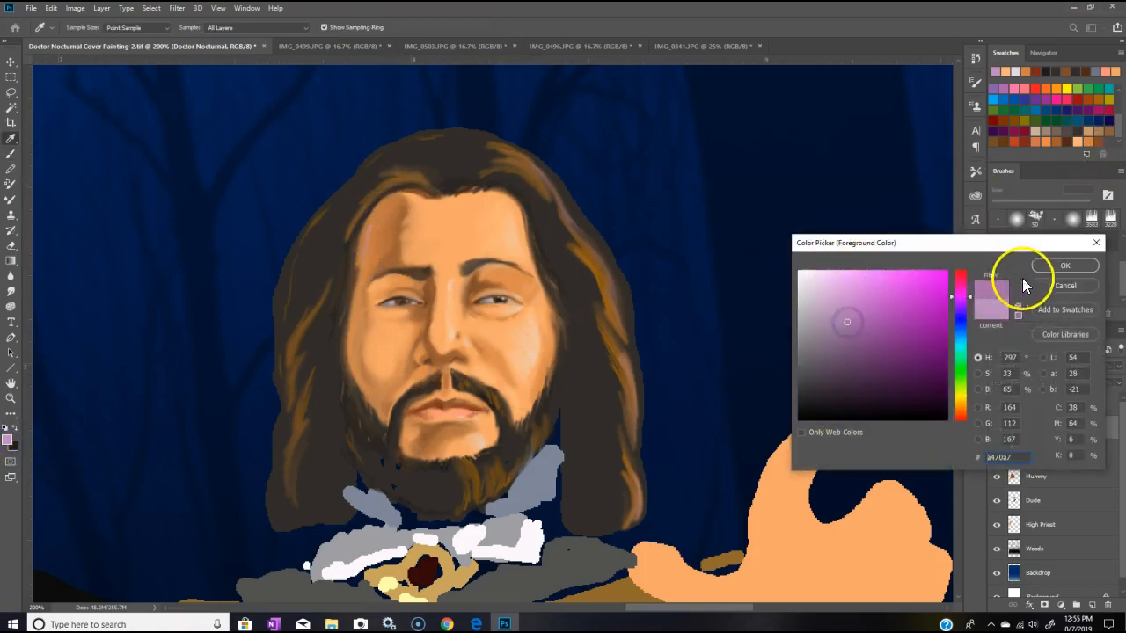
pyautogui.click(1063, 265)
pyautogui.moveTo(367, 243); pyautogui.dragTo(362, 244)
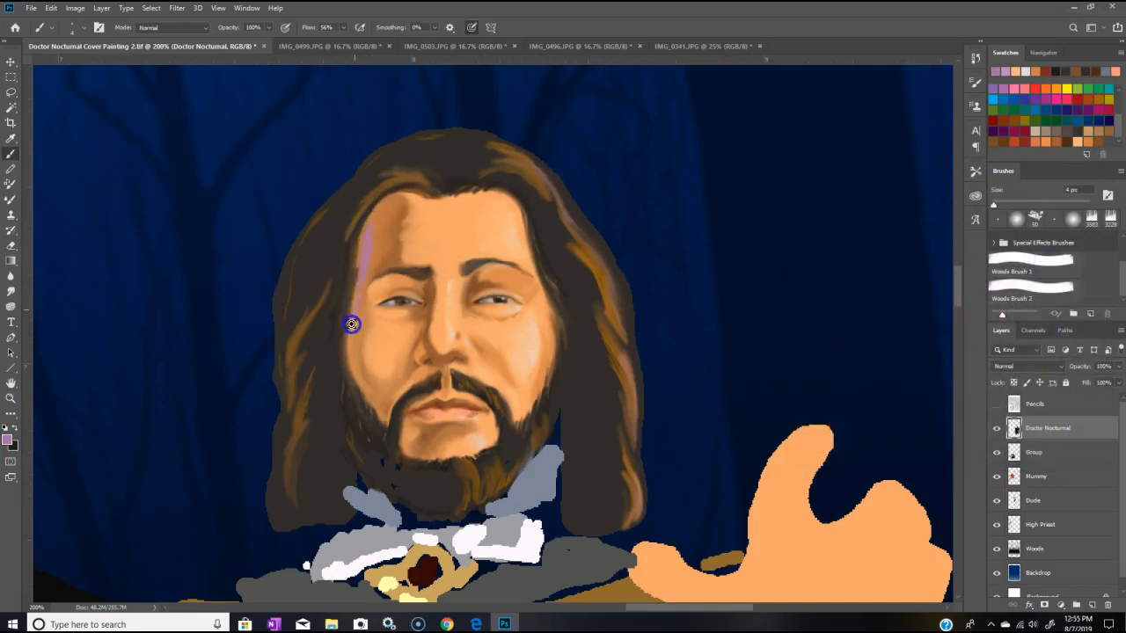
pyautogui.moveTo(358, 329)
pyautogui.mouseDown()
pyautogui.moveTo(354, 369)
pyautogui.moveTo(359, 318)
pyautogui.mouseUp()
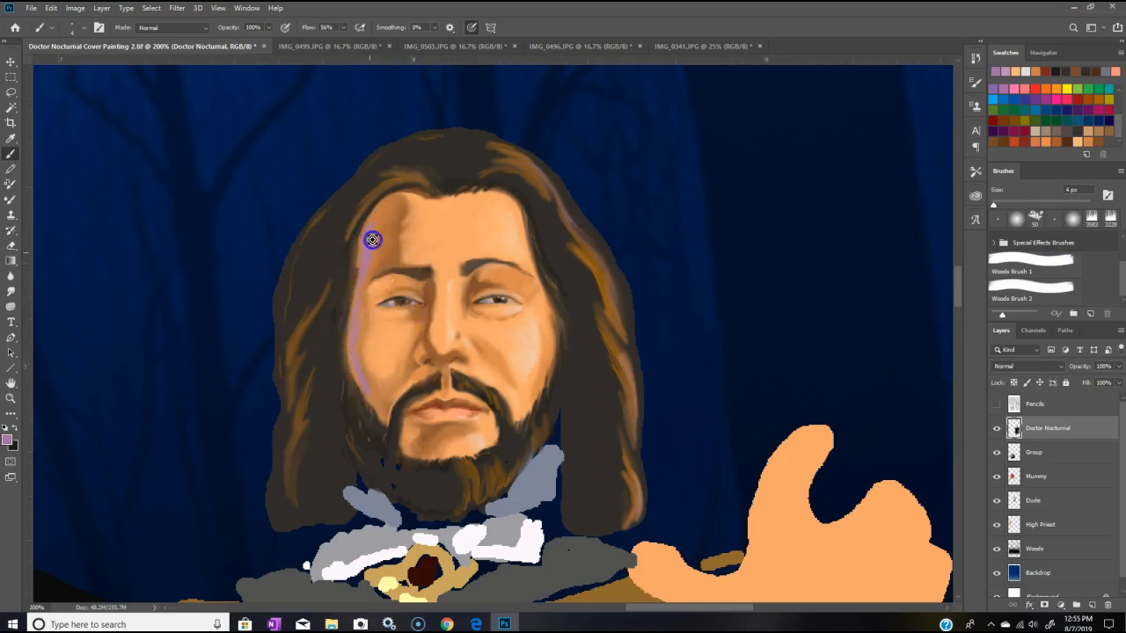
pyautogui.moveTo(363, 239); pyautogui.dragTo(375, 216)
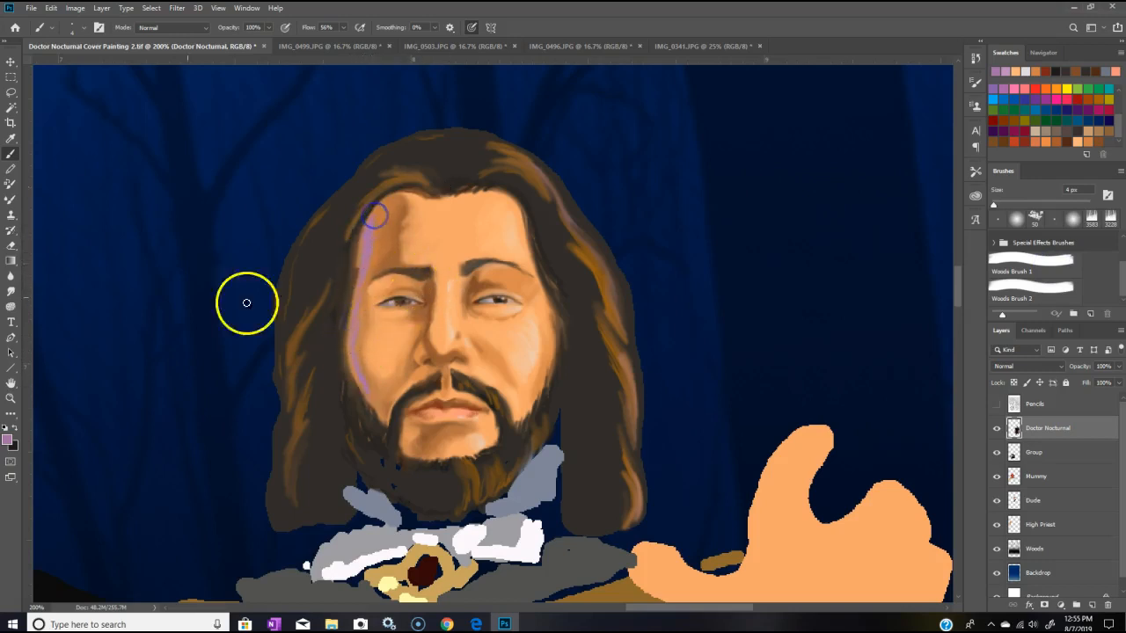
# Step: Blend the purple rim light on the forehead with the 7 px Mixer Brush, and step back the last strokes in the history
pyautogui.click(11, 200)
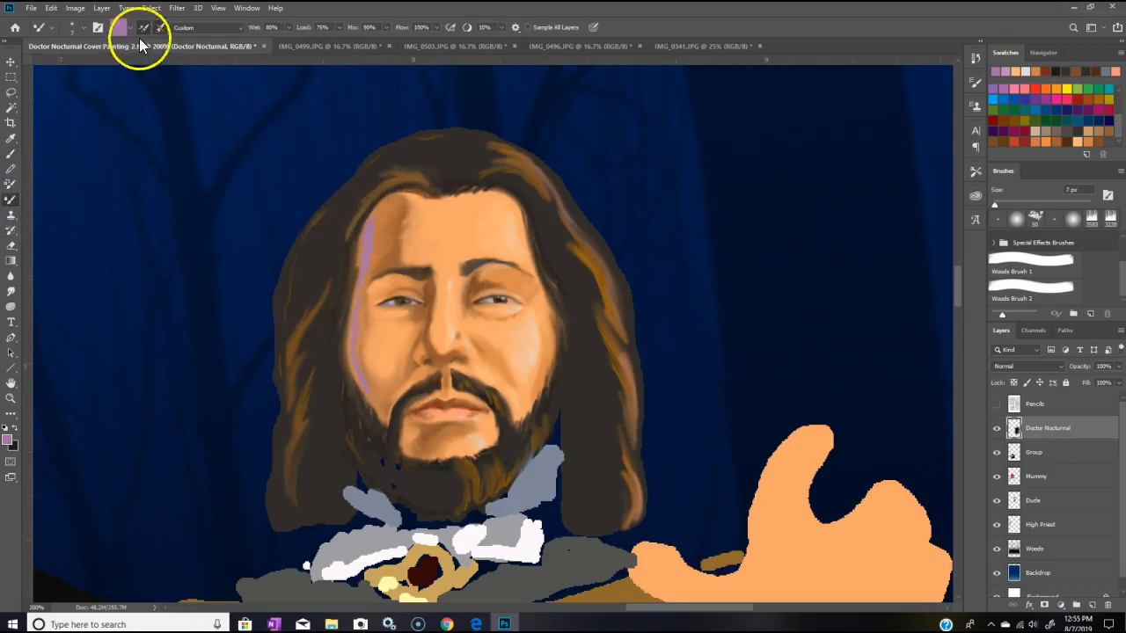
pyautogui.moveTo(374, 219); pyautogui.dragTo(363, 264)
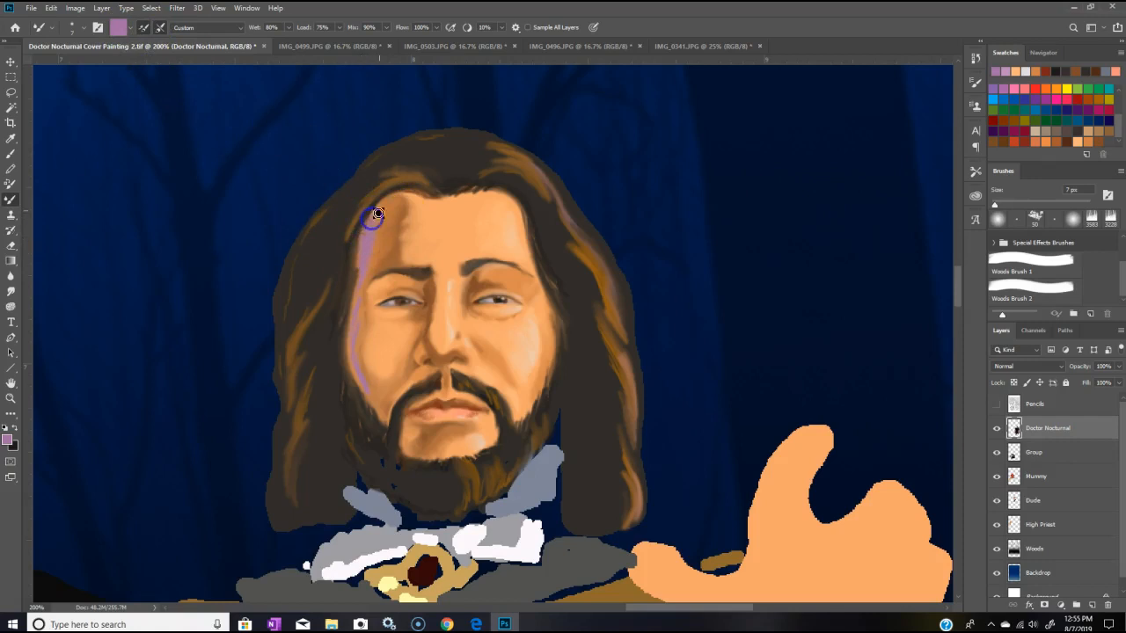
pyautogui.moveTo(363, 264)
pyautogui.mouseDown()
pyautogui.moveTo(361, 313)
pyautogui.moveTo(359, 264)
pyautogui.moveTo(384, 224)
pyautogui.moveTo(367, 231)
pyautogui.moveTo(372, 221)
pyautogui.moveTo(363, 298)
pyautogui.moveTo(365, 255)
pyautogui.mouseUp()
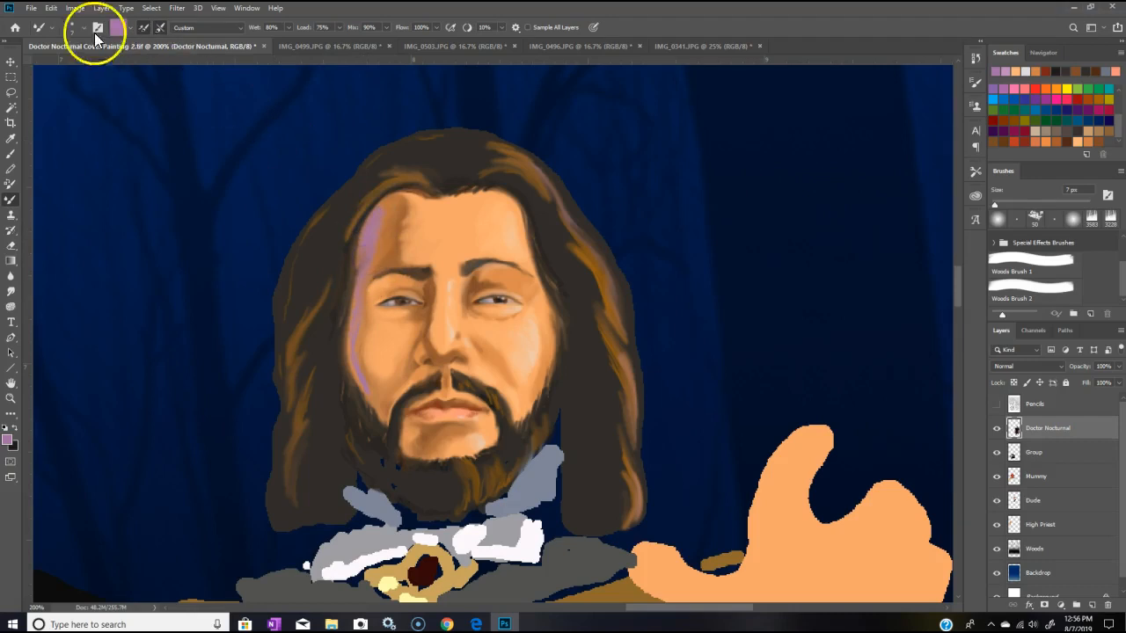
pyautogui.click(975, 61)
pyautogui.click(895, 144)
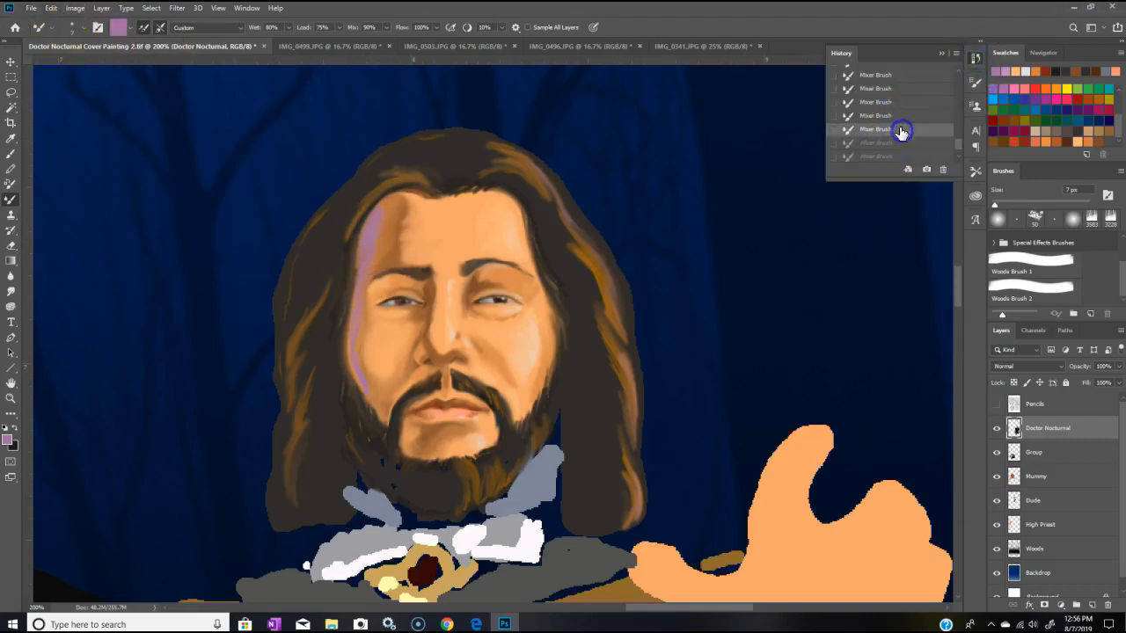
# Step: Blend the purple rim light into the skin from the forehead's edge down the cheek to the beard
pyautogui.click(364, 319)
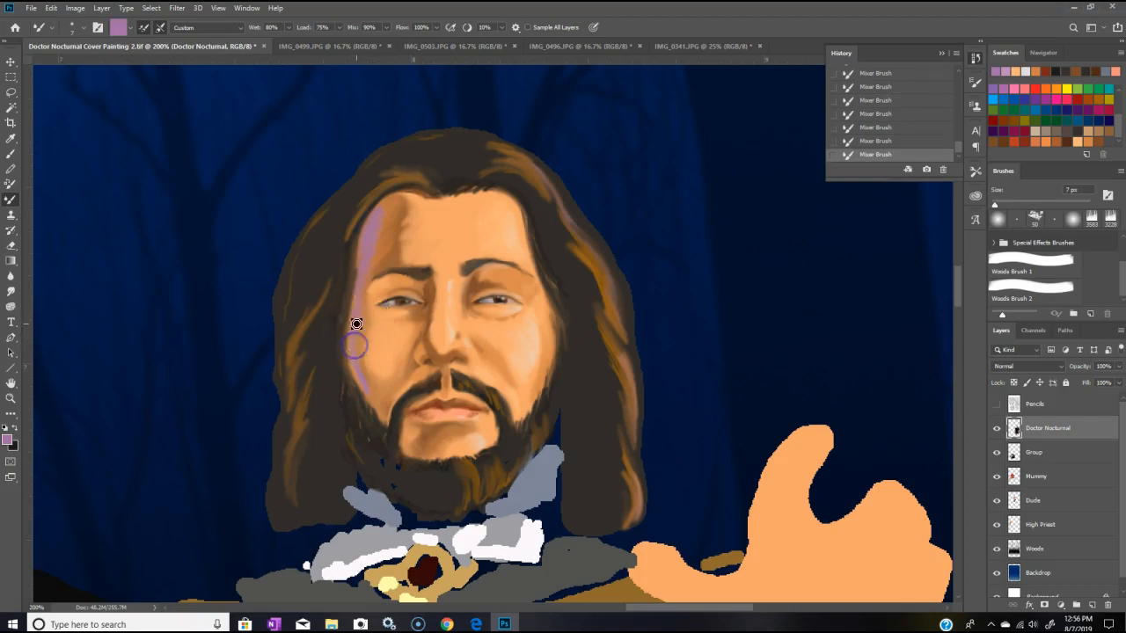
pyautogui.click(355, 325)
pyautogui.moveTo(363, 380); pyautogui.dragTo(369, 391)
pyautogui.moveTo(359, 344); pyautogui.dragTo(359, 331)
pyautogui.moveTo(385, 213)
pyautogui.mouseDown()
pyautogui.moveTo(392, 204)
pyautogui.moveTo(364, 259)
pyautogui.mouseUp()
pyautogui.moveTo(358, 346)
pyautogui.mouseDown()
pyautogui.moveTo(358, 376)
pyautogui.moveTo(357, 334)
pyautogui.moveTo(357, 374)
pyautogui.moveTo(357, 347)
pyautogui.moveTo(371, 391)
pyautogui.moveTo(357, 352)
pyautogui.moveTo(362, 342)
pyautogui.moveTo(362, 373)
pyautogui.moveTo(365, 331)
pyautogui.moveTo(367, 377)
pyautogui.moveTo(353, 345)
pyautogui.moveTo(375, 395)
pyautogui.mouseUp()
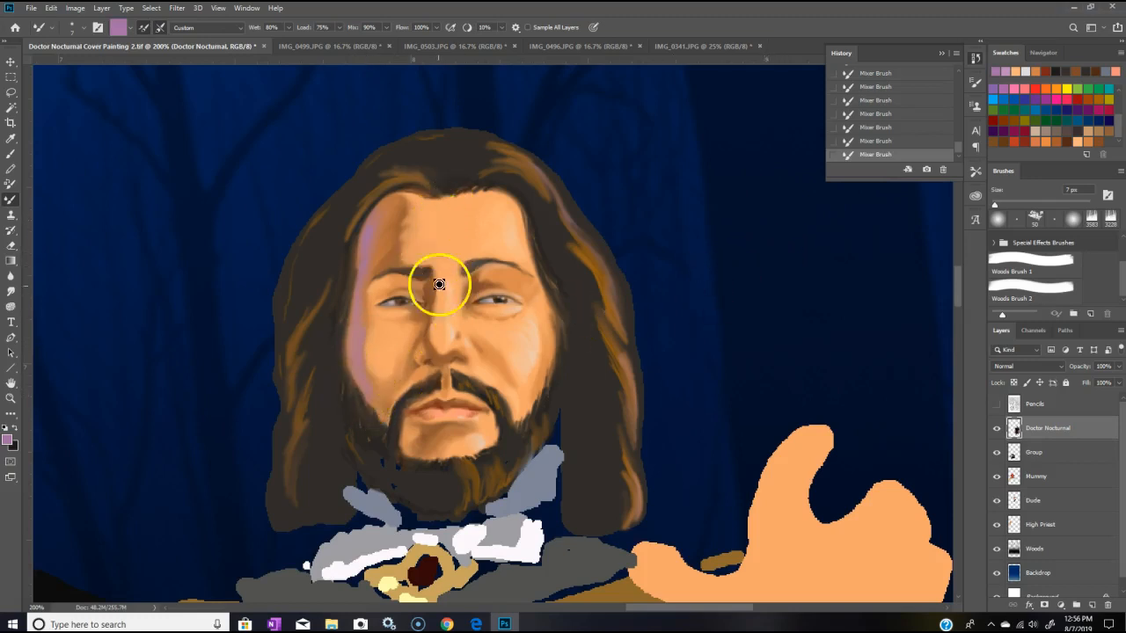
pyautogui.moveTo(365, 277); pyautogui.dragTo(365, 263)
pyautogui.moveTo(382, 205)
pyautogui.mouseDown()
pyautogui.moveTo(377, 264)
pyautogui.moveTo(375, 229)
pyautogui.moveTo(381, 244)
pyautogui.moveTo(386, 218)
pyautogui.moveTo(379, 274)
pyautogui.mouseUp()
pyautogui.moveTo(364, 320)
pyautogui.mouseDown()
pyautogui.moveTo(371, 383)
pyautogui.moveTo(363, 369)
pyautogui.moveTo(384, 420)
pyautogui.moveTo(374, 384)
pyautogui.mouseUp()
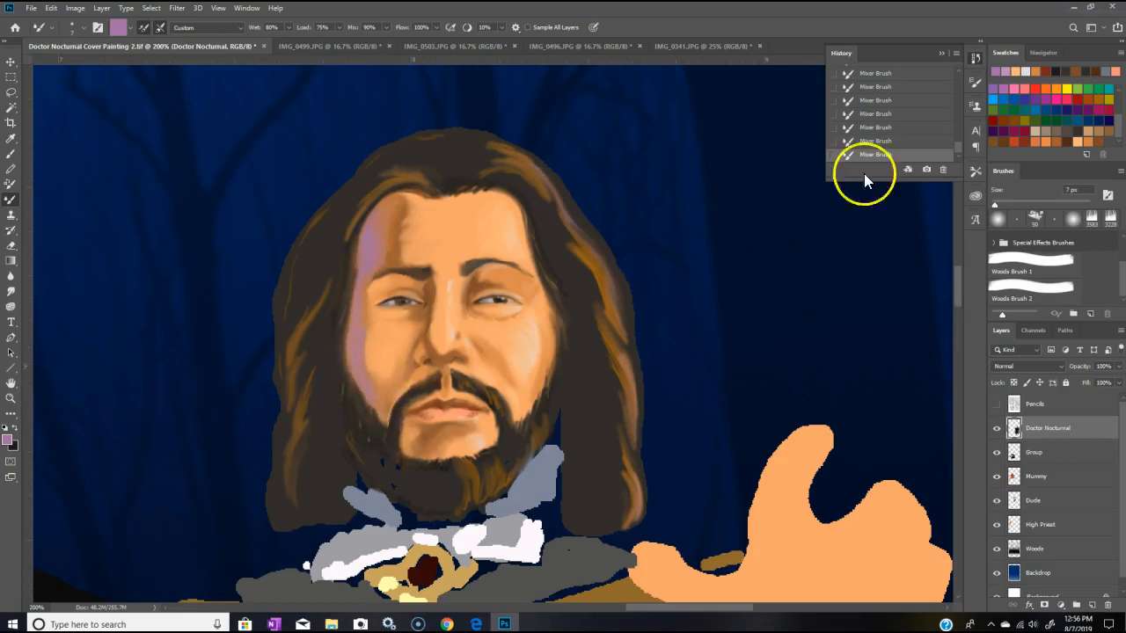
# Step: Work brown into the inner edge of the purple rim light along the forehead, temple and cheek
pyautogui.click(1095, 138)
pyautogui.click(372, 329)
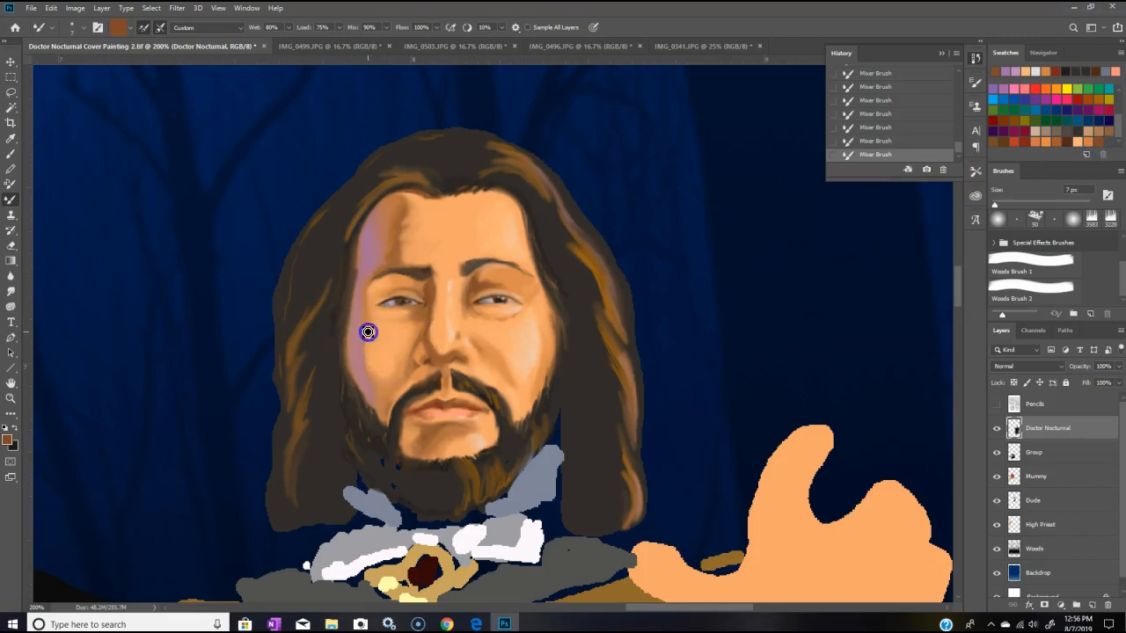
pyautogui.moveTo(375, 373)
pyautogui.mouseDown()
pyautogui.moveTo(365, 333)
pyautogui.moveTo(360, 361)
pyautogui.moveTo(371, 373)
pyautogui.moveTo(365, 290)
pyautogui.moveTo(397, 243)
pyautogui.moveTo(381, 265)
pyautogui.mouseUp()
pyautogui.moveTo(393, 227); pyautogui.dragTo(402, 201)
pyautogui.moveTo(379, 261); pyautogui.dragTo(375, 260)
pyautogui.moveTo(392, 205); pyautogui.dragTo(386, 253)
pyautogui.moveTo(368, 373); pyautogui.dragTo(378, 390)
# Step: Blend brown shading below the eye on the viewer's left and down beside the nostril
pyautogui.moveTo(373, 314); pyautogui.dragTo(424, 328)
pyautogui.moveTo(422, 342); pyautogui.dragTo(430, 357)
pyautogui.moveTo(423, 344); pyautogui.dragTo(428, 358)
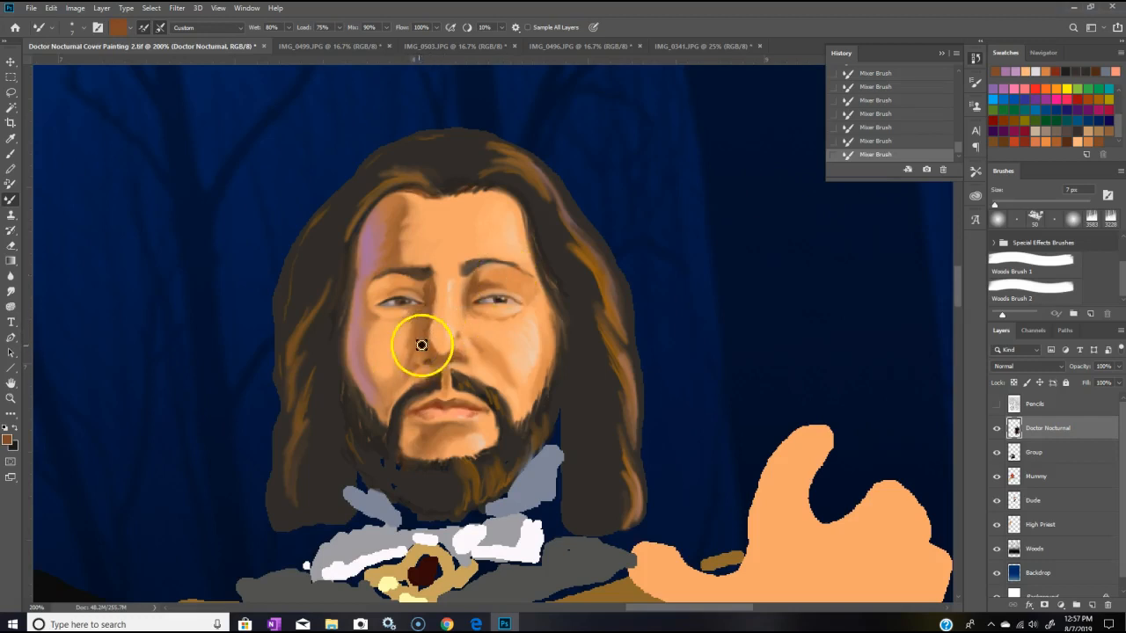
# Step: Blend light peach over the cheek on the viewer's left and along the purple rim light up to the forehead
pyautogui.click(1078, 140)
pyautogui.moveTo(400, 332); pyautogui.dragTo(404, 342)
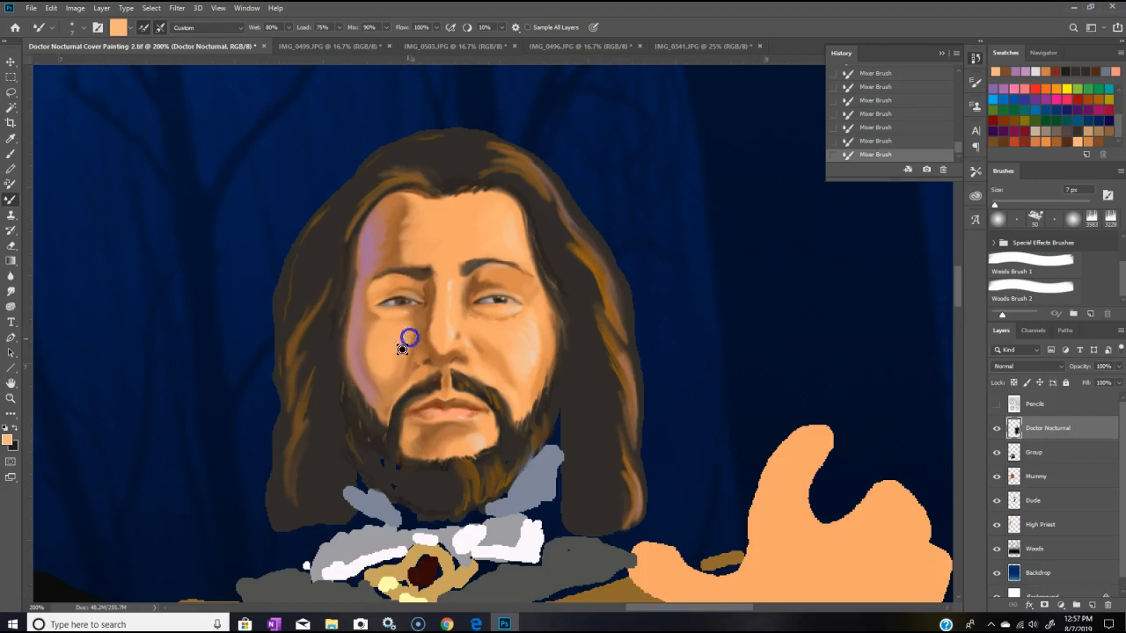
pyautogui.moveTo(397, 373)
pyautogui.mouseDown()
pyautogui.moveTo(406, 334)
pyautogui.moveTo(375, 312)
pyautogui.mouseUp()
pyautogui.moveTo(369, 334)
pyautogui.mouseDown()
pyautogui.moveTo(436, 292)
pyautogui.moveTo(385, 395)
pyautogui.moveTo(359, 356)
pyautogui.moveTo(362, 324)
pyautogui.moveTo(413, 378)
pyautogui.moveTo(373, 392)
pyautogui.mouseUp()
pyautogui.moveTo(374, 243); pyautogui.dragTo(371, 232)
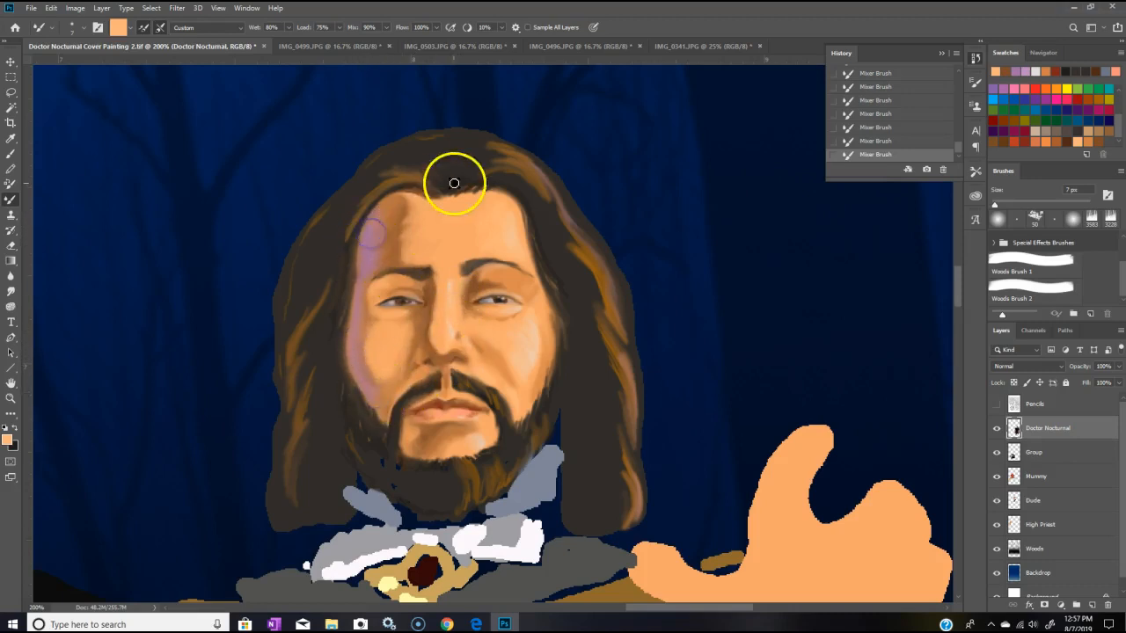
# Step: Blend light peach and orange over the brows and the outer corner of the eye on the viewer's left
pyautogui.click(401, 283)
pyautogui.click(490, 266)
pyautogui.click(1096, 136)
pyautogui.click(1089, 142)
pyautogui.click(369, 303)
# Step: Paint thin brown lines around the outer corner of the eye on the viewer's left with the Brush tool
pyautogui.click(1098, 142)
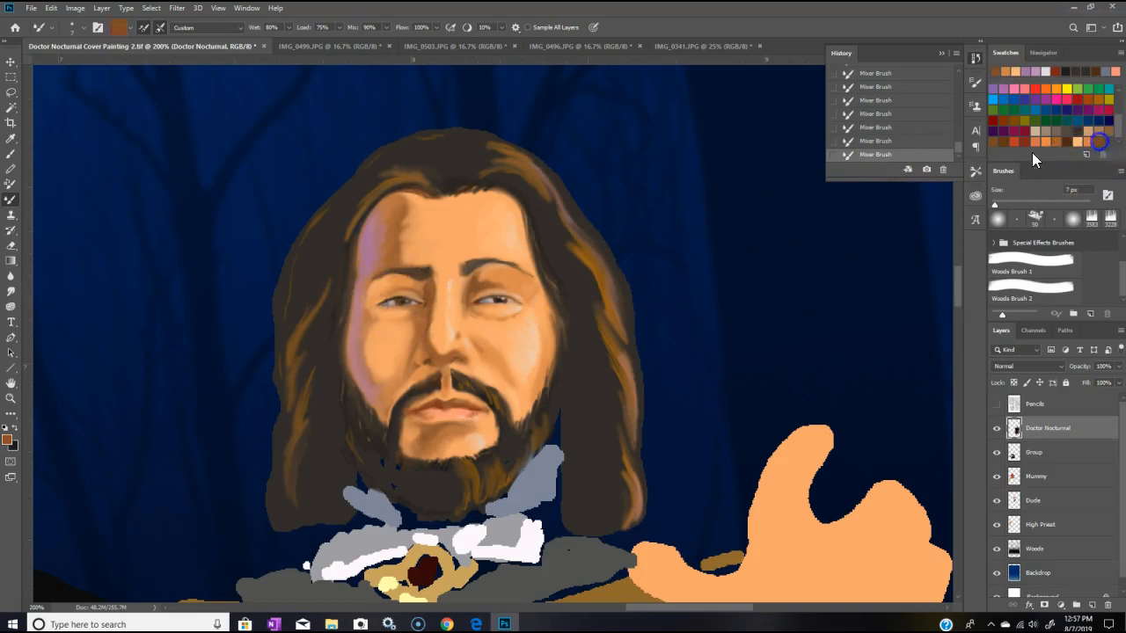
pyautogui.click(12, 153)
pyautogui.click(378, 297)
pyautogui.moveTo(377, 297); pyautogui.dragTo(384, 295)
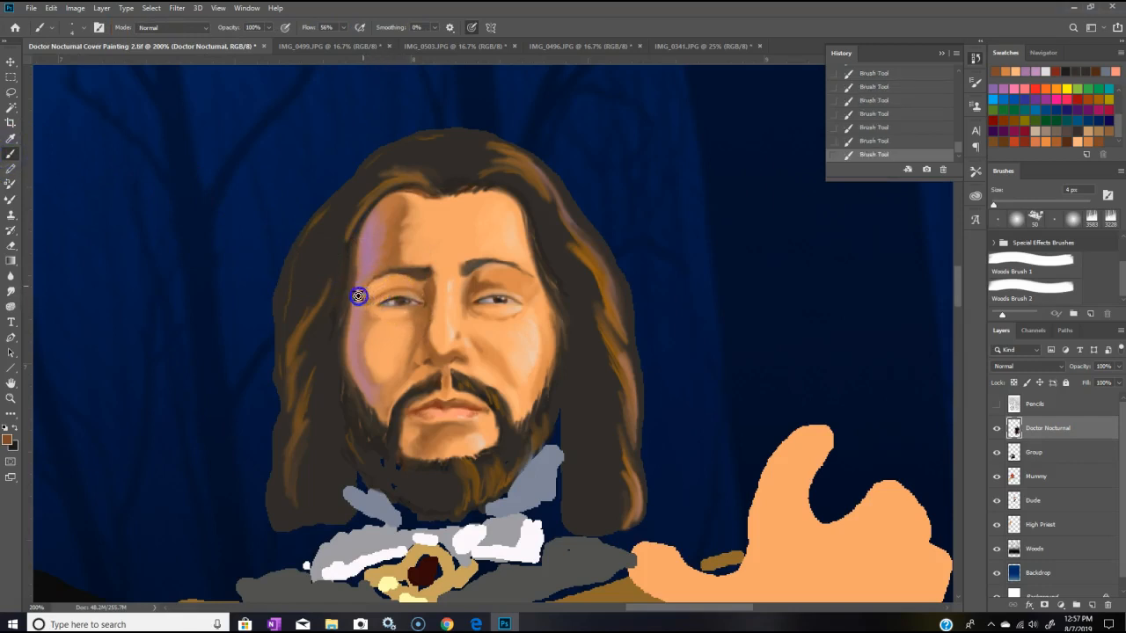
pyautogui.moveTo(371, 307); pyautogui.dragTo(372, 322)
pyautogui.click(366, 313)
# Step: Paint brown along the outer edge of the purple rim light from the forehead down to the cheek
pyautogui.moveTo(372, 234)
pyautogui.mouseDown()
pyautogui.moveTo(367, 221)
pyautogui.moveTo(353, 285)
pyautogui.mouseUp()
pyautogui.moveTo(351, 374); pyautogui.dragTo(353, 382)
pyautogui.moveTo(342, 331); pyautogui.dragTo(359, 395)
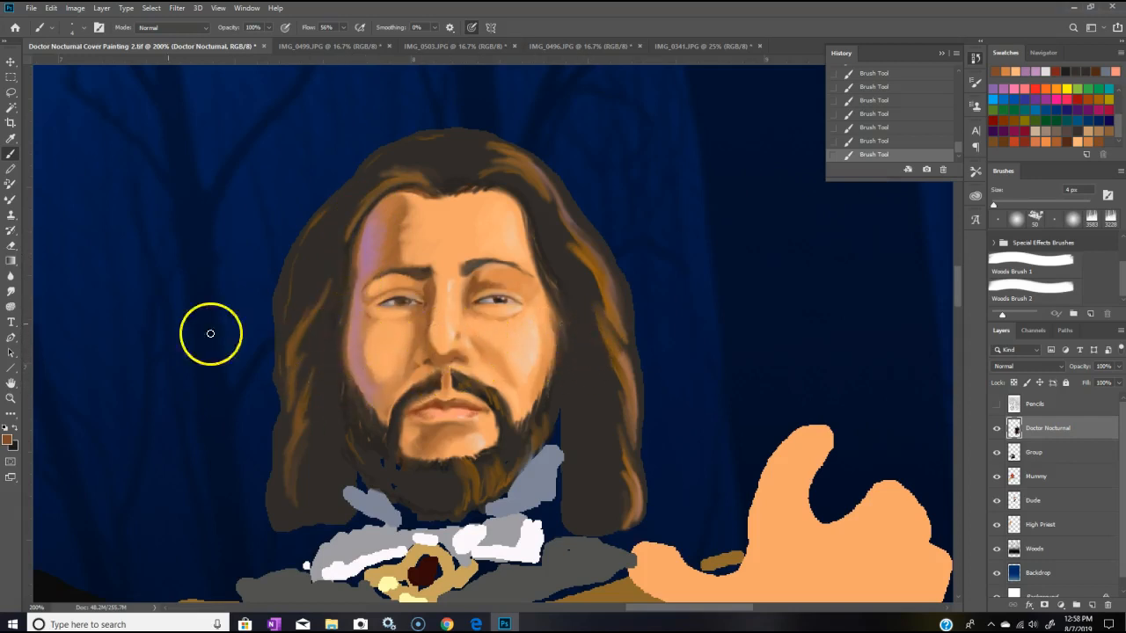
# Step: Paint purple light along the shaded side of the nose up to the eye's inner corner and blend it into the skin
pyautogui.click(1027, 70)
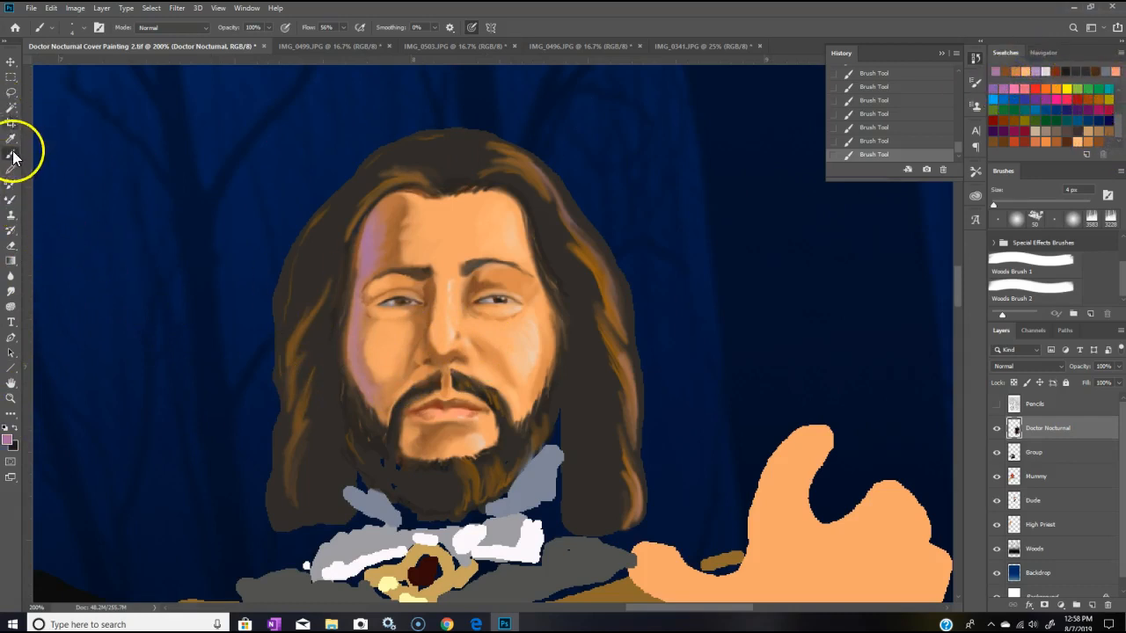
pyautogui.click(426, 335)
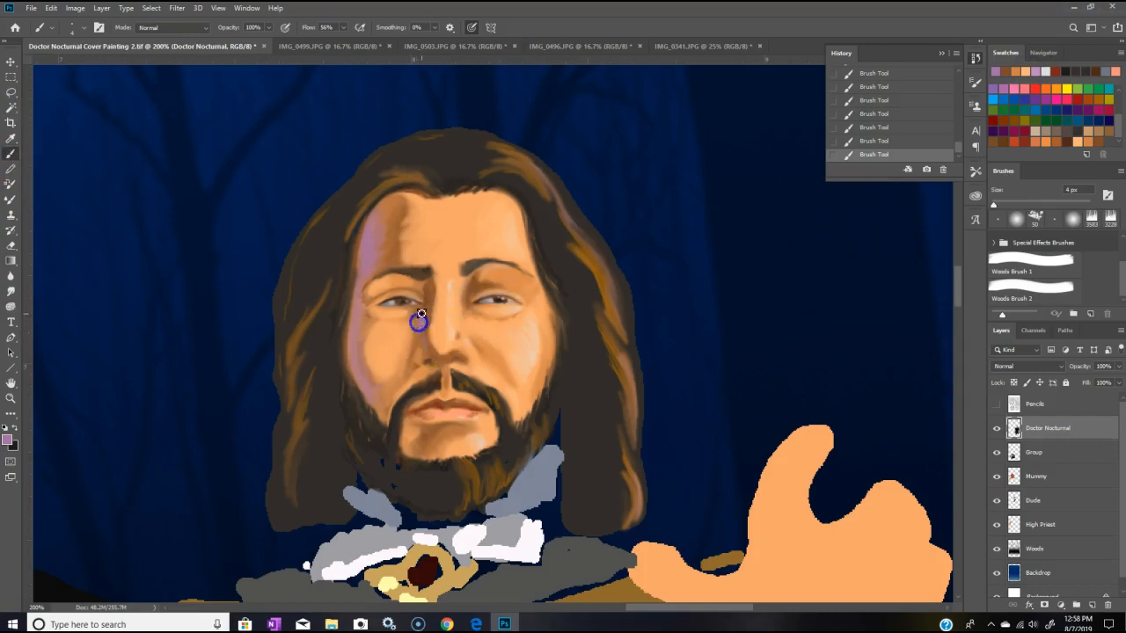
pyautogui.moveTo(425, 310); pyautogui.dragTo(428, 291)
pyautogui.click(13, 198)
pyautogui.moveTo(418, 323)
pyautogui.mouseDown()
pyautogui.moveTo(424, 283)
pyautogui.moveTo(444, 331)
pyautogui.moveTo(422, 322)
pyautogui.moveTo(430, 352)
pyautogui.mouseUp()
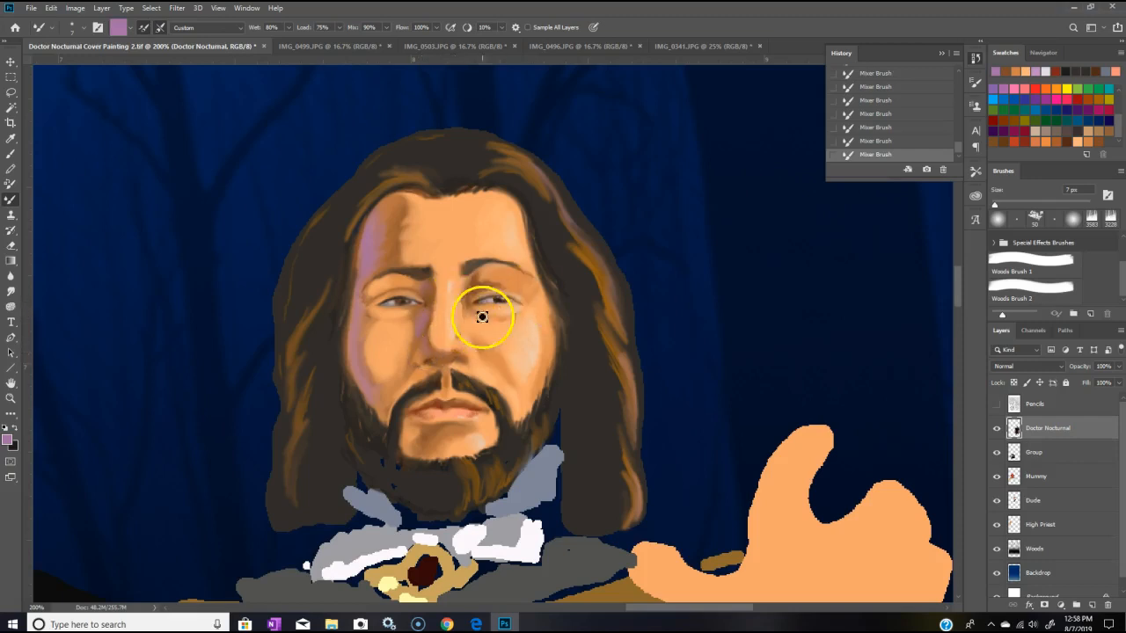
pyautogui.moveTo(369, 319); pyautogui.dragTo(372, 317)
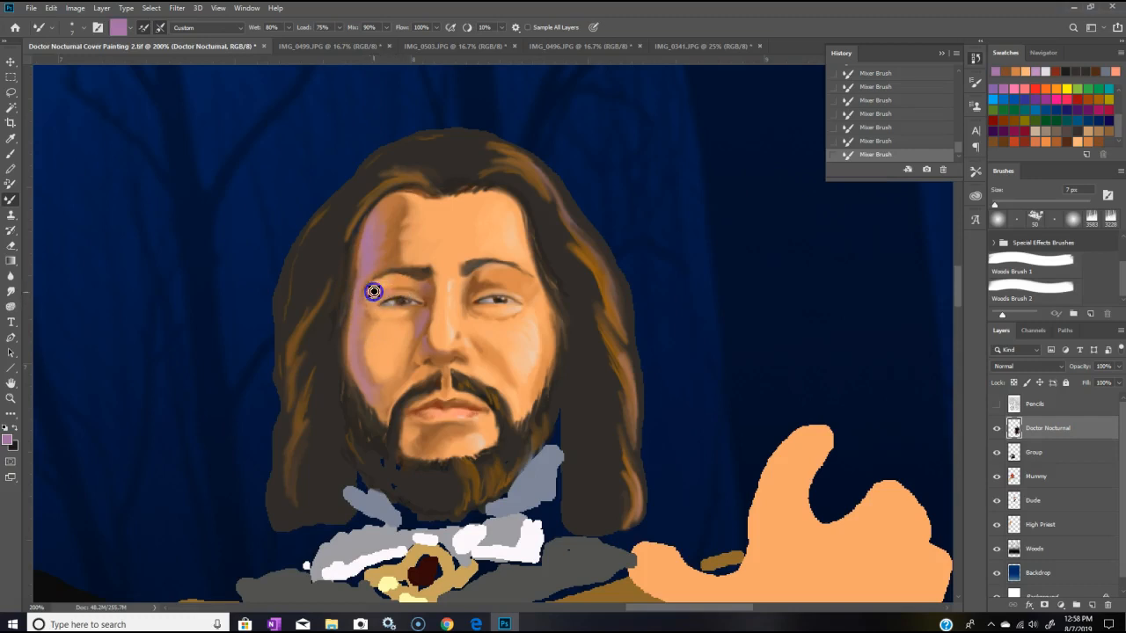
pyautogui.click(413, 293)
# Step: Paint light peach and orange on the eyelid on the viewer's left and blend them toward the temple and cheek
pyautogui.click(1078, 141)
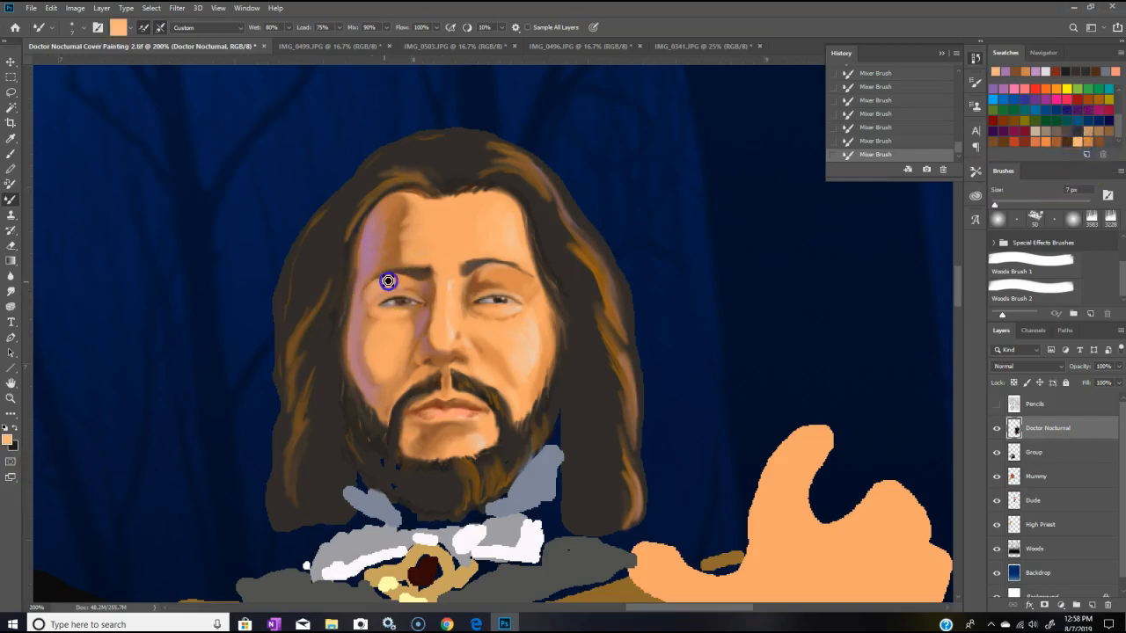
pyautogui.click(12, 154)
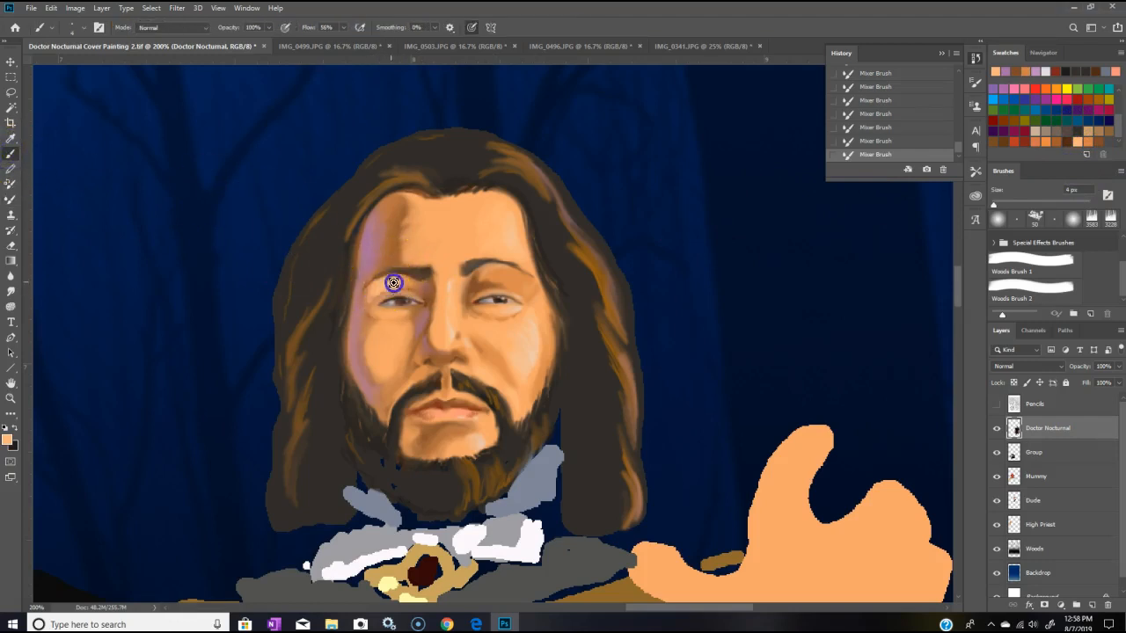
pyautogui.click(1087, 141)
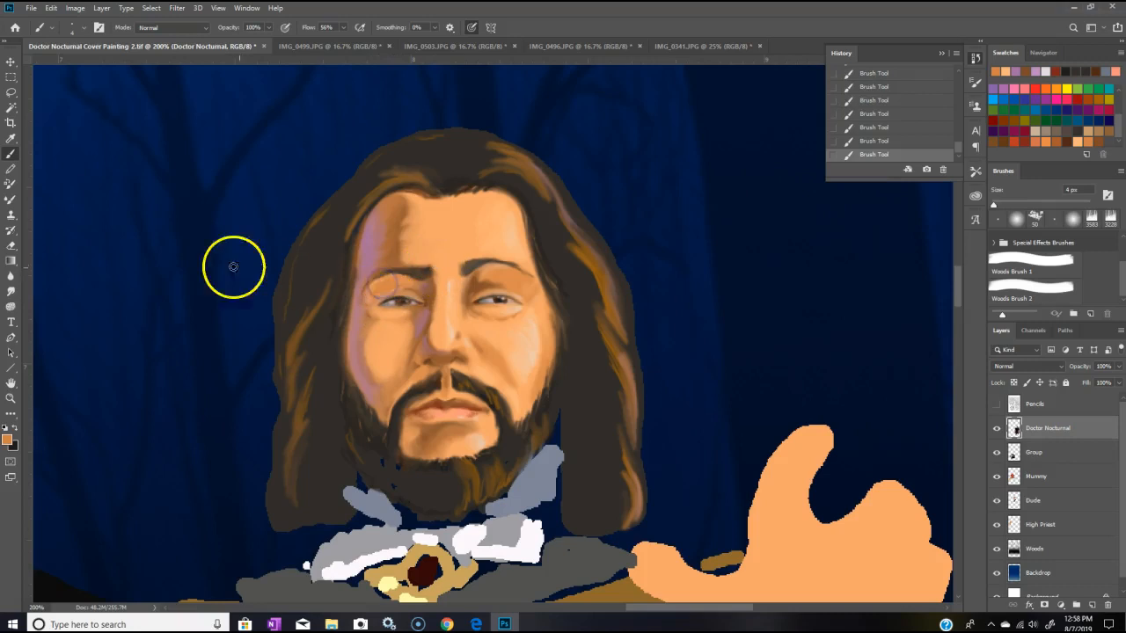
pyautogui.click(11, 199)
pyautogui.moveTo(402, 285); pyautogui.dragTo(380, 290)
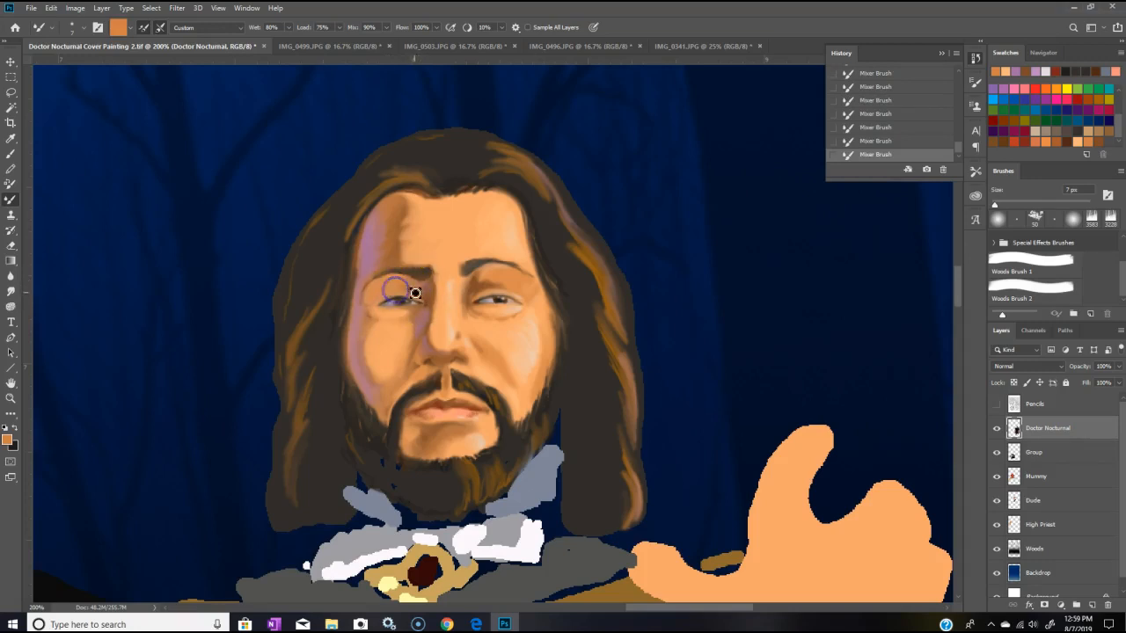
pyautogui.moveTo(442, 288)
pyautogui.mouseDown()
pyautogui.moveTo(503, 256)
pyautogui.moveTo(382, 286)
pyautogui.moveTo(365, 307)
pyautogui.moveTo(365, 296)
pyautogui.mouseUp()
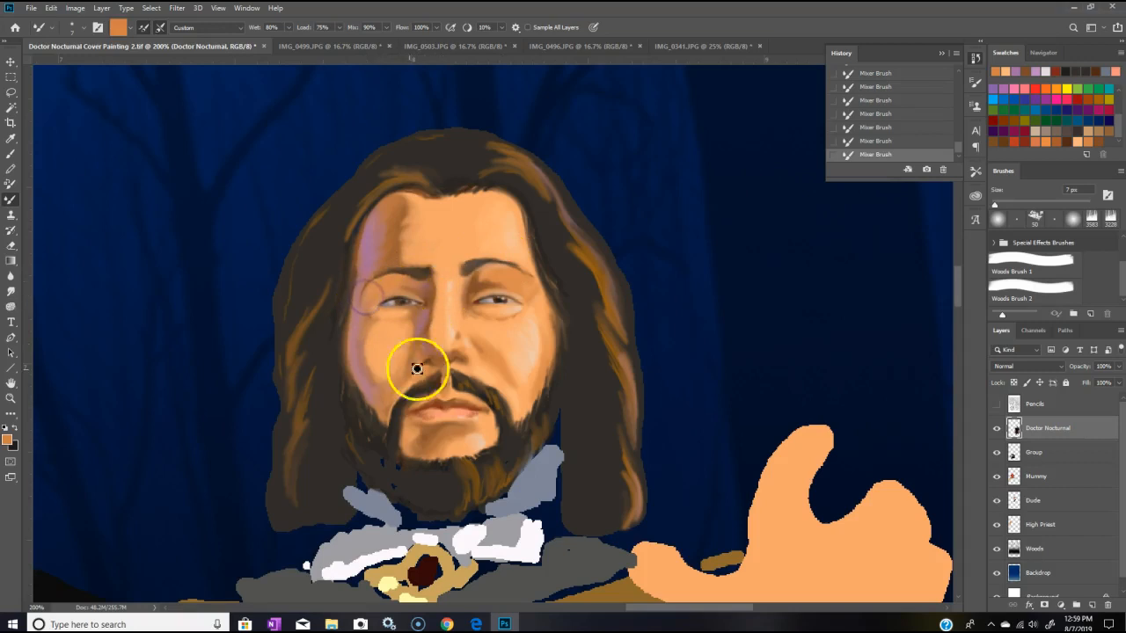
pyautogui.moveTo(364, 373); pyautogui.dragTo(375, 383)
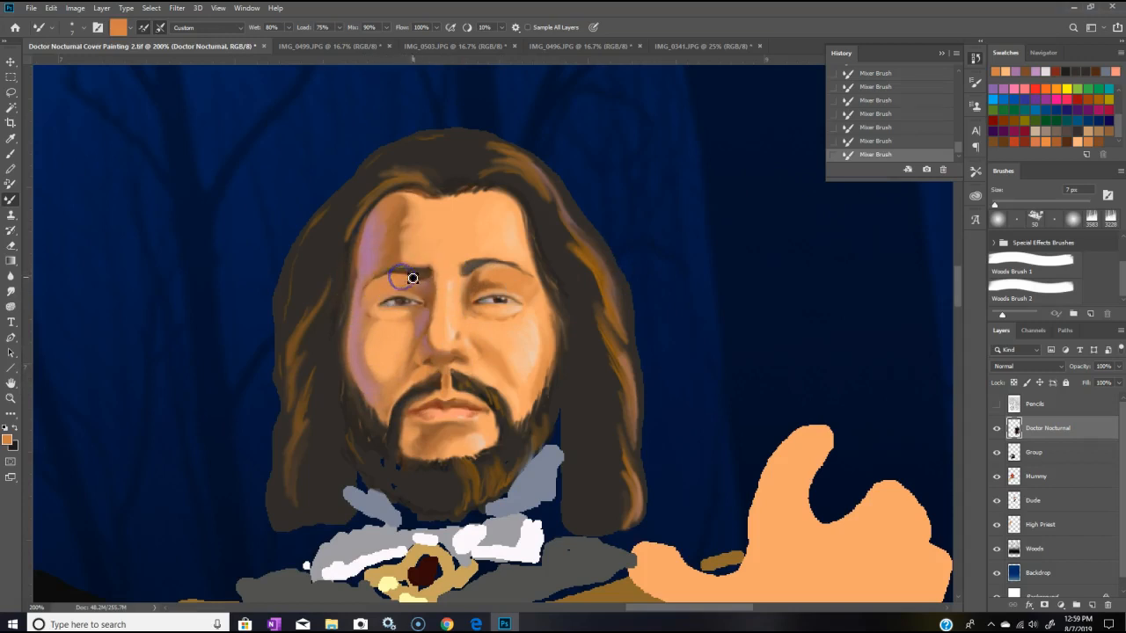
# Step: Paint a brown line along the upper eyelid on the viewer's left and touch up the other eye's inner corner
pyautogui.click(1070, 141)
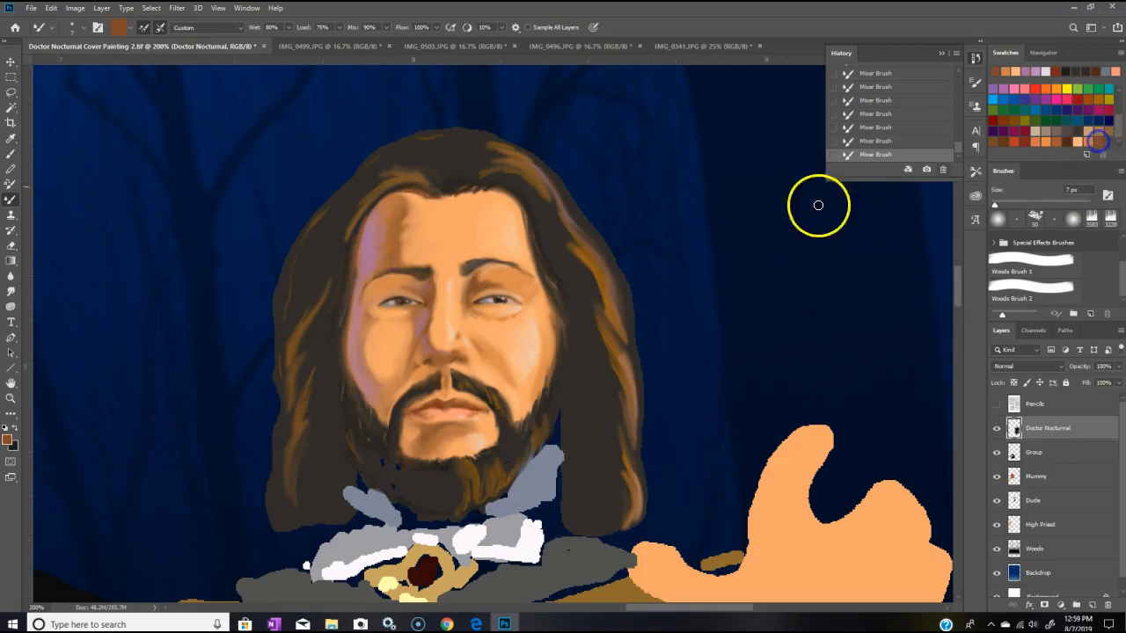
pyautogui.click(12, 155)
pyautogui.moveTo(385, 294)
pyautogui.mouseDown()
pyautogui.moveTo(375, 300)
pyautogui.moveTo(395, 284)
pyautogui.moveTo(430, 297)
pyautogui.mouseUp()
pyautogui.click(478, 292)
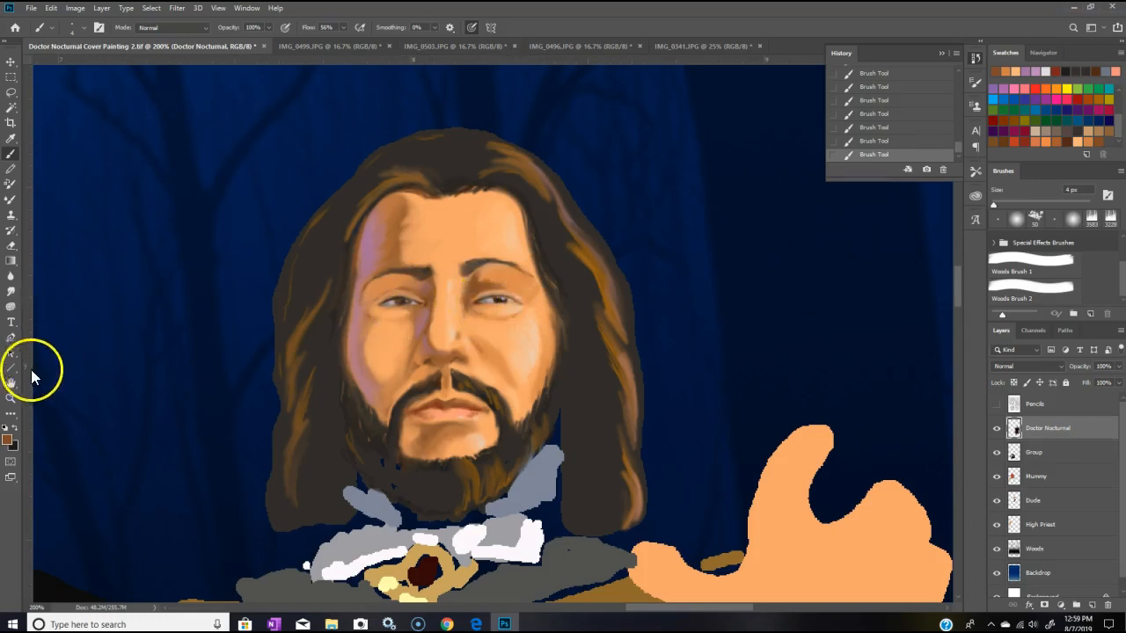
# Step: Paint orange skin tone at the inner corners of both eyes
pyautogui.click(1078, 141)
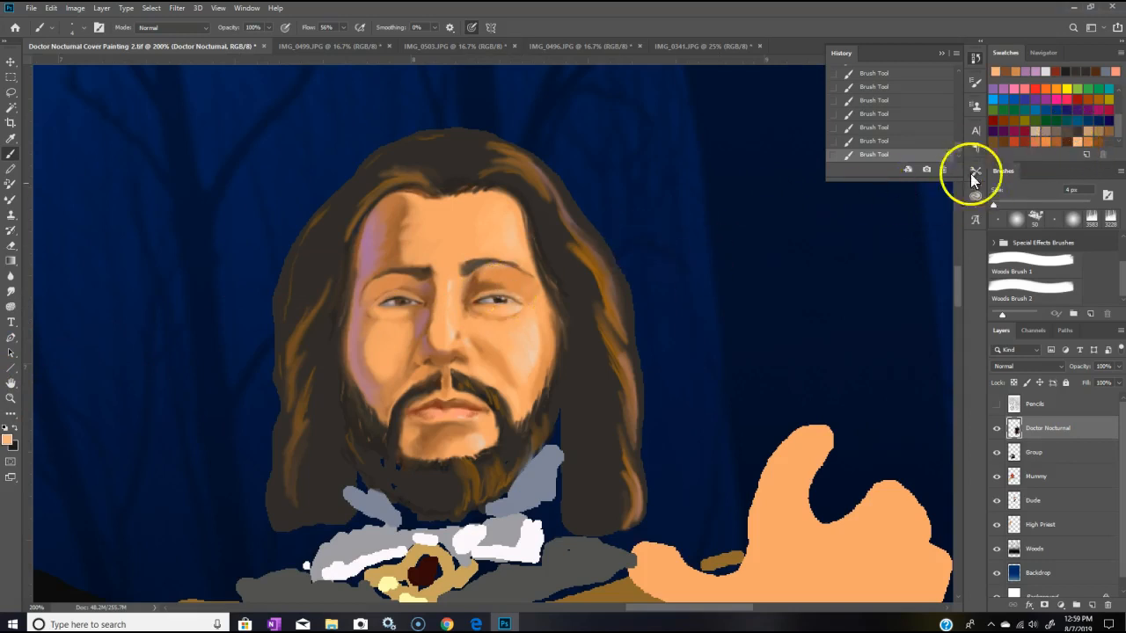
pyautogui.click(1089, 141)
pyautogui.click(472, 303)
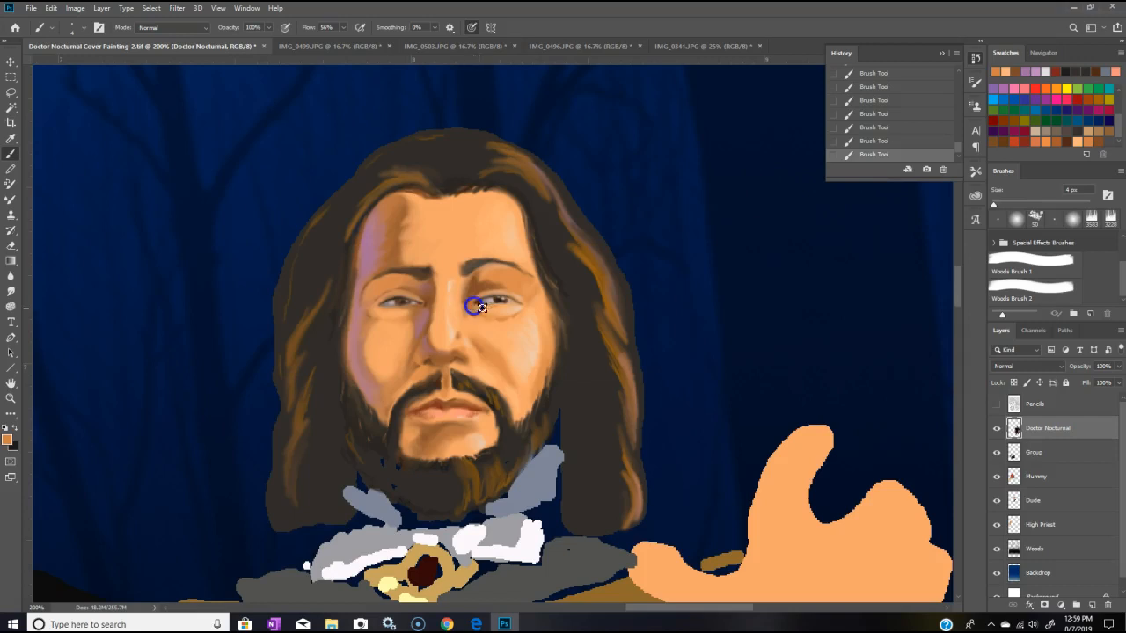
pyautogui.moveTo(470, 302)
pyautogui.mouseDown()
pyautogui.moveTo(478, 296)
pyautogui.moveTo(473, 311)
pyautogui.moveTo(467, 294)
pyautogui.moveTo(425, 306)
pyautogui.mouseUp()
# Step: Paint light peach below the eye on the viewer's left, along the forehead's hairline and beside the mouth
pyautogui.click(1082, 140)
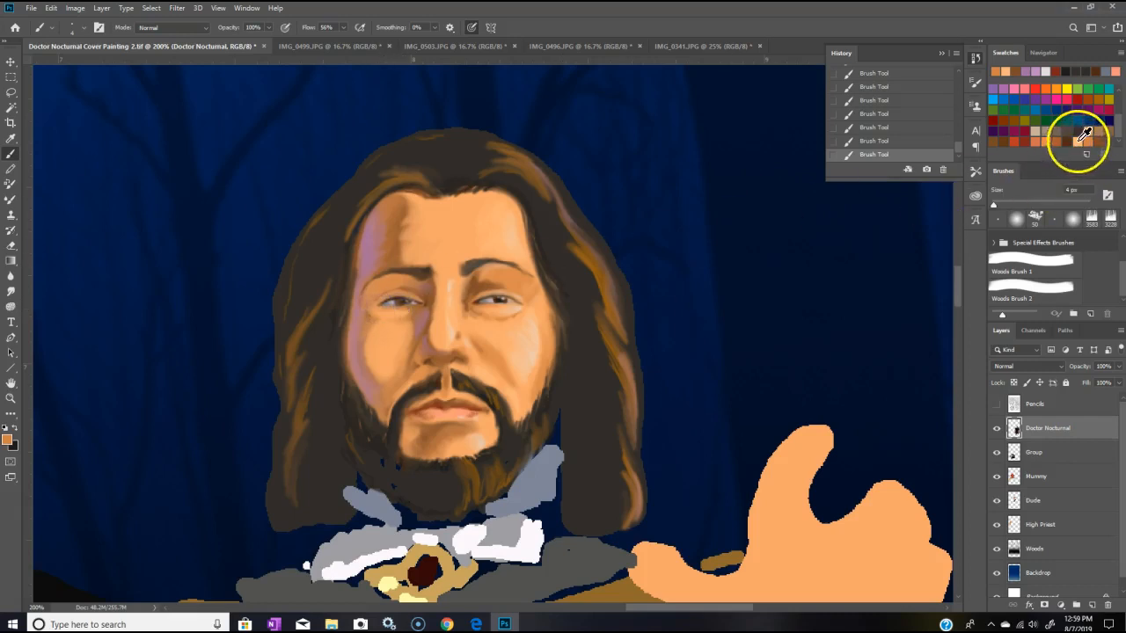
pyautogui.moveTo(382, 312); pyautogui.dragTo(403, 310)
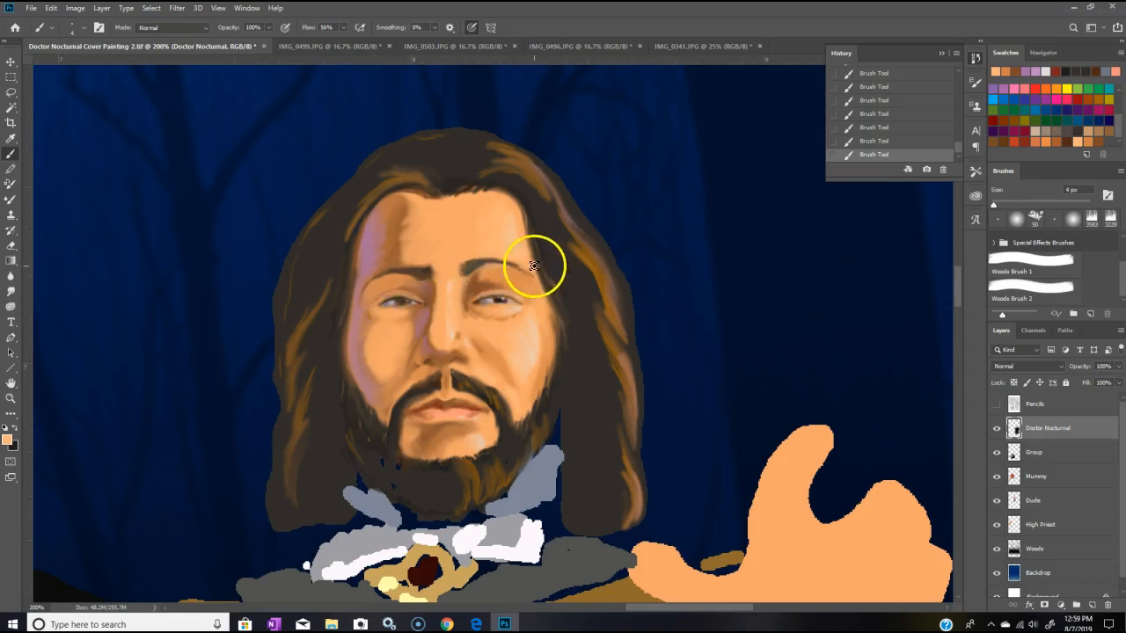
pyautogui.moveTo(528, 242)
pyautogui.mouseDown()
pyautogui.moveTo(514, 268)
pyautogui.moveTo(487, 280)
pyautogui.moveTo(399, 223)
pyautogui.moveTo(371, 225)
pyautogui.moveTo(415, 196)
pyautogui.mouseUp()
pyautogui.moveTo(431, 400)
pyautogui.mouseDown()
pyautogui.moveTo(439, 414)
pyautogui.moveTo(401, 402)
pyautogui.mouseUp()
# Step: Paint a small purple highlight on the chin beside the beard on the viewer's left with the Brush tool
pyautogui.click(1026, 71)
pyautogui.click(11, 169)
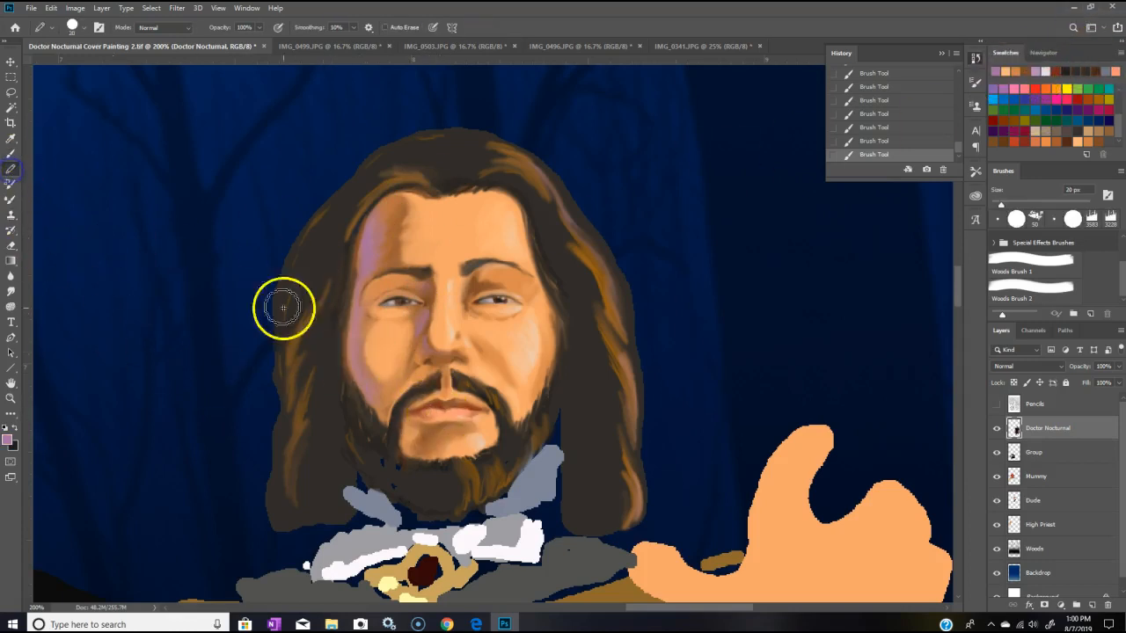
pyautogui.click(11, 154)
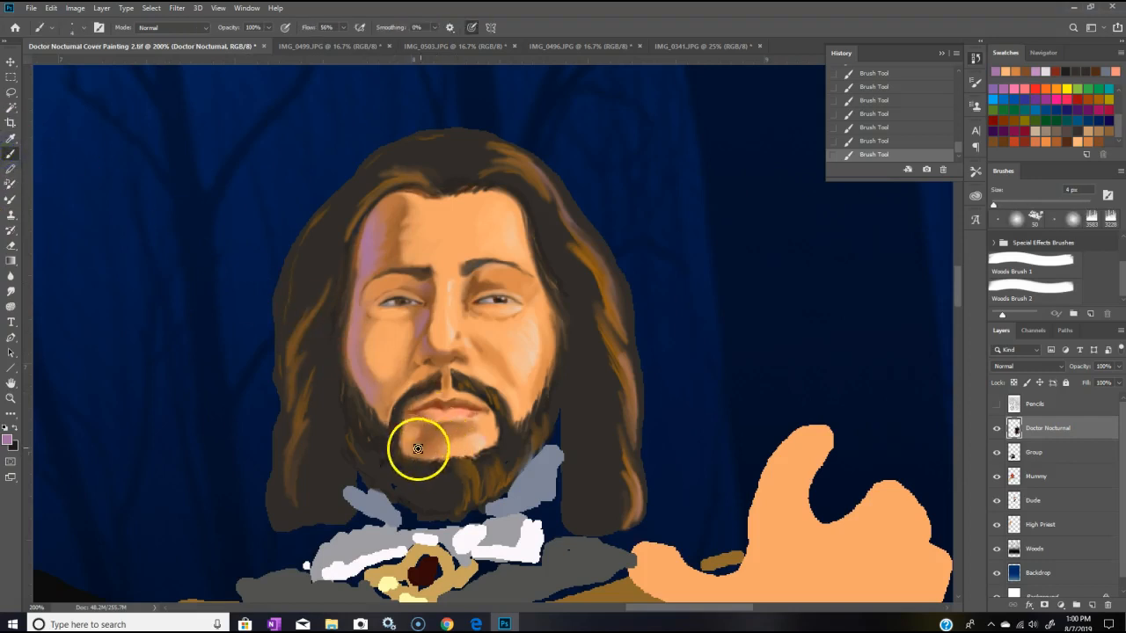
pyautogui.moveTo(404, 444); pyautogui.dragTo(410, 440)
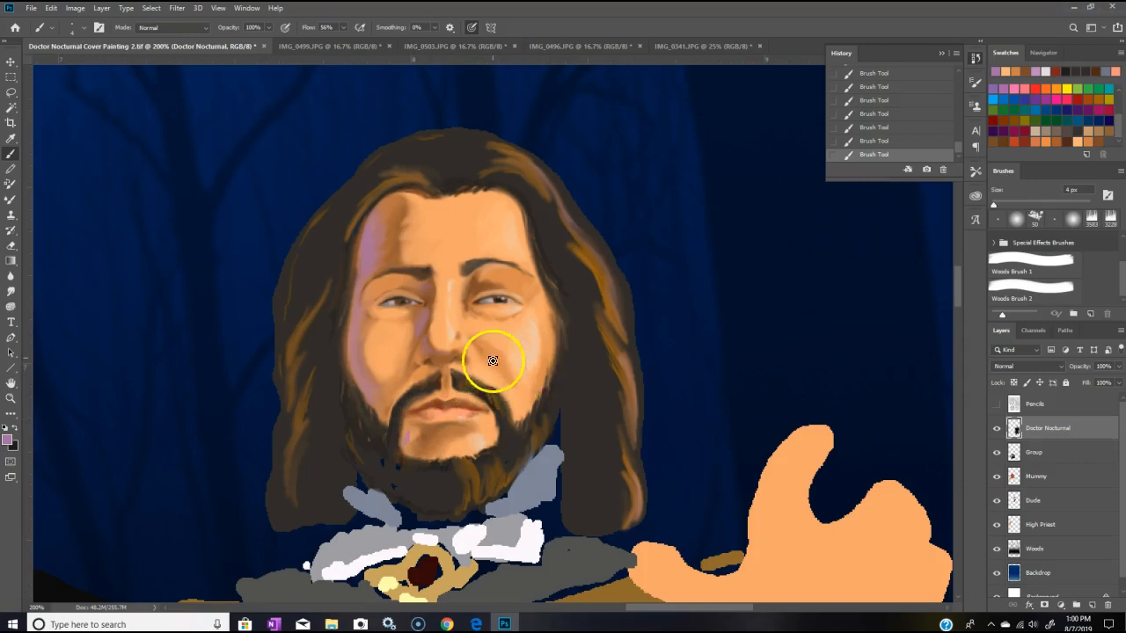
pyautogui.click(407, 441)
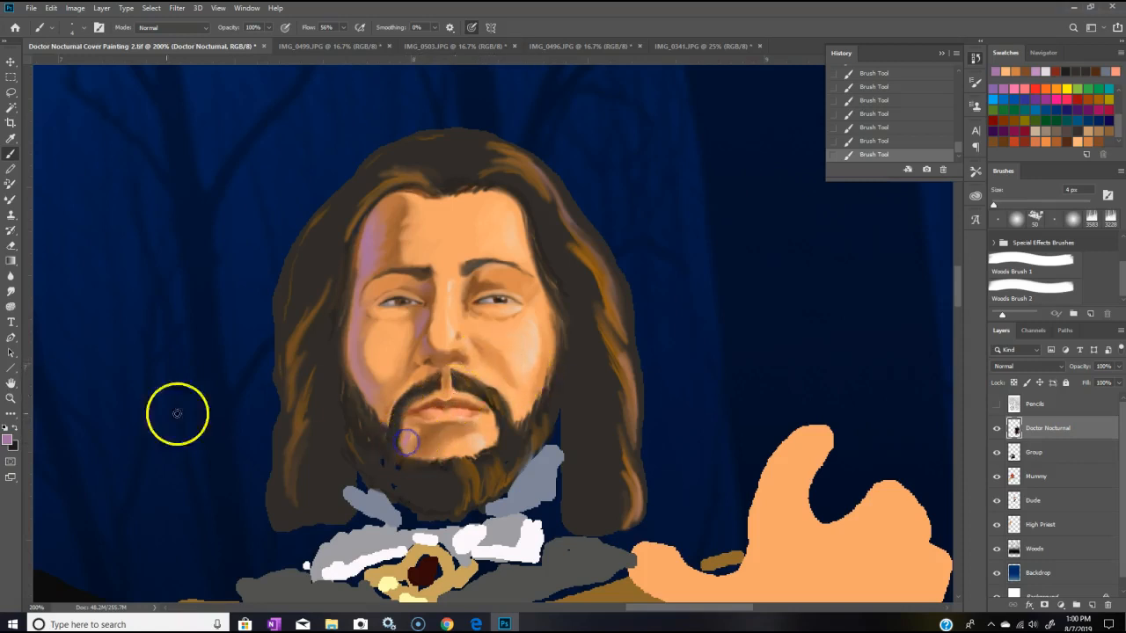
# Step: Blend the chin's purple highlight into the skin with light peach using the Mixer Brush
pyautogui.click(1004, 70)
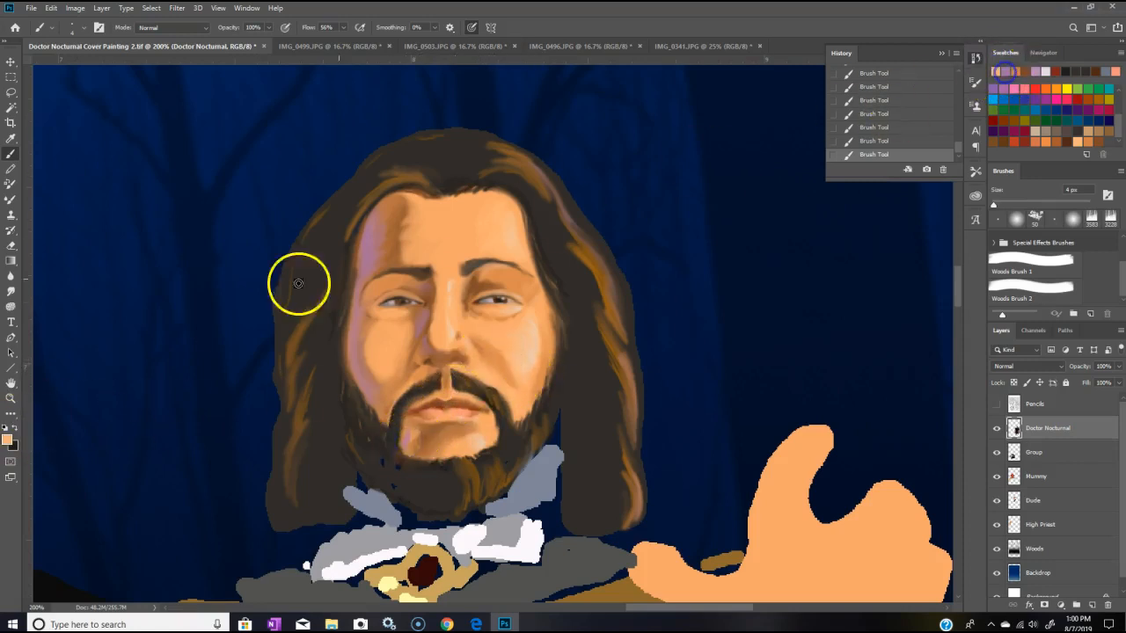
pyautogui.click(16, 198)
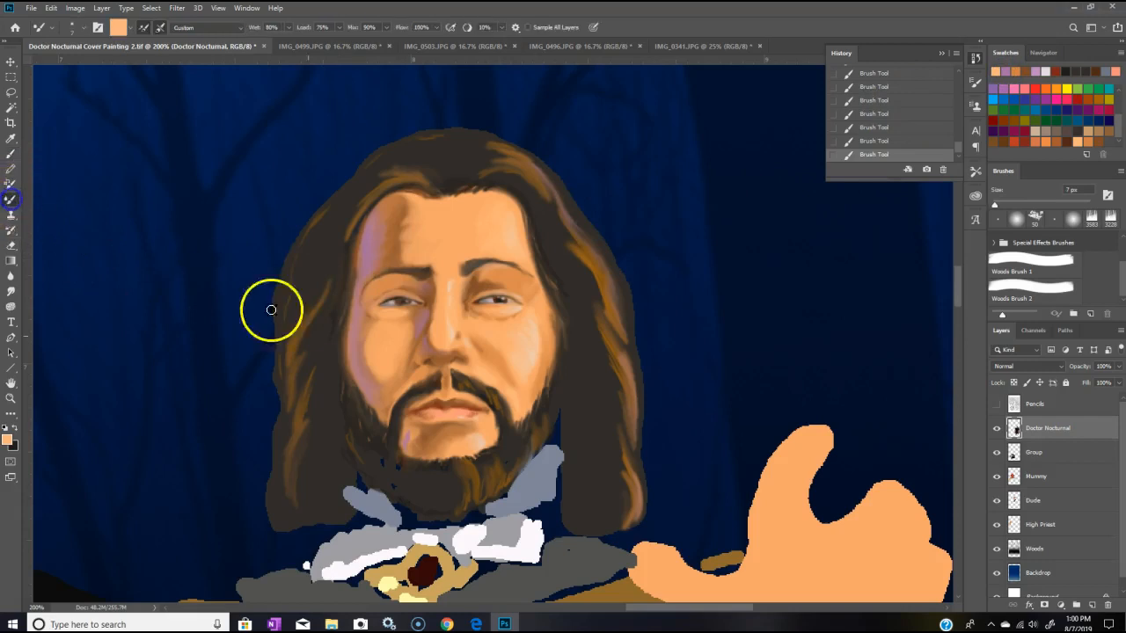
pyautogui.click(407, 434)
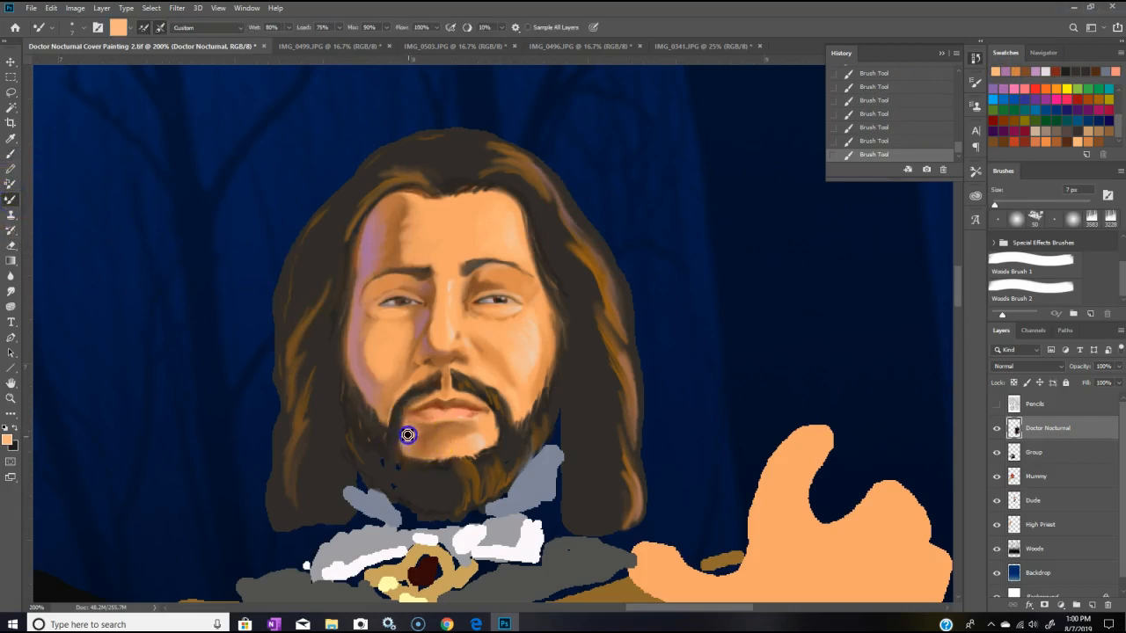
pyautogui.click(412, 435)
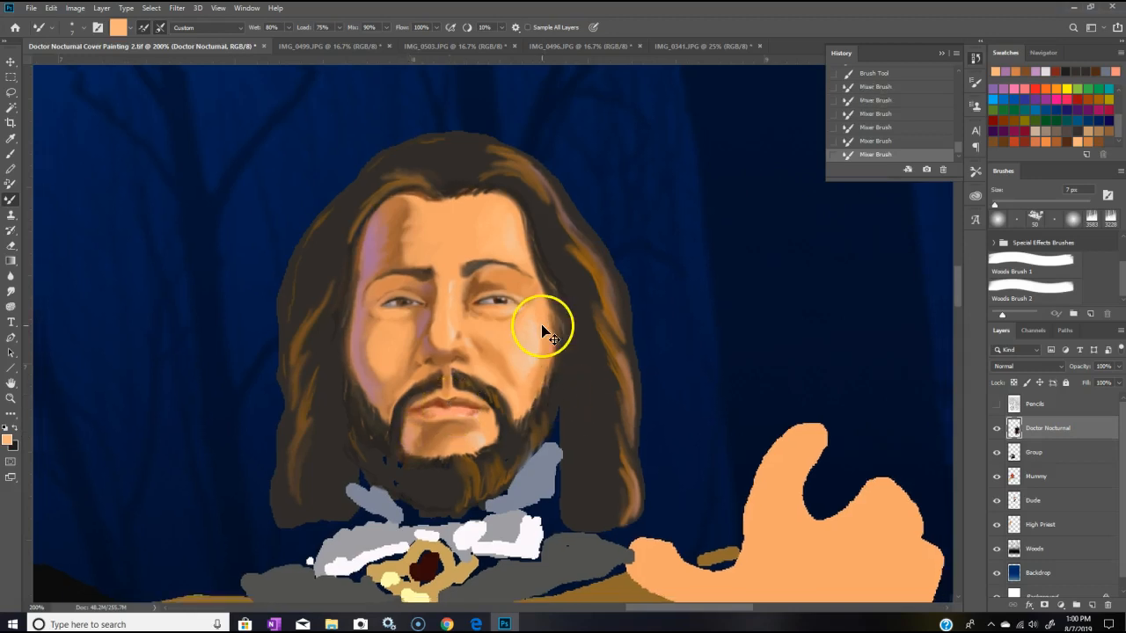
# Step: Paint purple highlight strands down the outer edge of the upper hair on the viewer's left
pyautogui.hotkey('ctrl', '-')
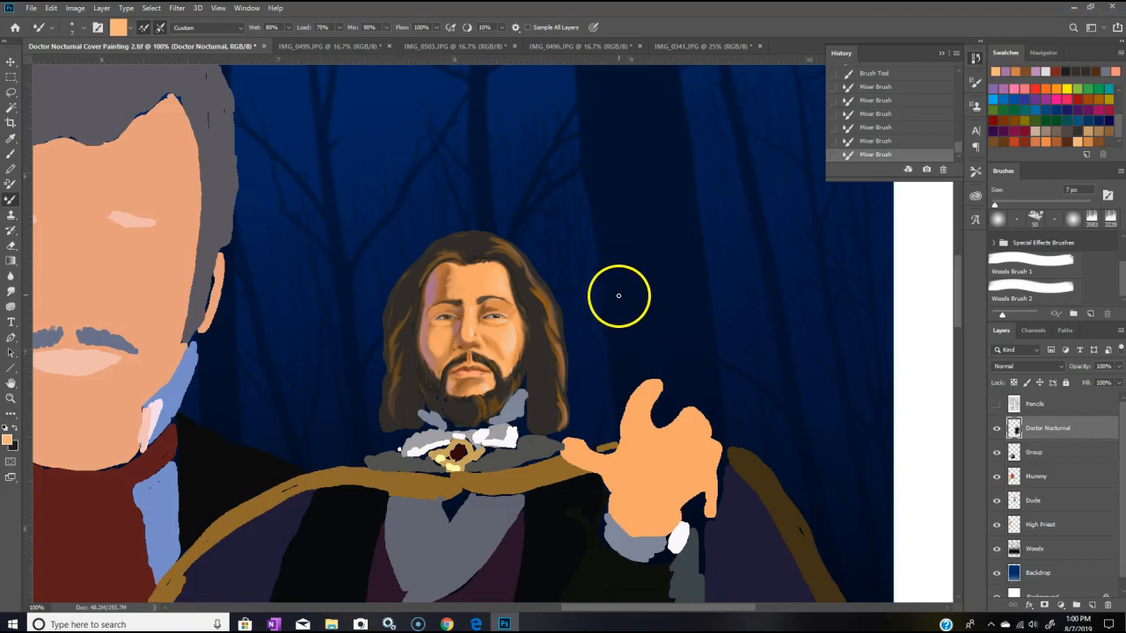
pyautogui.click(11, 398)
pyautogui.click(465, 342)
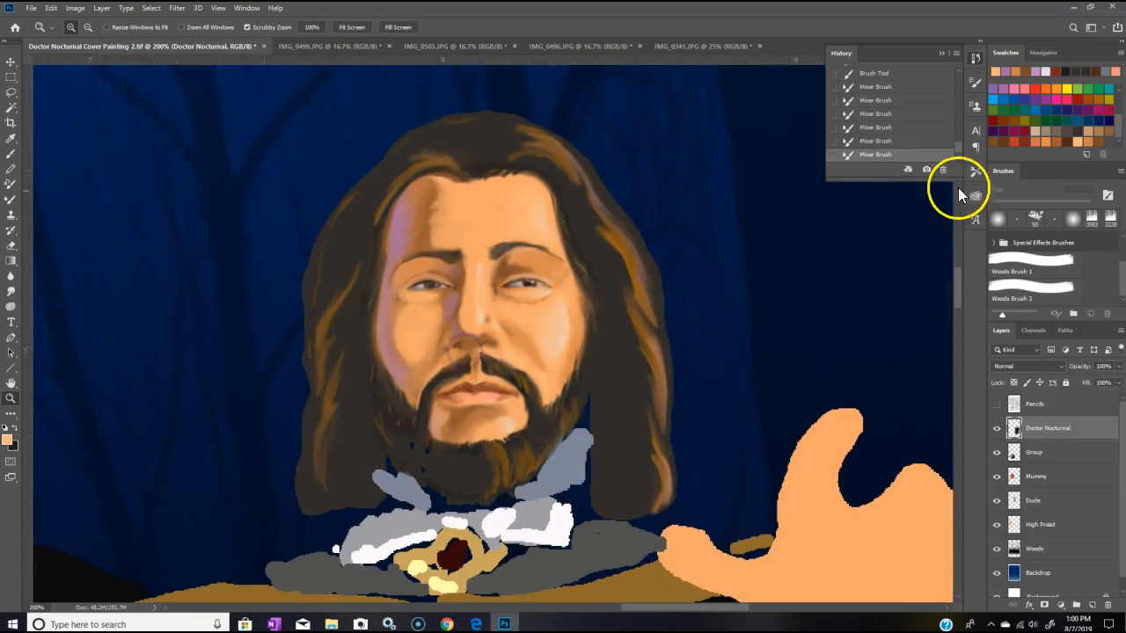
pyautogui.click(1004, 88)
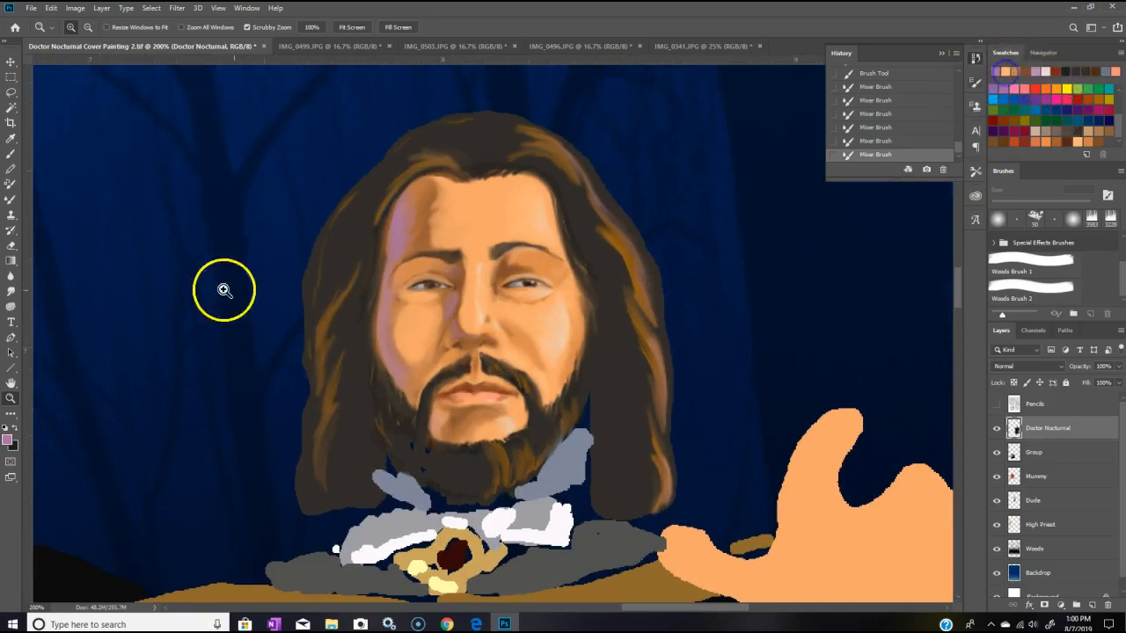
pyautogui.click(11, 155)
pyautogui.moveTo(362, 190); pyautogui.dragTo(339, 219)
pyautogui.moveTo(343, 220); pyautogui.dragTo(326, 248)
pyautogui.moveTo(356, 195)
pyautogui.mouseDown()
pyautogui.moveTo(320, 260)
pyautogui.moveTo(311, 314)
pyautogui.moveTo(337, 312)
pyautogui.moveTo(316, 344)
pyautogui.mouseUp()
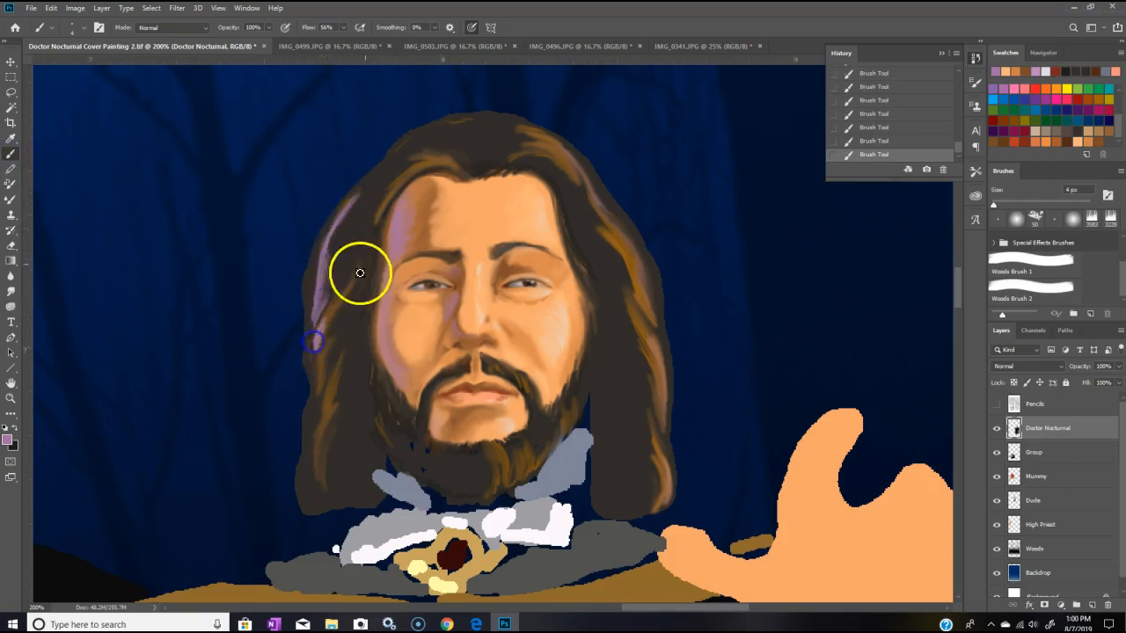
# Step: Extend the purple hair highlights over the crown and down to the hair tips on the viewer's left
pyautogui.moveTo(375, 175); pyautogui.dragTo(400, 147)
pyautogui.moveTo(316, 345); pyautogui.dragTo(316, 381)
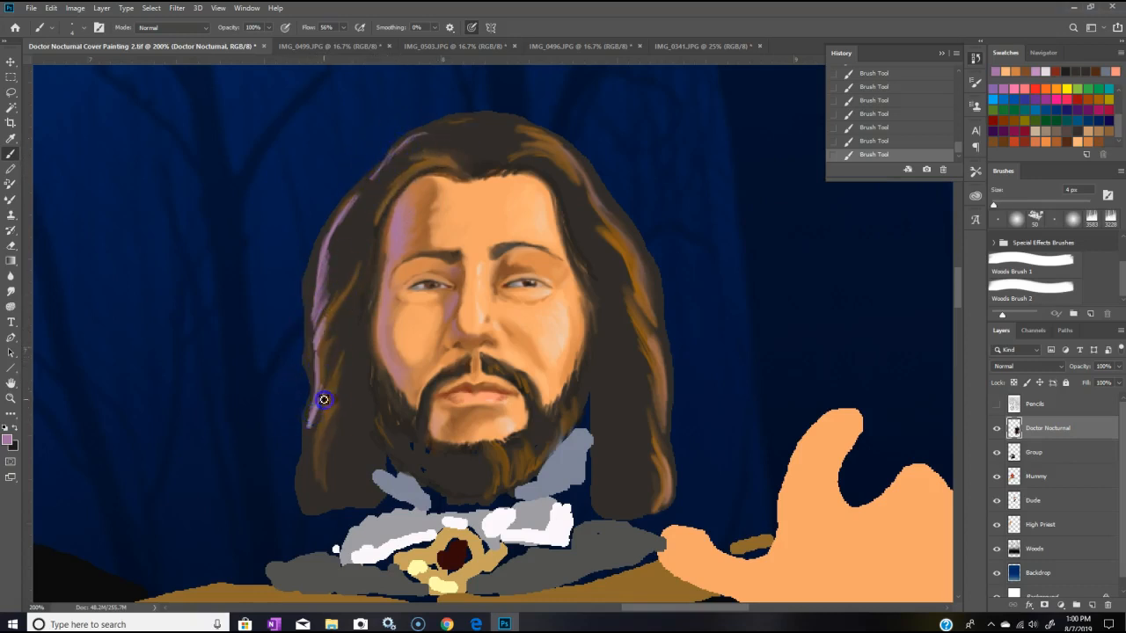
pyautogui.moveTo(314, 436)
pyautogui.mouseDown()
pyautogui.moveTo(314, 478)
pyautogui.moveTo(310, 468)
pyautogui.moveTo(329, 492)
pyautogui.moveTo(338, 478)
pyautogui.mouseUp()
pyautogui.moveTo(462, 150)
pyautogui.mouseDown()
pyautogui.moveTo(434, 121)
pyautogui.moveTo(484, 121)
pyautogui.moveTo(481, 134)
pyautogui.mouseUp()
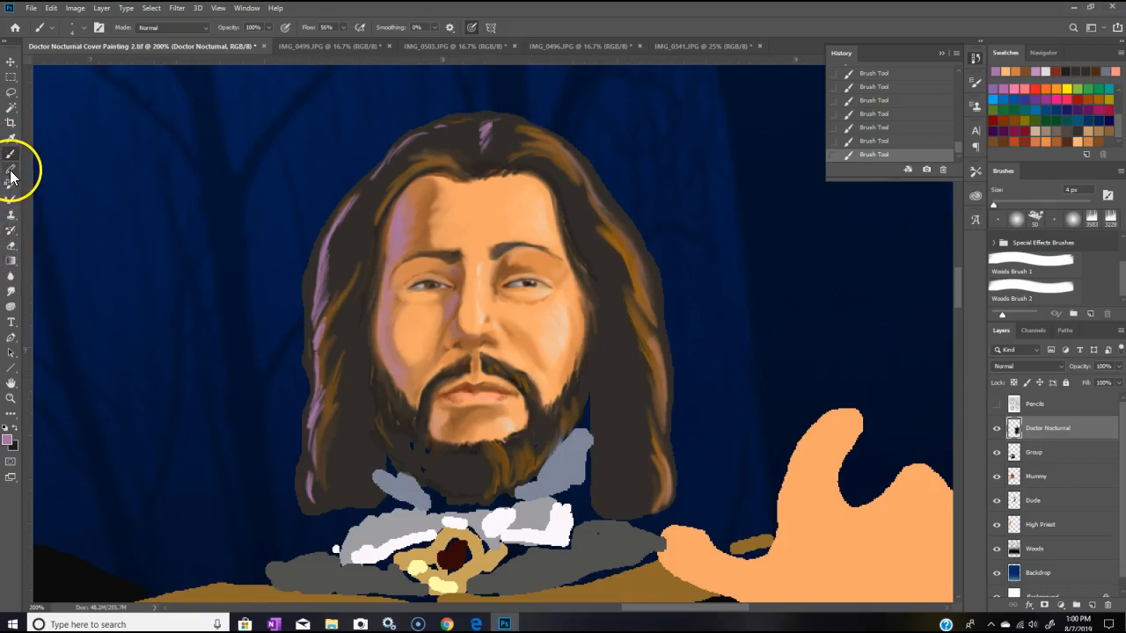
# Step: Blend the purple strands on the crown and outer hair on the viewer's left into the hair with a dark Mixer Brush
pyautogui.click(17, 428)
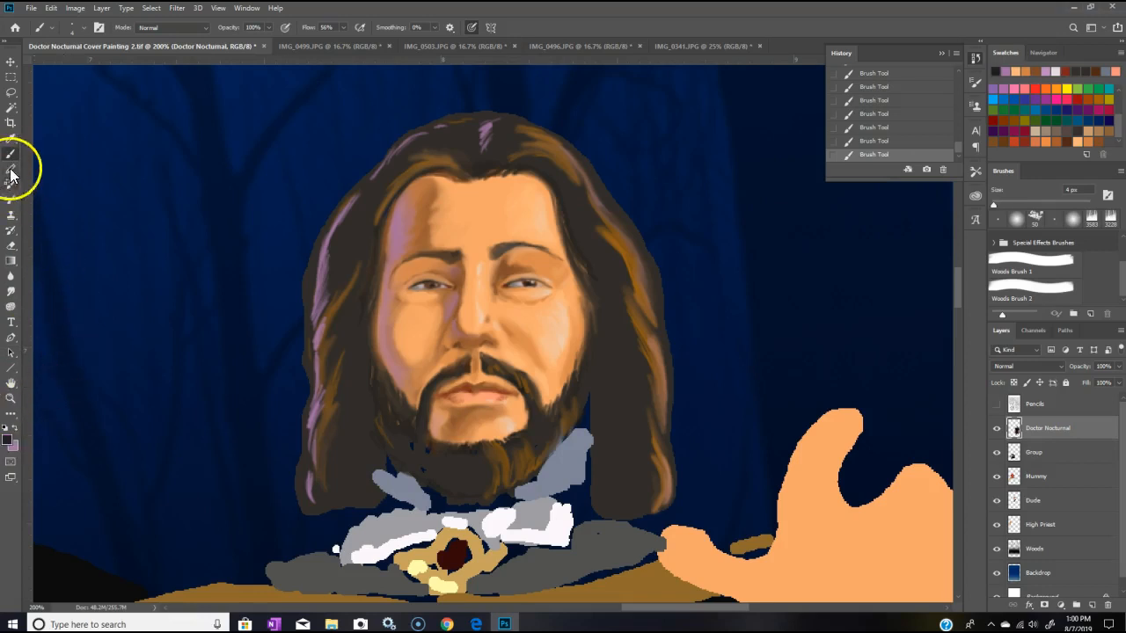
pyautogui.click(10, 197)
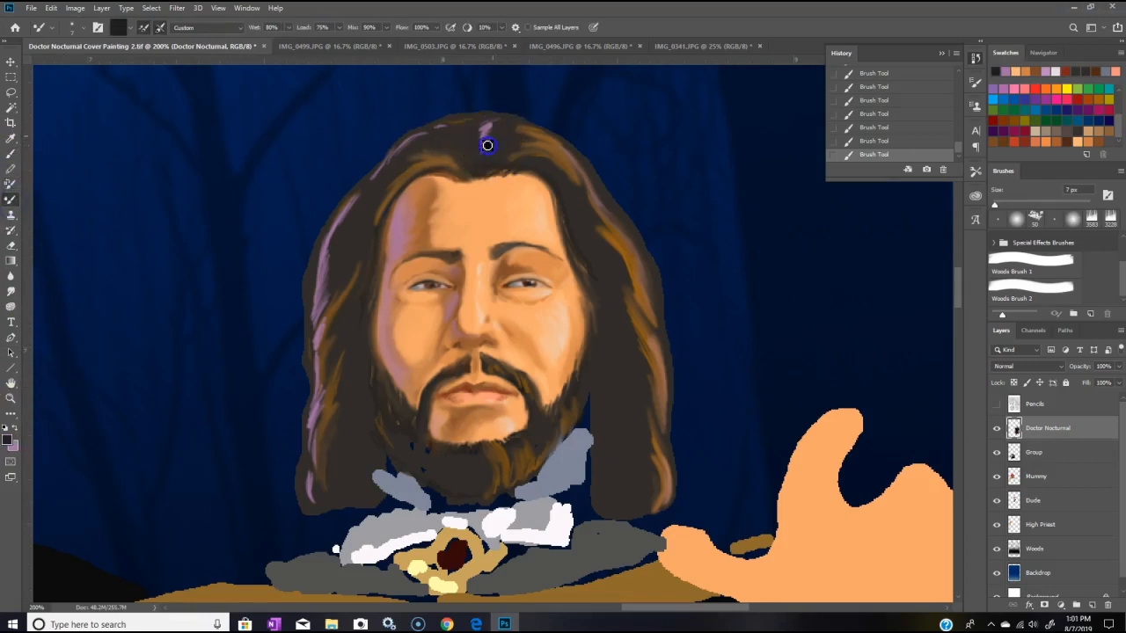
pyautogui.moveTo(480, 134)
pyautogui.mouseDown()
pyautogui.moveTo(432, 131)
pyautogui.moveTo(401, 147)
pyautogui.mouseUp()
pyautogui.moveTo(368, 184)
pyautogui.mouseDown()
pyautogui.moveTo(325, 256)
pyautogui.moveTo(322, 295)
pyautogui.moveTo(334, 244)
pyautogui.moveTo(317, 278)
pyautogui.moveTo(319, 302)
pyautogui.moveTo(333, 292)
pyautogui.mouseUp()
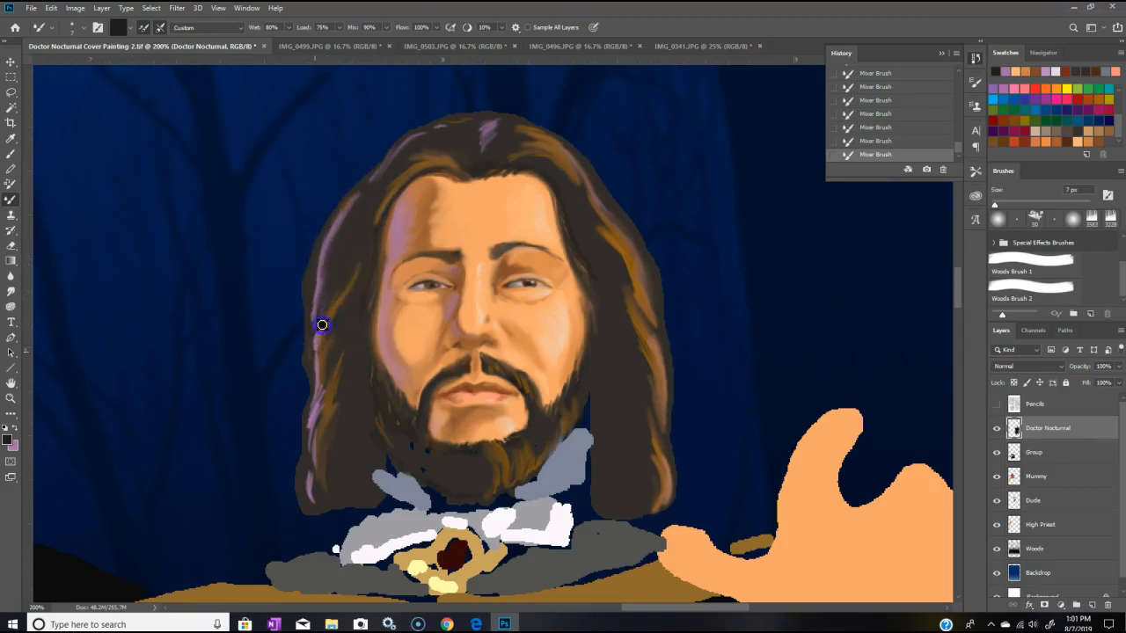
pyautogui.moveTo(319, 358)
pyautogui.mouseDown()
pyautogui.moveTo(311, 416)
pyautogui.moveTo(332, 395)
pyautogui.moveTo(311, 315)
pyautogui.moveTo(318, 281)
pyautogui.mouseUp()
pyautogui.moveTo(315, 400)
pyautogui.mouseDown()
pyautogui.moveTo(311, 458)
pyautogui.moveTo(319, 431)
pyautogui.mouseUp()
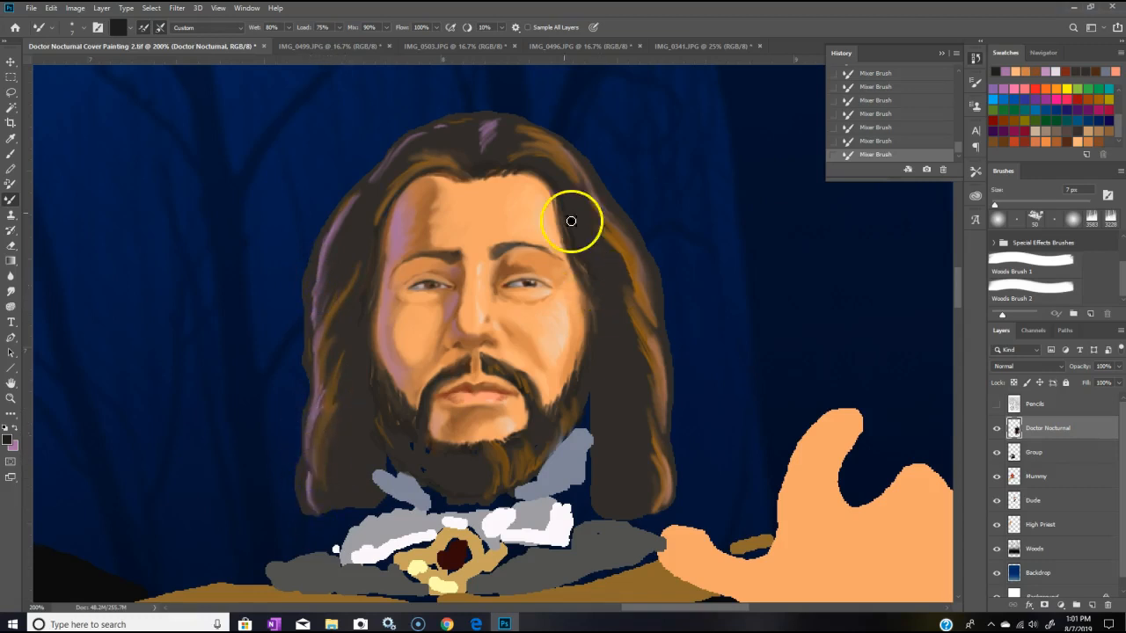
pyautogui.moveTo(435, 129)
pyautogui.mouseDown()
pyautogui.moveTo(464, 131)
pyautogui.moveTo(438, 125)
pyautogui.moveTo(387, 170)
pyautogui.mouseUp()
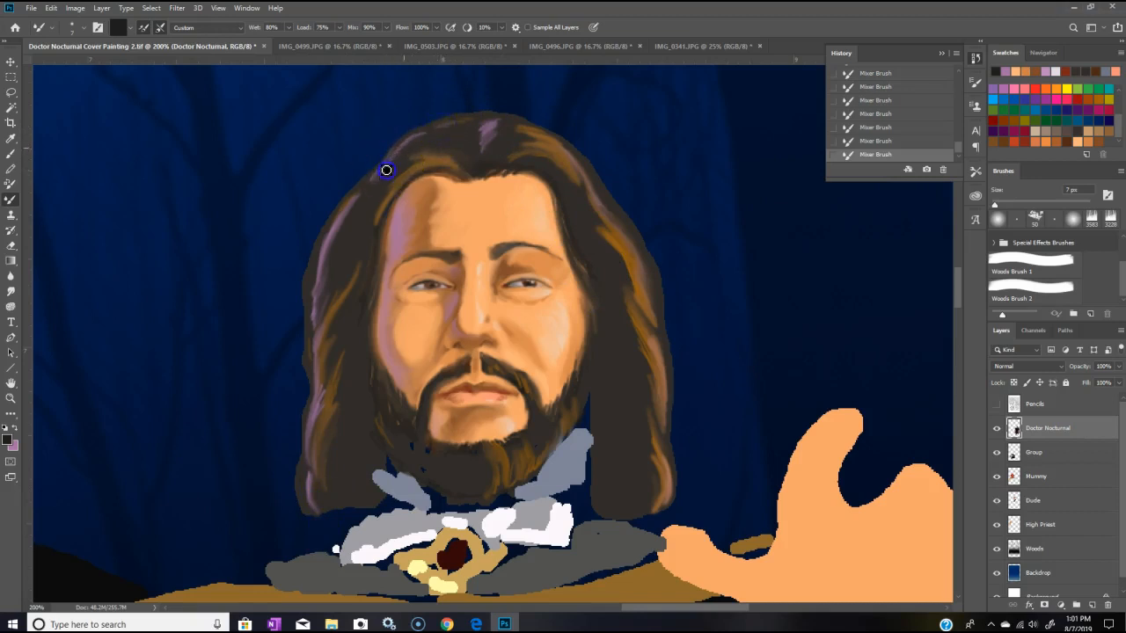
pyautogui.moveTo(312, 294); pyautogui.dragTo(314, 281)
# Step: Soften the hair tips on the viewer's left, the opposite beard edge and the hairline above the forehead with the Mixer Brush
pyautogui.moveTo(345, 495)
pyautogui.mouseDown()
pyautogui.moveTo(329, 506)
pyautogui.moveTo(377, 498)
pyautogui.moveTo(359, 455)
pyautogui.moveTo(414, 440)
pyautogui.mouseUp()
pyautogui.click(534, 387)
pyautogui.moveTo(534, 387)
pyautogui.mouseDown()
pyautogui.moveTo(643, 382)
pyautogui.moveTo(591, 390)
pyautogui.mouseUp()
pyautogui.moveTo(524, 201)
pyautogui.mouseDown()
pyautogui.moveTo(487, 155)
pyautogui.moveTo(501, 160)
pyautogui.moveTo(494, 140)
pyautogui.moveTo(479, 149)
pyautogui.moveTo(515, 171)
pyautogui.mouseUp()
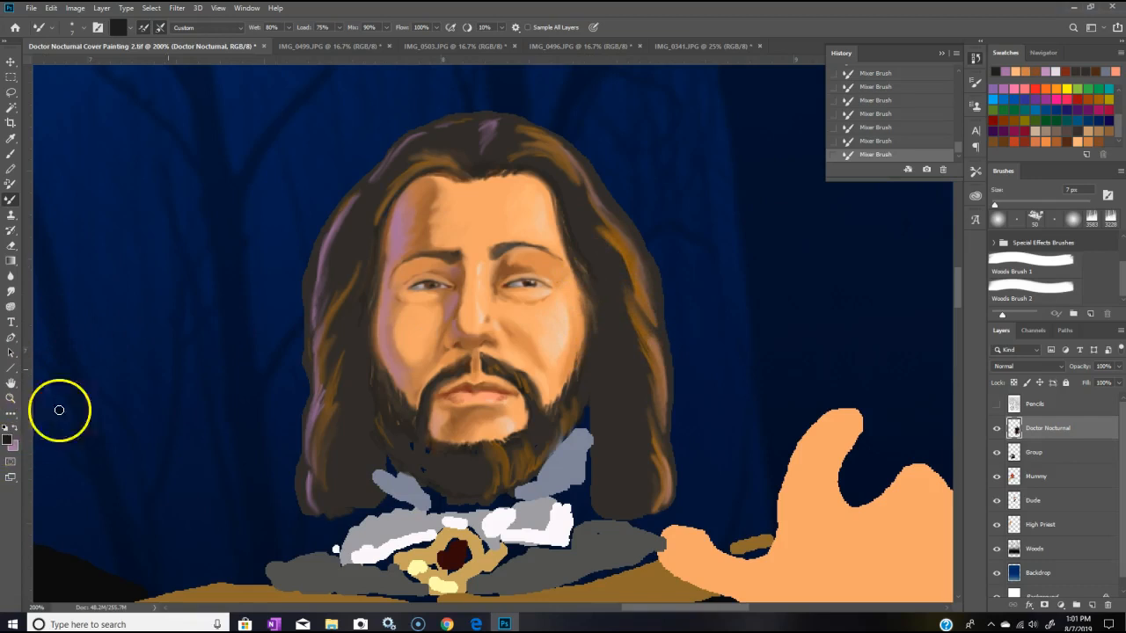
# Step: Paint dark strands with the Brush tool down the inner hair beside the face on the viewer's right
pyautogui.click(11, 157)
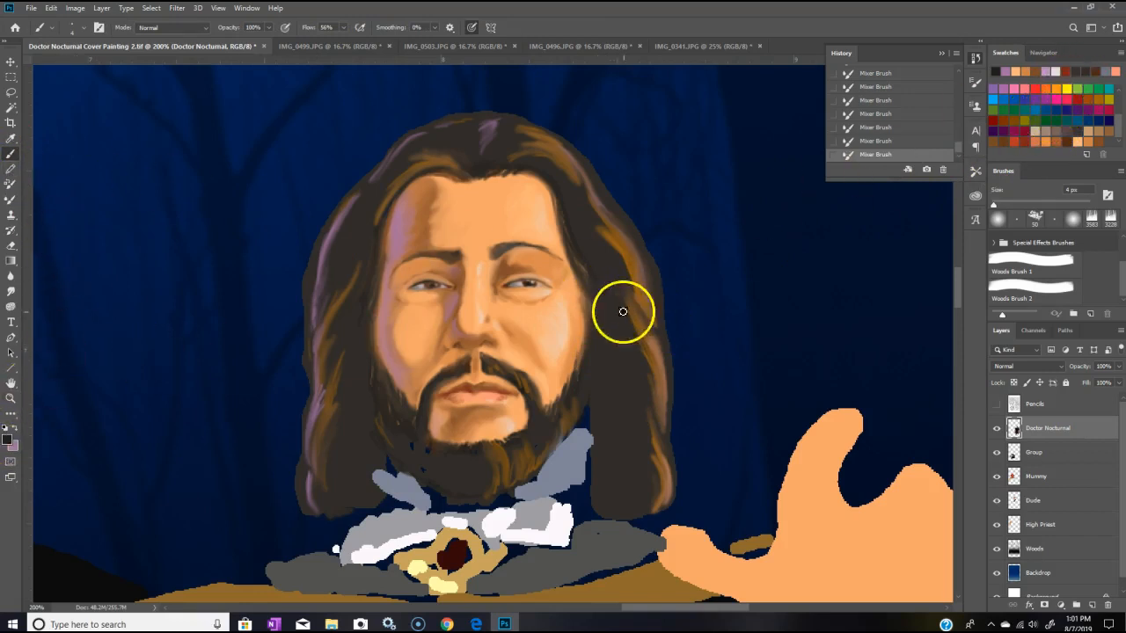
pyautogui.click(594, 313)
pyautogui.click(595, 329)
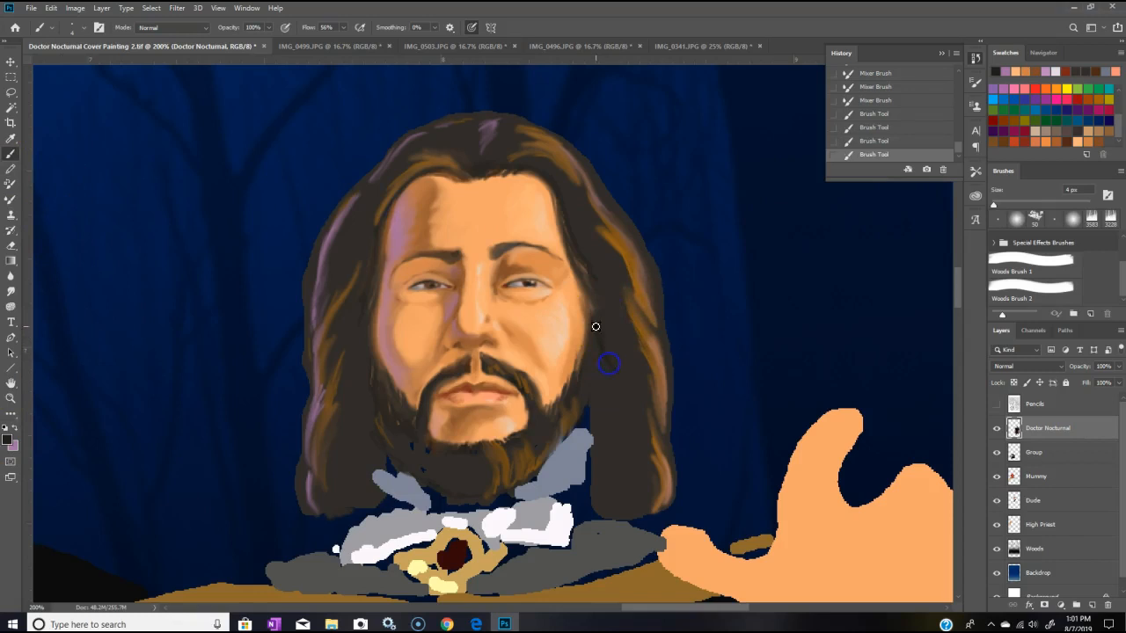
pyautogui.click(600, 411)
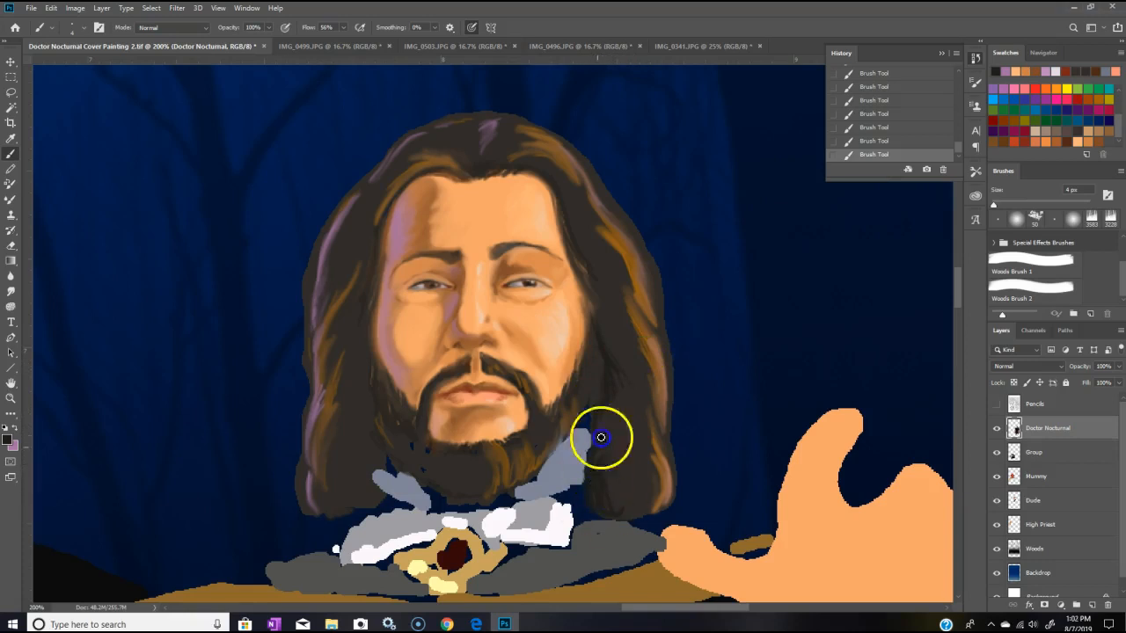
pyautogui.click(594, 340)
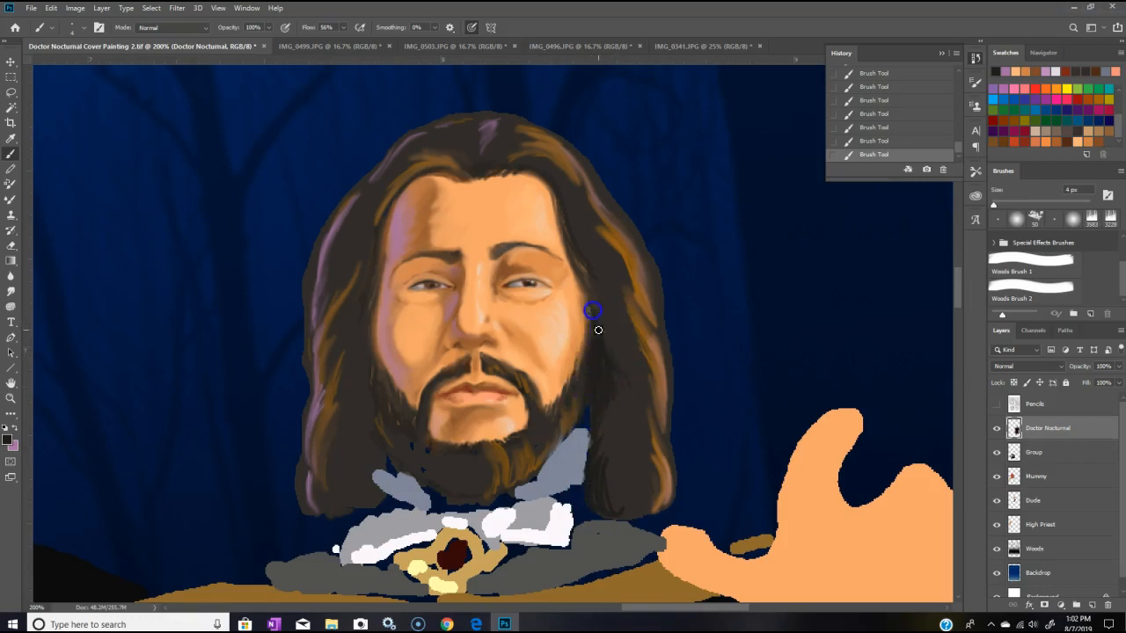
# Step: Paint dark strands in the inner hair on the viewer's left and fill the gaps beside the beard
pyautogui.moveTo(369, 352); pyautogui.dragTo(370, 415)
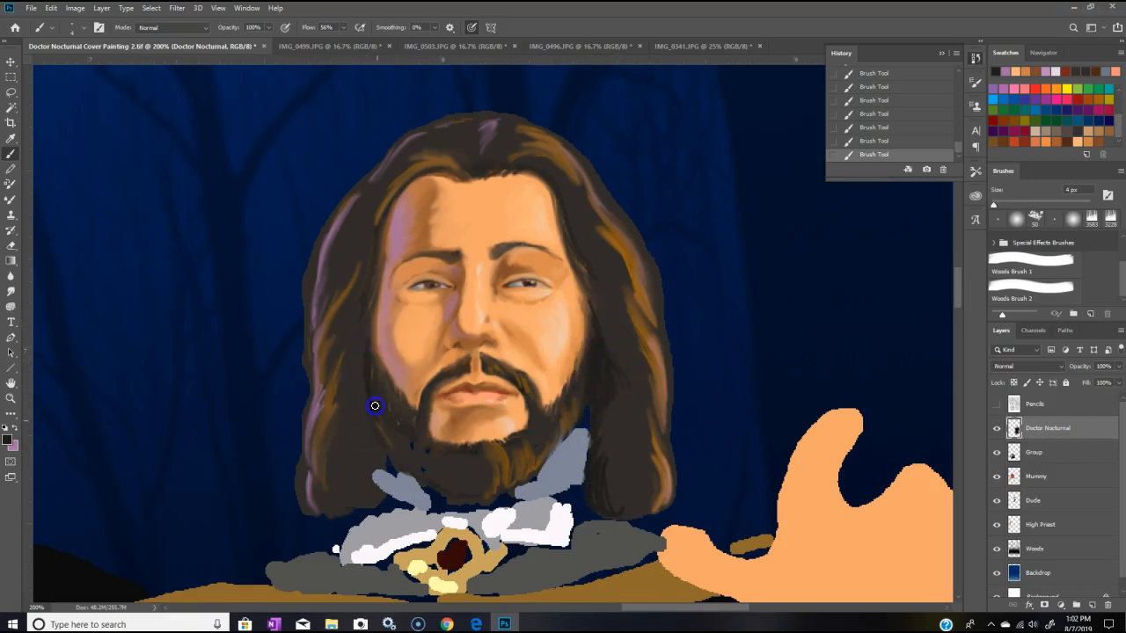
pyautogui.moveTo(369, 381); pyautogui.dragTo(361, 469)
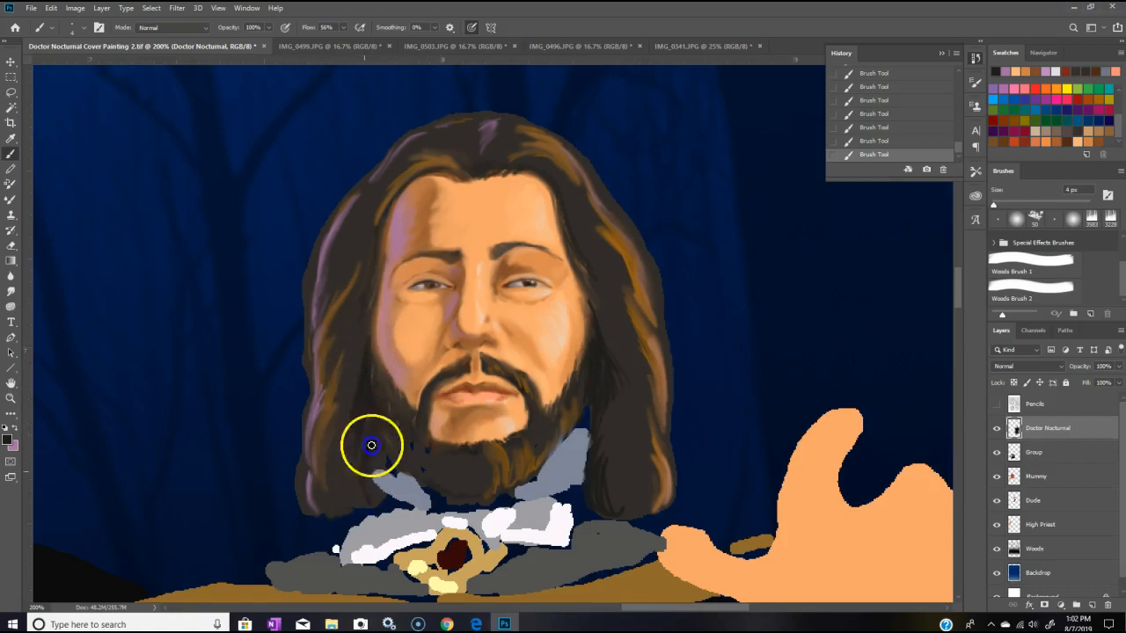
pyautogui.click(363, 365)
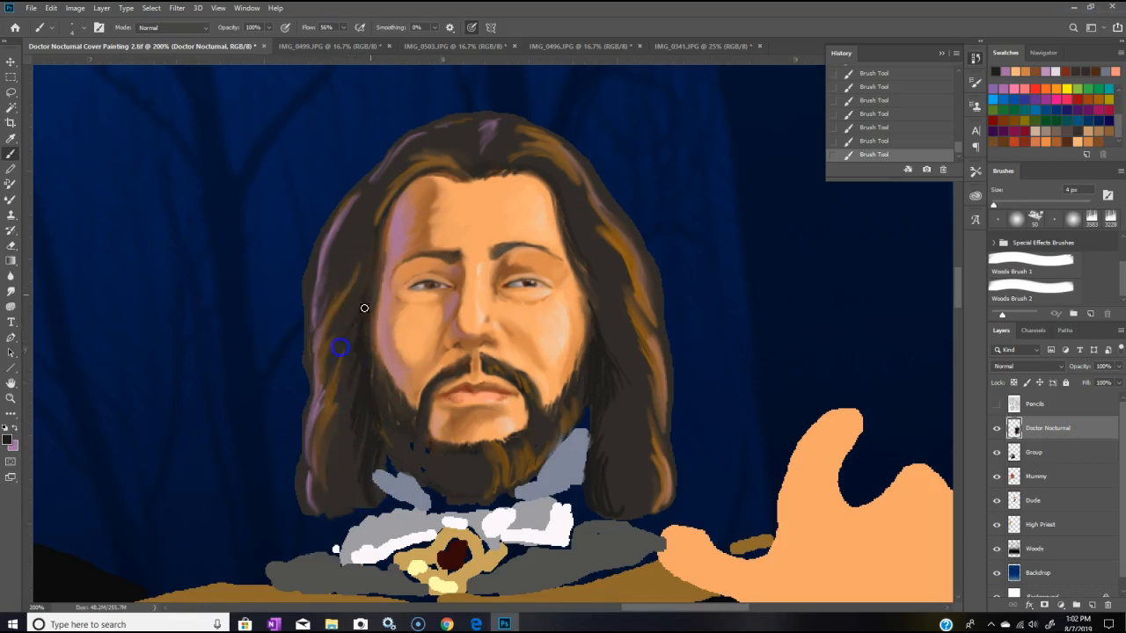
pyautogui.moveTo(388, 433); pyautogui.dragTo(380, 431)
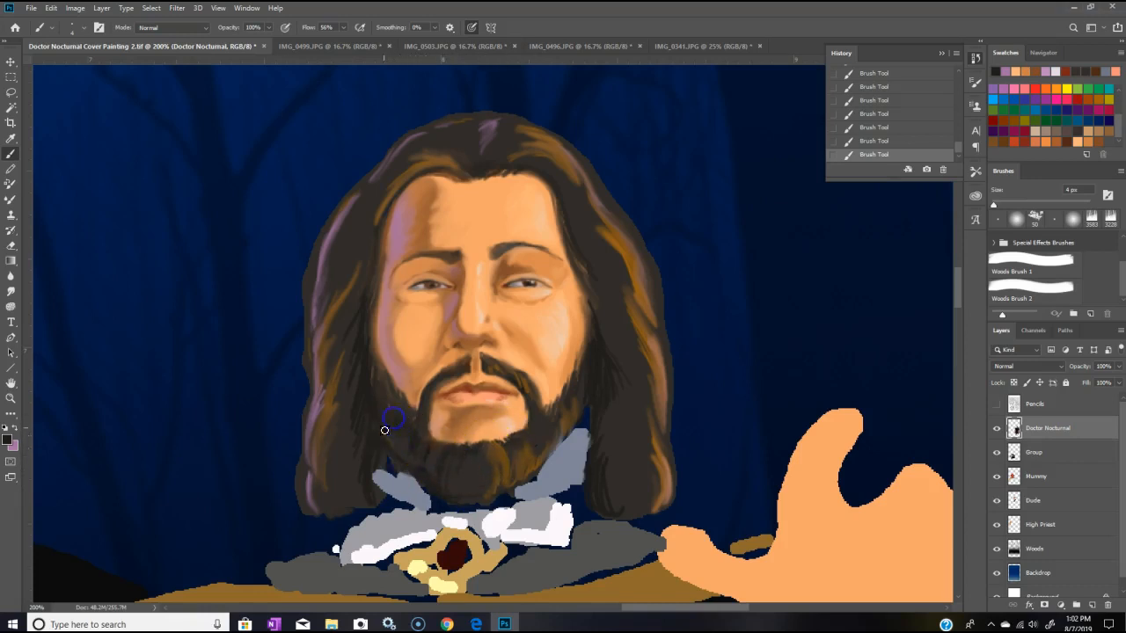
# Step: Blend the dark strands and beard edge on the viewer's left up toward the crown with the Mixer Brush
pyautogui.click(11, 199)
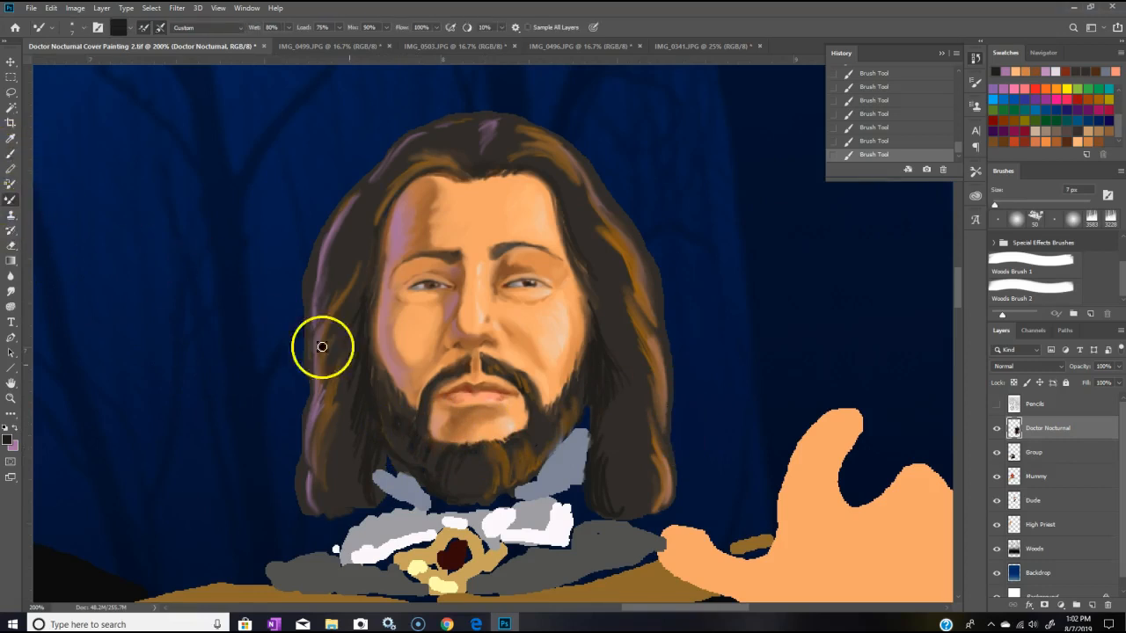
pyautogui.moveTo(457, 454)
pyautogui.mouseDown()
pyautogui.moveTo(459, 501)
pyautogui.moveTo(392, 462)
pyautogui.mouseUp()
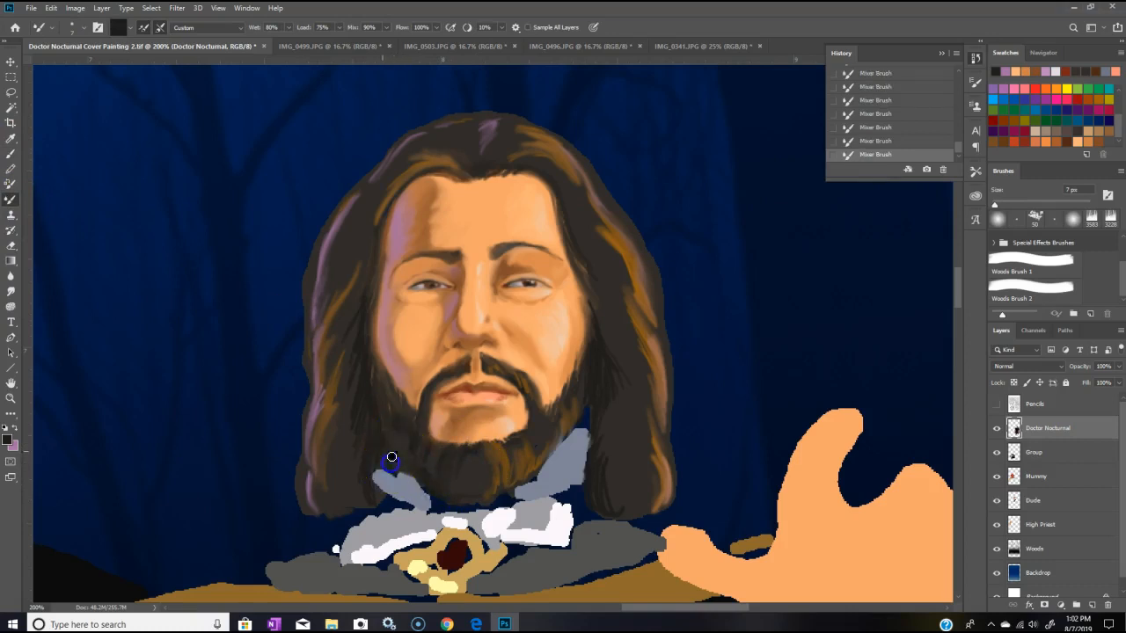
pyautogui.moveTo(351, 427); pyautogui.dragTo(362, 376)
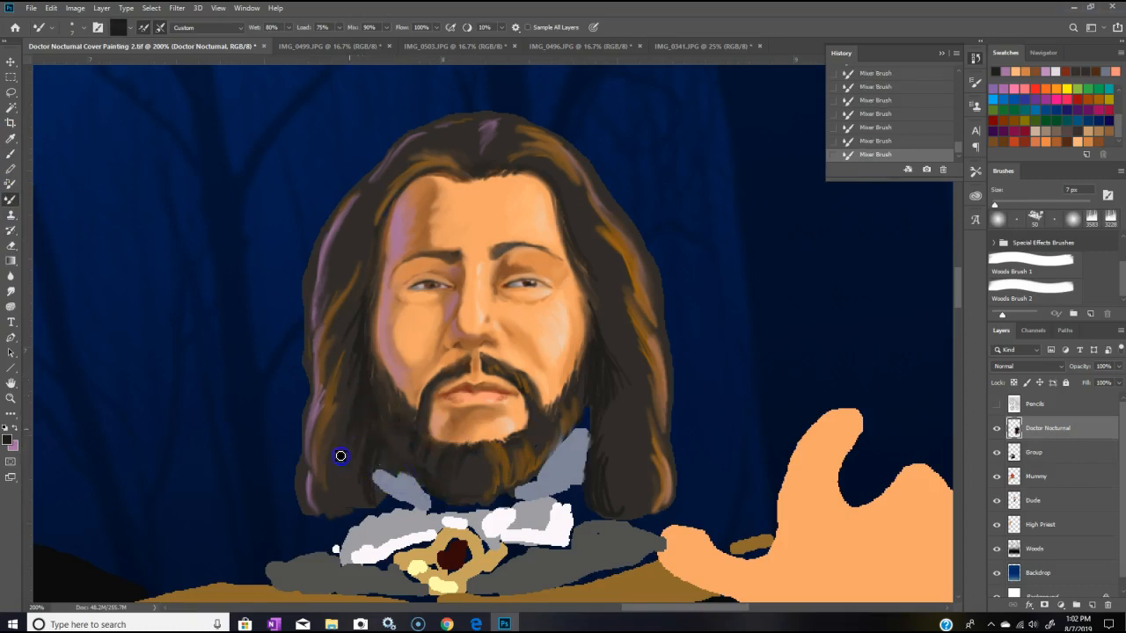
pyautogui.moveTo(353, 395)
pyautogui.mouseDown()
pyautogui.moveTo(373, 301)
pyautogui.moveTo(379, 377)
pyautogui.mouseUp()
pyautogui.moveTo(373, 313)
pyautogui.mouseDown()
pyautogui.moveTo(377, 219)
pyautogui.moveTo(392, 198)
pyautogui.moveTo(381, 240)
pyautogui.moveTo(402, 177)
pyautogui.moveTo(374, 203)
pyautogui.moveTo(399, 173)
pyautogui.moveTo(381, 194)
pyautogui.moveTo(432, 163)
pyautogui.moveTo(400, 169)
pyautogui.moveTo(443, 160)
pyautogui.moveTo(411, 161)
pyautogui.moveTo(453, 156)
pyautogui.moveTo(415, 156)
pyautogui.mouseUp()
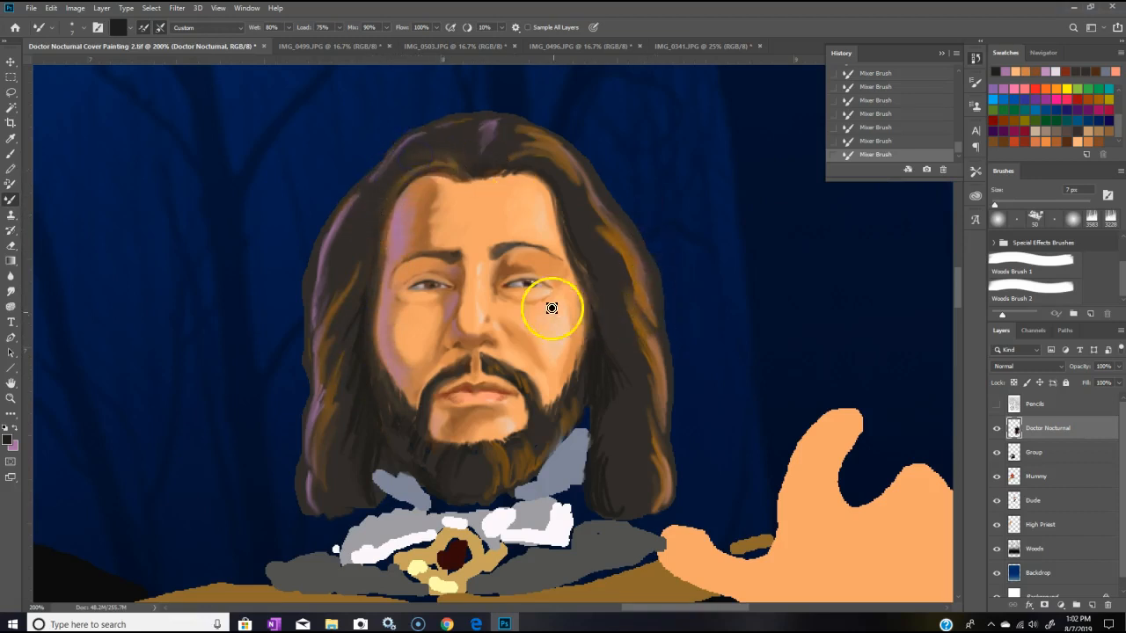
# Step: Blend the dark inner strands on the viewer's right from the temple down to the hair tips
pyautogui.moveTo(580, 277); pyautogui.dragTo(591, 292)
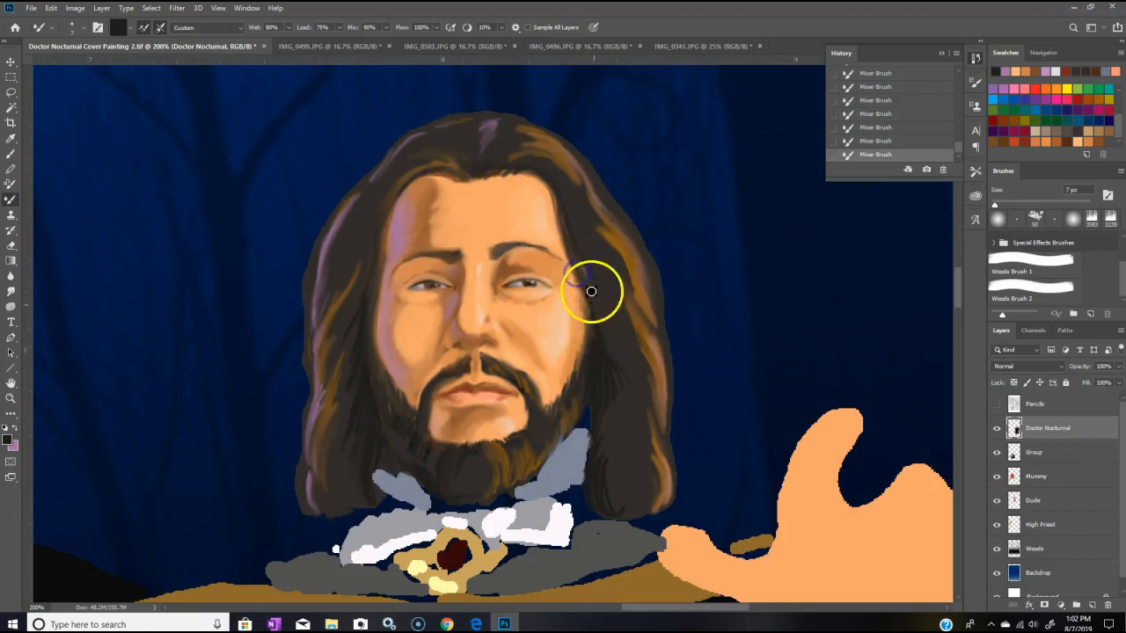
pyautogui.moveTo(620, 376); pyautogui.dragTo(616, 429)
pyautogui.moveTo(672, 370); pyautogui.dragTo(608, 415)
pyautogui.moveTo(603, 509); pyautogui.dragTo(605, 475)
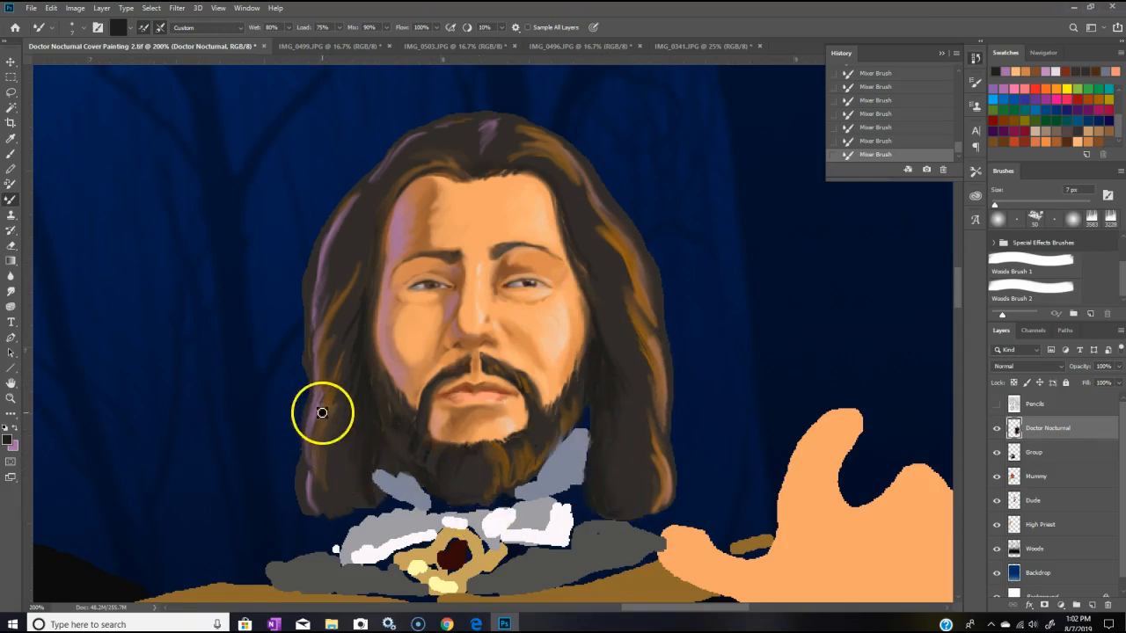
# Step: Blend the outer hair highlights on the viewer's left, first with the dark color and finally with purple
pyautogui.moveTo(330, 372)
pyautogui.mouseDown()
pyautogui.moveTo(310, 430)
pyautogui.moveTo(326, 366)
pyautogui.mouseUp()
pyautogui.moveTo(311, 418); pyautogui.dragTo(317, 394)
pyautogui.moveTo(310, 456)
pyautogui.mouseDown()
pyautogui.moveTo(314, 414)
pyautogui.moveTo(329, 432)
pyautogui.moveTo(329, 411)
pyautogui.mouseUp()
pyautogui.click(14, 431)
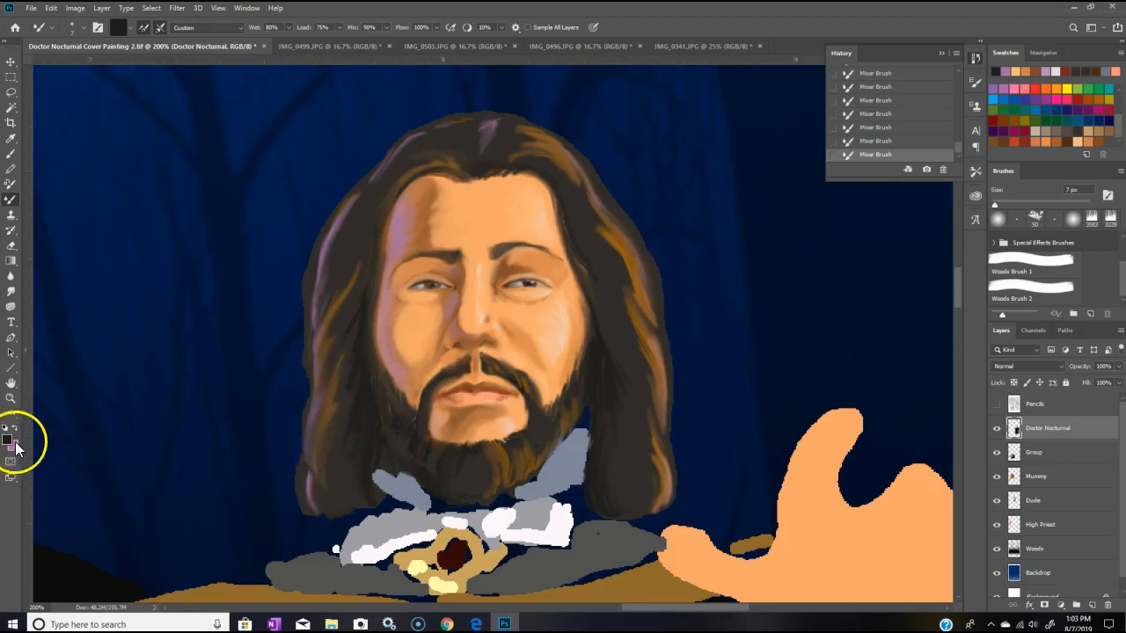
pyautogui.moveTo(315, 454); pyautogui.dragTo(322, 402)
pyautogui.click(311, 465)
pyautogui.moveTo(309, 469)
pyautogui.mouseDown()
pyautogui.moveTo(322, 413)
pyautogui.moveTo(315, 317)
pyautogui.moveTo(346, 254)
pyautogui.mouseUp()
pyautogui.click(321, 243)
pyautogui.moveTo(320, 298)
pyautogui.mouseDown()
pyautogui.moveTo(329, 251)
pyautogui.moveTo(315, 357)
pyautogui.mouseUp()
pyautogui.moveTo(315, 357); pyautogui.dragTo(308, 380)
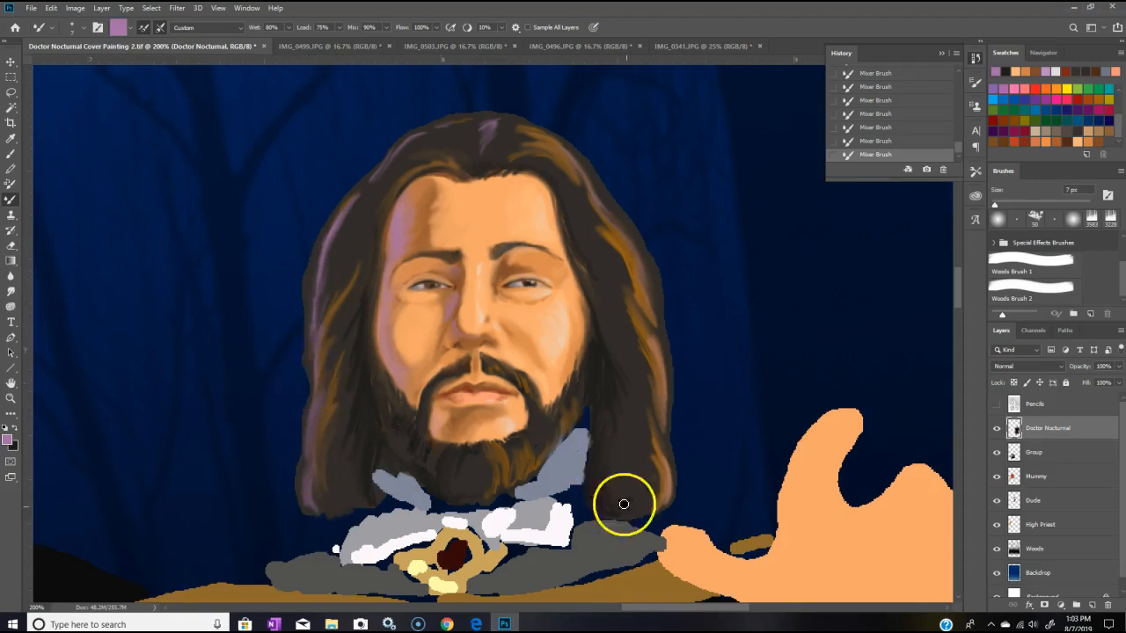
# Step: Mix purple into the orange highlights of the upper outer hair on the viewer's right
pyautogui.moveTo(640, 278)
pyautogui.mouseDown()
pyautogui.moveTo(653, 303)
pyautogui.moveTo(619, 259)
pyautogui.moveTo(631, 297)
pyautogui.mouseUp()
pyautogui.moveTo(614, 249); pyautogui.dragTo(627, 285)
pyautogui.moveTo(605, 234); pyautogui.dragTo(627, 268)
pyautogui.moveTo(597, 210); pyautogui.dragTo(595, 215)
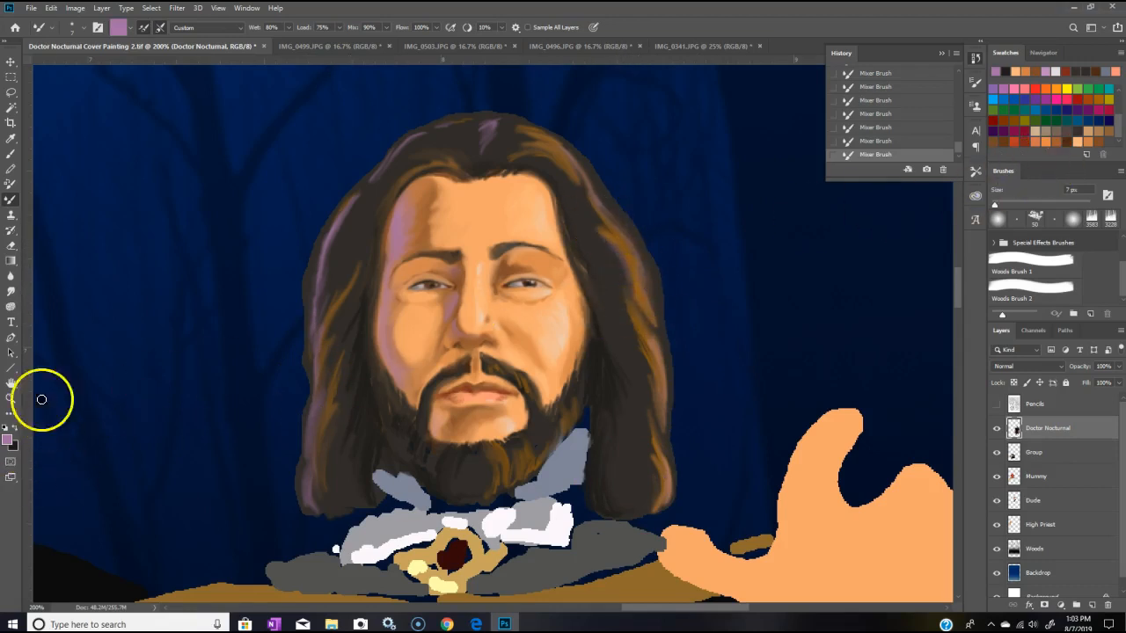
# Step: Blend the crown highlight, the outer hair on the viewer's right and the opposite hair tips with the dark color
pyautogui.click(15, 429)
pyautogui.moveTo(620, 263)
pyautogui.mouseDown()
pyautogui.moveTo(593, 211)
pyautogui.moveTo(618, 254)
pyautogui.moveTo(592, 212)
pyautogui.moveTo(620, 239)
pyautogui.moveTo(635, 301)
pyautogui.mouseUp()
pyautogui.moveTo(619, 259)
pyautogui.mouseDown()
pyautogui.moveTo(656, 314)
pyautogui.moveTo(635, 267)
pyautogui.moveTo(653, 322)
pyautogui.moveTo(630, 313)
pyautogui.moveTo(649, 349)
pyautogui.moveTo(618, 292)
pyautogui.moveTo(645, 363)
pyautogui.moveTo(661, 459)
pyautogui.moveTo(655, 436)
pyautogui.moveTo(644, 441)
pyautogui.moveTo(662, 502)
pyautogui.moveTo(651, 417)
pyautogui.moveTo(669, 450)
pyautogui.mouseUp()
pyautogui.moveTo(511, 132); pyautogui.dragTo(502, 125)
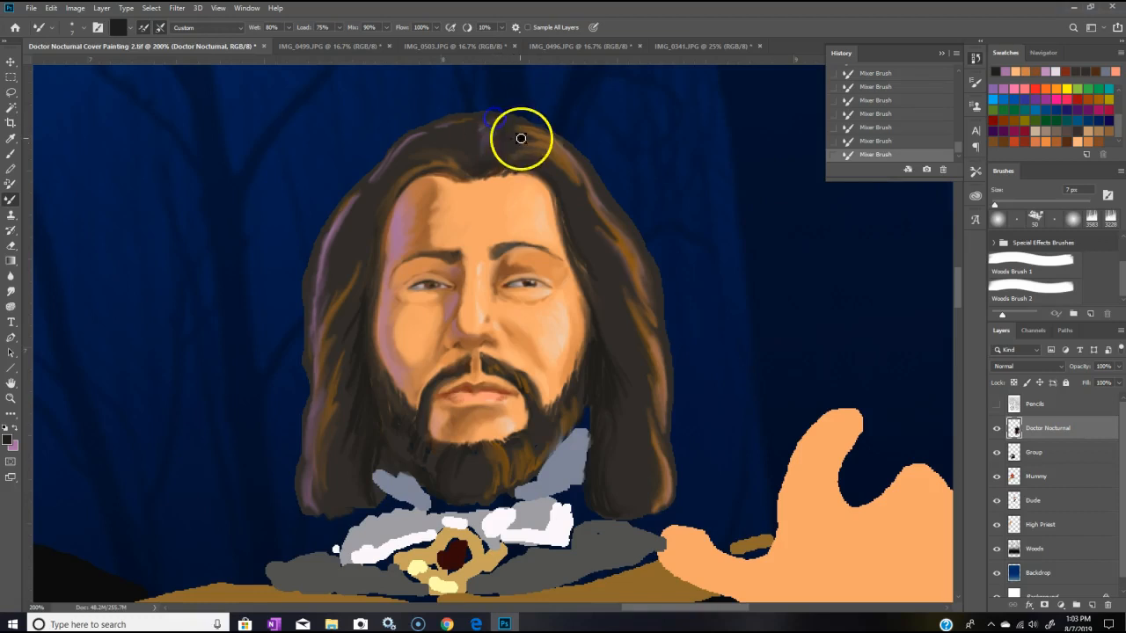
pyautogui.moveTo(337, 488)
pyautogui.mouseDown()
pyautogui.moveTo(324, 515)
pyautogui.moveTo(335, 527)
pyautogui.moveTo(313, 510)
pyautogui.moveTo(345, 506)
pyautogui.mouseUp()
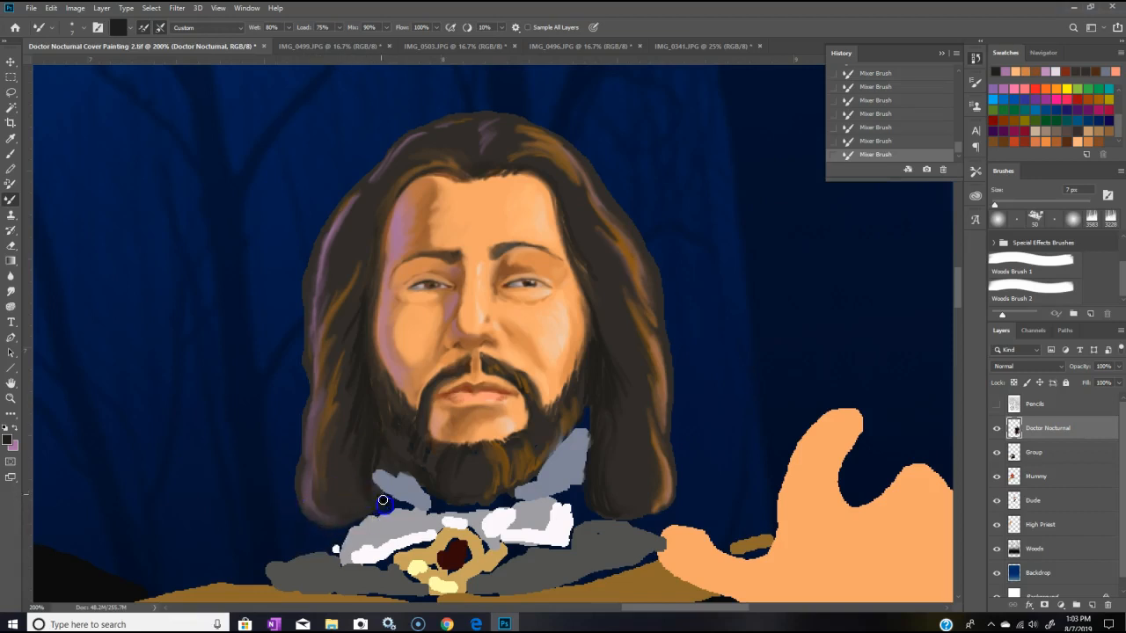
# Step: Smudge the blue-grey collar into the gaps between the beard and hair on both sides with the Mixer Brush
pyautogui.moveTo(606, 455)
pyautogui.mouseDown()
pyautogui.moveTo(573, 443)
pyautogui.moveTo(548, 466)
pyautogui.mouseUp()
pyautogui.moveTo(577, 426); pyautogui.dragTo(567, 436)
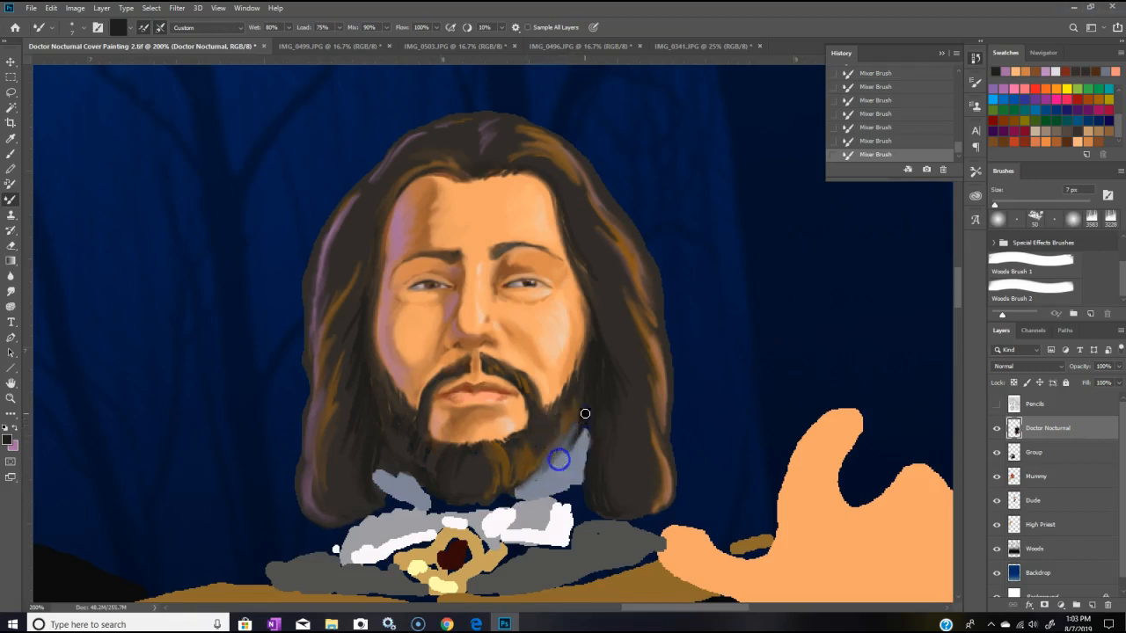
pyautogui.moveTo(562, 450)
pyautogui.mouseDown()
pyautogui.moveTo(581, 428)
pyautogui.moveTo(505, 503)
pyautogui.moveTo(539, 472)
pyautogui.moveTo(609, 440)
pyautogui.moveTo(540, 498)
pyautogui.moveTo(520, 490)
pyautogui.moveTo(613, 432)
pyautogui.moveTo(584, 420)
pyautogui.moveTo(576, 432)
pyautogui.moveTo(410, 475)
pyautogui.moveTo(423, 497)
pyautogui.mouseUp()
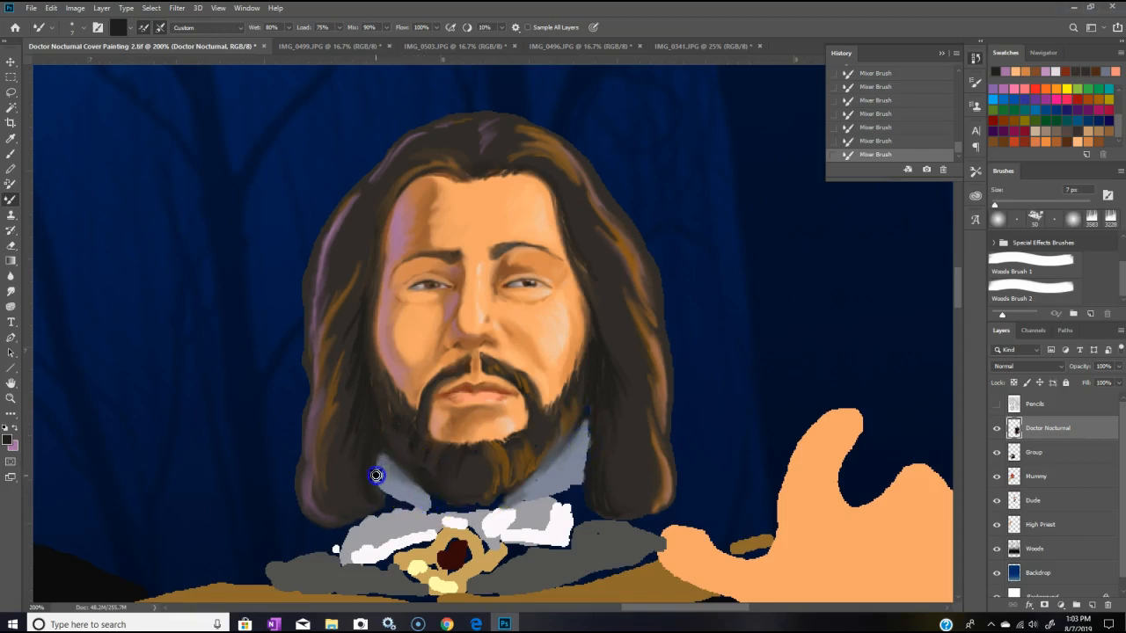
pyautogui.moveTo(377, 482)
pyautogui.mouseDown()
pyautogui.moveTo(400, 500)
pyautogui.moveTo(420, 483)
pyautogui.moveTo(444, 510)
pyautogui.moveTo(426, 505)
pyautogui.mouseUp()
pyautogui.moveTo(379, 455); pyautogui.dragTo(375, 476)
# Step: Shade the collar on the viewer's right along the beard edge and extend the collar beneath the beard
pyautogui.moveTo(572, 487)
pyautogui.mouseDown()
pyautogui.moveTo(591, 427)
pyautogui.moveTo(583, 480)
pyautogui.moveTo(589, 426)
pyautogui.moveTo(578, 476)
pyautogui.moveTo(529, 483)
pyautogui.moveTo(542, 480)
pyautogui.moveTo(508, 504)
pyautogui.moveTo(546, 495)
pyautogui.moveTo(524, 498)
pyautogui.moveTo(554, 459)
pyautogui.moveTo(520, 491)
pyautogui.moveTo(573, 458)
pyautogui.mouseUp()
pyautogui.moveTo(548, 479)
pyautogui.mouseDown()
pyautogui.moveTo(570, 442)
pyautogui.moveTo(523, 488)
pyautogui.moveTo(551, 460)
pyautogui.moveTo(500, 483)
pyautogui.moveTo(523, 470)
pyautogui.moveTo(535, 481)
pyautogui.mouseUp()
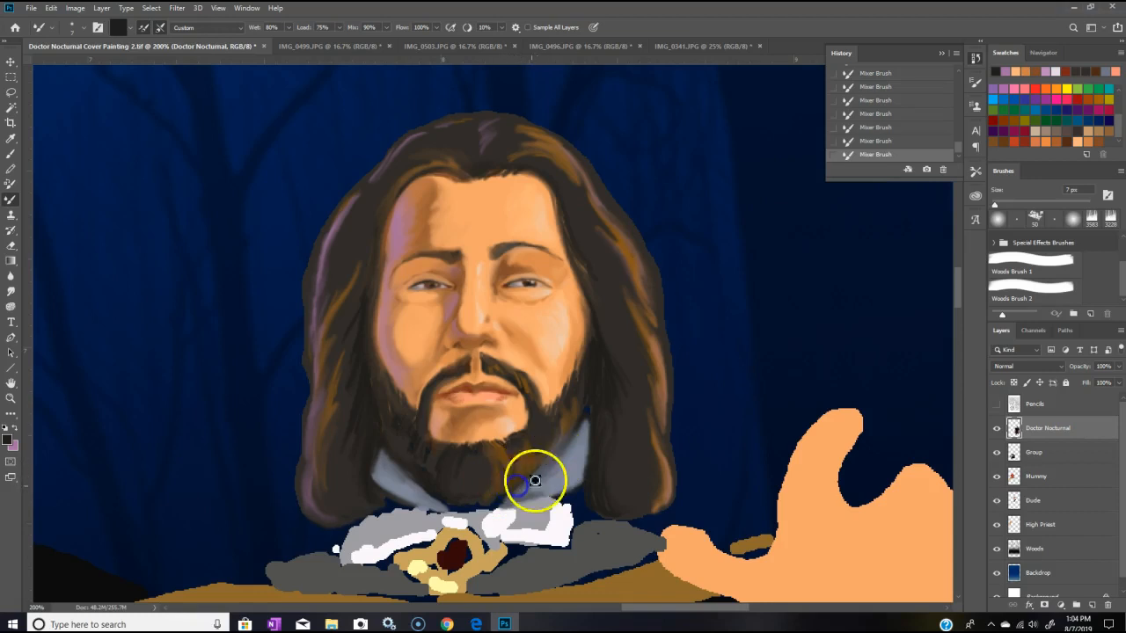
pyautogui.moveTo(574, 440); pyautogui.dragTo(587, 424)
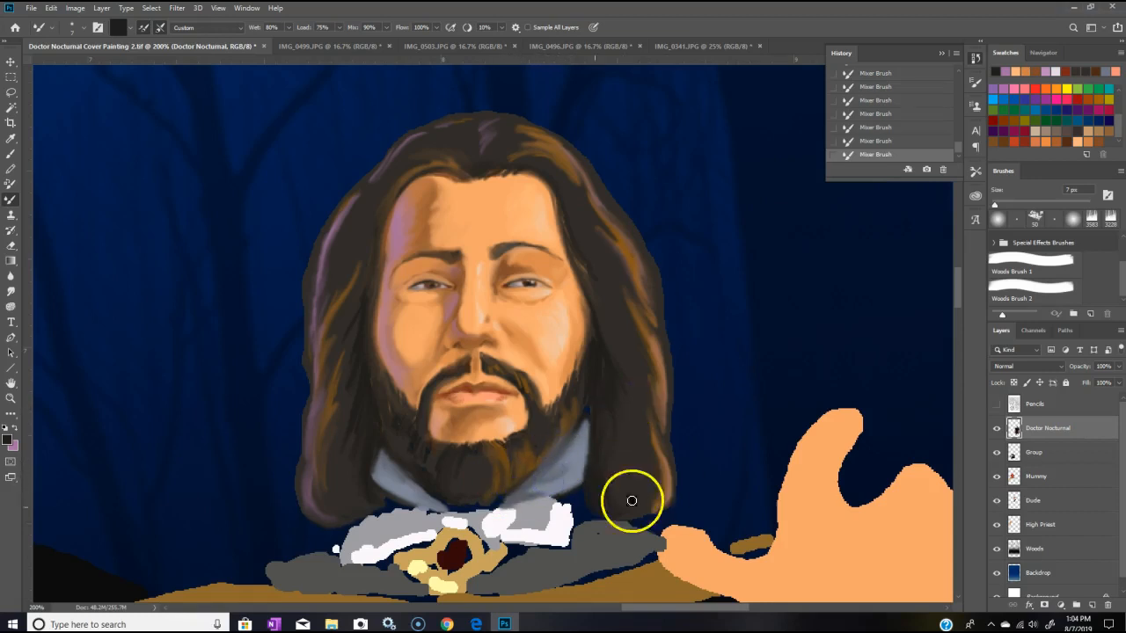
pyautogui.moveTo(423, 497); pyautogui.dragTo(461, 510)
pyautogui.moveTo(437, 508)
pyautogui.mouseDown()
pyautogui.moveTo(517, 487)
pyautogui.moveTo(538, 441)
pyautogui.moveTo(667, 462)
pyautogui.moveTo(450, 507)
pyautogui.moveTo(518, 500)
pyautogui.moveTo(452, 511)
pyautogui.mouseUp()
pyautogui.moveTo(571, 420); pyautogui.dragTo(568, 429)
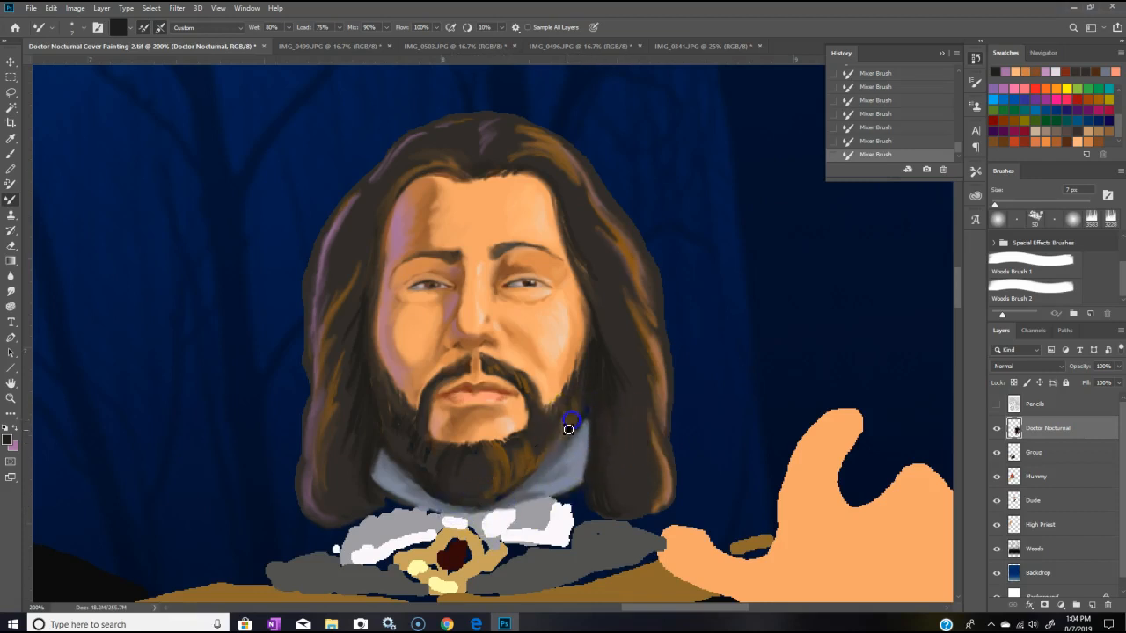
# Step: Blend dark brown into the beard along the jaw and below the chin on the viewer's right
pyautogui.click(1066, 141)
pyautogui.moveTo(588, 403); pyautogui.dragTo(558, 428)
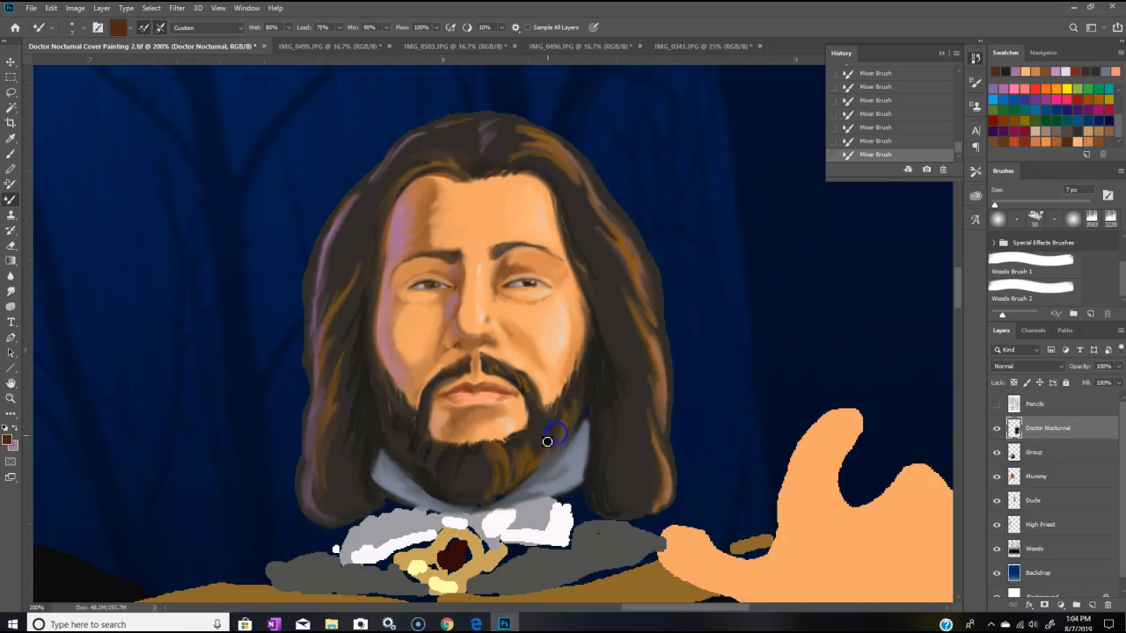
pyautogui.moveTo(502, 451)
pyautogui.mouseDown()
pyautogui.moveTo(500, 475)
pyautogui.moveTo(494, 449)
pyautogui.moveTo(481, 449)
pyautogui.moveTo(561, 407)
pyautogui.moveTo(567, 439)
pyautogui.mouseUp()
pyautogui.moveTo(582, 397); pyautogui.dragTo(577, 407)
pyautogui.moveTo(484, 467); pyautogui.dragTo(492, 454)
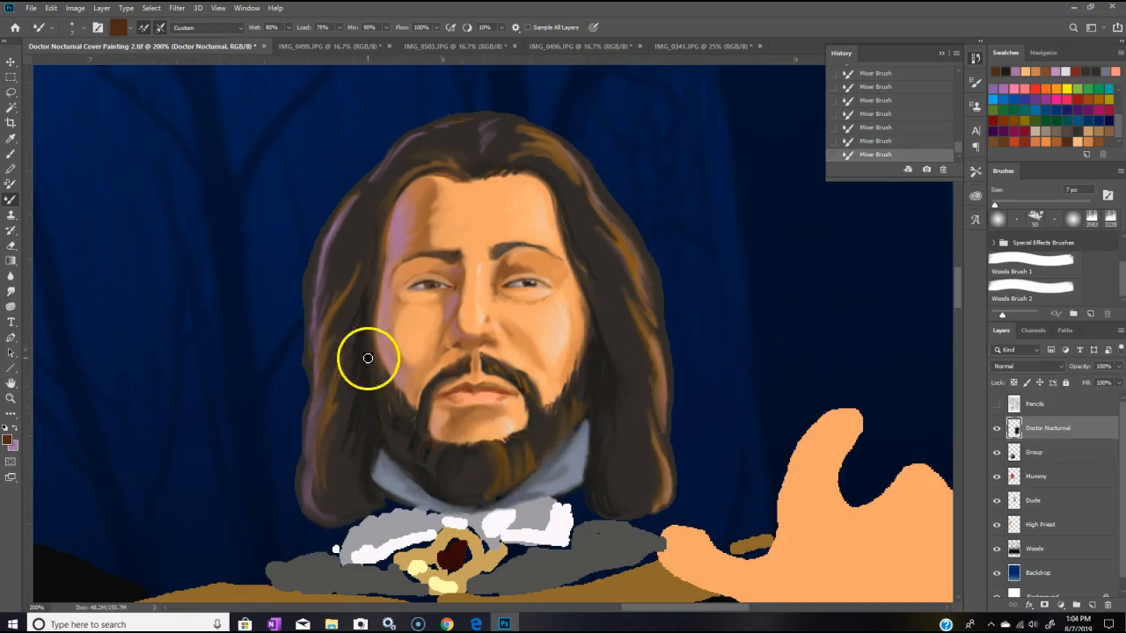
# Step: Paint purple highlight strokes on the beard and moustache on the viewer's right with the Brush tool
pyautogui.click(12, 428)
pyautogui.click(11, 153)
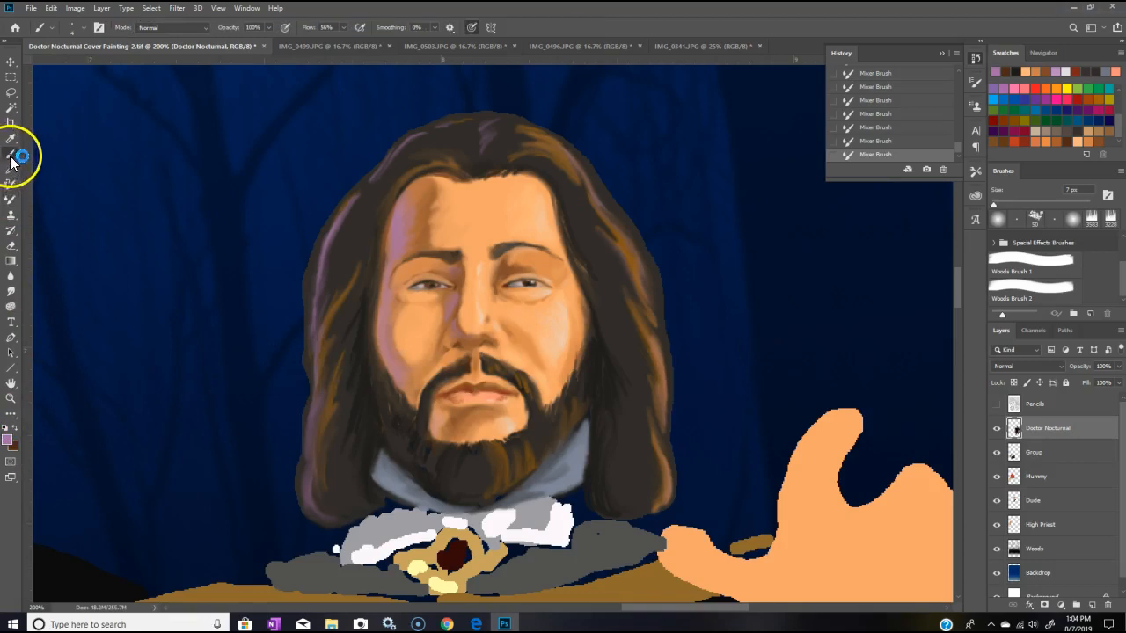
pyautogui.moveTo(500, 452); pyautogui.dragTo(504, 478)
pyautogui.moveTo(498, 453); pyautogui.dragTo(505, 468)
pyautogui.moveTo(536, 395); pyautogui.dragTo(537, 422)
pyautogui.click(524, 382)
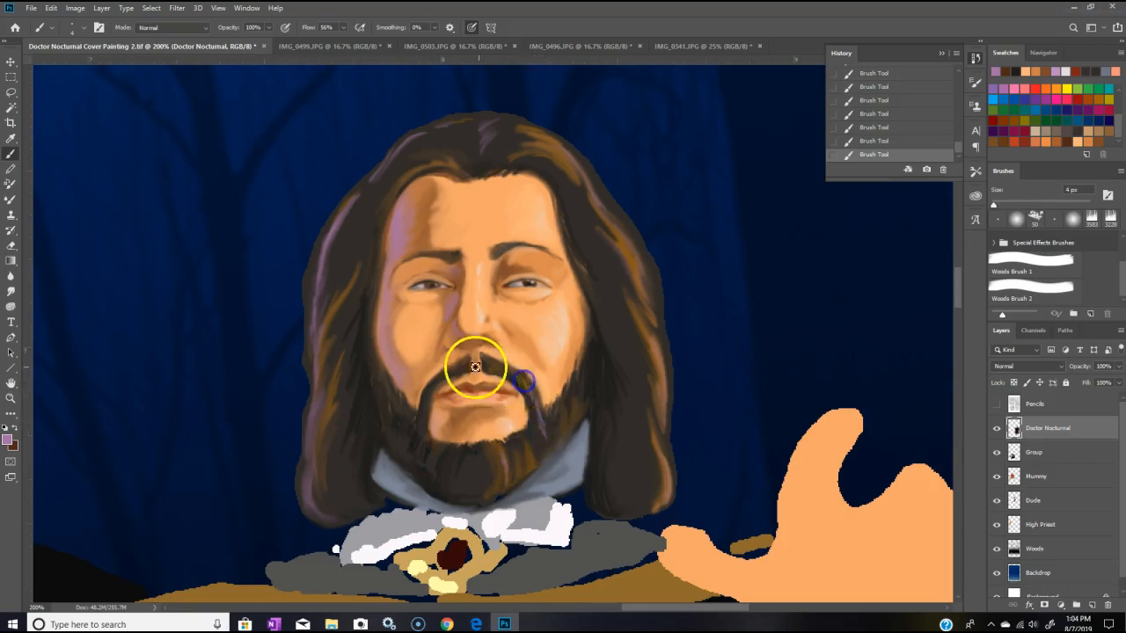
pyautogui.click(464, 360)
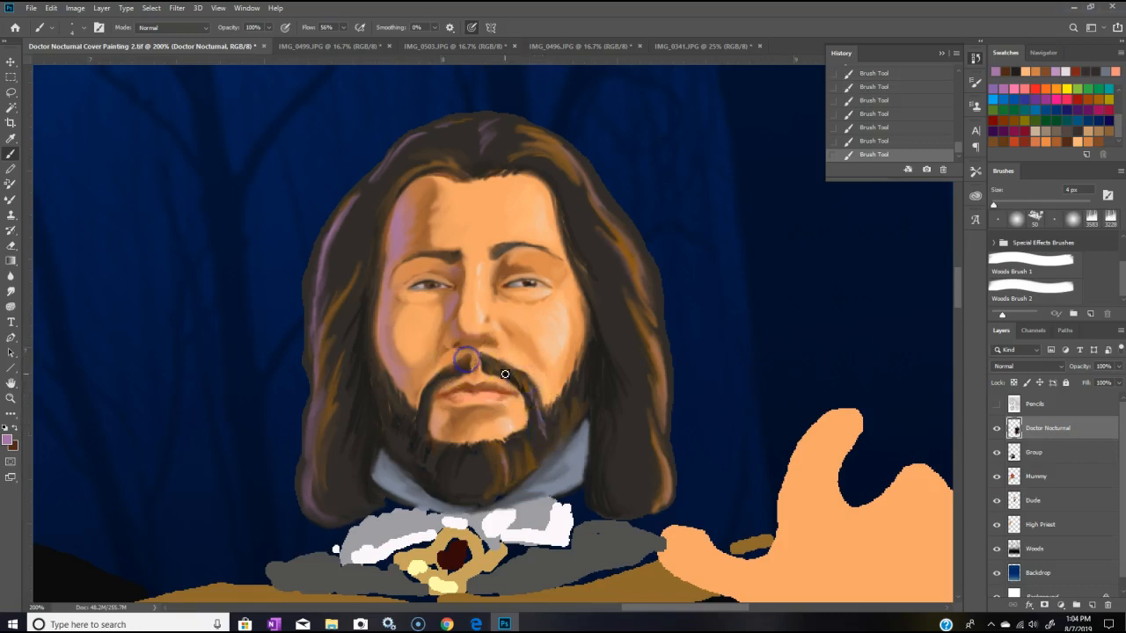
# Step: Blend the purple strokes into the moustache end and chin beard with the Mixer Brush
pyautogui.click(11, 201)
pyautogui.moveTo(533, 396); pyautogui.dragTo(542, 425)
pyautogui.moveTo(536, 404)
pyautogui.mouseDown()
pyautogui.moveTo(542, 442)
pyautogui.moveTo(501, 458)
pyautogui.moveTo(507, 472)
pyautogui.mouseUp()
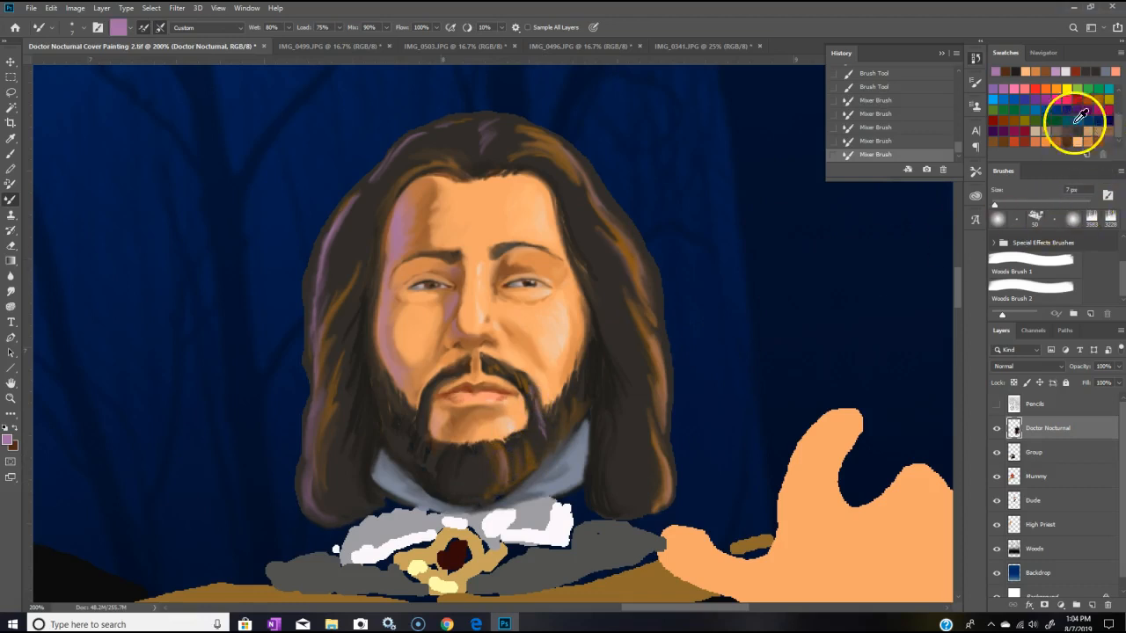
# Step: Blend medium brown into the chin beard, beard side and moustache on the viewer's right
pyautogui.click(1048, 71)
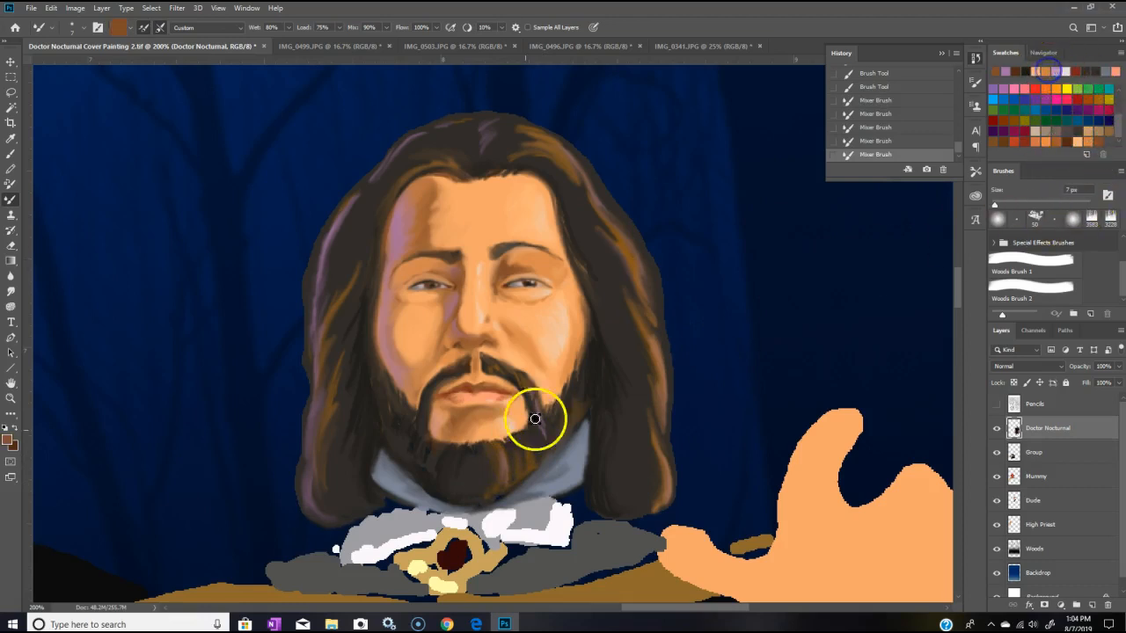
pyautogui.moveTo(498, 452)
pyautogui.mouseDown()
pyautogui.moveTo(500, 471)
pyautogui.moveTo(507, 461)
pyautogui.mouseUp()
pyautogui.moveTo(541, 411); pyautogui.dragTo(548, 439)
pyautogui.moveTo(529, 382); pyautogui.dragTo(514, 373)
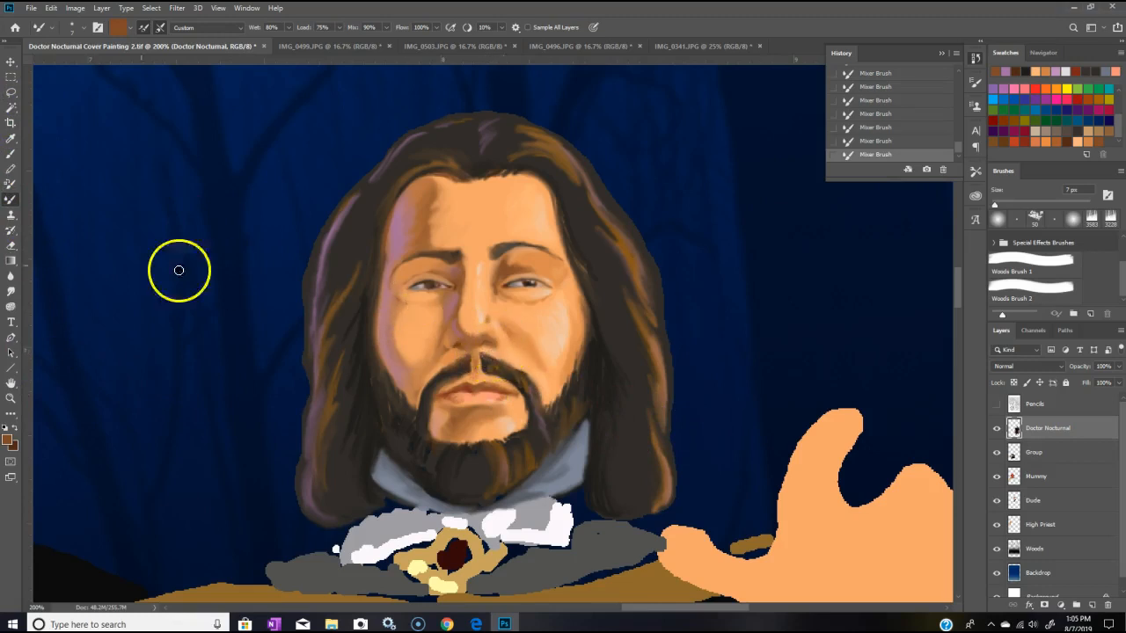
# Step: Blend light peach skin tone along the moustache's upper edge, the adjacent cheek and the nose tip
pyautogui.click(1078, 139)
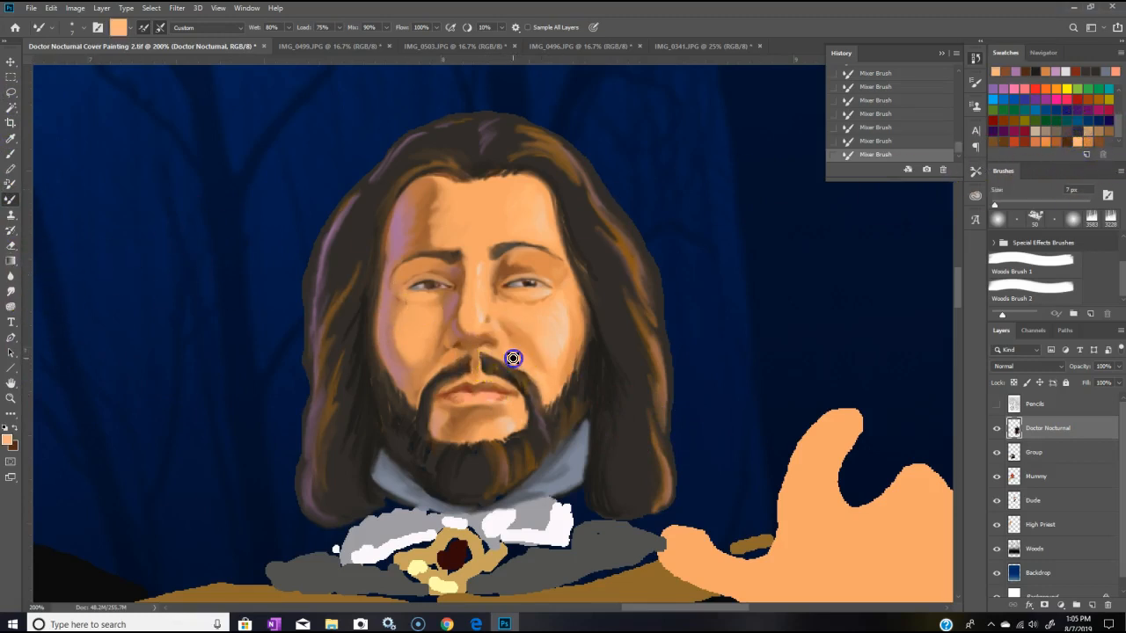
pyautogui.moveTo(524, 364); pyautogui.dragTo(530, 372)
pyautogui.click(510, 329)
pyautogui.moveTo(486, 323); pyautogui.dragTo(487, 321)
# Step: Sample the skin tone from the cheeks and darken the foreground color slightly to about #eb9f64
pyautogui.click(11, 139)
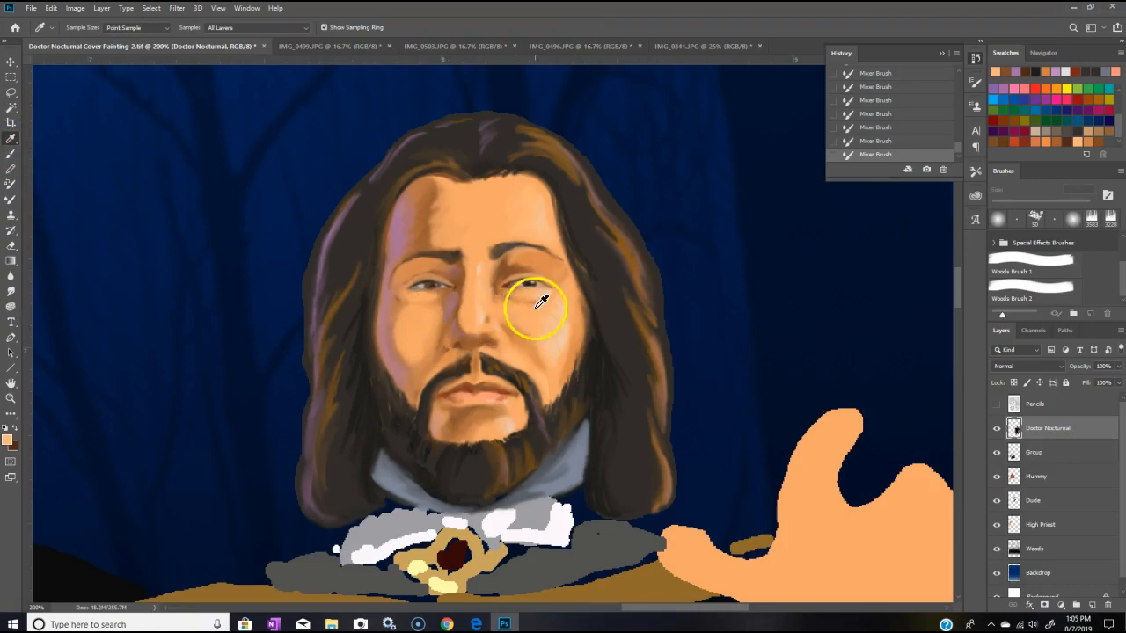
pyautogui.click(422, 318)
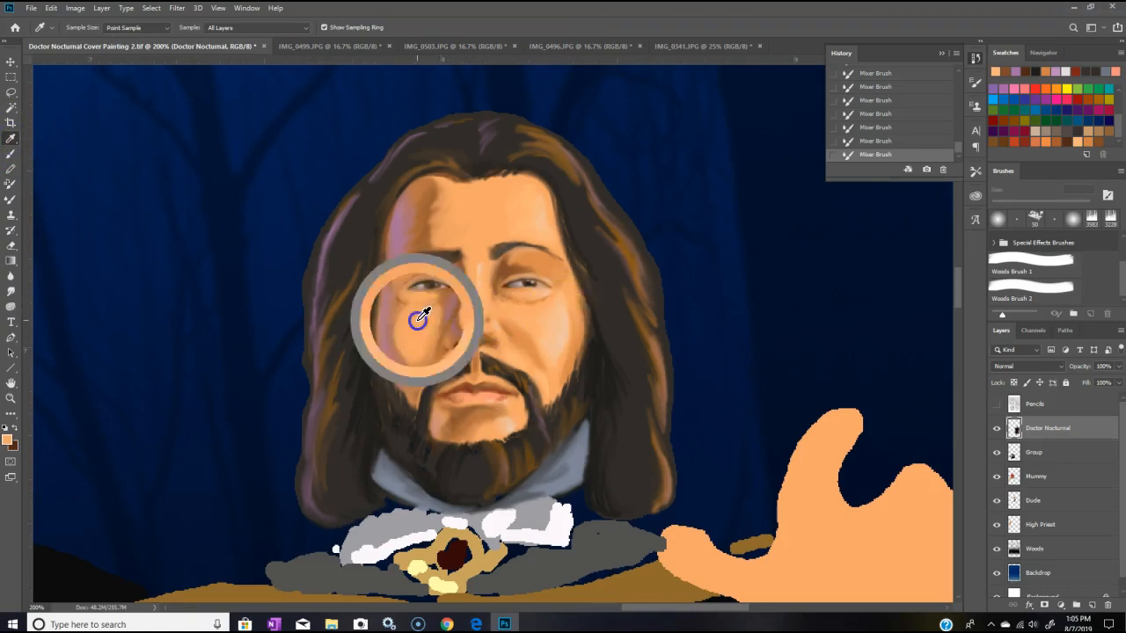
pyautogui.click(537, 317)
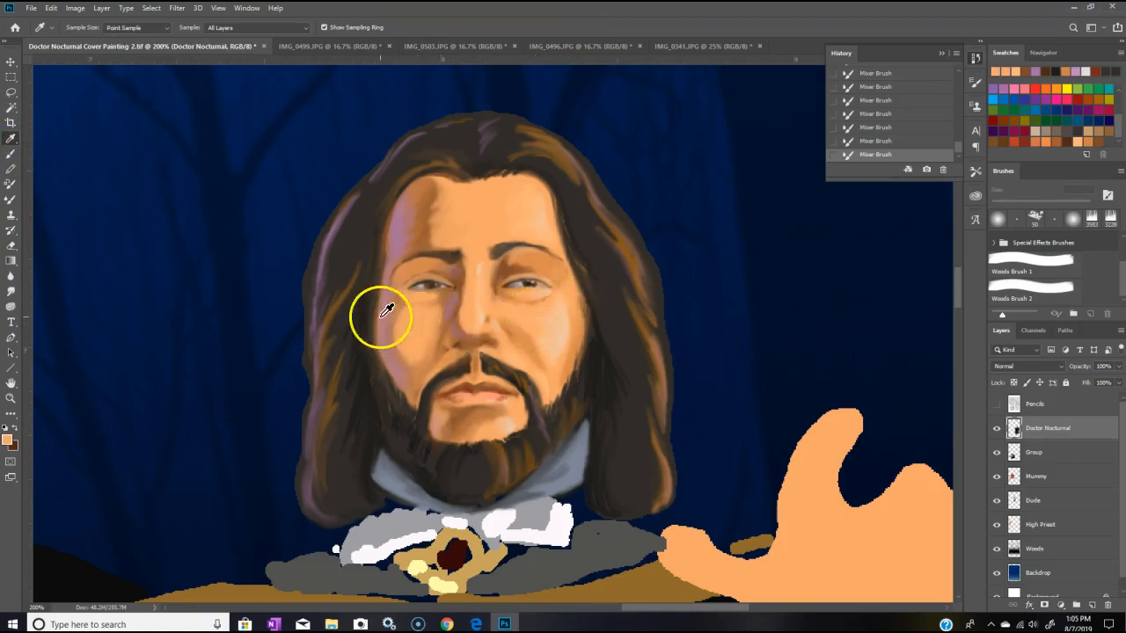
pyautogui.click(423, 320)
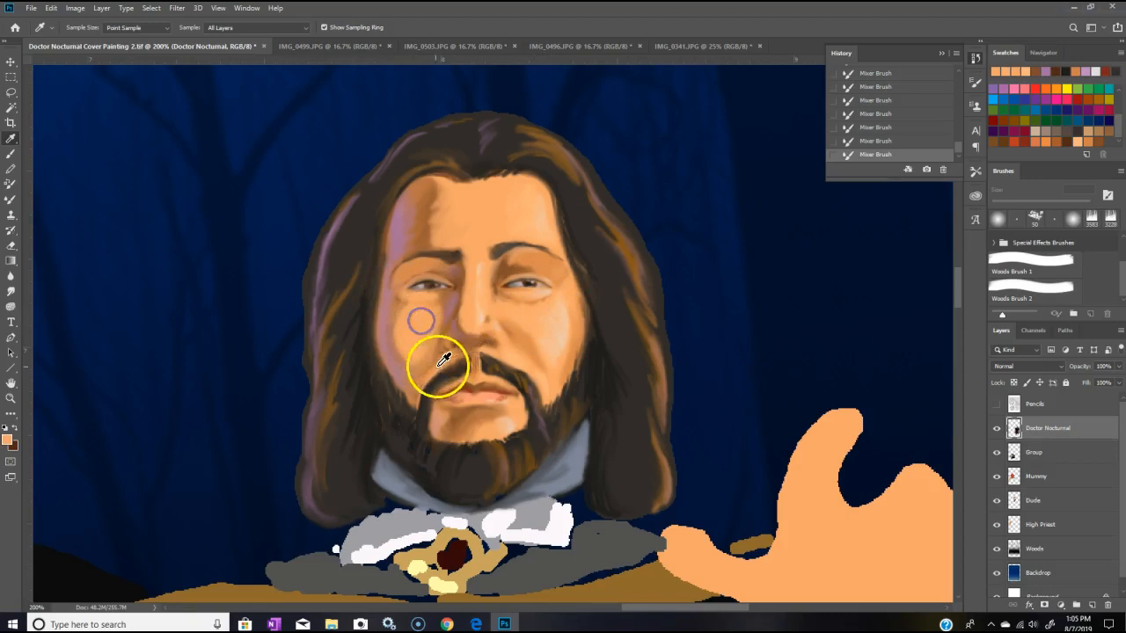
pyautogui.click(7, 440)
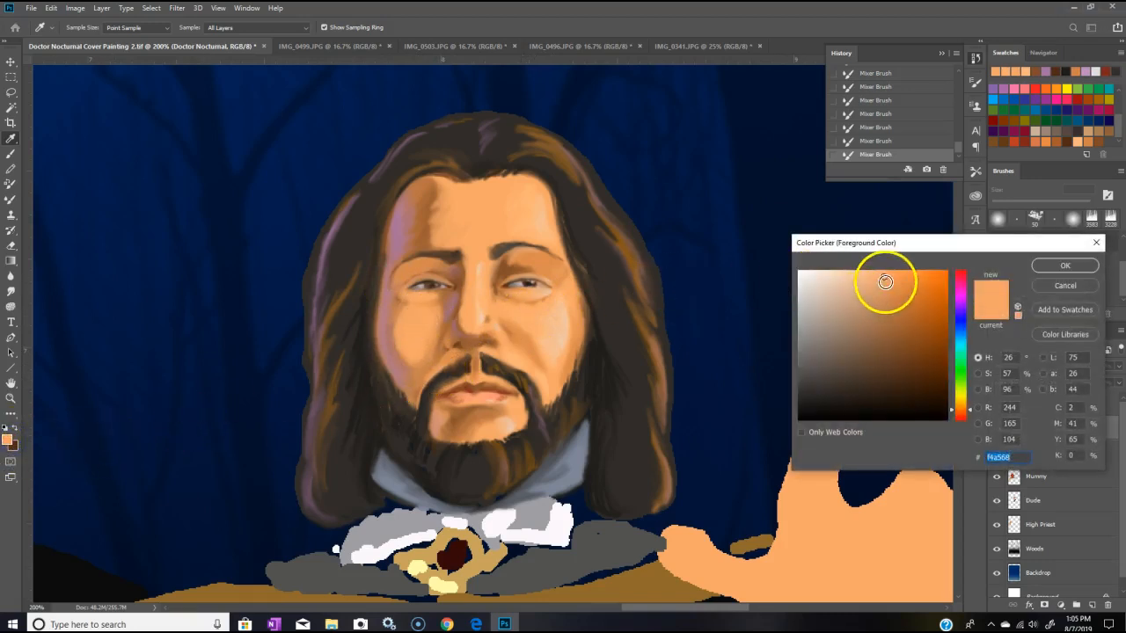
pyautogui.click(882, 285)
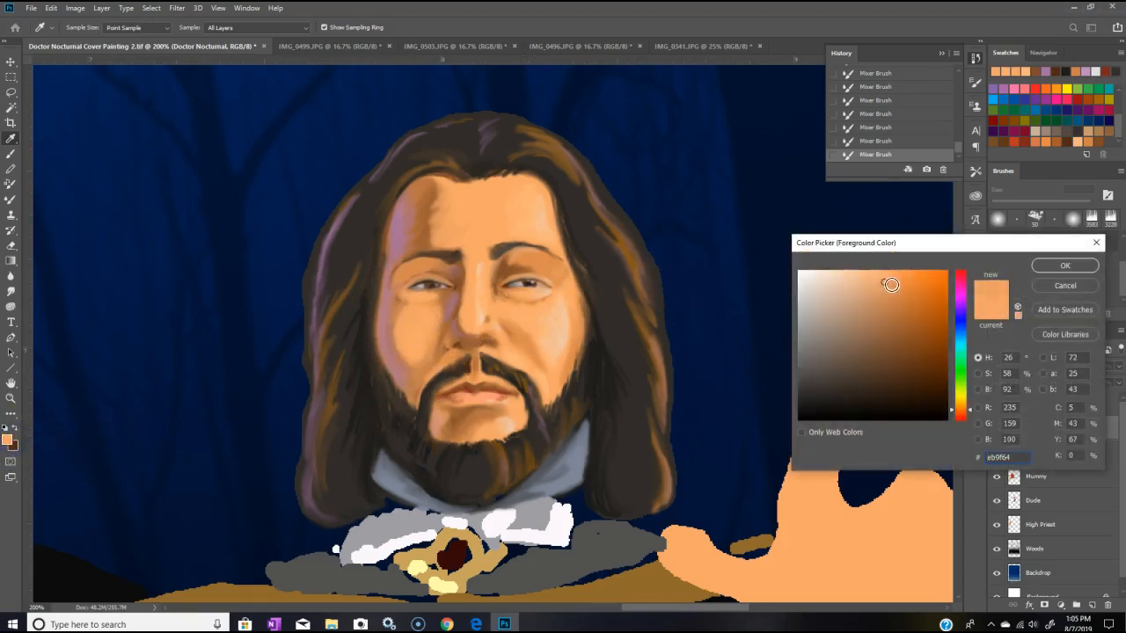
pyautogui.click(1047, 265)
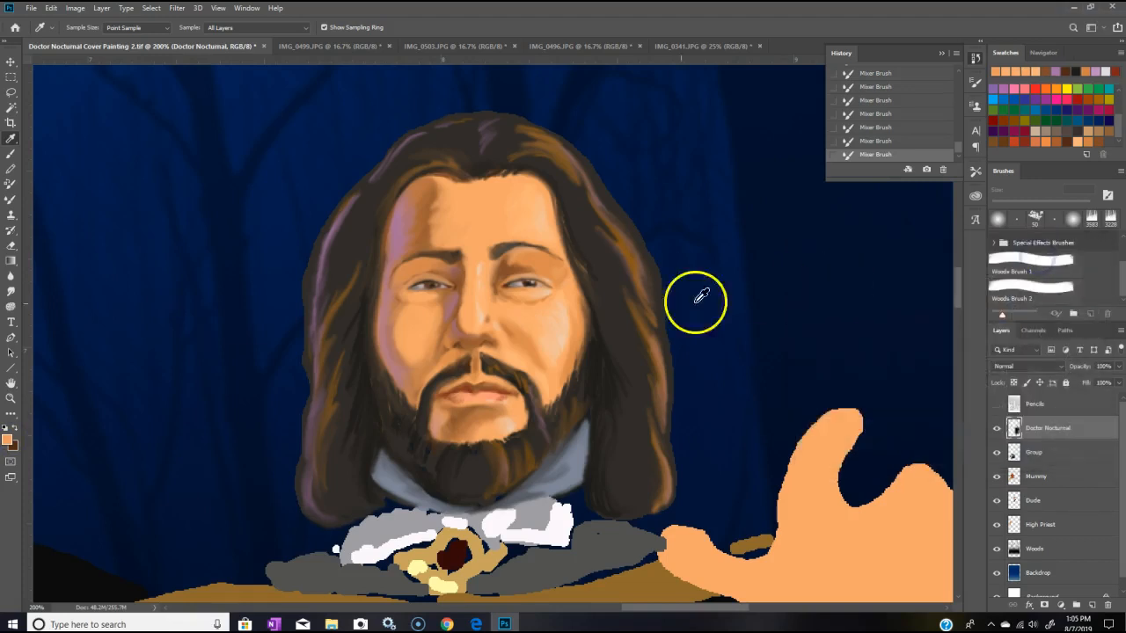
# Step: Paint the darker skin tone on the viewer-left cheek, around the lips and on the eyelid with the Brush tool
pyautogui.click(11, 154)
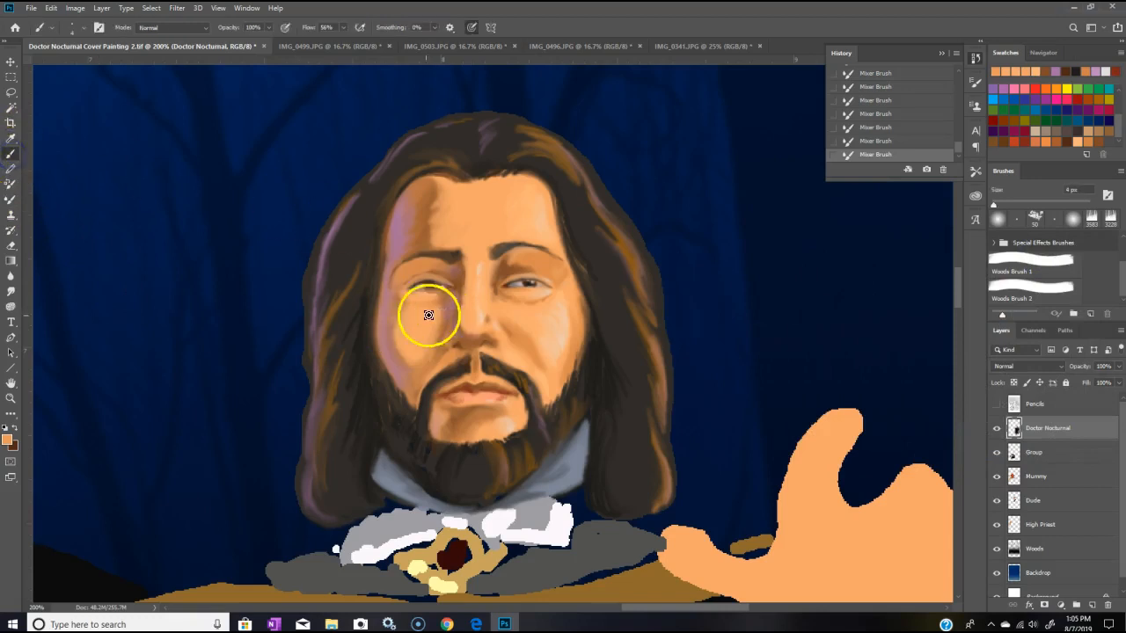
pyautogui.moveTo(413, 360)
pyautogui.mouseDown()
pyautogui.moveTo(433, 303)
pyautogui.moveTo(418, 294)
pyautogui.moveTo(420, 312)
pyautogui.moveTo(403, 319)
pyautogui.moveTo(413, 351)
pyautogui.moveTo(429, 321)
pyautogui.moveTo(424, 348)
pyautogui.moveTo(431, 333)
pyautogui.moveTo(444, 361)
pyautogui.mouseUp()
pyautogui.click(468, 395)
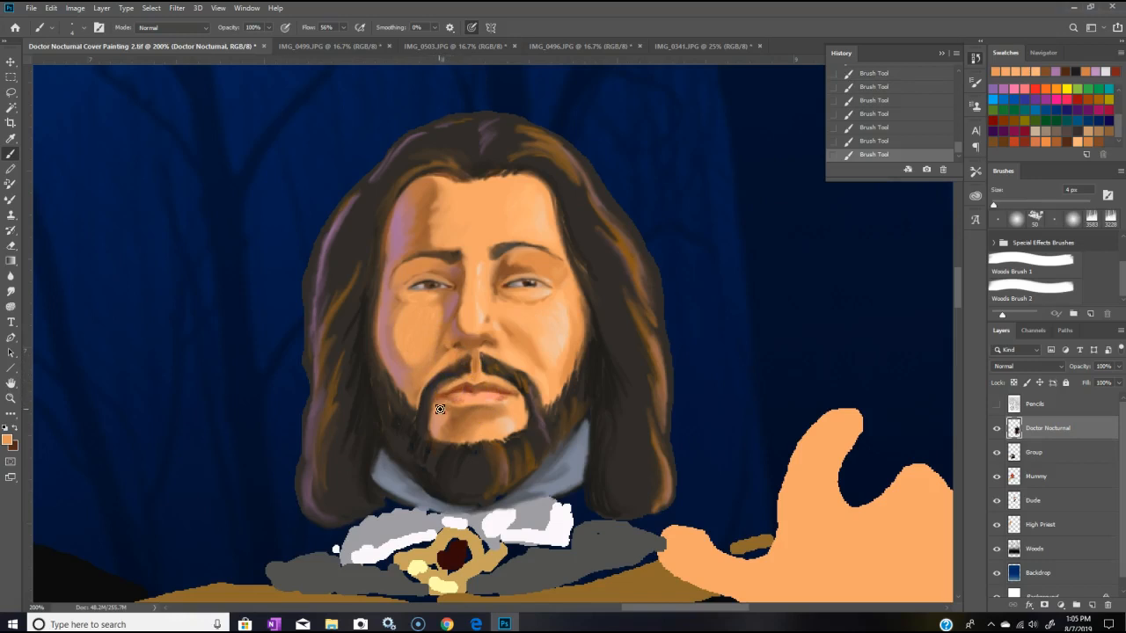
pyautogui.moveTo(407, 274); pyautogui.dragTo(439, 271)
# Step: Blend the darker skin tone around the viewer-left eye and cheek and below the opposite eyebrow with the Mixer Brush
pyautogui.click(12, 200)
pyautogui.moveTo(406, 273)
pyautogui.mouseDown()
pyautogui.moveTo(417, 267)
pyautogui.moveTo(418, 282)
pyautogui.moveTo(432, 269)
pyautogui.moveTo(432, 309)
pyautogui.moveTo(415, 295)
pyautogui.mouseUp()
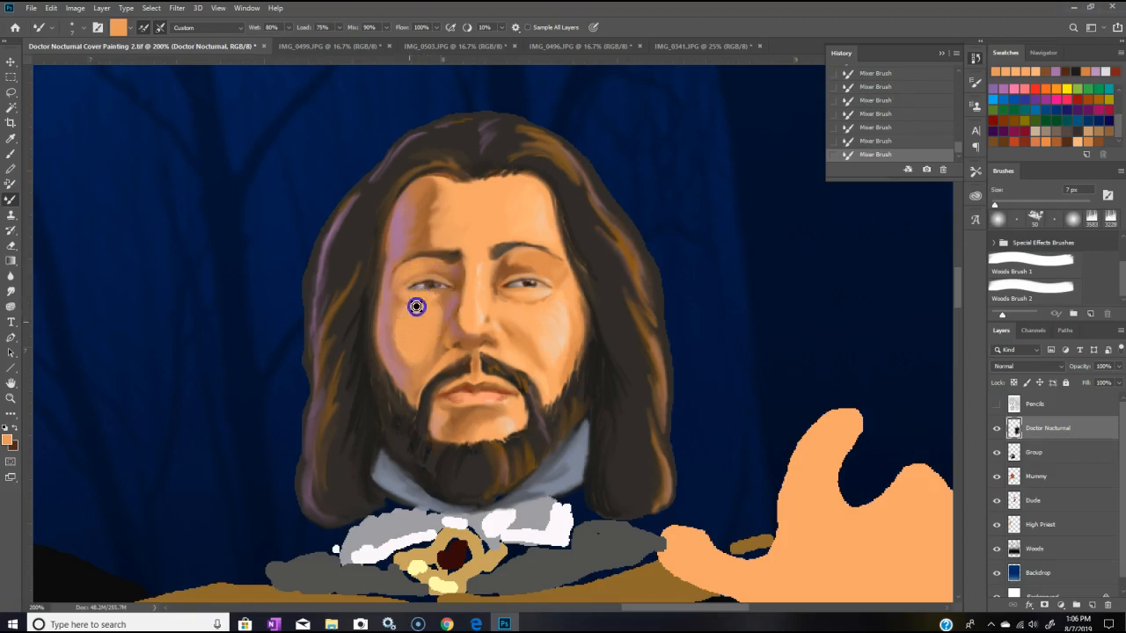
pyautogui.click(401, 317)
pyautogui.moveTo(434, 294); pyautogui.dragTo(440, 290)
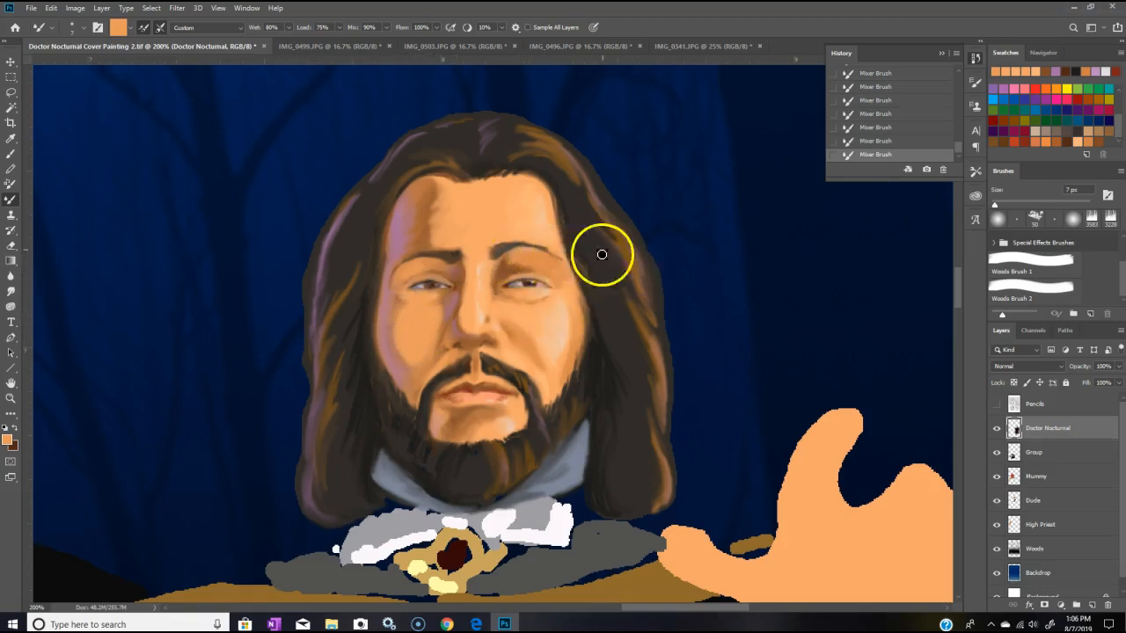
pyautogui.moveTo(535, 261); pyautogui.dragTo(533, 262)
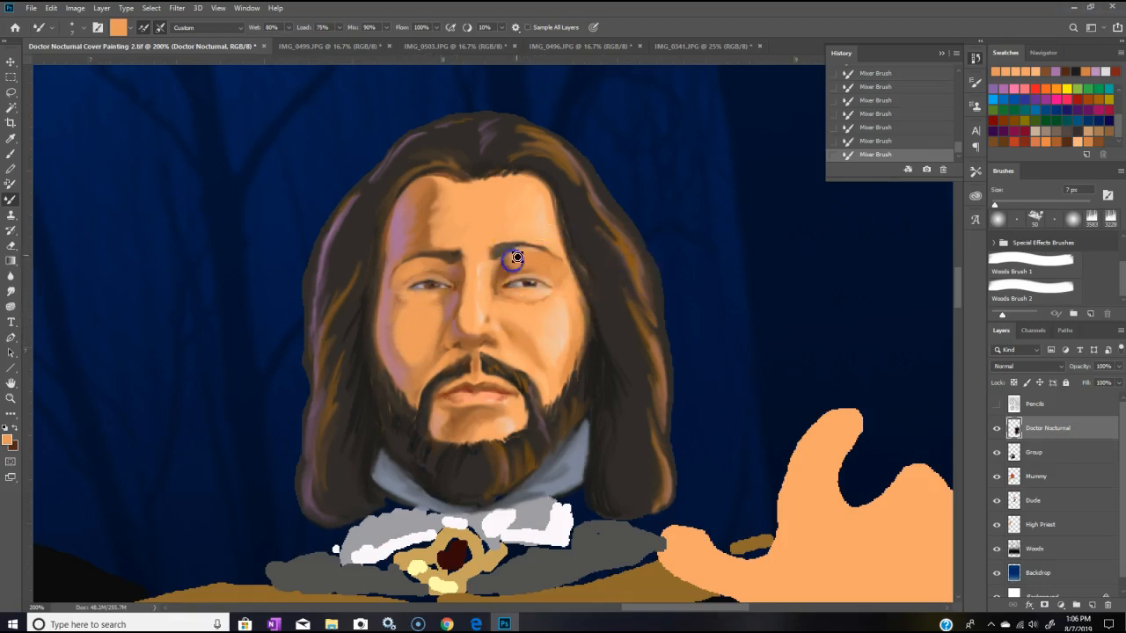
pyautogui.moveTo(509, 255)
pyautogui.mouseDown()
pyautogui.moveTo(516, 264)
pyautogui.moveTo(503, 271)
pyautogui.moveTo(522, 279)
pyautogui.moveTo(493, 277)
pyautogui.moveTo(510, 256)
pyautogui.moveTo(573, 264)
pyautogui.moveTo(545, 266)
pyautogui.moveTo(556, 263)
pyautogui.mouseUp()
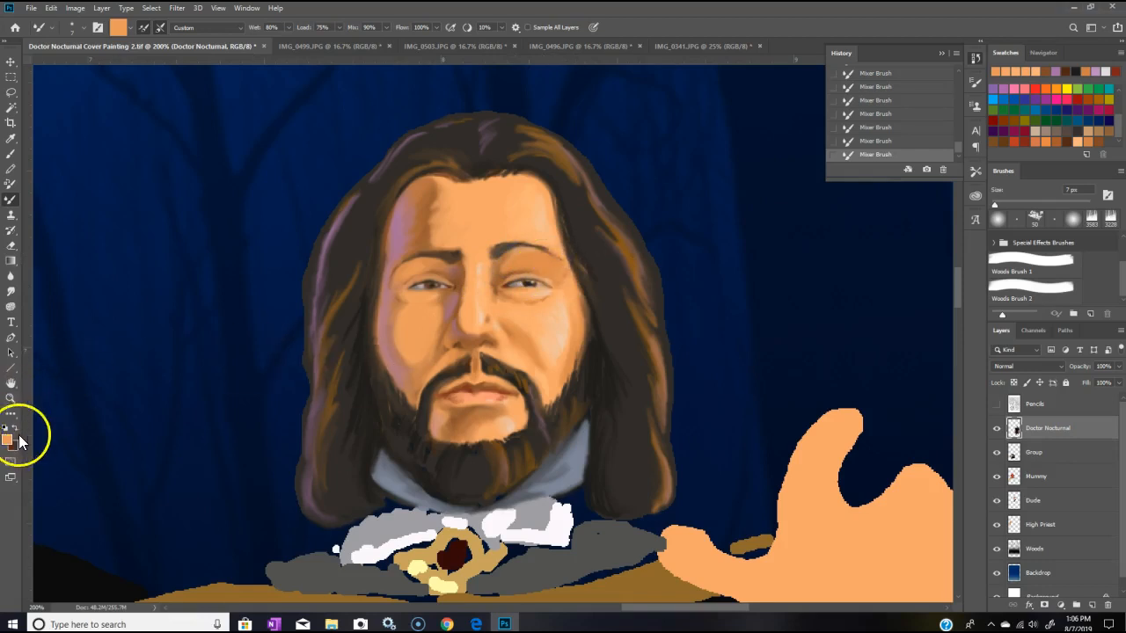
# Step: Paint light peach highlights beside the viewer-right eye and beneath its eyebrow with the Brush tool
pyautogui.click(1074, 138)
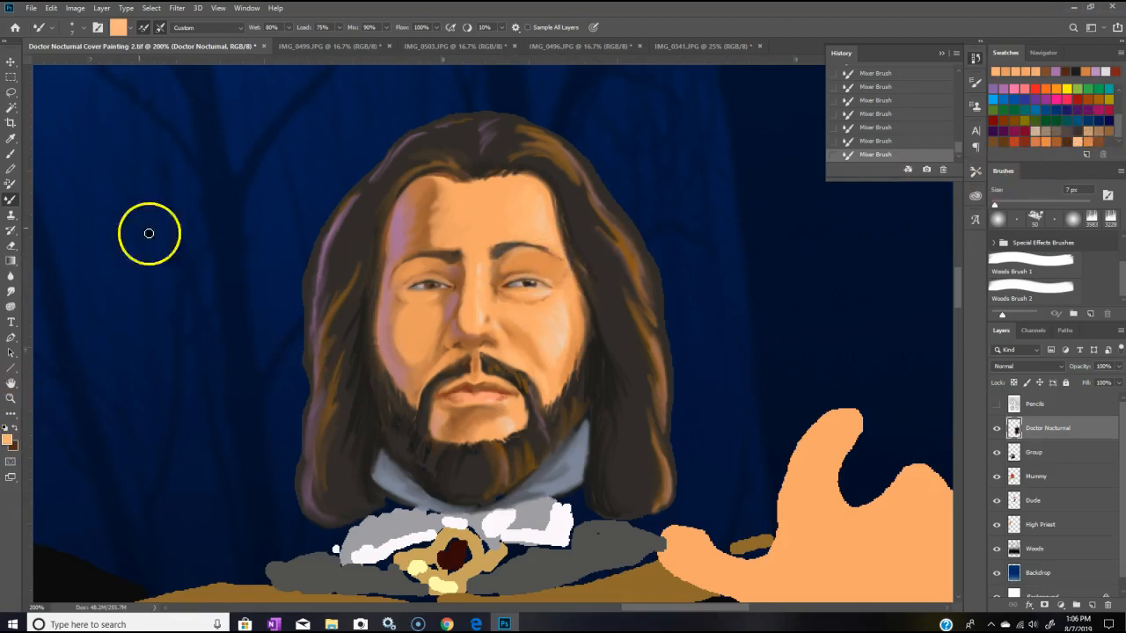
pyautogui.click(11, 154)
pyautogui.click(561, 279)
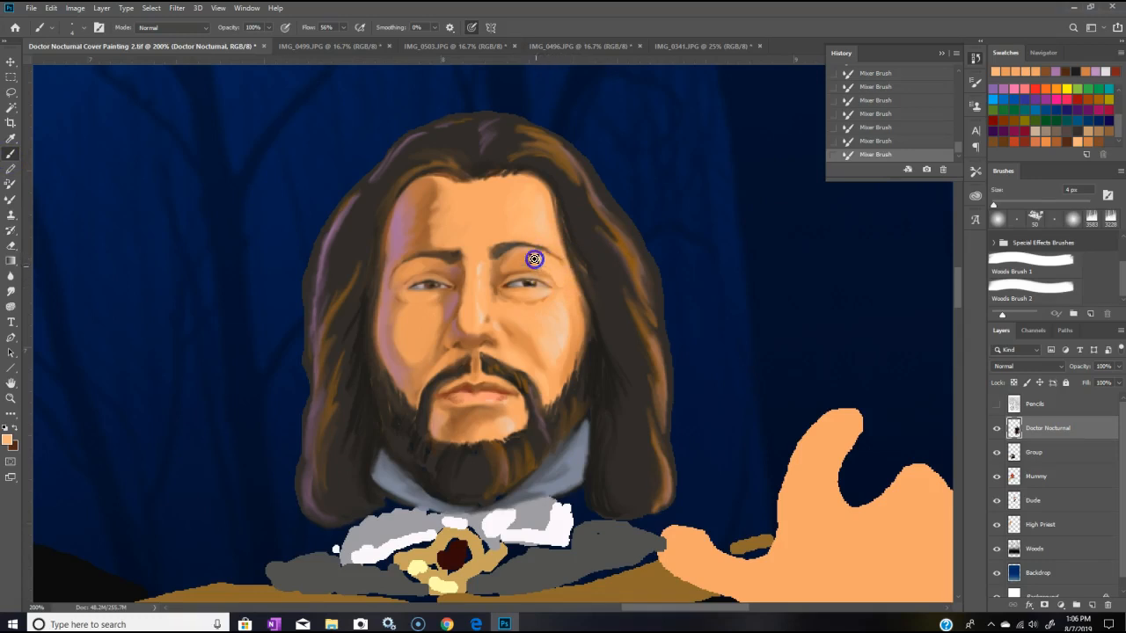
pyautogui.moveTo(538, 259); pyautogui.dragTo(532, 268)
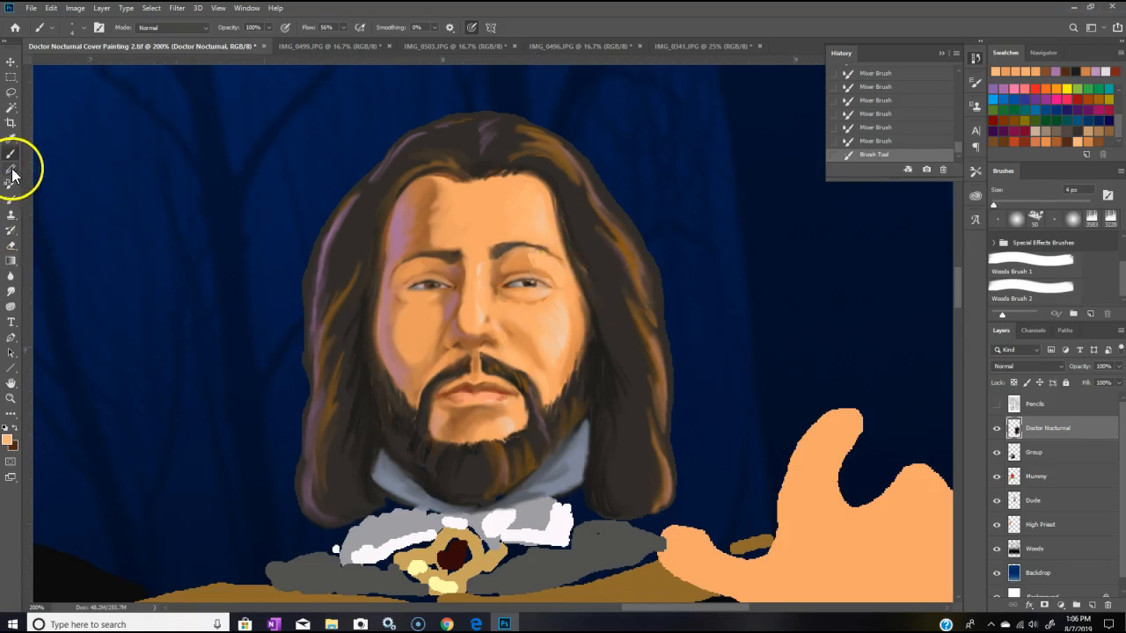
# Step: Blend the peach highlights around the outer eye and eyebrow on the viewer's right with the Mixer Brush
pyautogui.click(11, 203)
pyautogui.moveTo(571, 280); pyautogui.dragTo(570, 270)
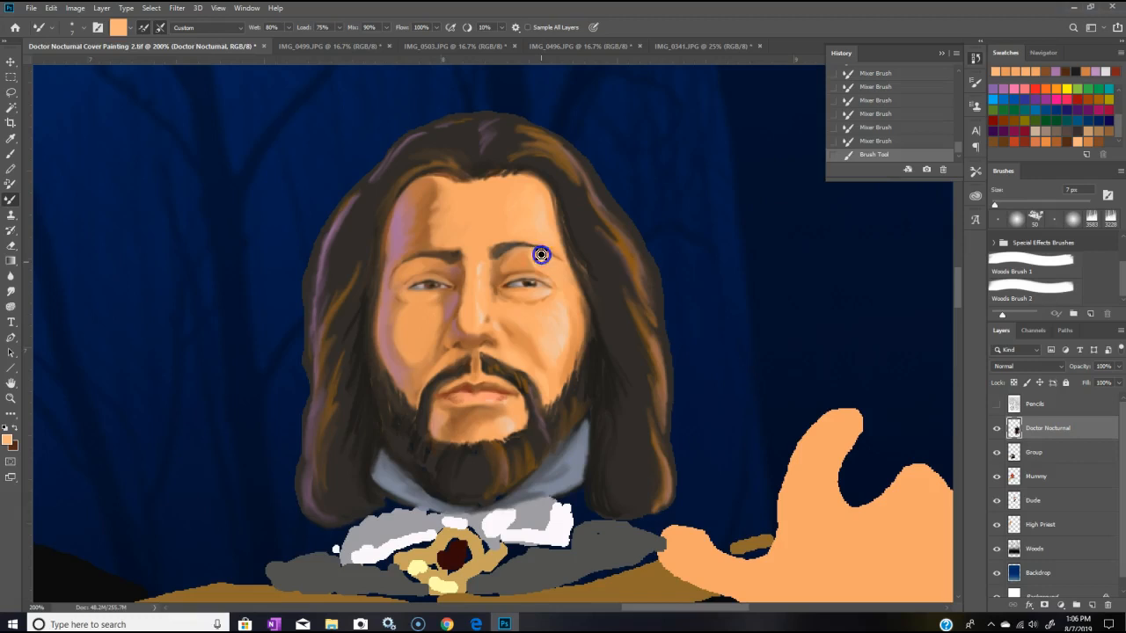
pyautogui.moveTo(533, 253); pyautogui.dragTo(526, 253)
pyautogui.moveTo(568, 239)
pyautogui.mouseDown()
pyautogui.moveTo(598, 278)
pyautogui.moveTo(541, 269)
pyautogui.mouseUp()
pyautogui.click(867, 128)
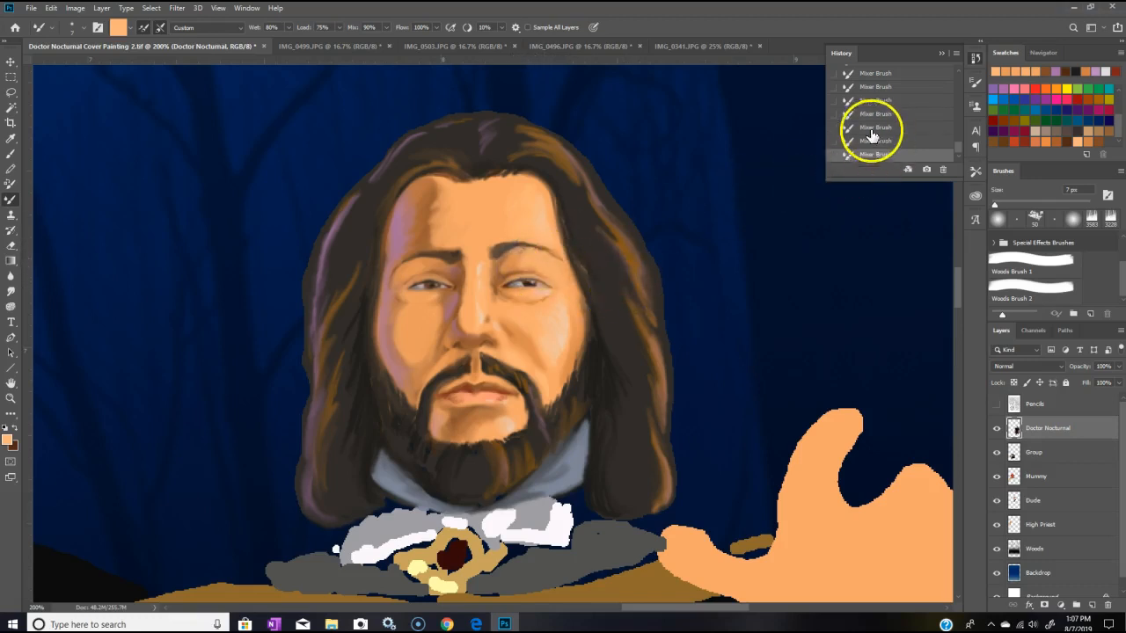
# Step: Smooth the upper eyelid, inner eye corner and lower eyebrow edge on the viewer's right with peach
pyautogui.click(521, 256)
pyautogui.moveTo(533, 270)
pyautogui.mouseDown()
pyautogui.moveTo(562, 289)
pyautogui.moveTo(533, 277)
pyautogui.moveTo(588, 277)
pyautogui.moveTo(571, 258)
pyautogui.moveTo(520, 255)
pyautogui.mouseUp()
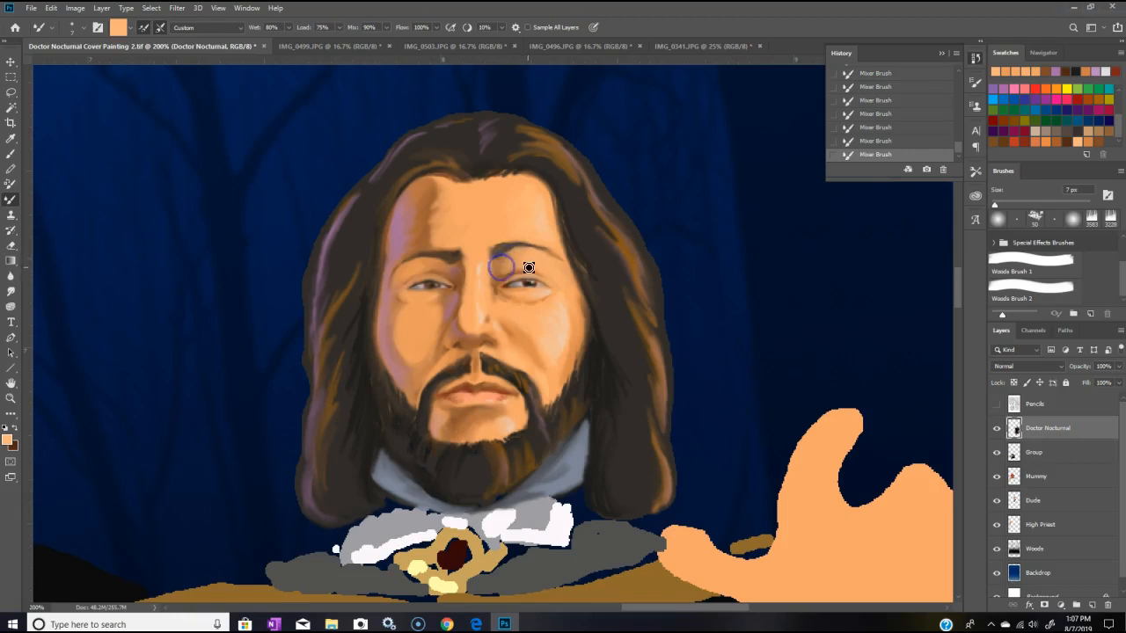
pyautogui.moveTo(510, 270); pyautogui.dragTo(527, 261)
pyautogui.moveTo(515, 274); pyautogui.dragTo(519, 275)
pyautogui.moveTo(491, 260); pyautogui.dragTo(489, 268)
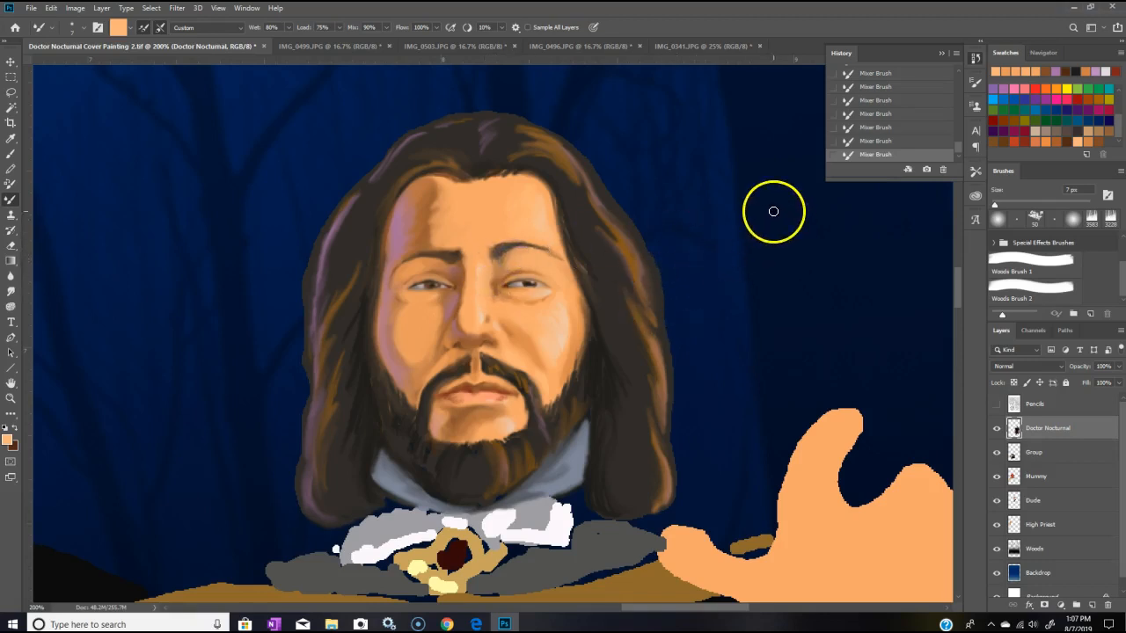
pyautogui.click(510, 262)
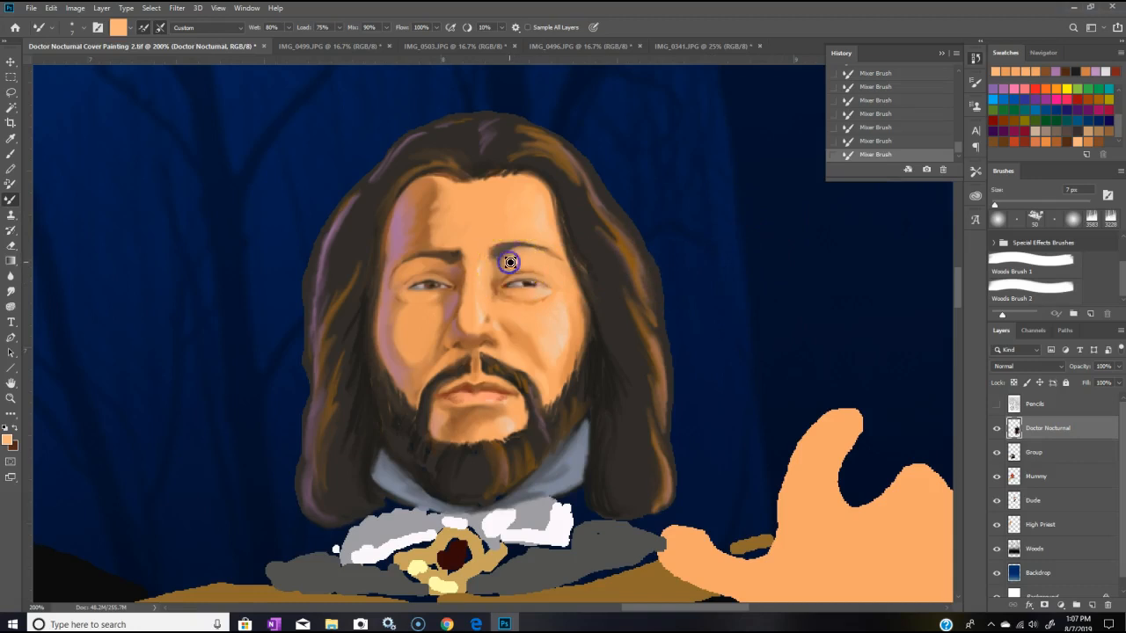
pyautogui.moveTo(517, 254); pyautogui.dragTo(533, 250)
pyautogui.click(510, 266)
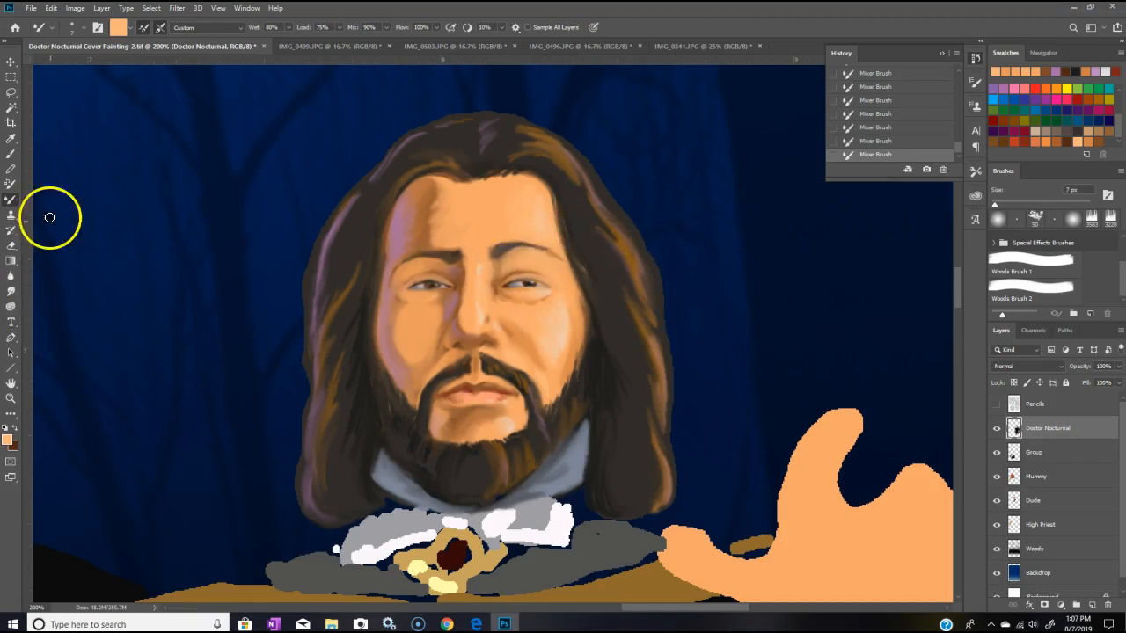
# Step: Paint brown shading on the viewer-right eyelid crease, inner eye corner and side of the nose with the Brush tool
pyautogui.click(1094, 141)
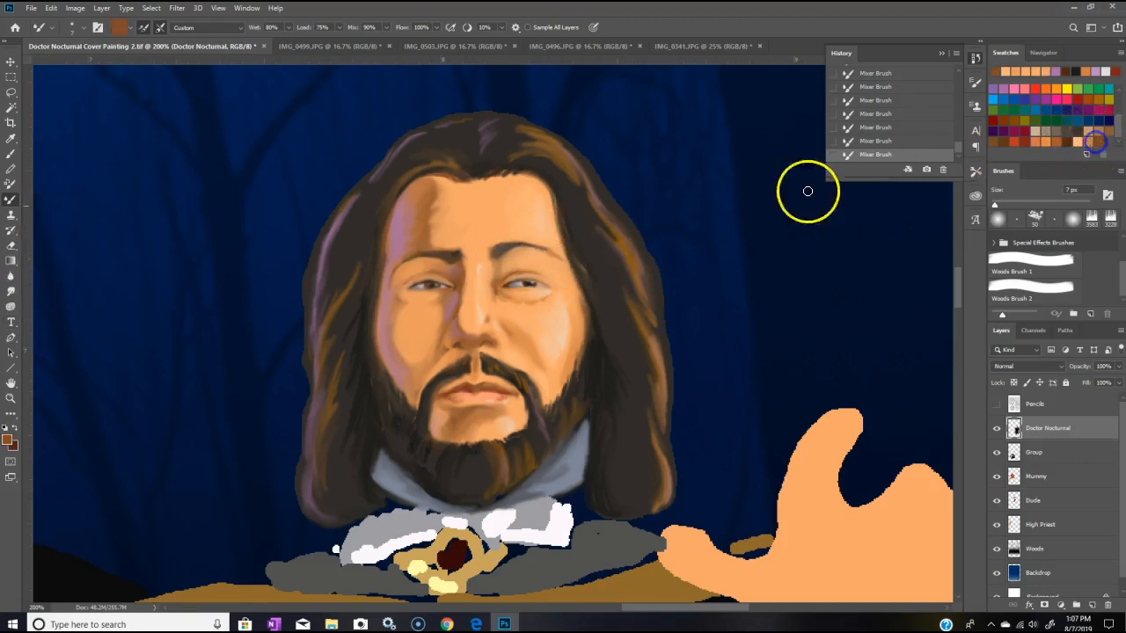
pyautogui.click(12, 153)
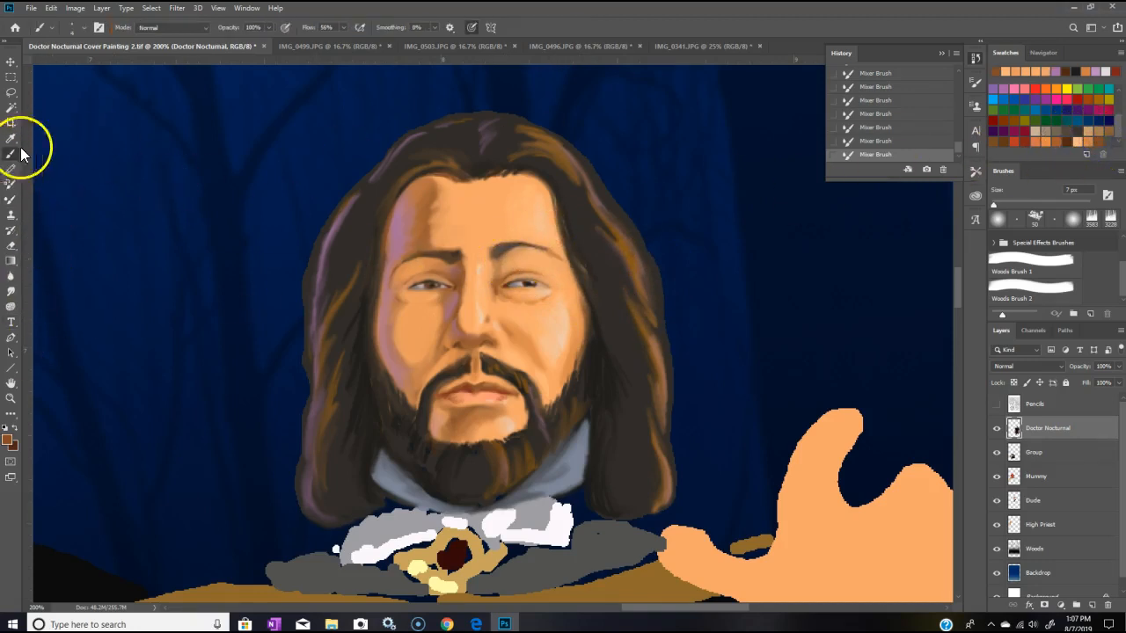
pyautogui.click(494, 280)
pyautogui.click(500, 275)
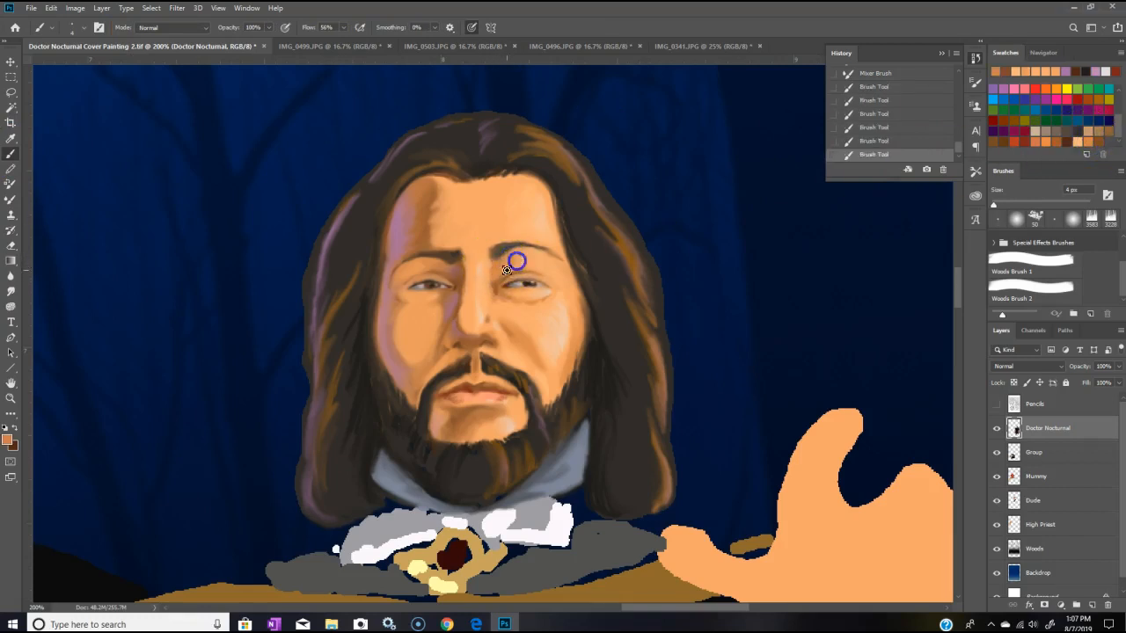
pyautogui.click(1099, 137)
pyautogui.moveTo(526, 271)
pyautogui.mouseDown()
pyautogui.moveTo(489, 264)
pyautogui.moveTo(572, 277)
pyautogui.moveTo(494, 278)
pyautogui.moveTo(496, 291)
pyautogui.moveTo(541, 296)
pyautogui.moveTo(493, 297)
pyautogui.mouseUp()
pyautogui.moveTo(505, 325); pyautogui.dragTo(502, 328)
pyautogui.click(501, 325)
# Step: Try to blend the brown eyelid shading with the Mixer Brush and undo the stroke
pyautogui.click(11, 199)
pyautogui.moveTo(508, 266); pyautogui.dragTo(523, 263)
pyautogui.click(51, 8)
pyautogui.click(58, 21)
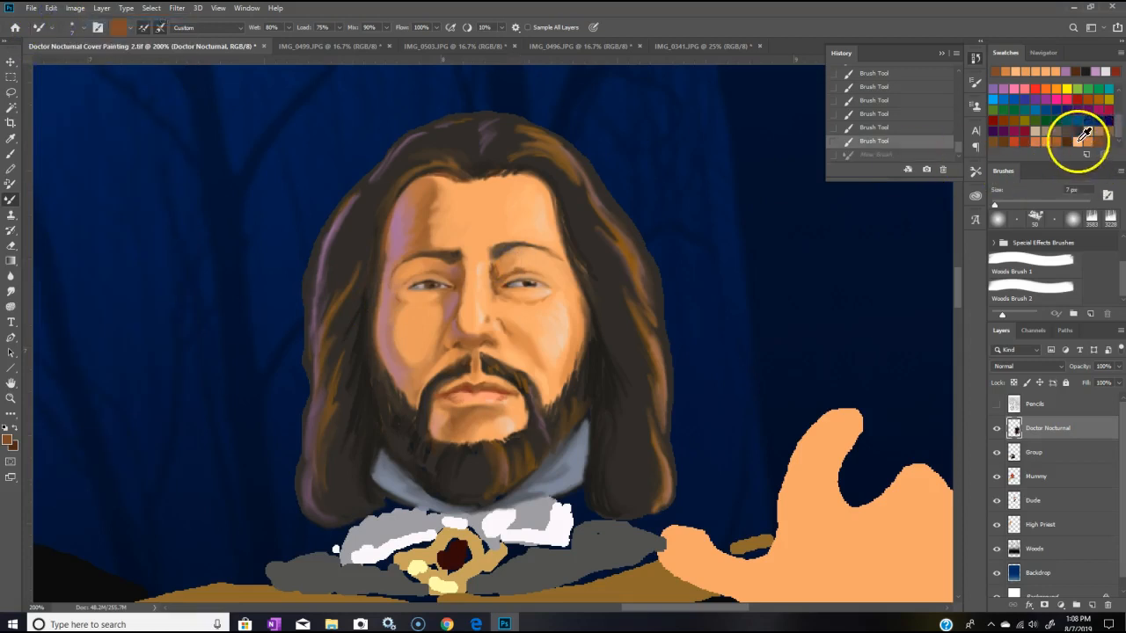
# Step: Blend light peach over the viewer-right eyelid shading with the Mixer Brush and touch up the lid with the Brush tool
pyautogui.click(1087, 141)
pyautogui.moveTo(531, 271)
pyautogui.mouseDown()
pyautogui.moveTo(498, 266)
pyautogui.moveTo(514, 262)
pyautogui.mouseUp()
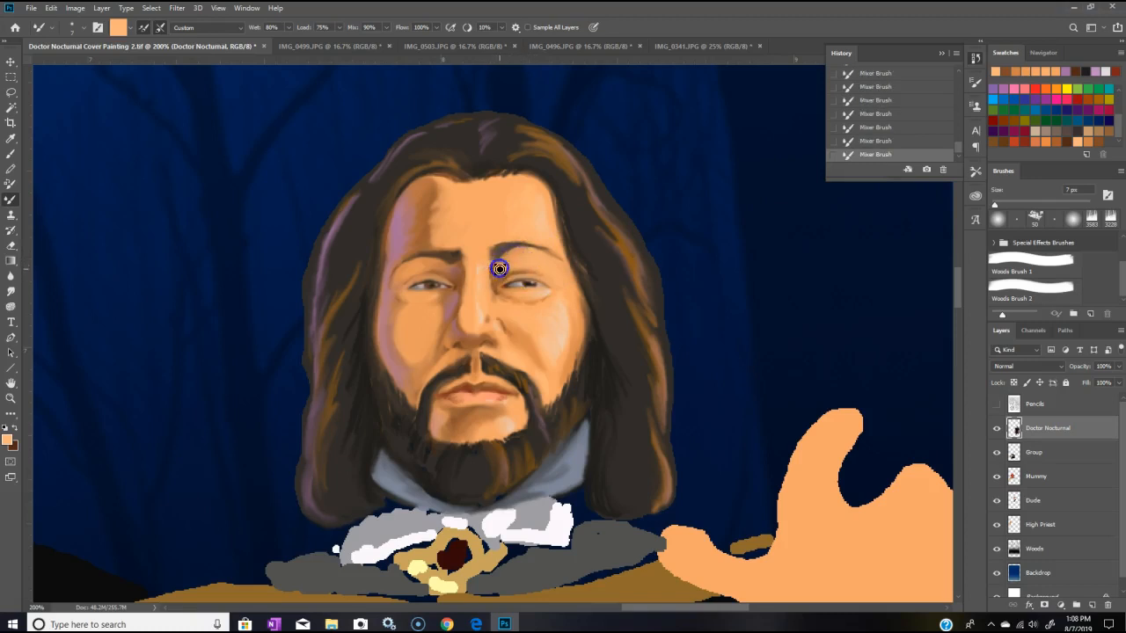
pyautogui.moveTo(512, 277); pyautogui.dragTo(538, 275)
pyautogui.click(10, 154)
pyautogui.moveTo(528, 277); pyautogui.dragTo(515, 279)
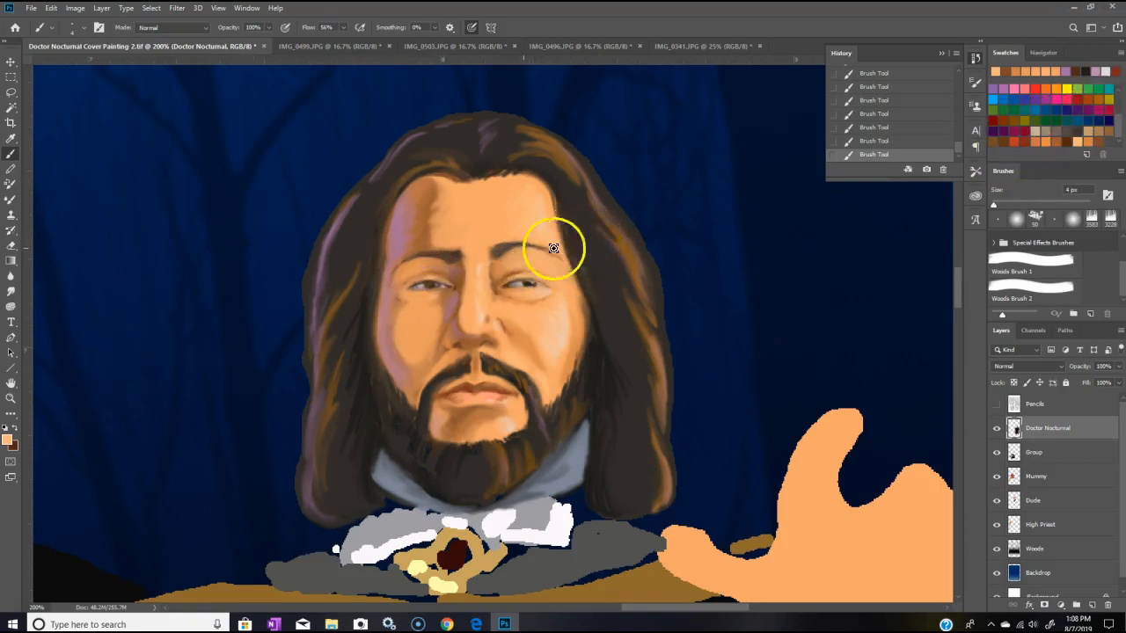
# Step: Paint an off-white highlight beside the viewer-right eye and blend it into the skin with the Mixer Brush
pyautogui.click(1106, 72)
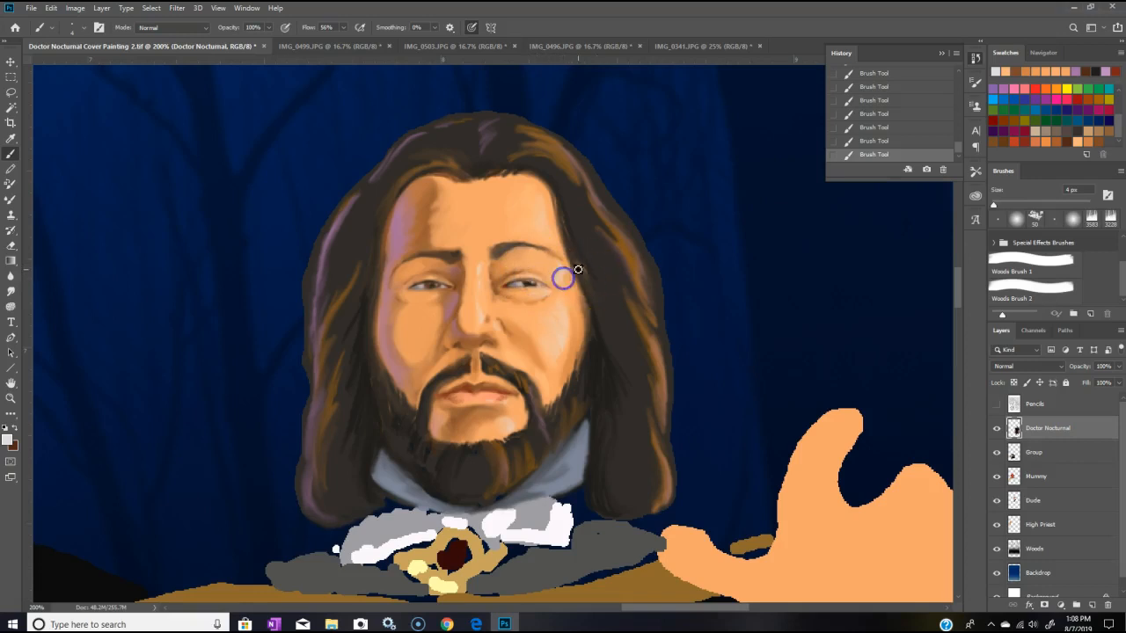
pyautogui.click(11, 198)
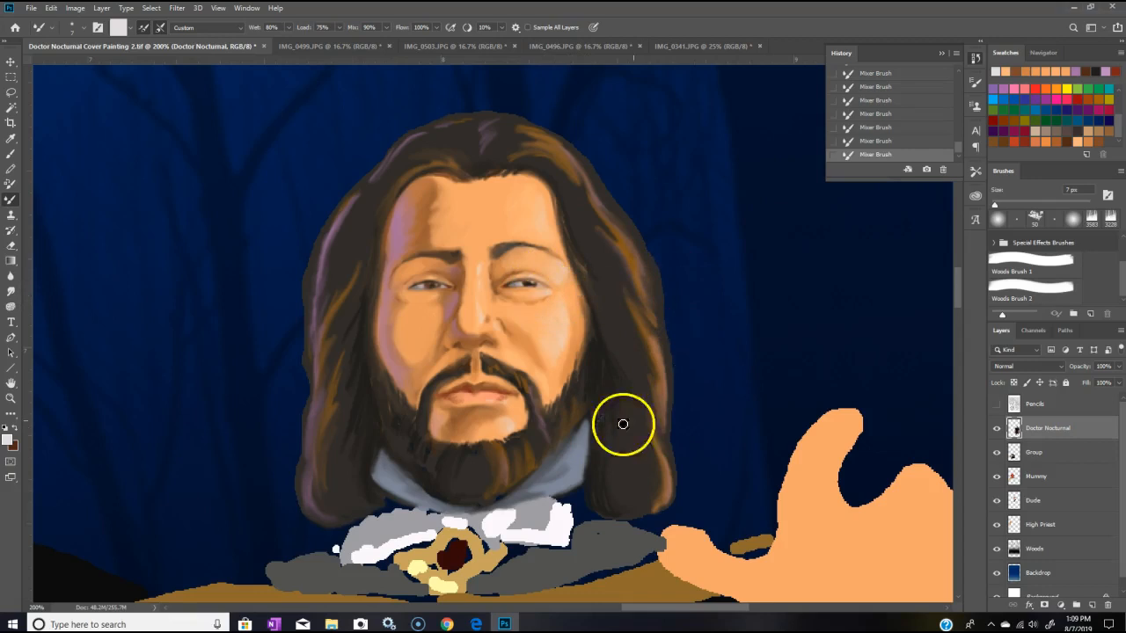
pyautogui.click(549, 299)
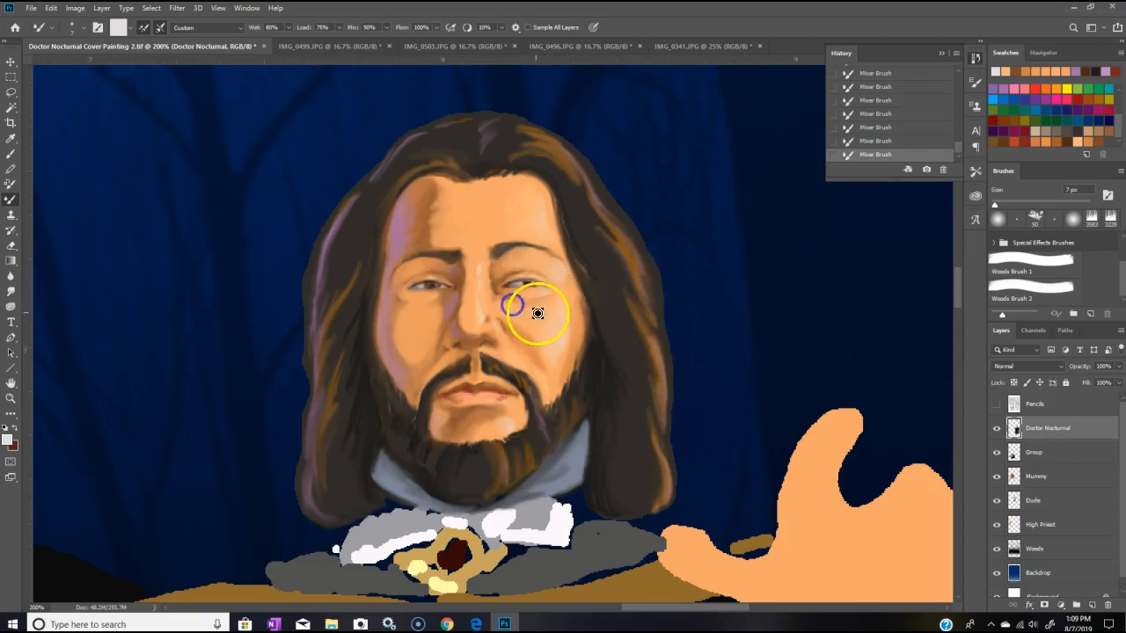
# Step: Try blending off-white below the inner corner of the viewer-right eye and revert the strokes through the history
pyautogui.click(503, 298)
pyautogui.click(500, 297)
pyautogui.click(496, 288)
pyautogui.click(893, 141)
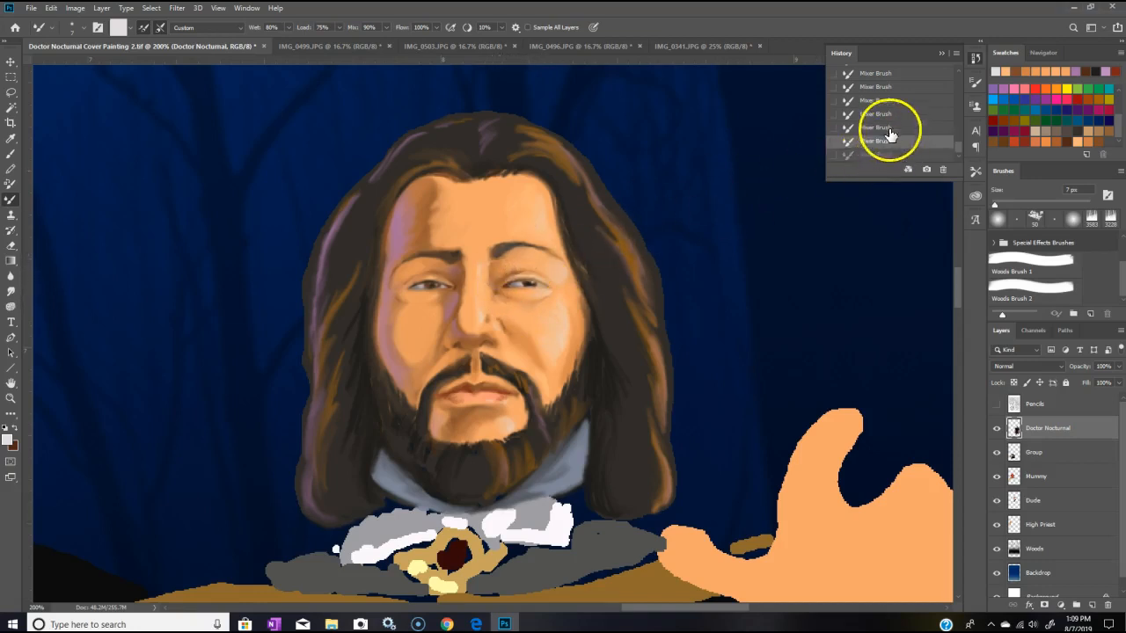
pyautogui.click(892, 128)
# Step: Blend soft off-white over the nose bridge, the side of the nose and the area above the upper lip with the Mixer Brush
pyautogui.click(488, 265)
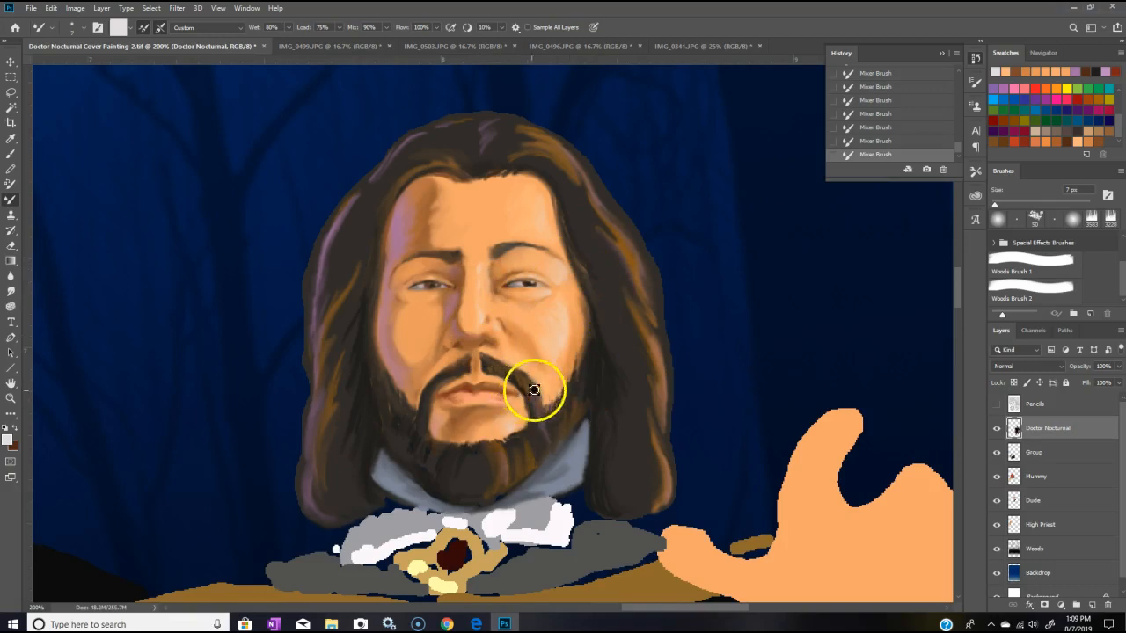
pyautogui.click(474, 365)
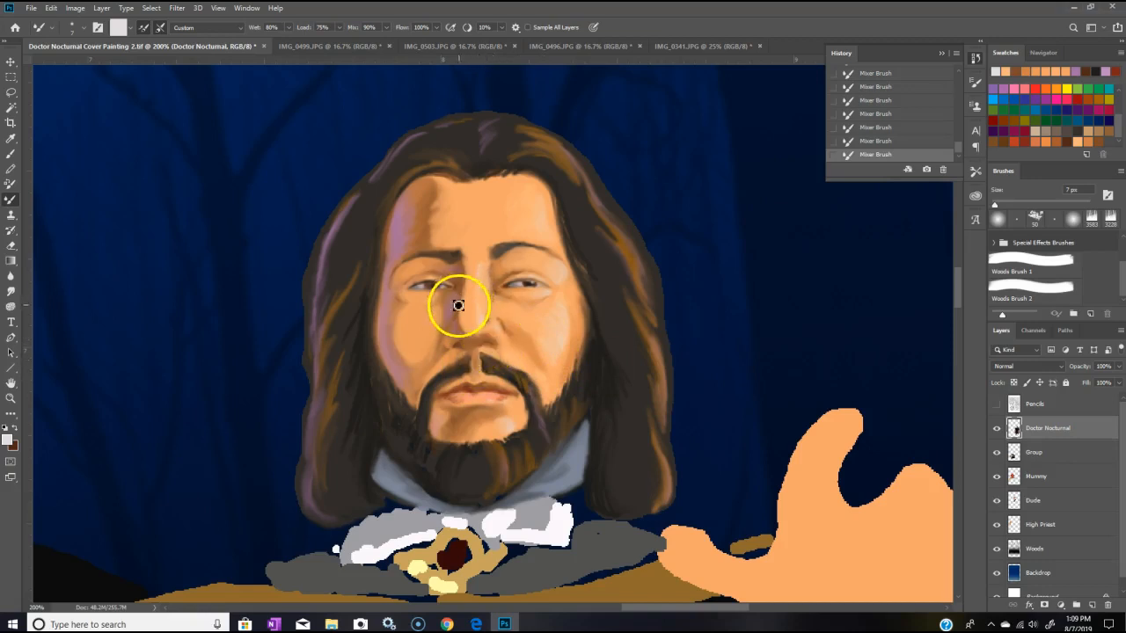
pyautogui.moveTo(459, 307)
pyautogui.mouseDown()
pyautogui.moveTo(481, 300)
pyautogui.moveTo(455, 317)
pyautogui.moveTo(463, 337)
pyautogui.mouseUp()
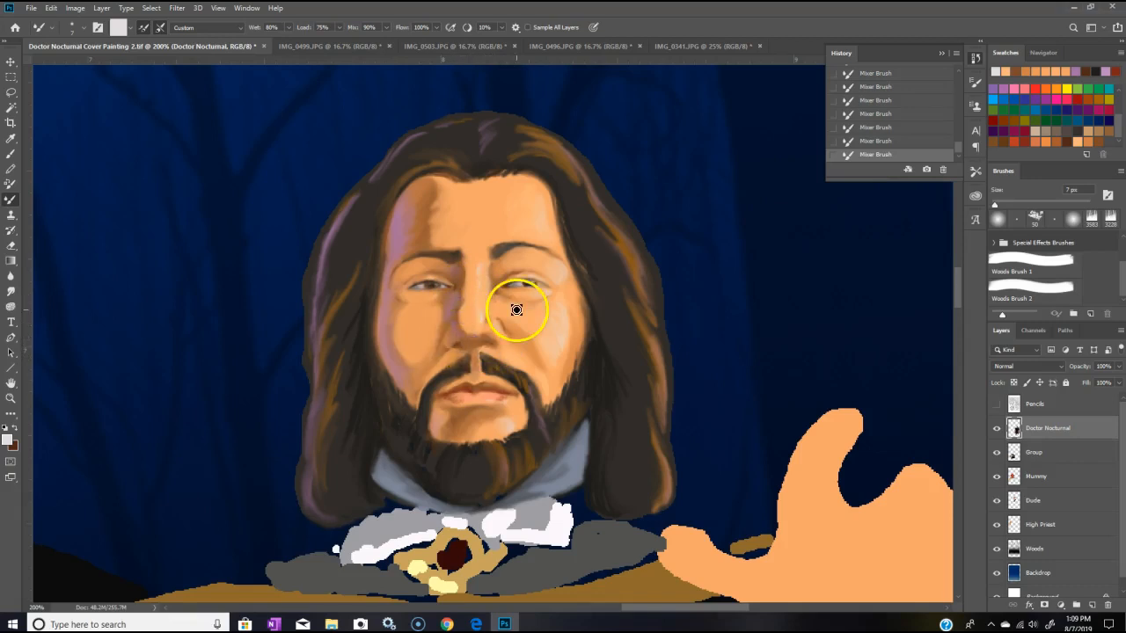
pyautogui.moveTo(457, 270); pyautogui.dragTo(467, 241)
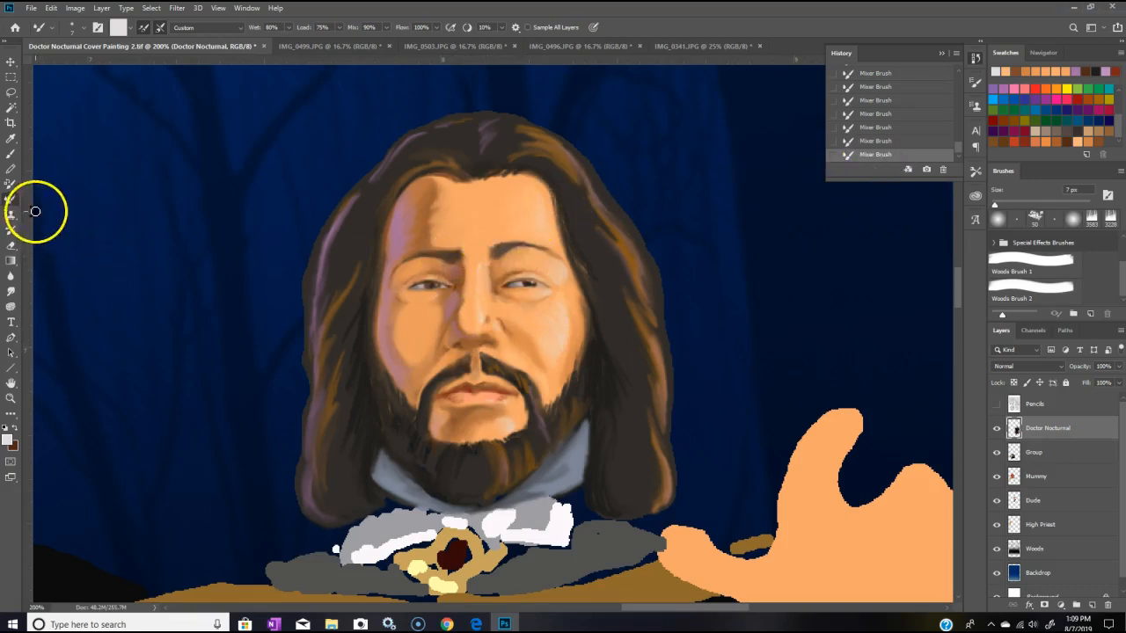
# Step: Sample peach from the viewer-right cheek and paint it between the eyebrows with the Brush tool
pyautogui.click(11, 138)
pyautogui.click(530, 313)
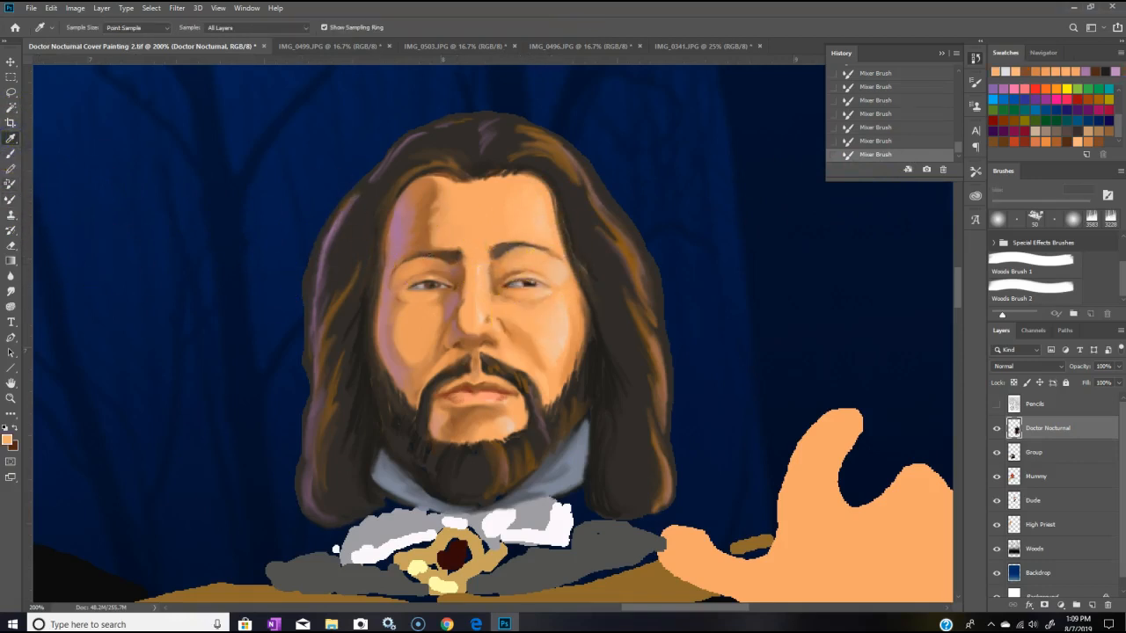
pyautogui.click(11, 154)
pyautogui.click(470, 242)
pyautogui.click(470, 235)
pyautogui.moveTo(470, 234)
pyautogui.mouseDown()
pyautogui.moveTo(502, 217)
pyautogui.moveTo(471, 230)
pyautogui.mouseUp()
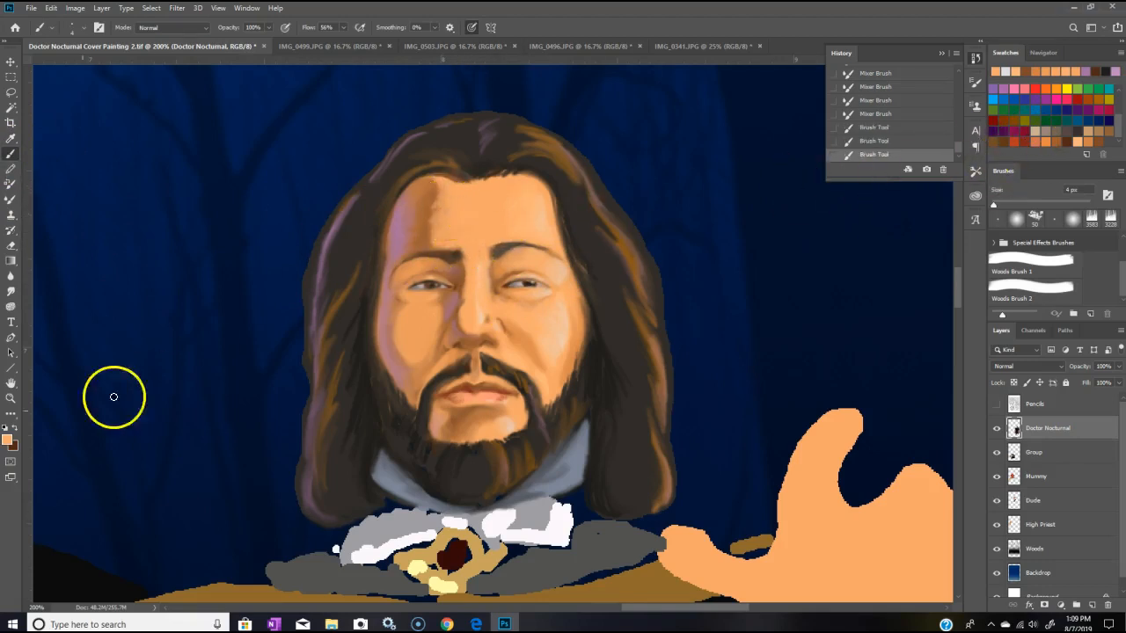
# Step: Choose a lighter peach foreground color and paint it on the forehead above and between the eyebrows
pyautogui.click(9, 439)
pyautogui.click(867, 275)
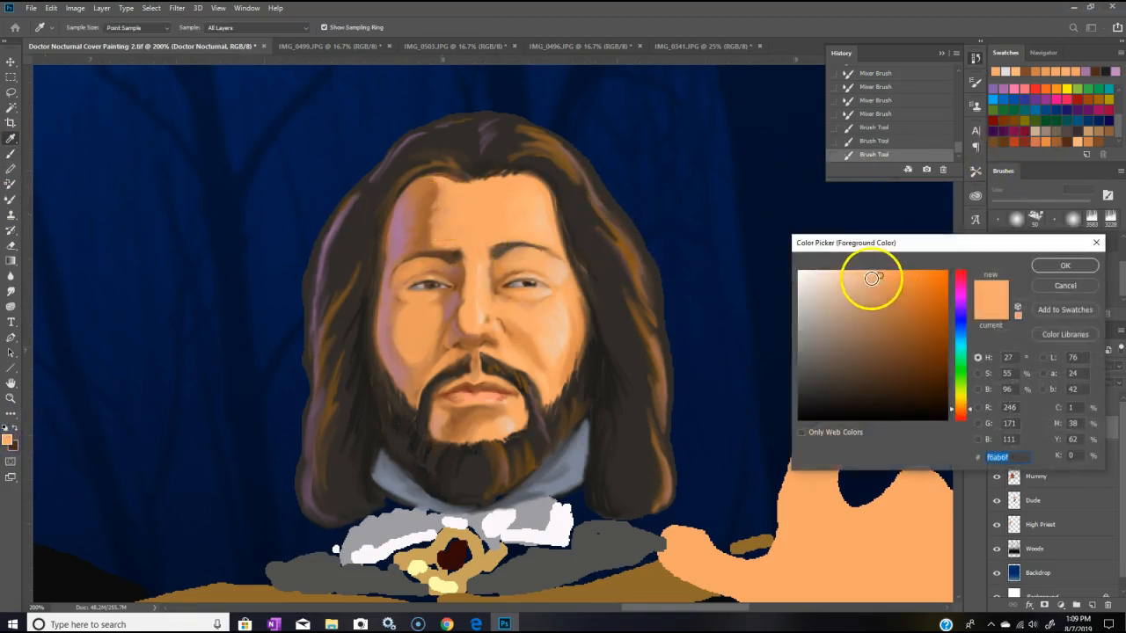
pyautogui.click(1047, 269)
pyautogui.click(467, 241)
pyautogui.click(464, 237)
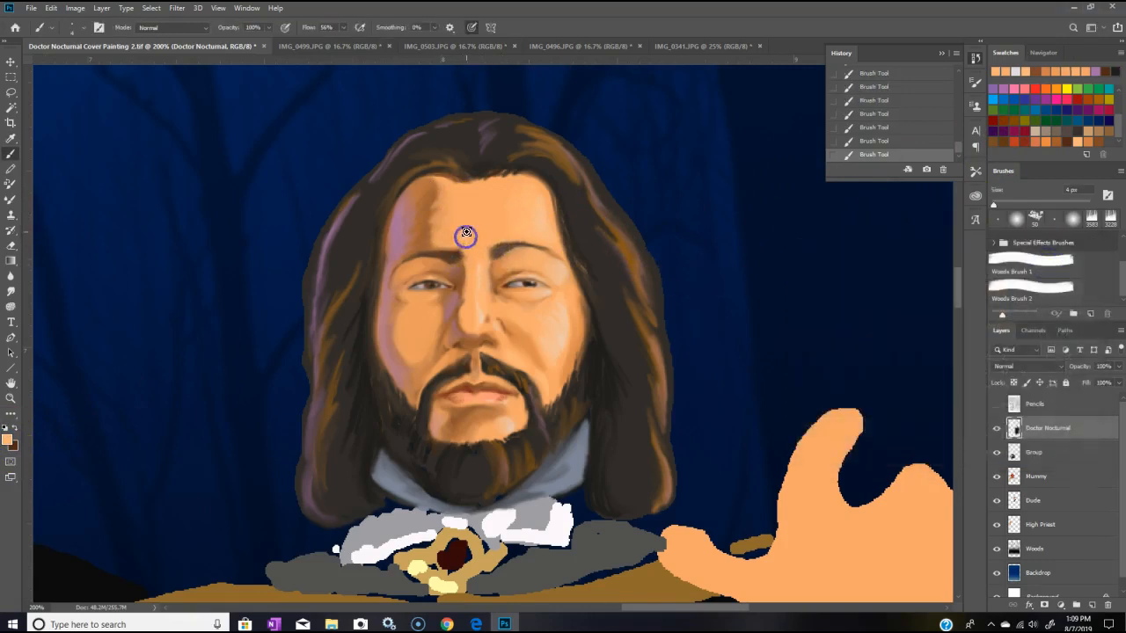
pyautogui.click(459, 213)
pyautogui.click(465, 211)
# Step: Touch up both eye areas, the upper lip and the viewer-left nostril edge with light peach Brush strokes
pyautogui.moveTo(425, 277); pyautogui.dragTo(435, 292)
pyautogui.click(540, 277)
pyautogui.click(519, 315)
pyautogui.click(508, 281)
pyautogui.moveTo(466, 379); pyautogui.dragTo(468, 378)
pyautogui.click(472, 381)
pyautogui.moveTo(445, 332); pyautogui.dragTo(449, 336)
# Step: Swap to the dark brown color and paint the shadow under the viewer-left nostril
pyautogui.click(15, 434)
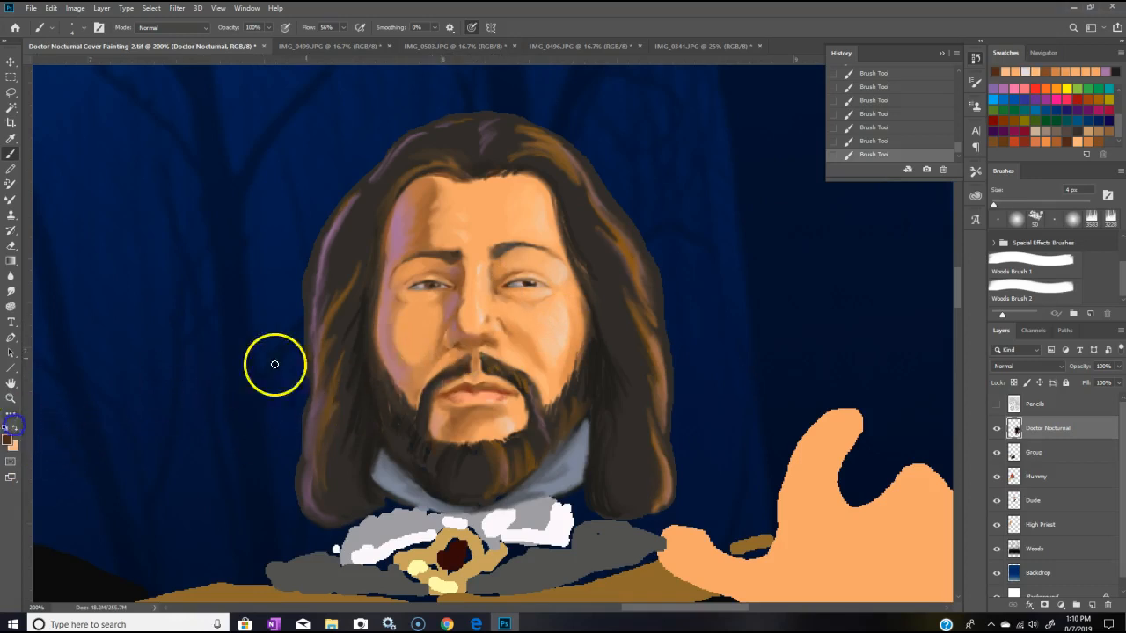
pyautogui.moveTo(465, 344); pyautogui.dragTo(461, 343)
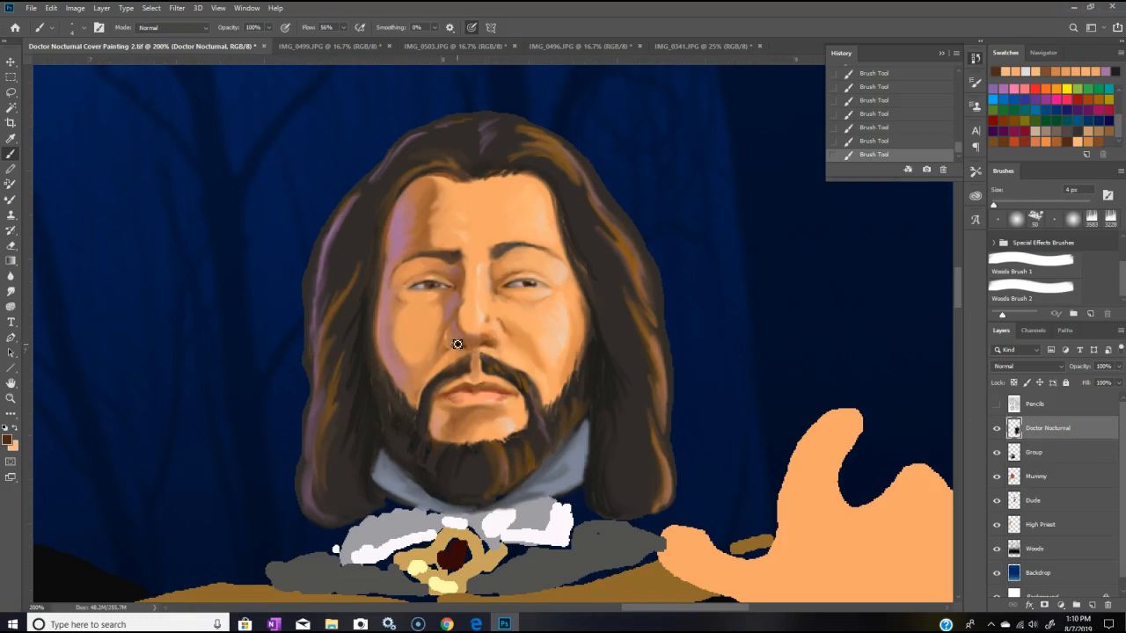
pyautogui.click(465, 343)
# Step: Blend orange into the shading under both nostrils with the Mixer Brush
pyautogui.click(11, 201)
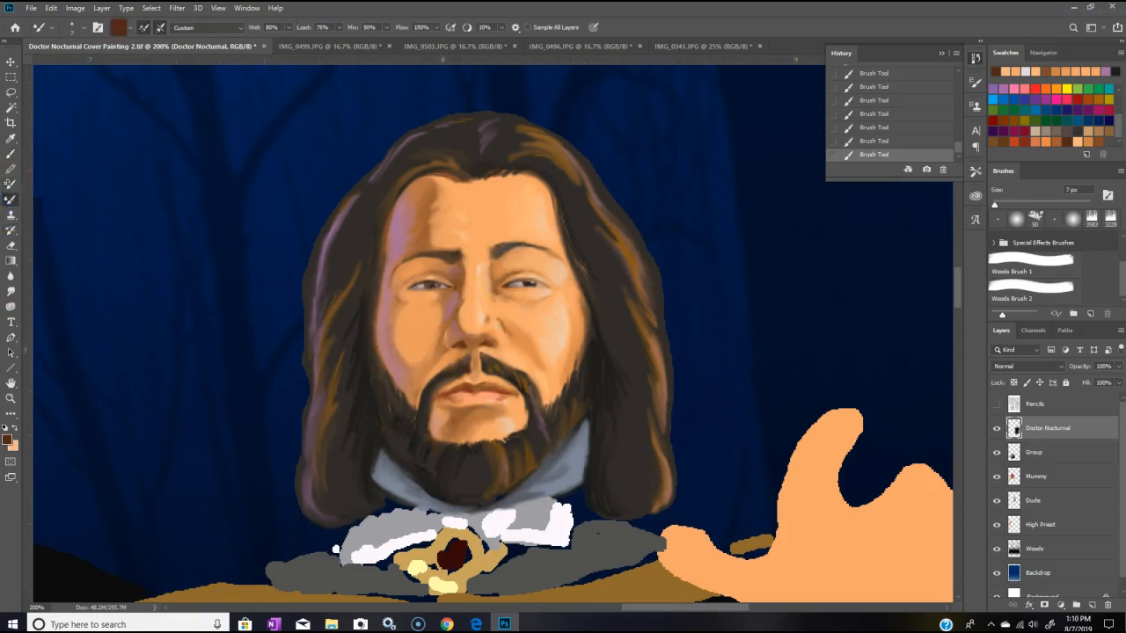
pyautogui.click(1094, 139)
pyautogui.moveTo(463, 340)
pyautogui.mouseDown()
pyautogui.moveTo(441, 350)
pyautogui.moveTo(448, 334)
pyautogui.moveTo(449, 344)
pyautogui.mouseUp()
pyautogui.click(486, 343)
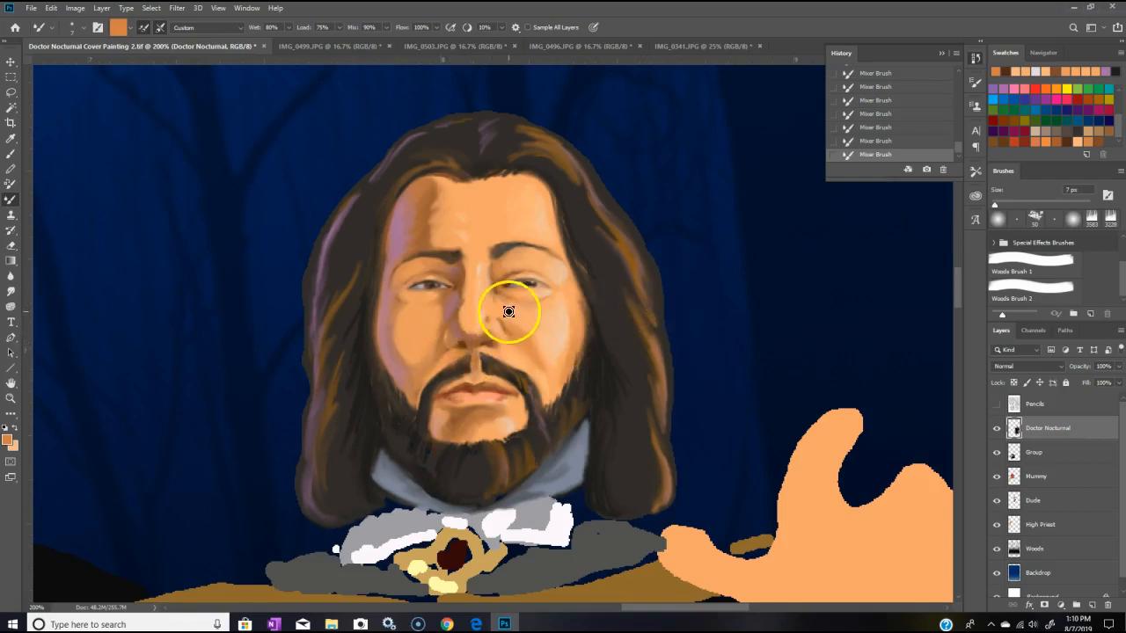
# Step: Blend orange along the viewer-right side of the nose, the under-eye area and the cheek with the Mixer Brush
pyautogui.moveTo(506, 291)
pyautogui.mouseDown()
pyautogui.moveTo(479, 269)
pyautogui.moveTo(464, 302)
pyautogui.moveTo(555, 291)
pyautogui.moveTo(522, 321)
pyautogui.moveTo(471, 285)
pyautogui.moveTo(470, 306)
pyautogui.moveTo(475, 290)
pyautogui.moveTo(498, 311)
pyautogui.moveTo(528, 291)
pyautogui.moveTo(589, 306)
pyautogui.moveTo(511, 304)
pyautogui.mouseUp()
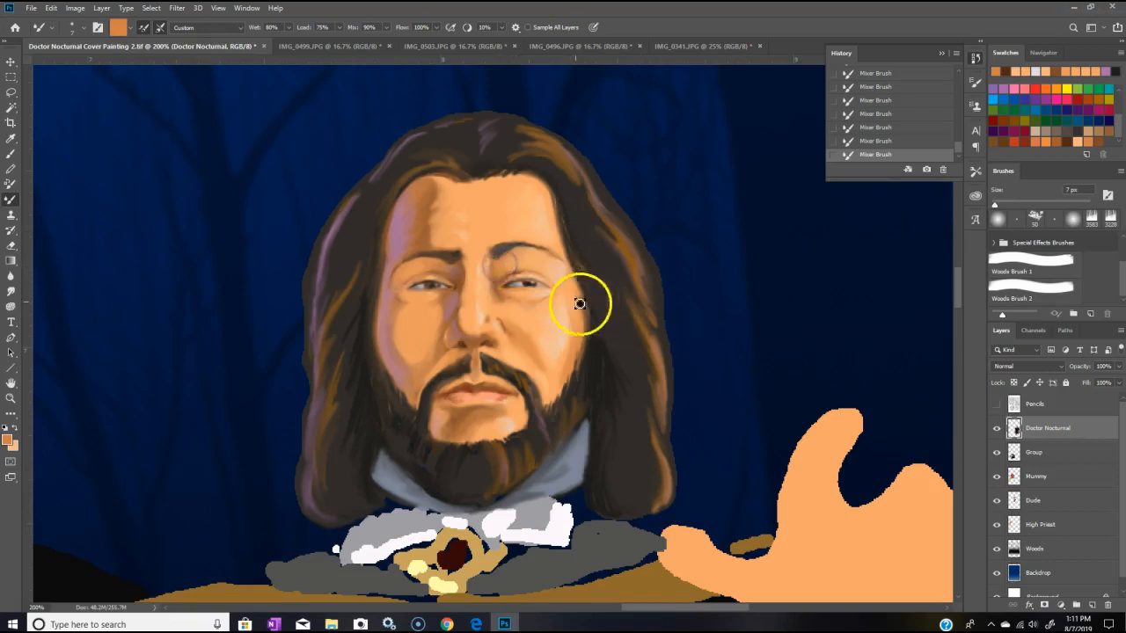
pyautogui.moveTo(505, 300)
pyautogui.mouseDown()
pyautogui.moveTo(535, 297)
pyautogui.moveTo(502, 320)
pyautogui.mouseUp()
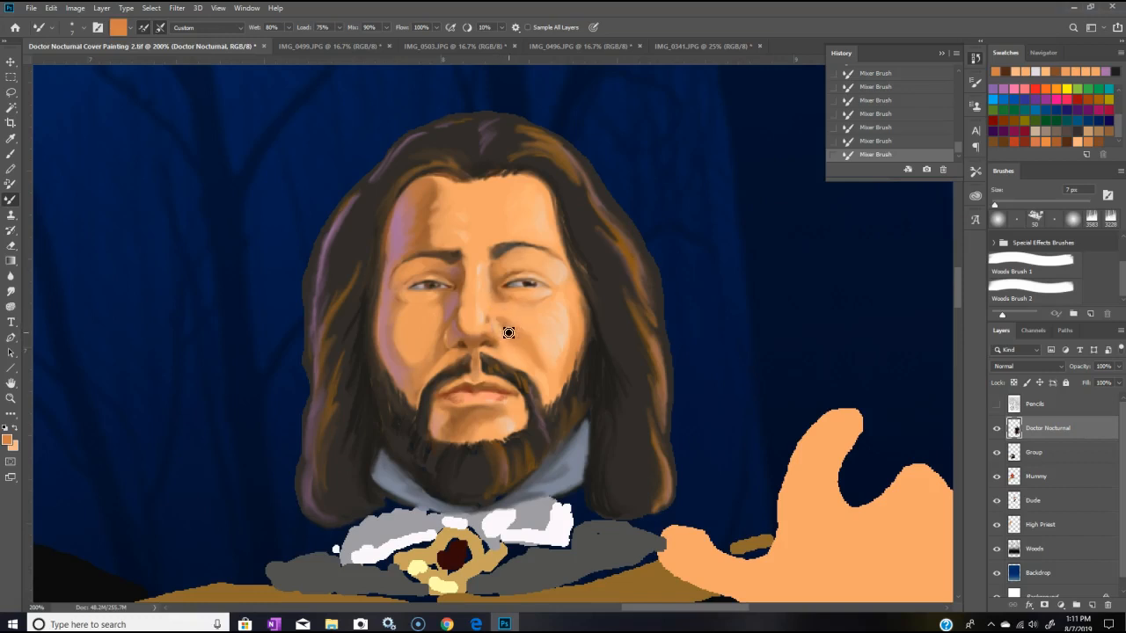
pyautogui.moveTo(553, 356)
pyautogui.mouseDown()
pyautogui.moveTo(546, 366)
pyautogui.moveTo(509, 340)
pyautogui.mouseUp()
pyautogui.moveTo(582, 319)
pyautogui.mouseDown()
pyautogui.moveTo(562, 342)
pyautogui.moveTo(589, 319)
pyautogui.moveTo(470, 364)
pyautogui.mouseUp()
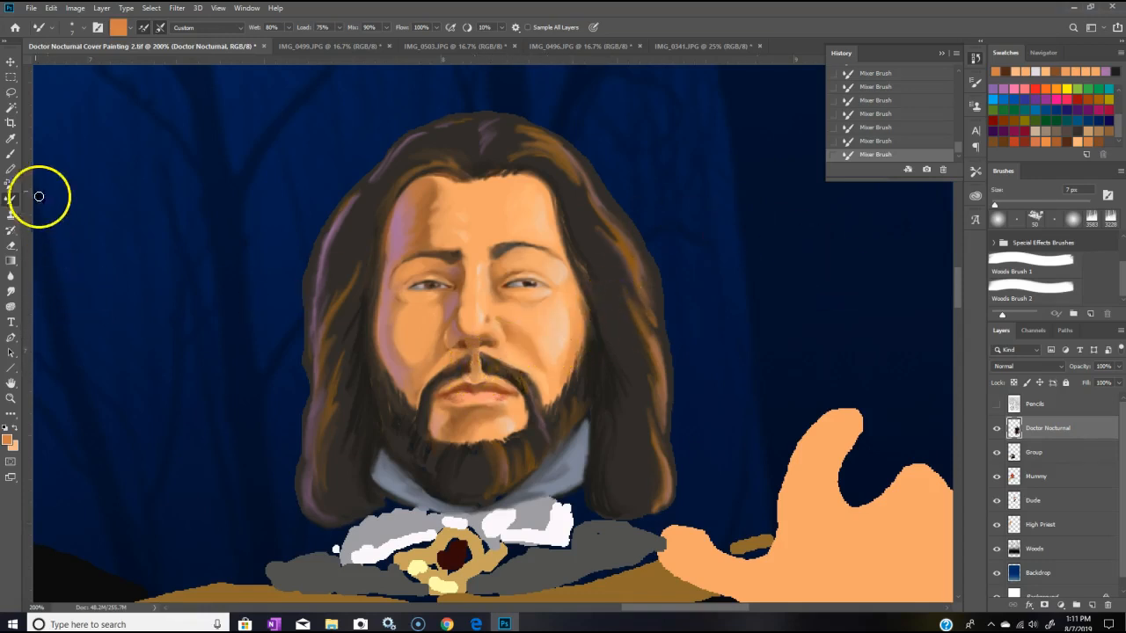
# Step: Paint brown shading on the groove above the upper lip, under the nose and below the lower lip with the Brush tool
pyautogui.click(13, 155)
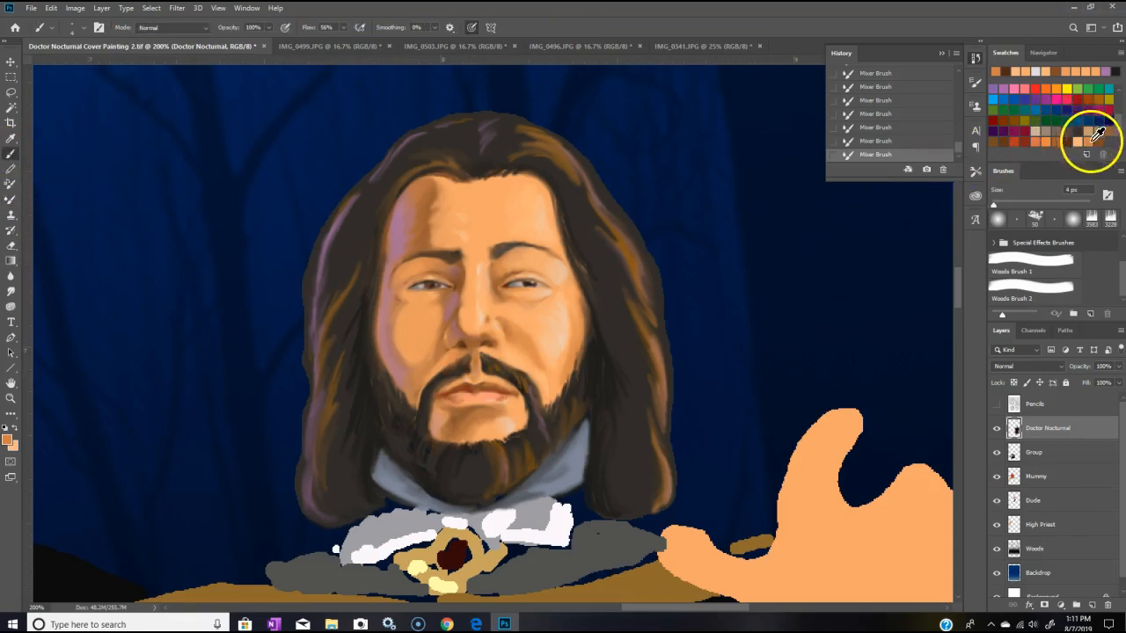
pyautogui.click(1097, 141)
pyautogui.moveTo(475, 361); pyautogui.dragTo(476, 357)
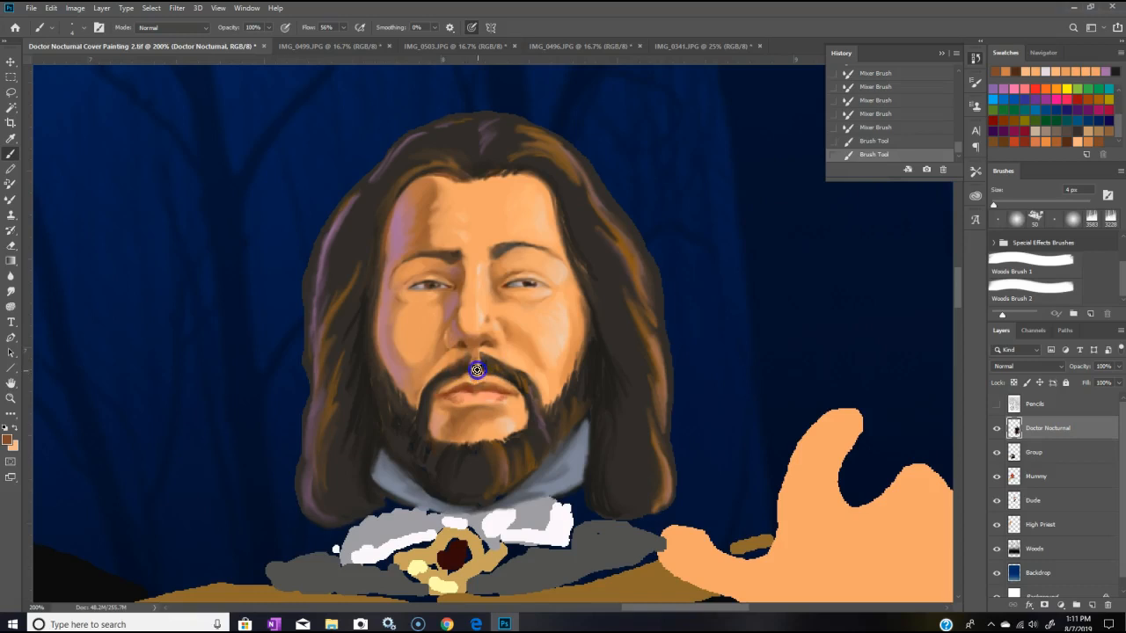
pyautogui.moveTo(487, 343); pyautogui.dragTo(504, 345)
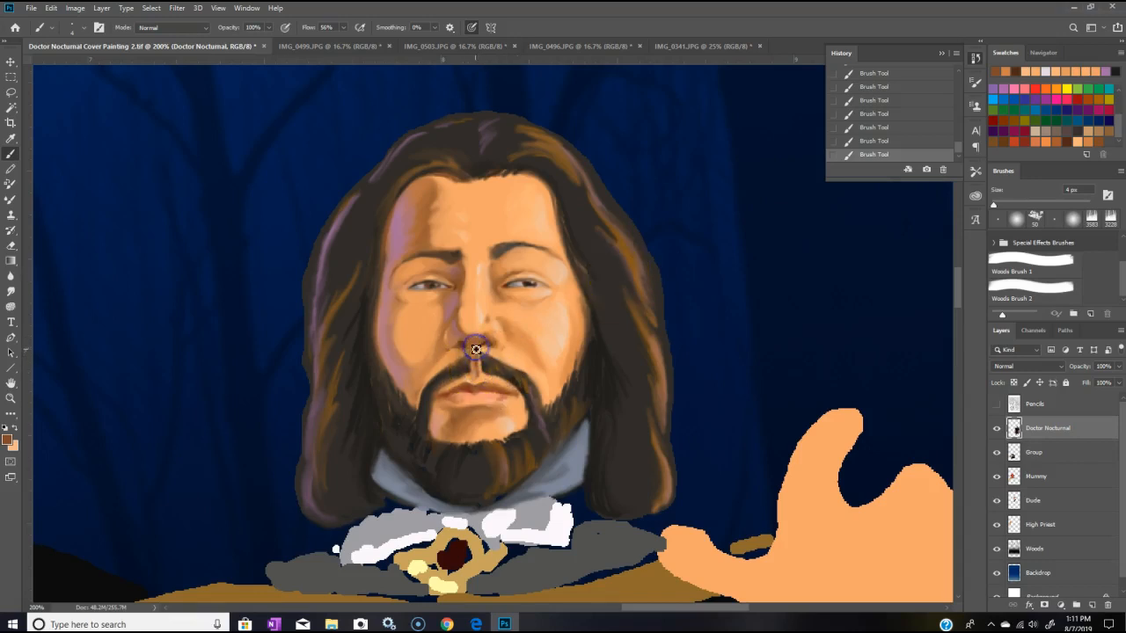
pyautogui.click(478, 349)
pyautogui.moveTo(470, 410)
pyautogui.mouseDown()
pyautogui.moveTo(482, 411)
pyautogui.moveTo(471, 416)
pyautogui.mouseUp()
pyautogui.click(484, 416)
# Step: Blend the brown shading above the upper lip and below the lower lip into the surrounding skin with the Mixer Brush
pyautogui.click(14, 196)
pyautogui.moveTo(478, 368)
pyautogui.mouseDown()
pyautogui.moveTo(474, 358)
pyautogui.moveTo(510, 344)
pyautogui.moveTo(473, 410)
pyautogui.moveTo(495, 417)
pyautogui.mouseUp()
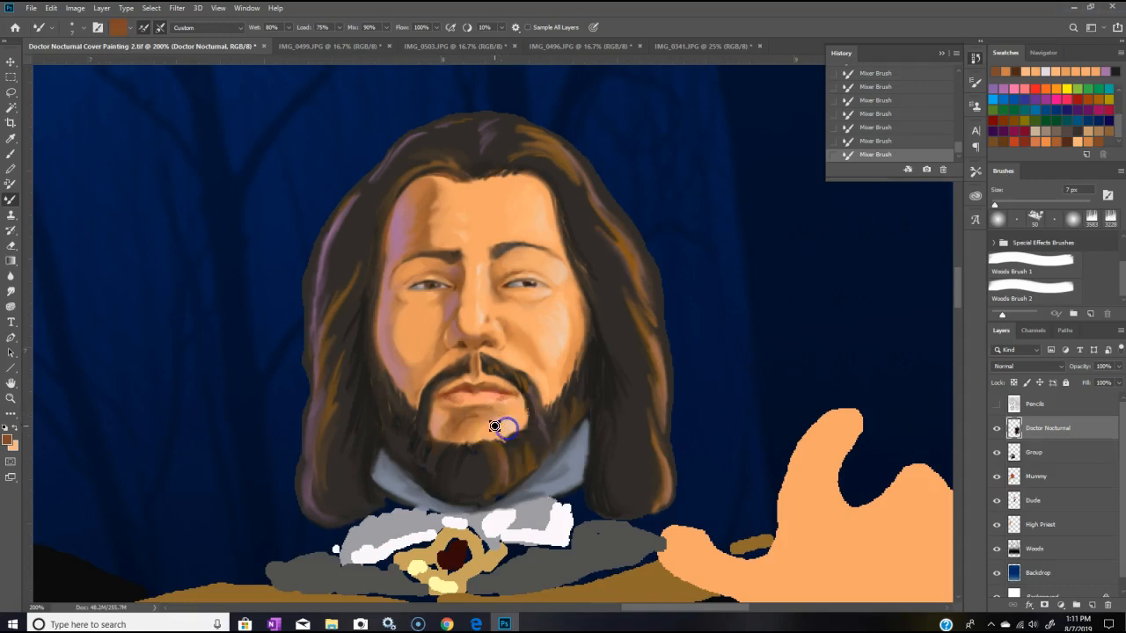
pyautogui.click(480, 420)
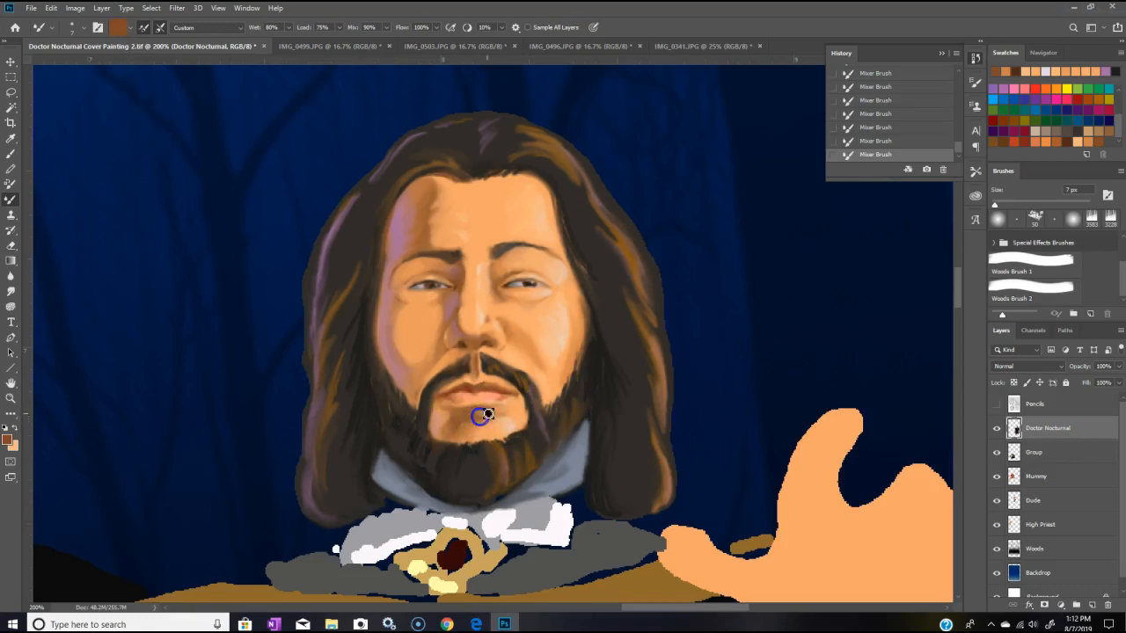
pyautogui.moveTo(505, 414); pyautogui.dragTo(471, 427)
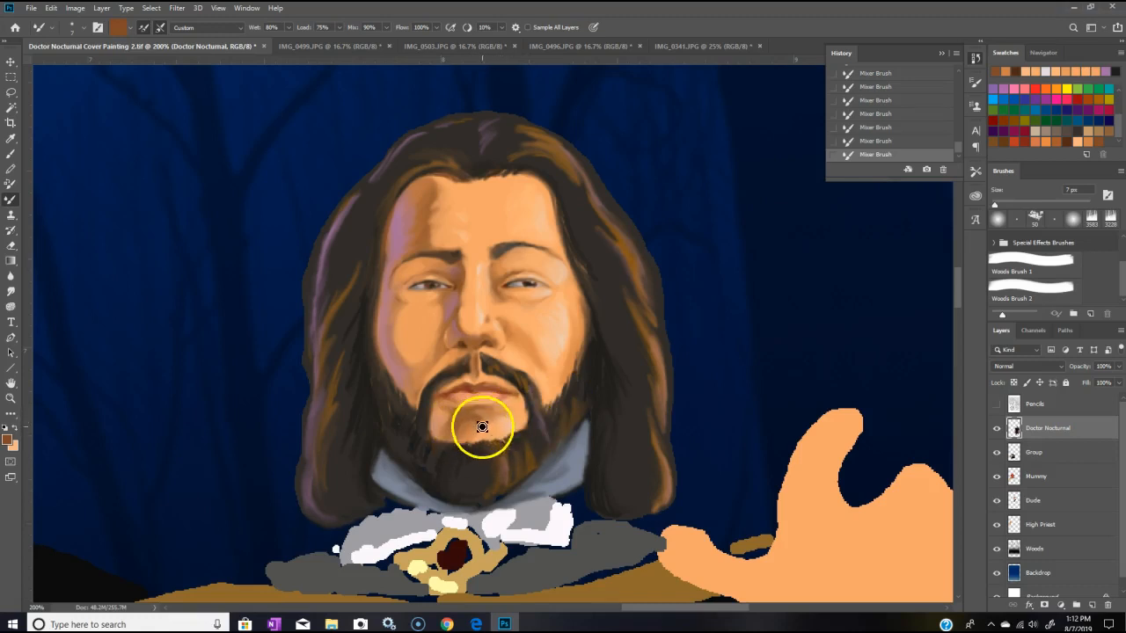
# Step: Swap to peach and blend it over the chin and around the mouth with the Mixer Brush
pyautogui.click(15, 427)
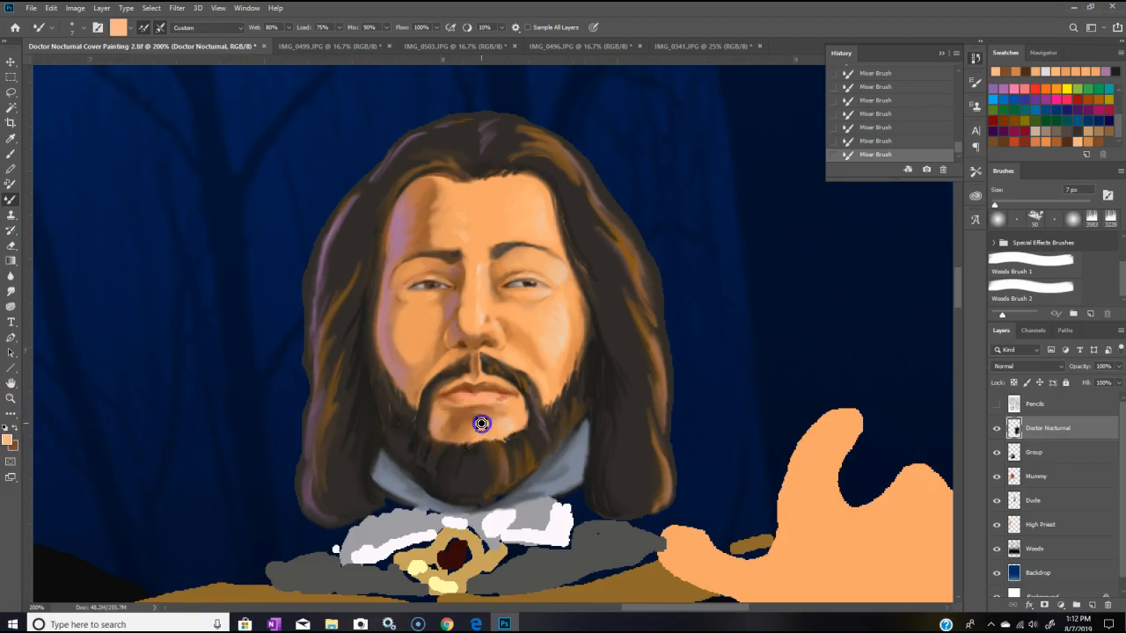
pyautogui.moveTo(510, 412); pyautogui.dragTo(506, 411)
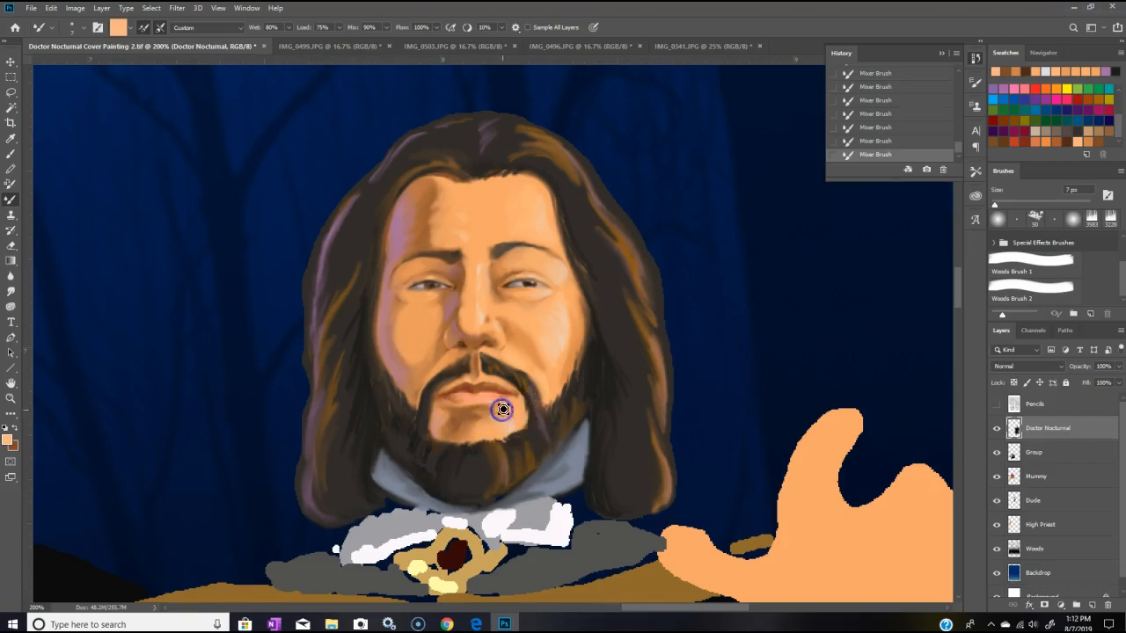
pyautogui.moveTo(449, 392)
pyautogui.mouseDown()
pyautogui.moveTo(434, 397)
pyautogui.moveTo(457, 435)
pyautogui.moveTo(443, 410)
pyautogui.moveTo(573, 395)
pyautogui.moveTo(590, 339)
pyautogui.moveTo(469, 378)
pyautogui.moveTo(596, 319)
pyautogui.mouseUp()
# Step: Examine the whole cover composition and how Doctor Nocturnal's painted head reads within it
pyautogui.hotkey('ctrl', '-')
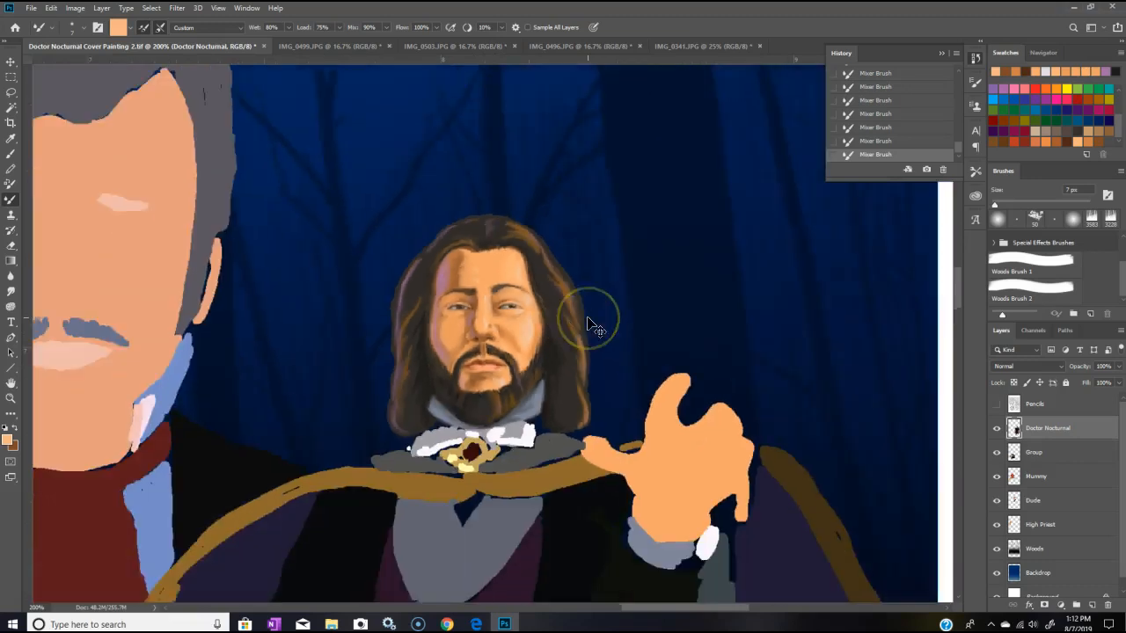
pyautogui.hotkey('ctrl', '-')
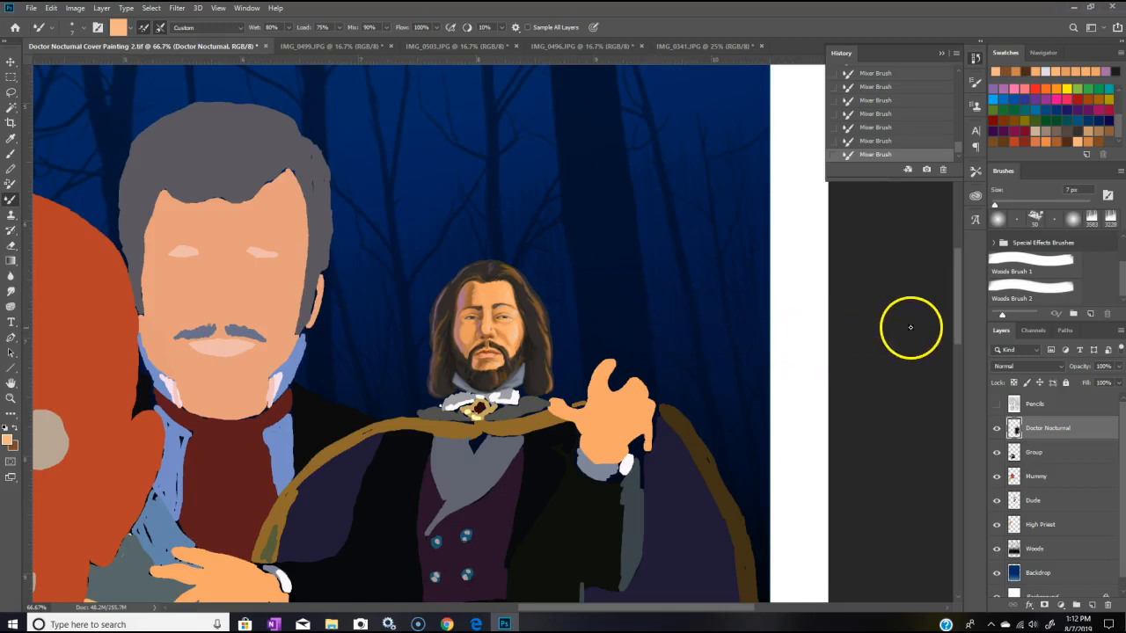
pyautogui.scroll(-2, 958, 329)
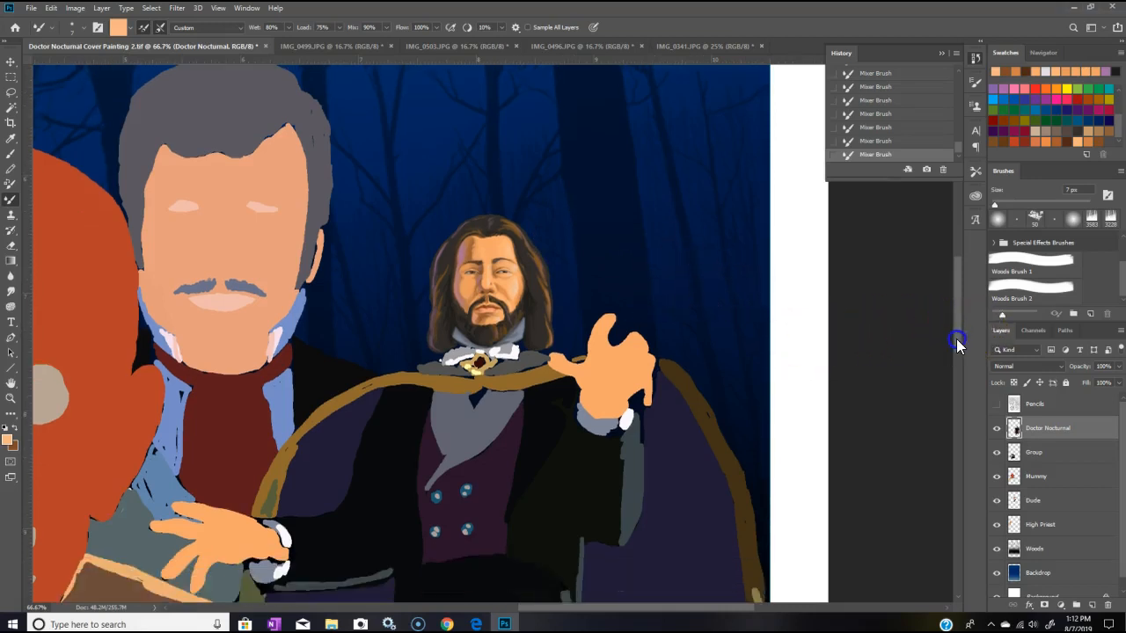
pyautogui.moveTo(660, 619); pyautogui.dragTo(594, 619)
pyautogui.hotkey('ctrl', '-')
pyautogui.hotkey('ctrl', '-')
pyautogui.hotkey('ctrl', '-')
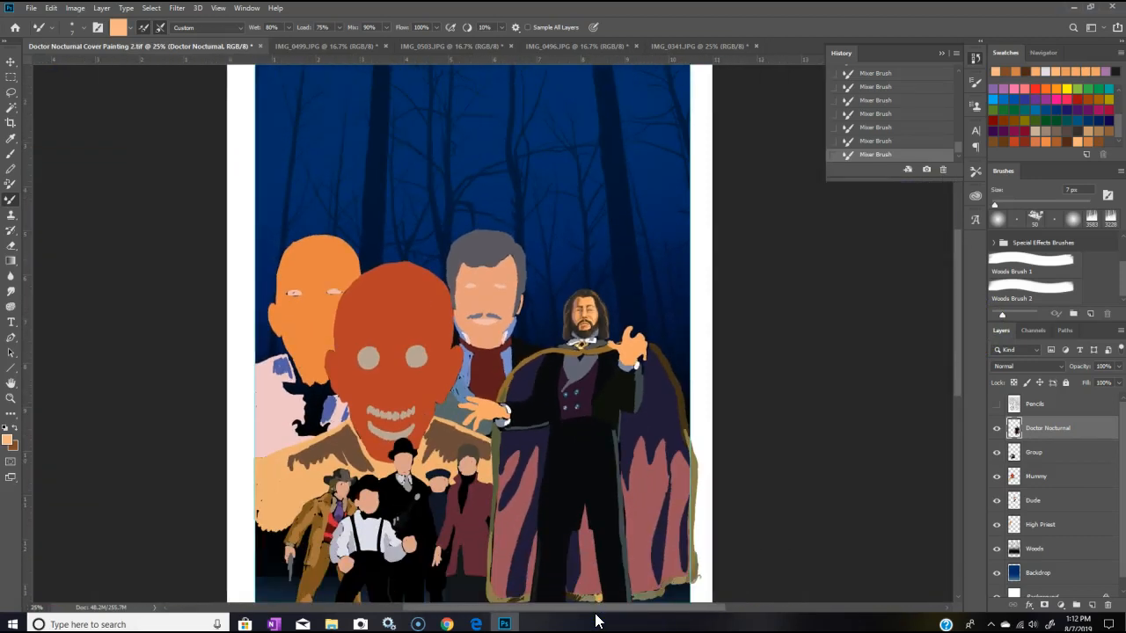
pyautogui.moveTo(963, 380); pyautogui.dragTo(959, 402)
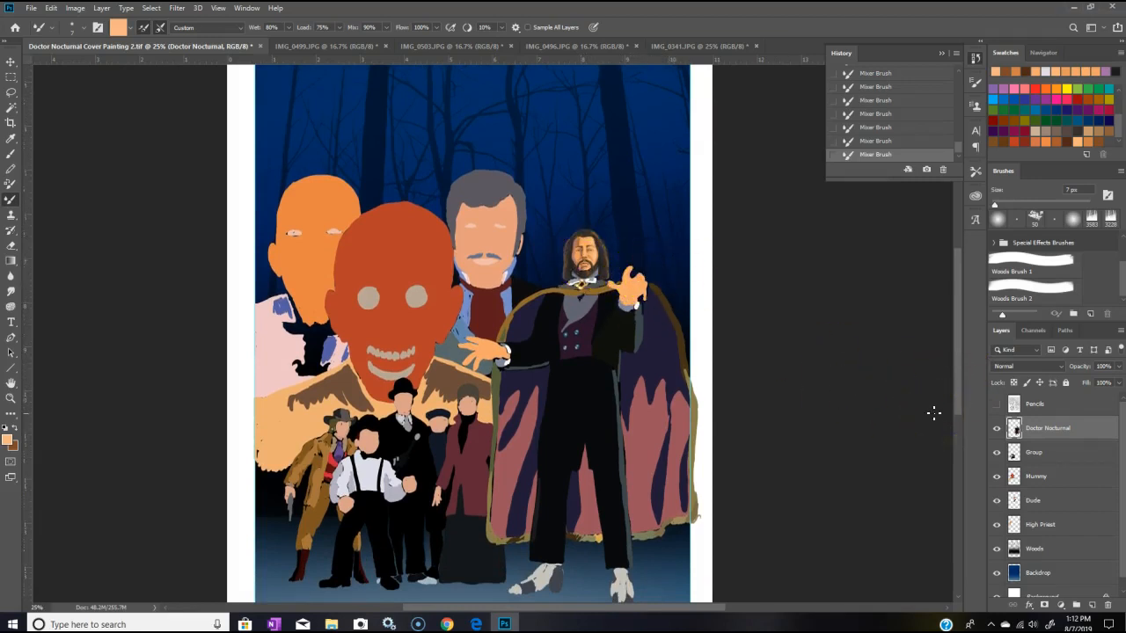
pyautogui.hotkey('ctrl', '-')
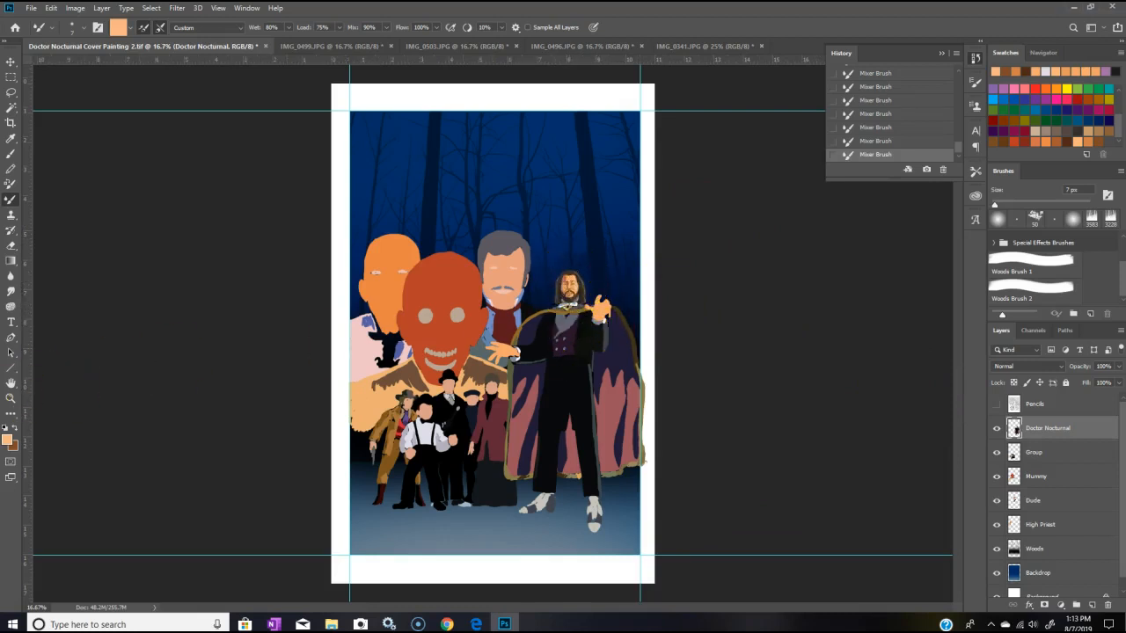
pyautogui.click(13, 400)
pyautogui.click(570, 297)
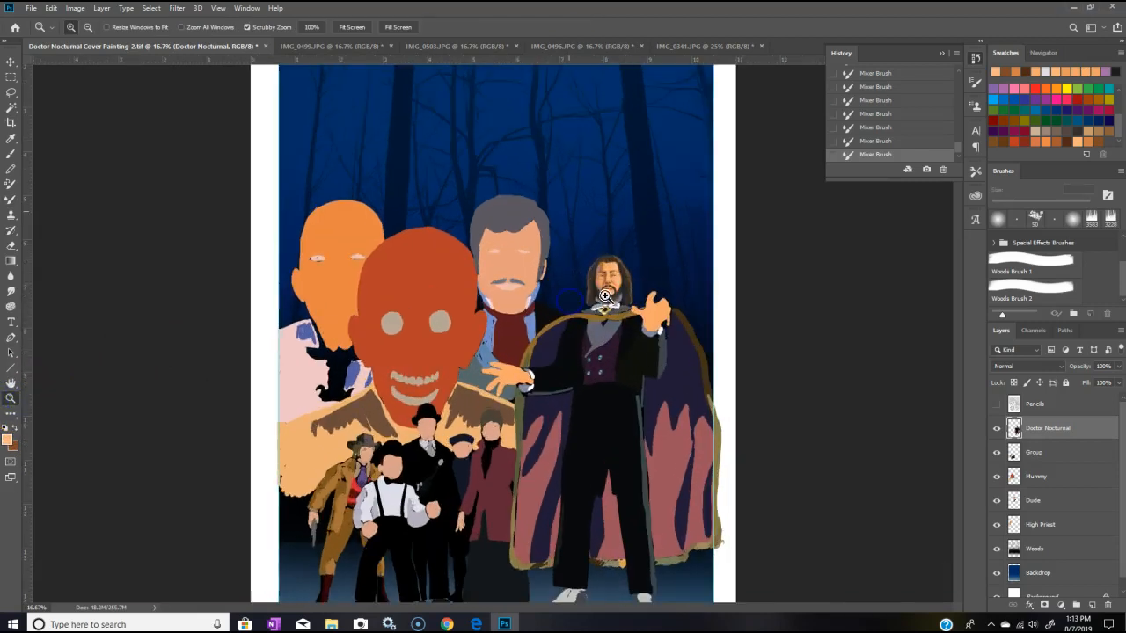
pyautogui.click(615, 268)
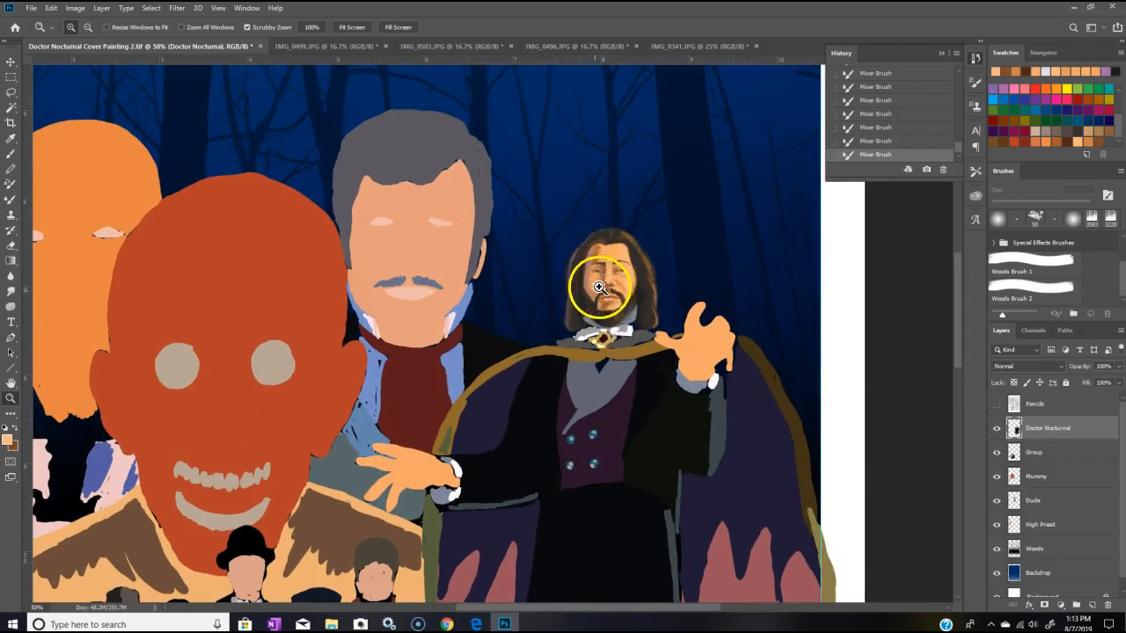
pyautogui.click(649, 281)
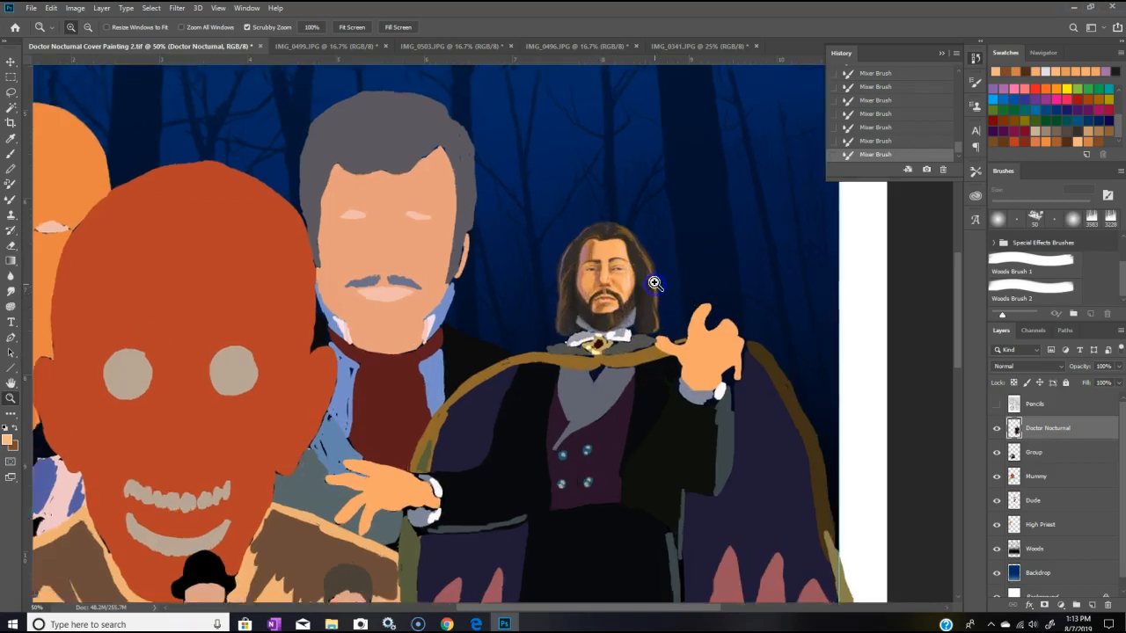